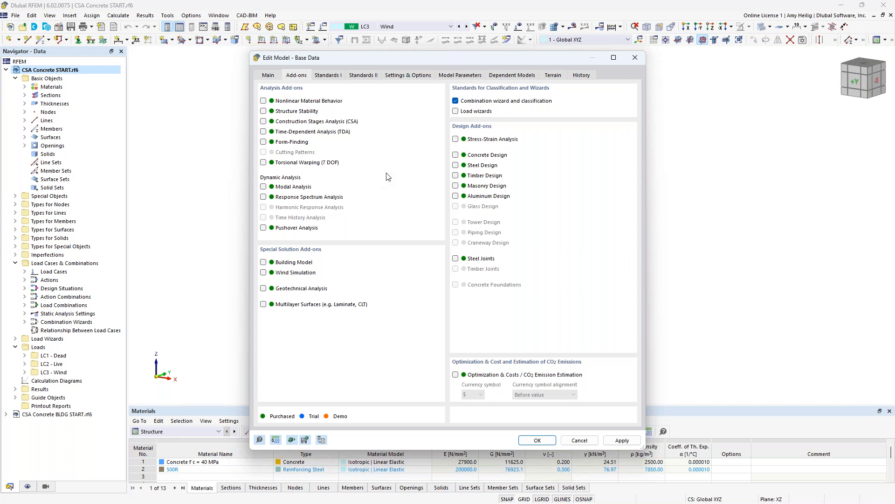
- Enable the Concrete Design add-on, keeping NBC 2020 for load combinations and CSA A23.3 2019 for concrete design
left_click(456, 155)
left_click(338, 76)
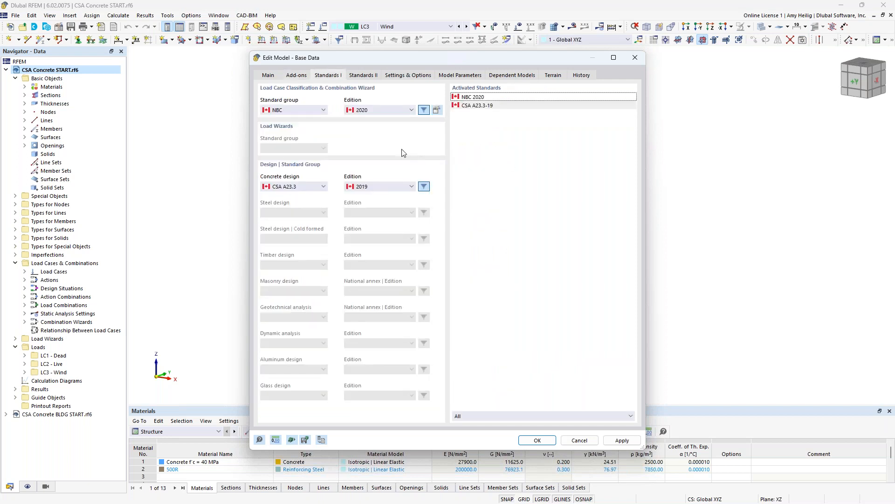
left_click(313, 112)
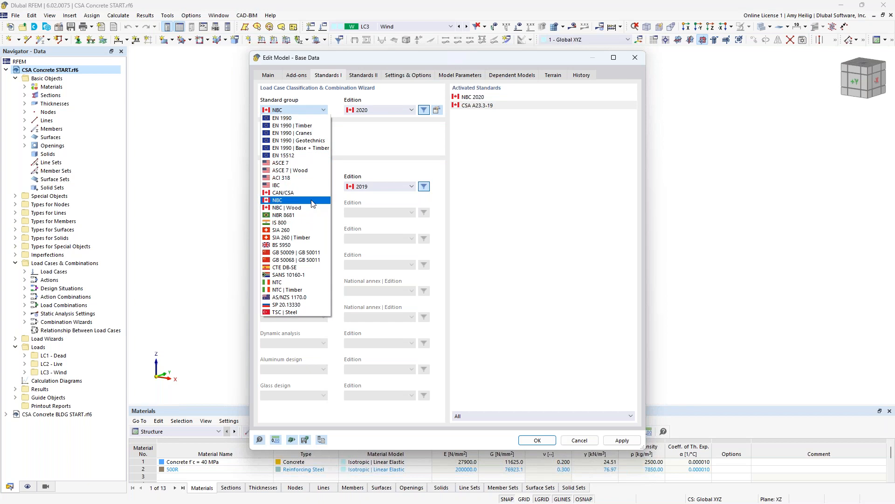
left_click(401, 130)
left_click(401, 111)
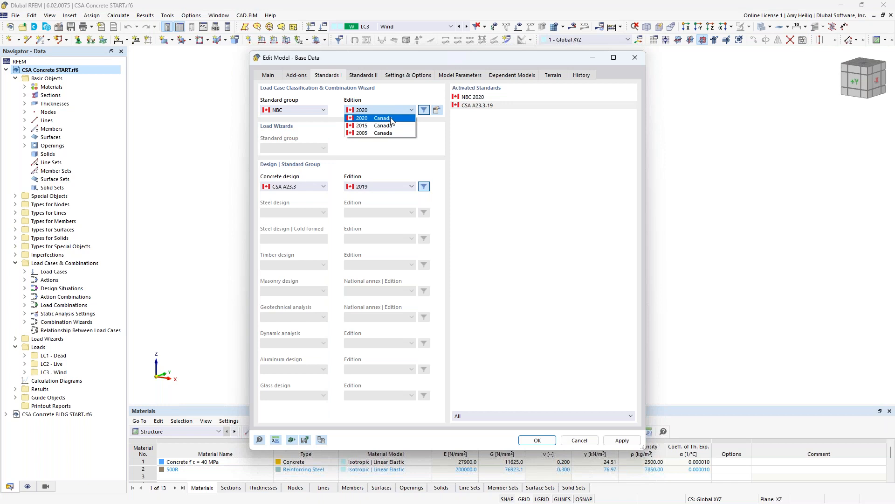
left_click(369, 153)
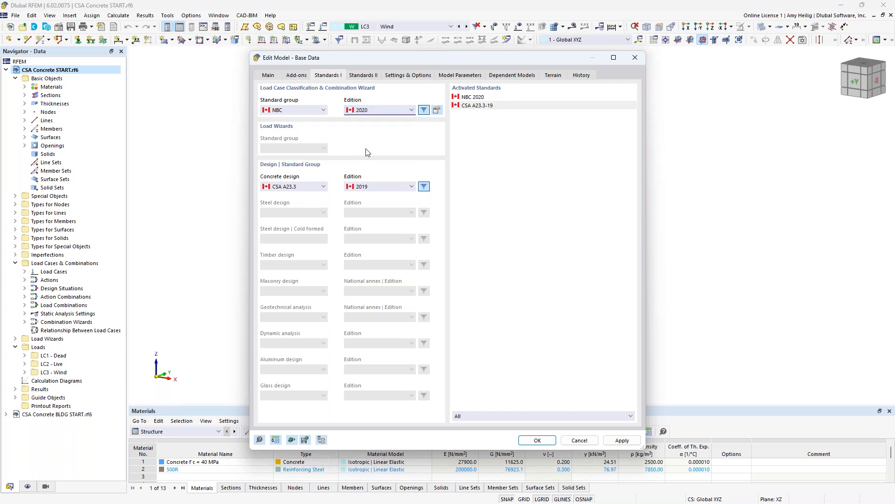
left_click(311, 188)
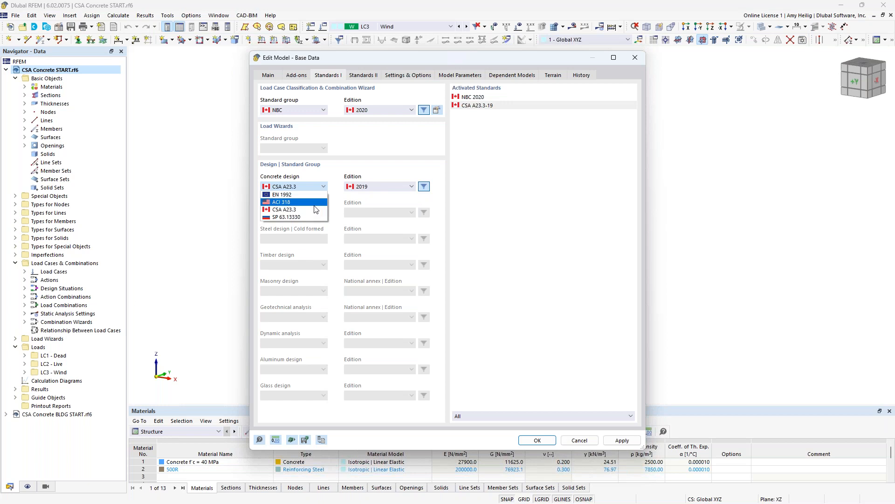
left_click(377, 157)
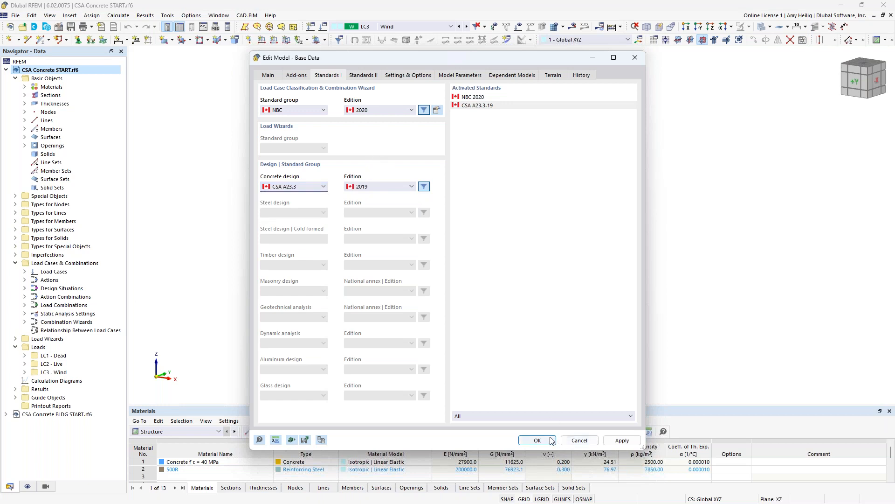
key("Return")
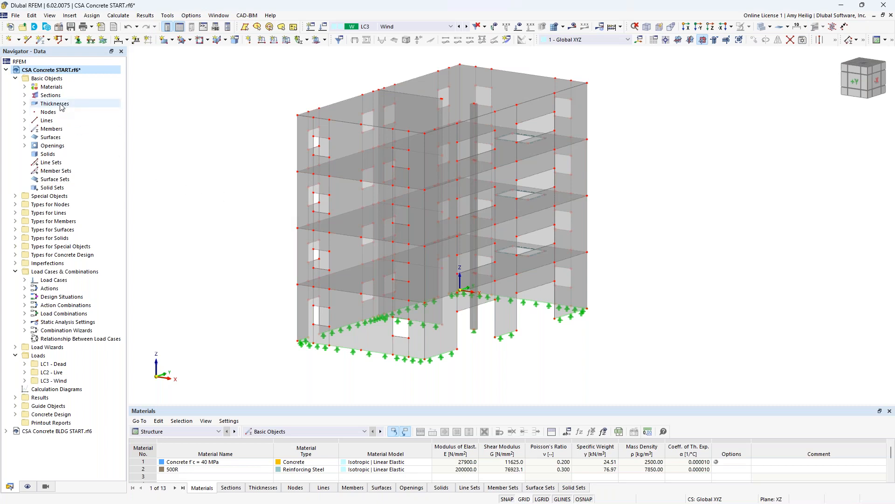
- Try activating creep and shrinkage in the time-dependent properties of the Concrete f'c = 40 MPa material
left_click(25, 87)
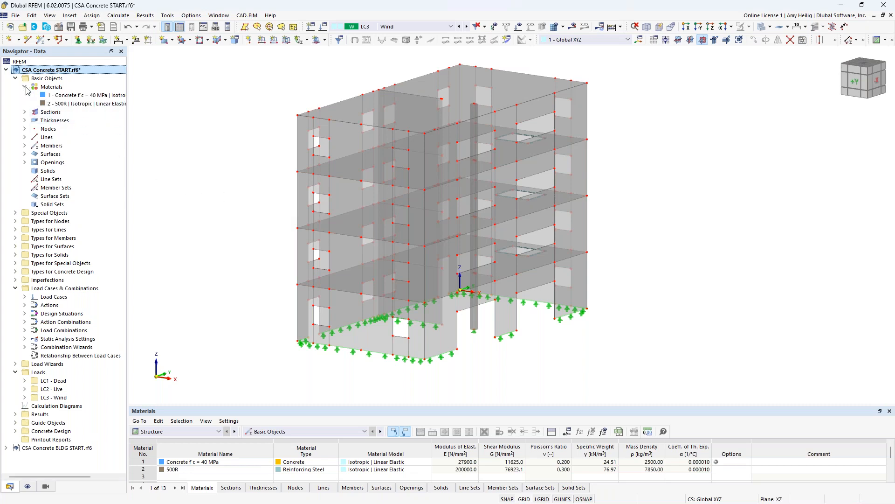
left_click(53, 95)
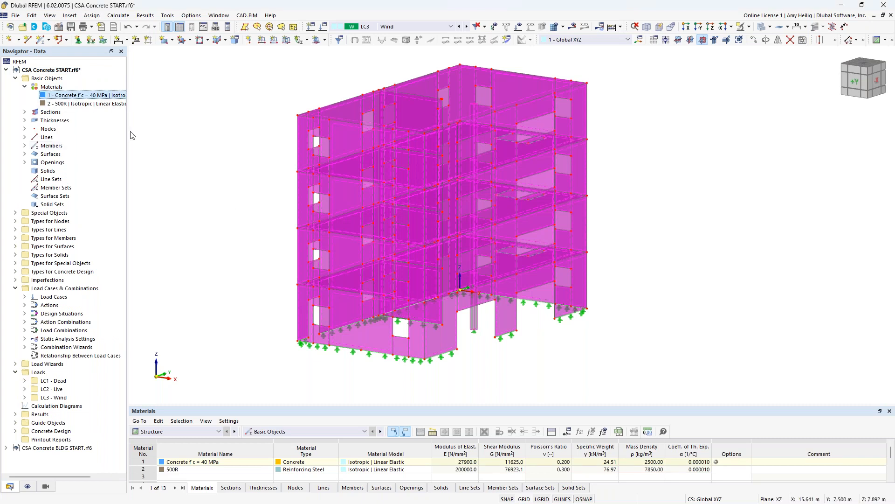
double_click(61, 98)
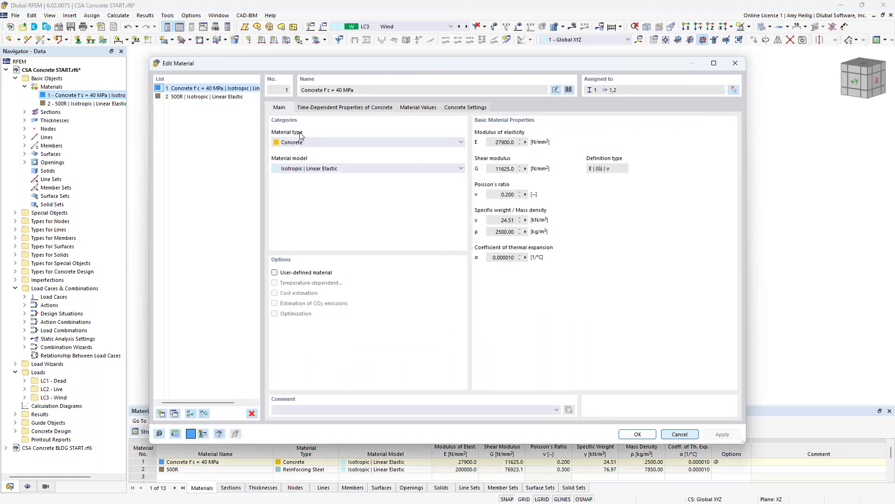
left_click(331, 108)
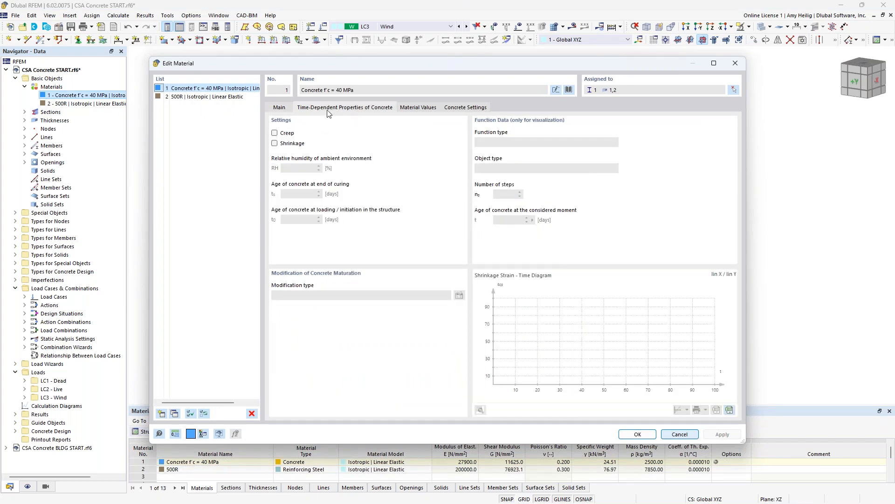
left_click(275, 133)
left_click(274, 143)
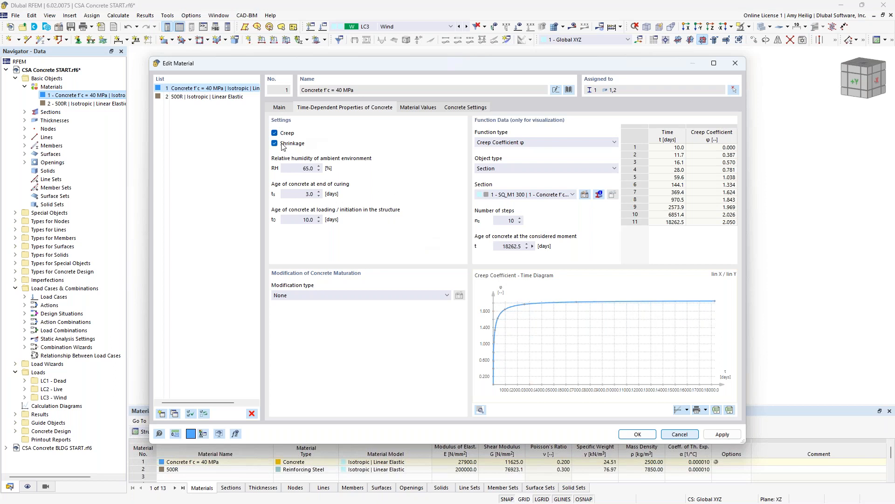
left_click(274, 143)
left_click(274, 133)
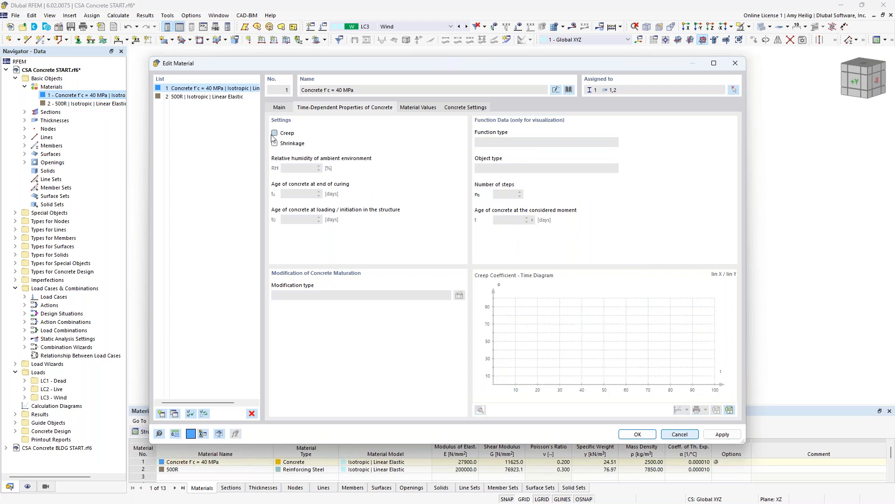
- Review the basic properties of the concrete and the 500R reinforcing steel, and close the materials without saving
left_click(279, 108)
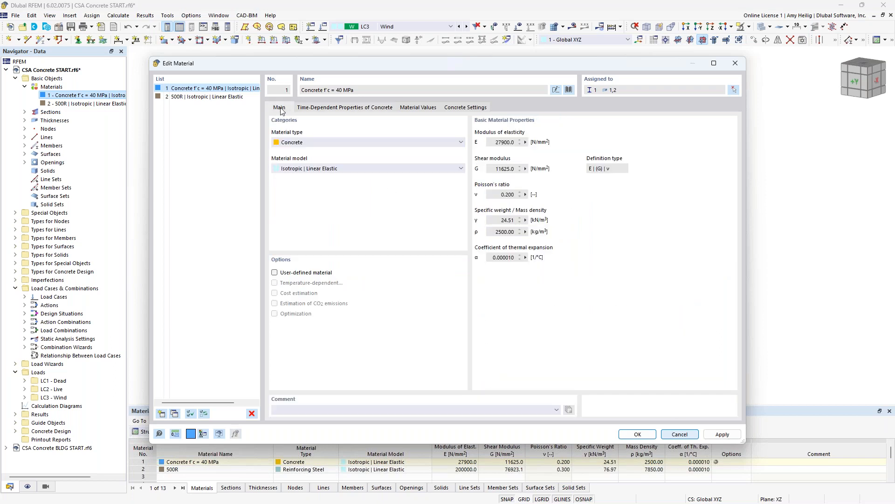
left_click(199, 97)
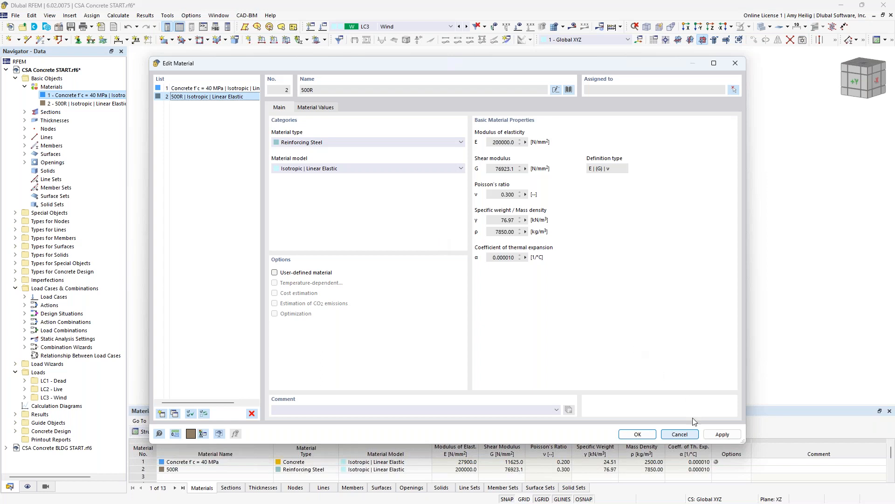
left_click(690, 434)
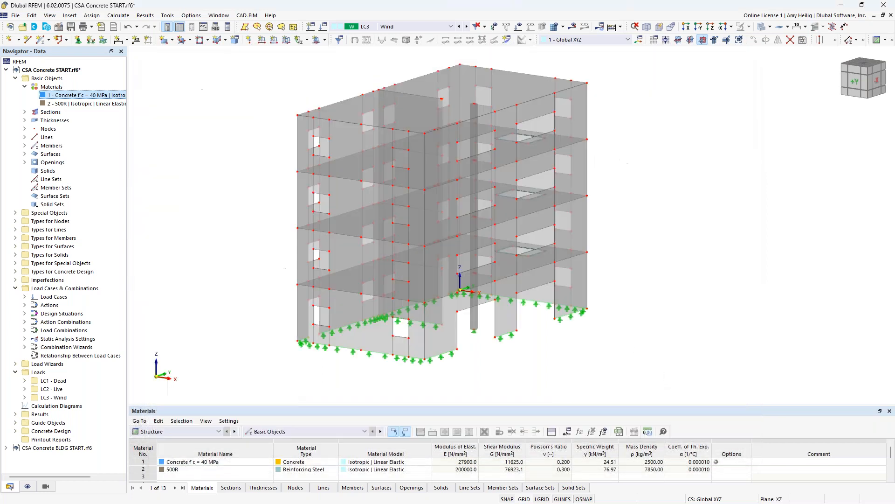
left_click(25, 86)
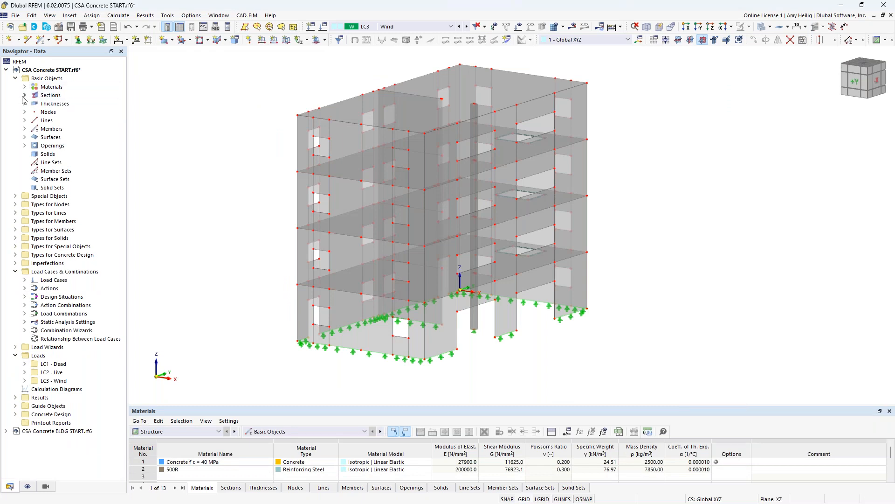
- Try the Rib member type on column members 1-4 with section SQ_M1 300, and return them to Beam
left_click(25, 95)
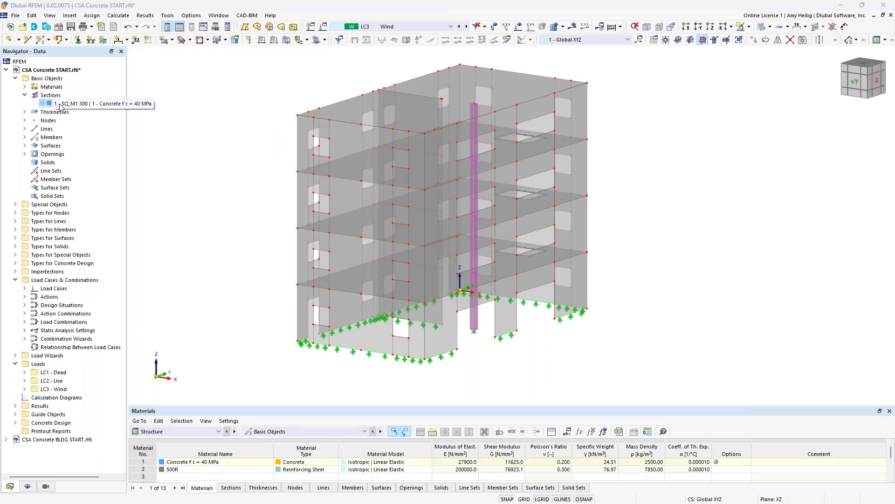
middle_click_drag(570, 364, 549, 362, "ctrl")
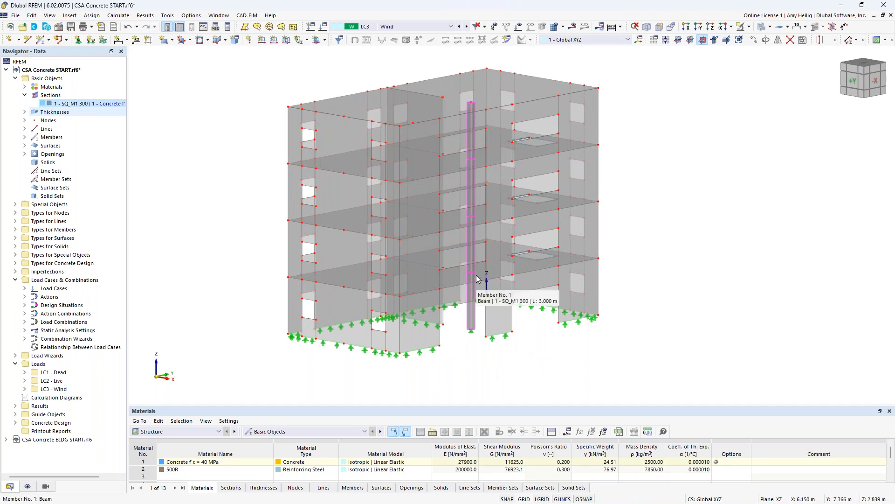
double_click(474, 321)
left_click(287, 132)
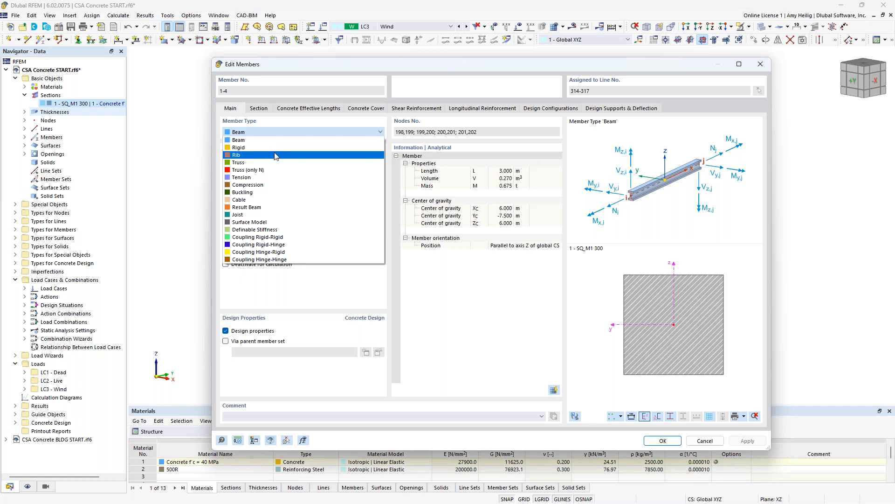
left_click(275, 155)
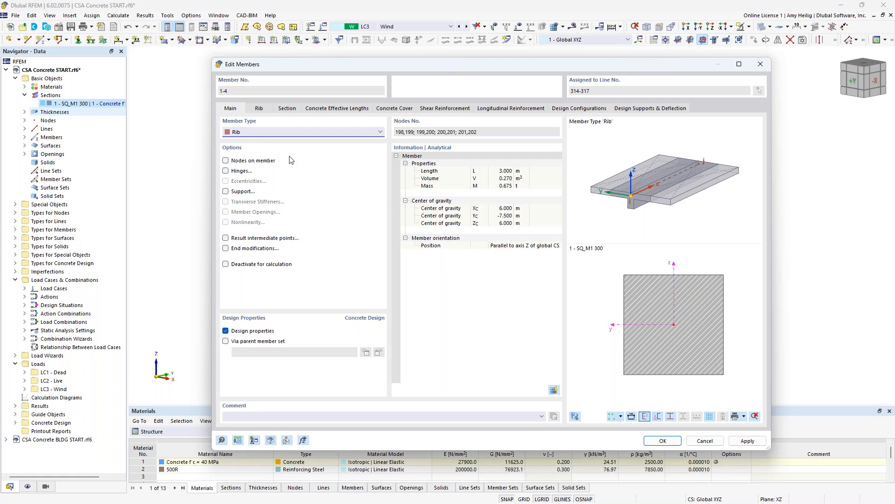
left_click(275, 132)
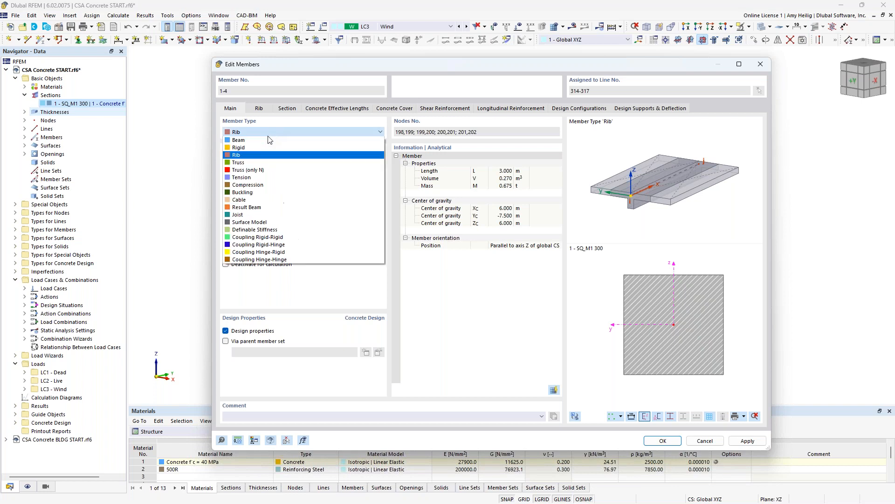
left_click(273, 139)
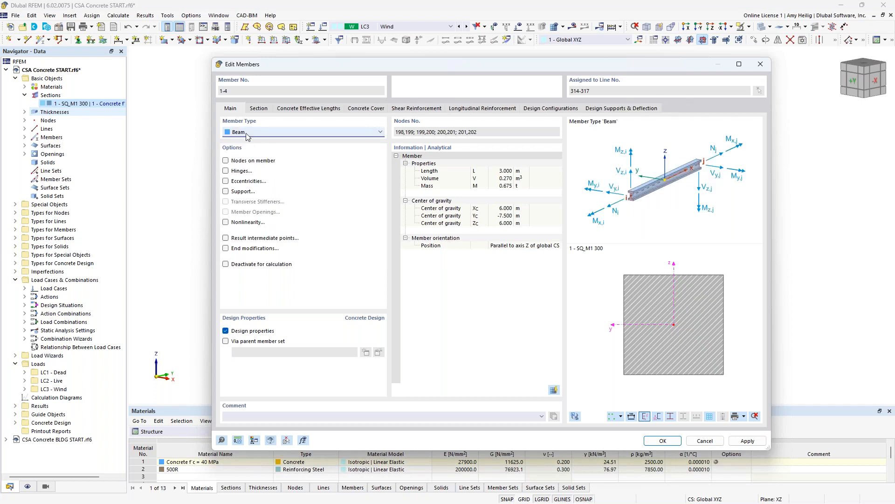
- Review the section and material assignment of column members 1-4 and close their properties without saving
left_click(259, 109)
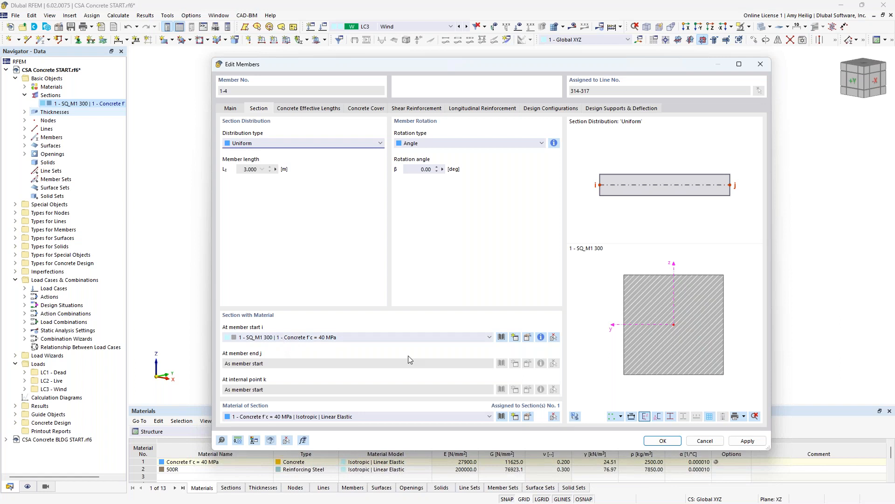
left_click(706, 445)
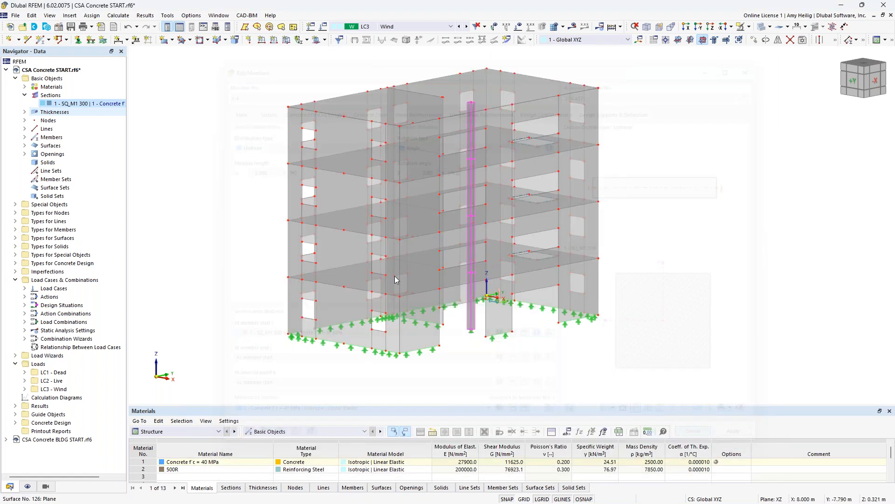
left_click(25, 96)
- Check which surfaces use the 150 mm uniform thickness and which use the 250 mm one
left_click(25, 103)
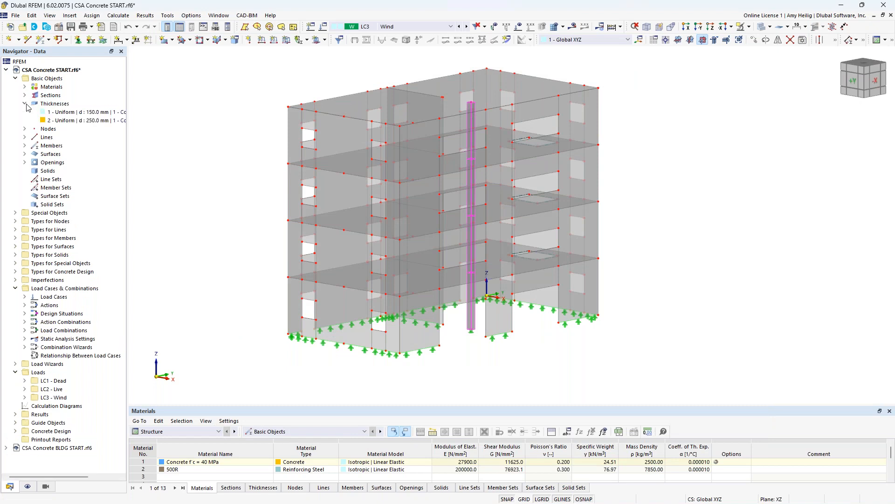
left_click(65, 114)
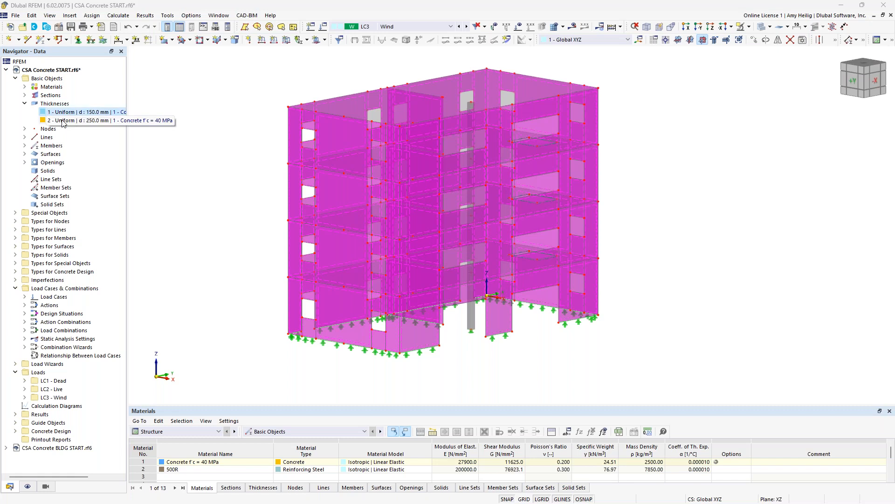
left_click(64, 121)
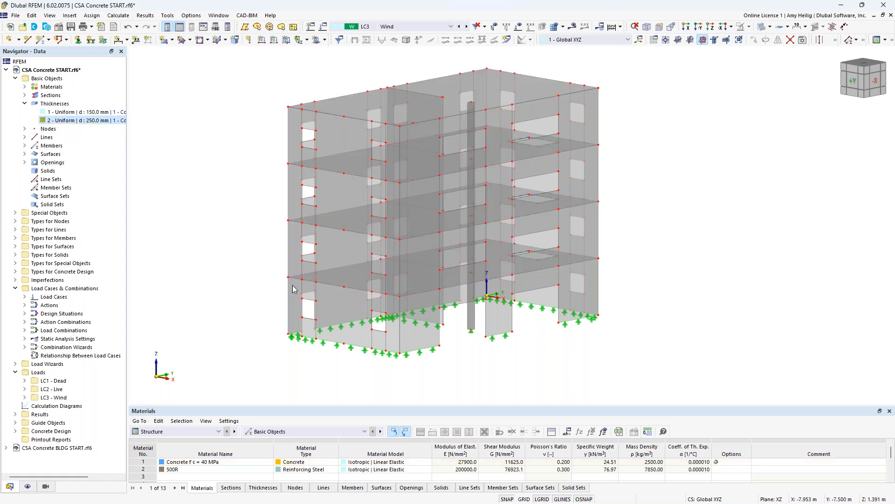
- Inspect the individual wall surfaces between and beside the window gaps on the building's lower storeys
scroll(307, 298, "up", 4)
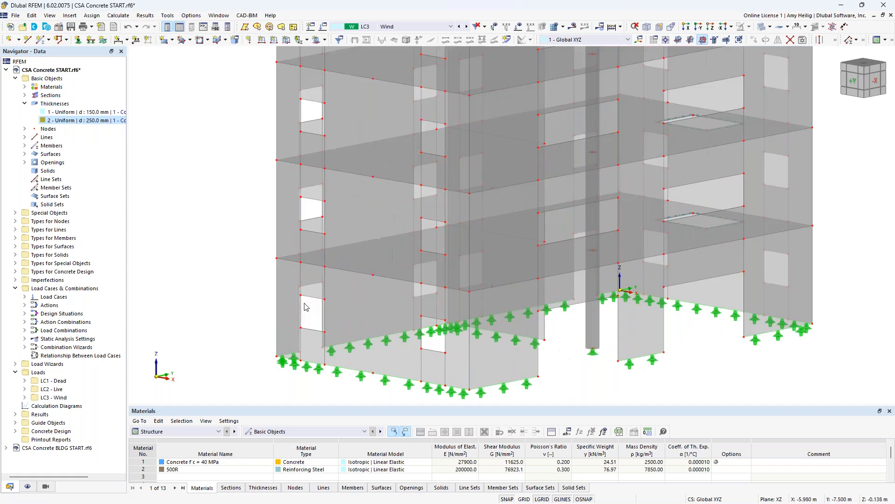
left_click(352, 306)
left_click(354, 221)
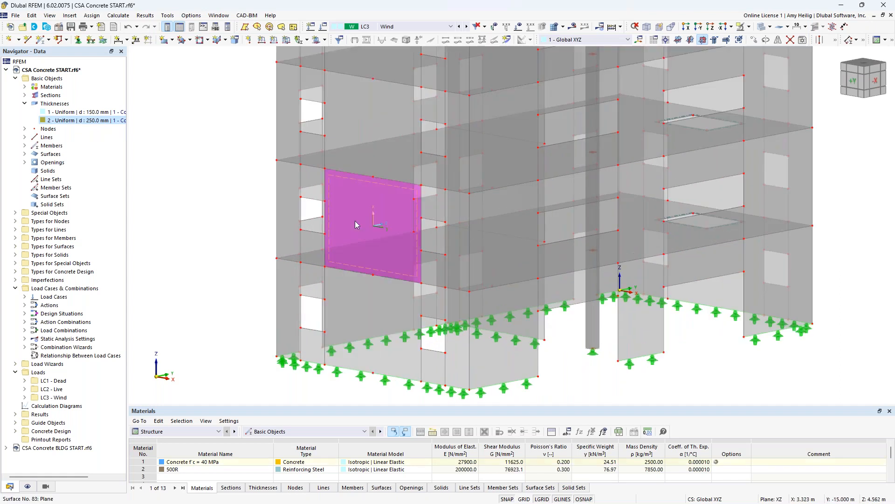
left_click(312, 244)
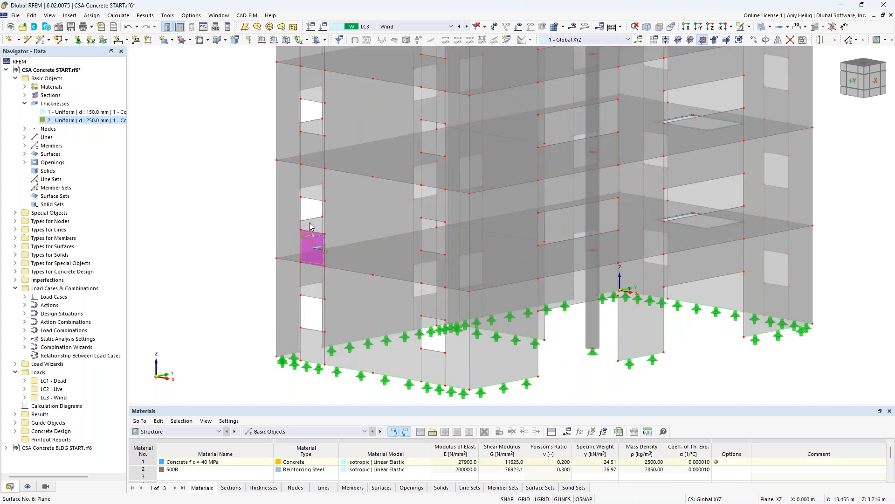
left_click(309, 186)
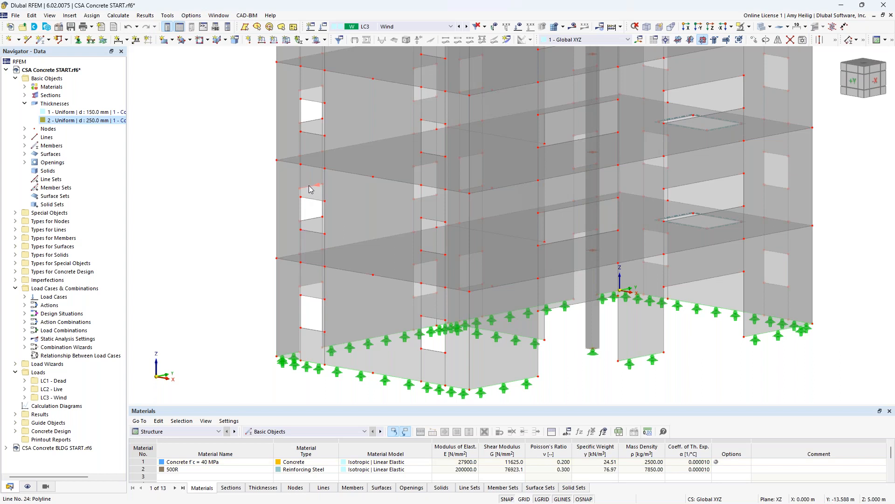
left_click(290, 220)
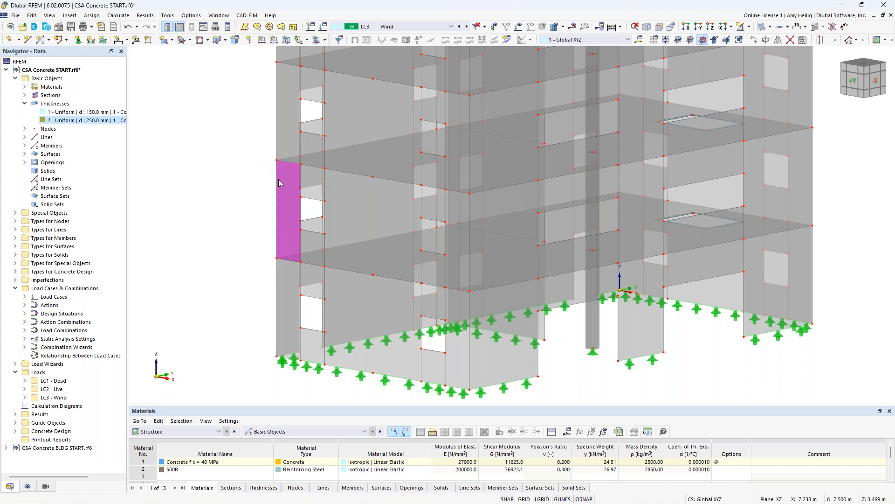
- Start the graphical definition of a rectangular opening
left_click(207, 41)
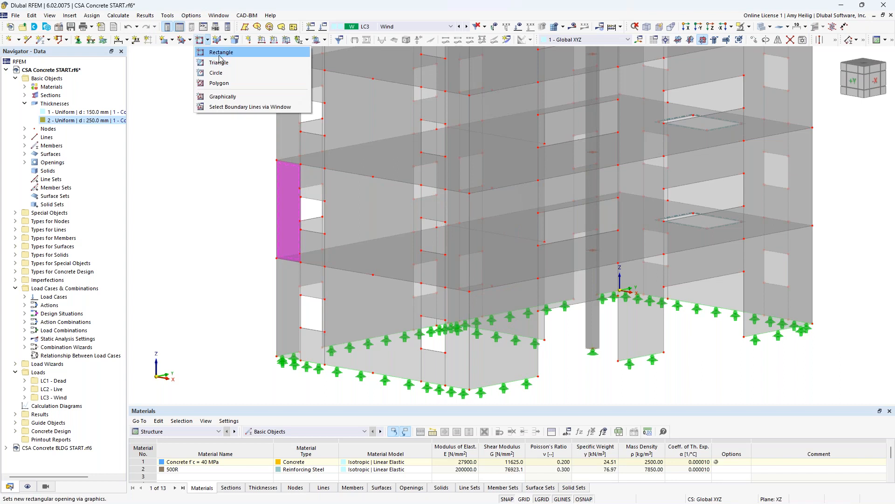
left_click(219, 55)
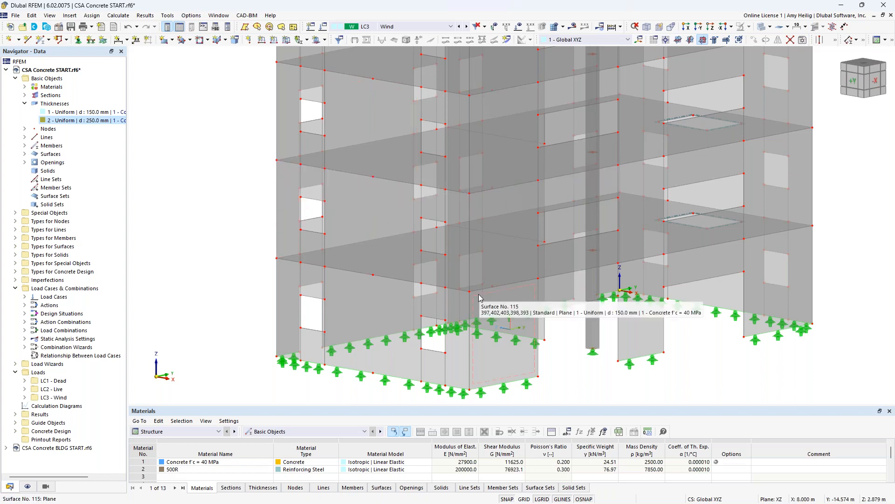
- Inspect the wall panels around the corner window column, collapse the thickness list and clear the selection
left_click(379, 211)
left_click(313, 245)
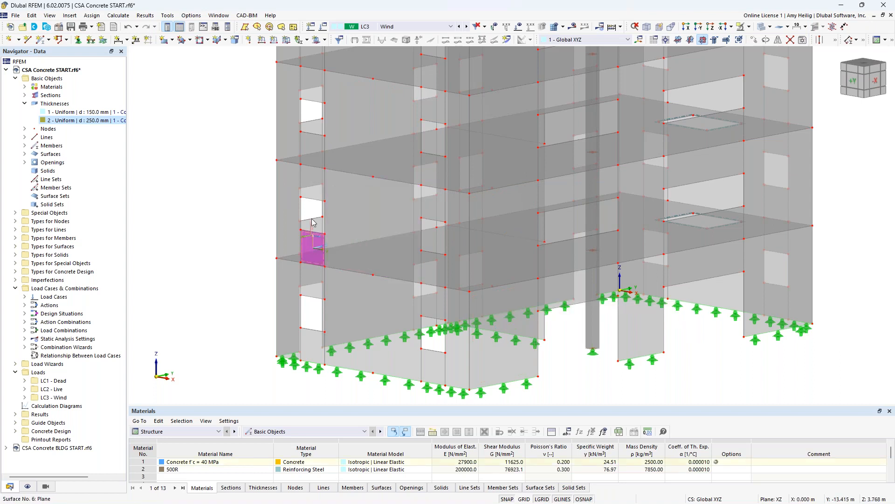
left_click(313, 187)
left_click(298, 187)
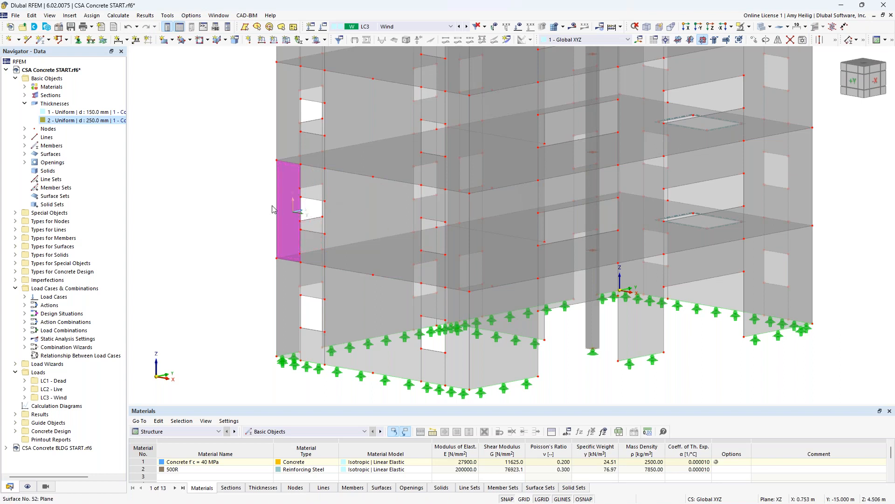
left_click(25, 103)
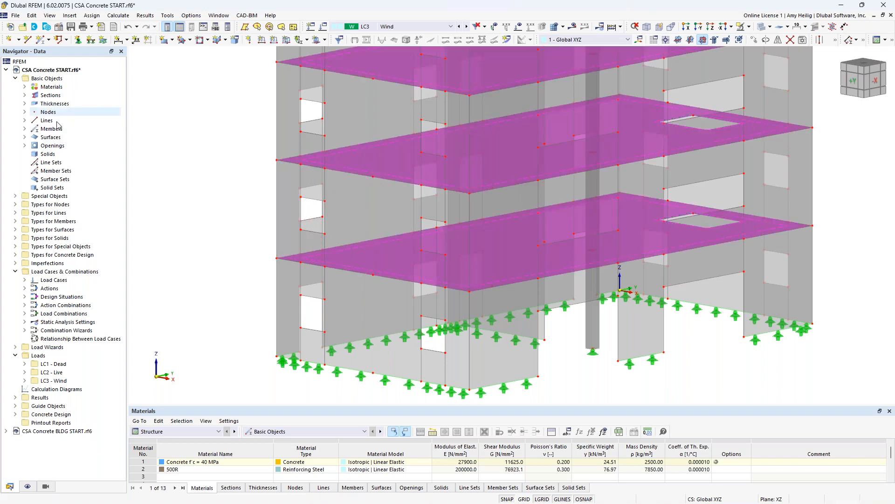
left_click(202, 197)
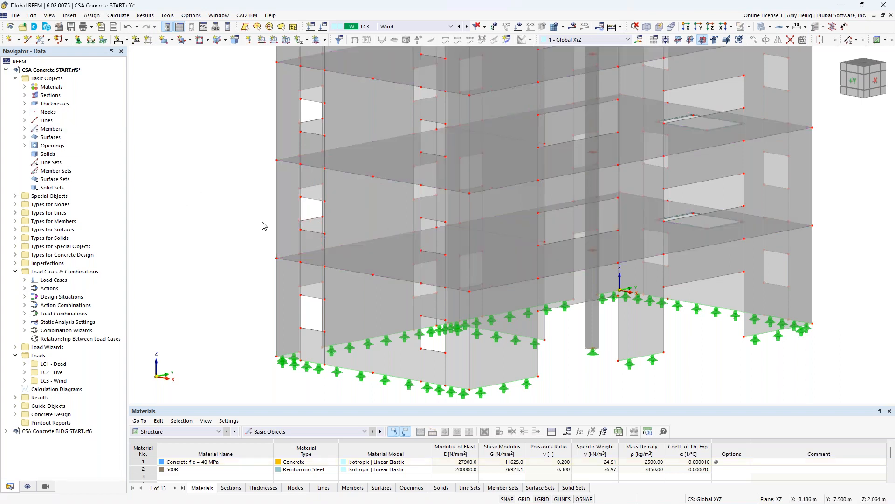
- Examine the nodal support beneath the interior column and the line supports along the wall bases
middle_click_drag(561, 376, 425, 304)
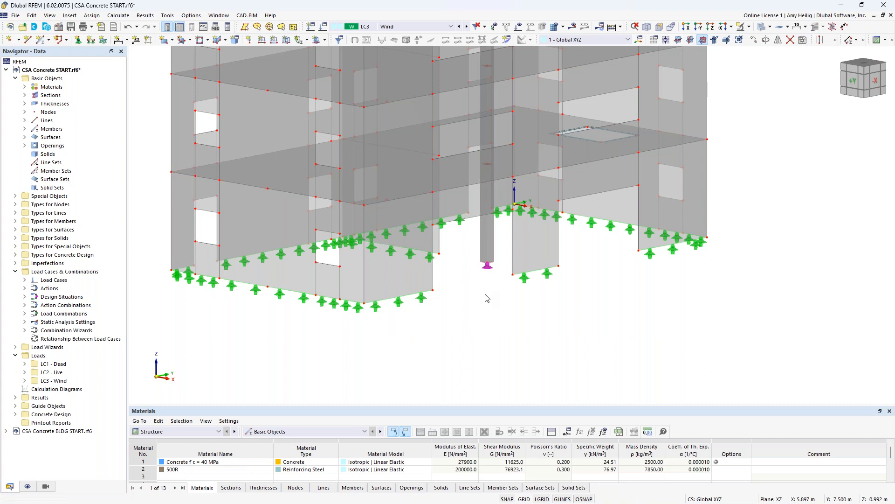
scroll(487, 297, "down", 2)
middle_click_drag(557, 303, 540, 358)
scroll(540, 357, "up", 2)
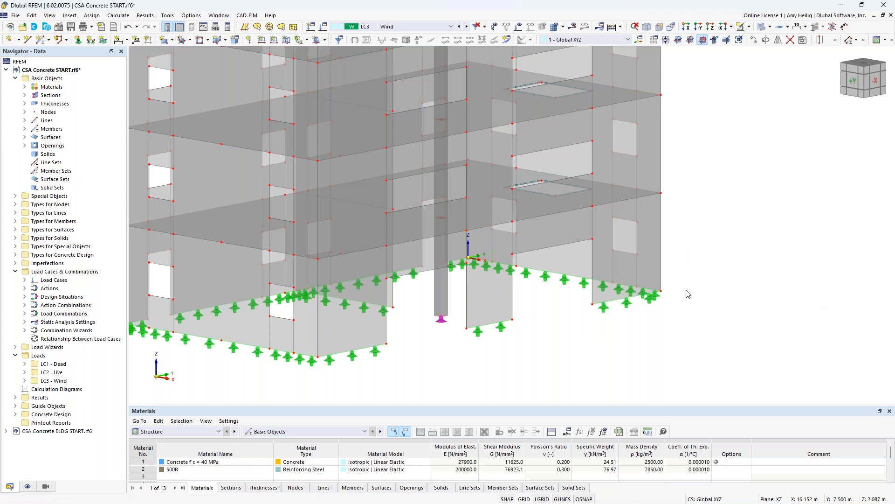
scroll(688, 294, "down", 3)
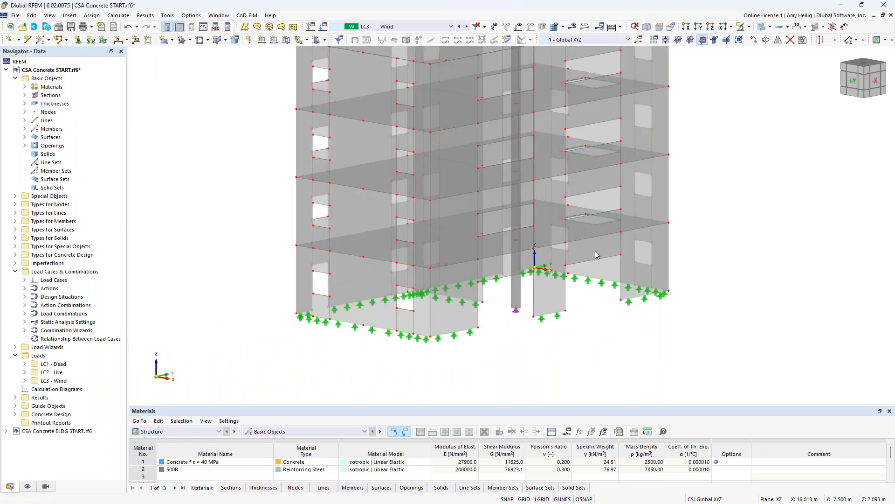
- Open the load cases and combinations settings and check the NBC 2020 standard against the available standard groups
left_click(325, 30)
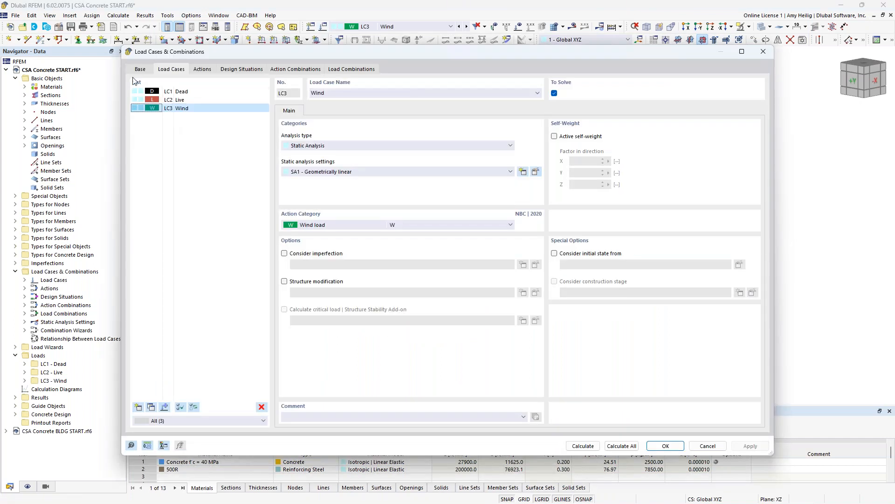
left_click(140, 72)
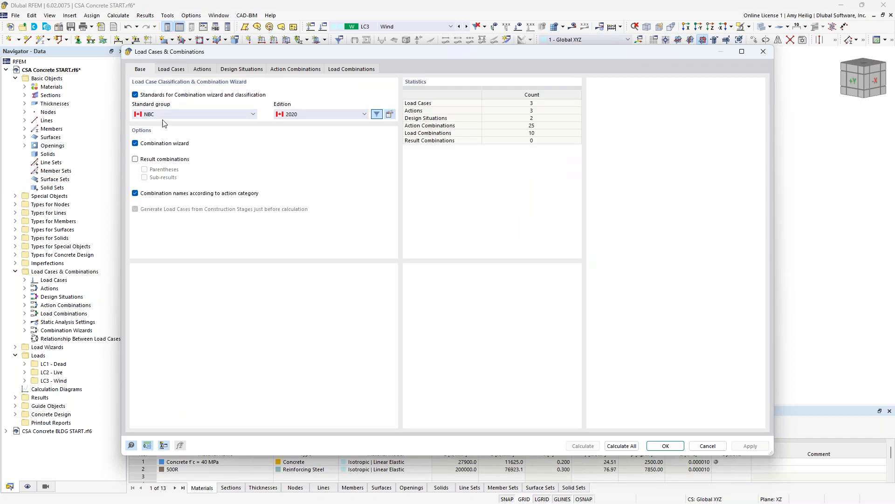
left_click(180, 117)
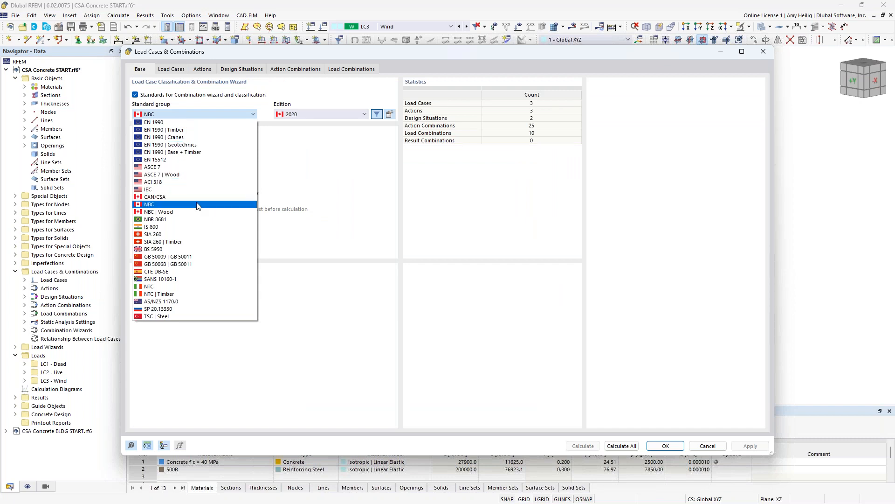
left_click(329, 192)
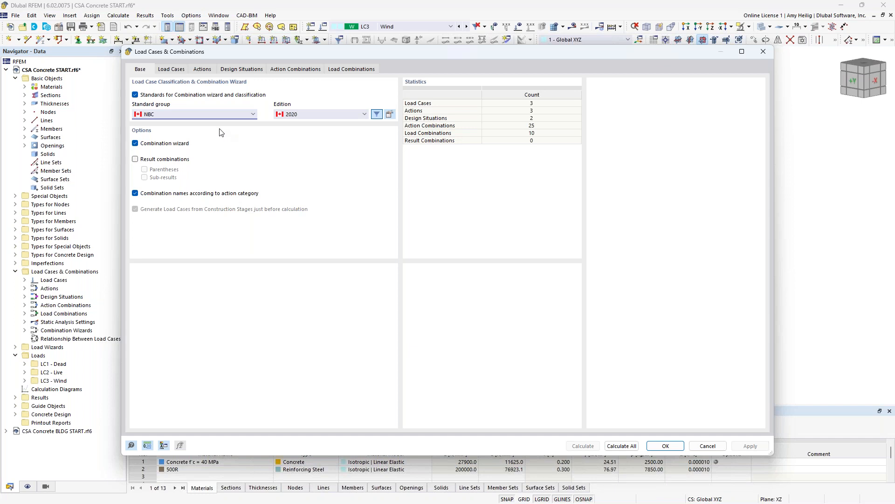
- Review the Dead, Live and Wind load cases and the action categories available for Wind
left_click(171, 69)
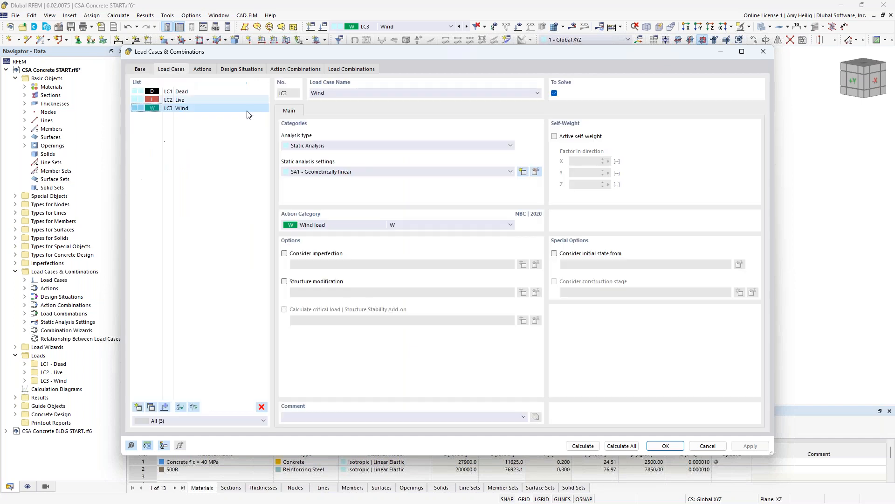
left_click(205, 92)
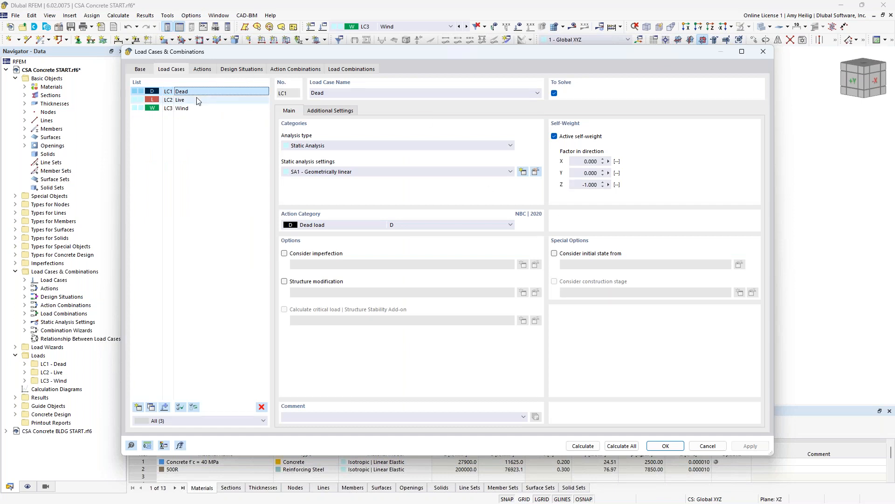
left_click(191, 100)
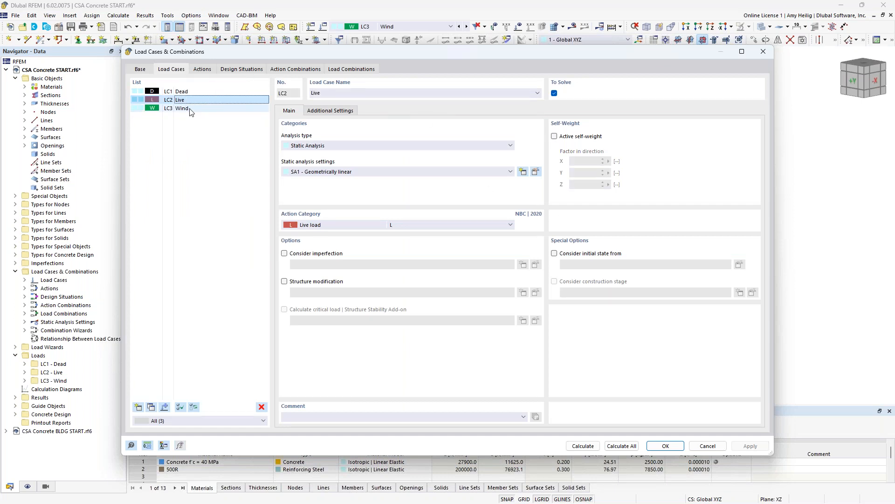
left_click(191, 110)
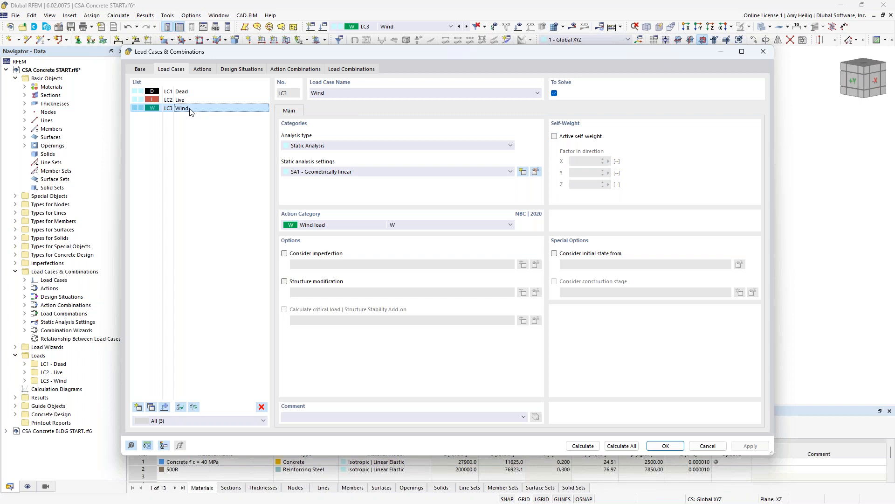
left_click(351, 228)
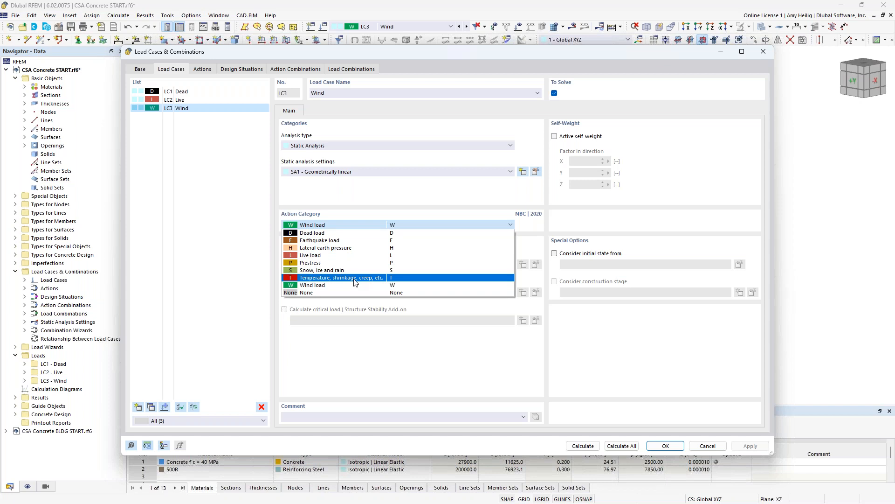
left_click(337, 196)
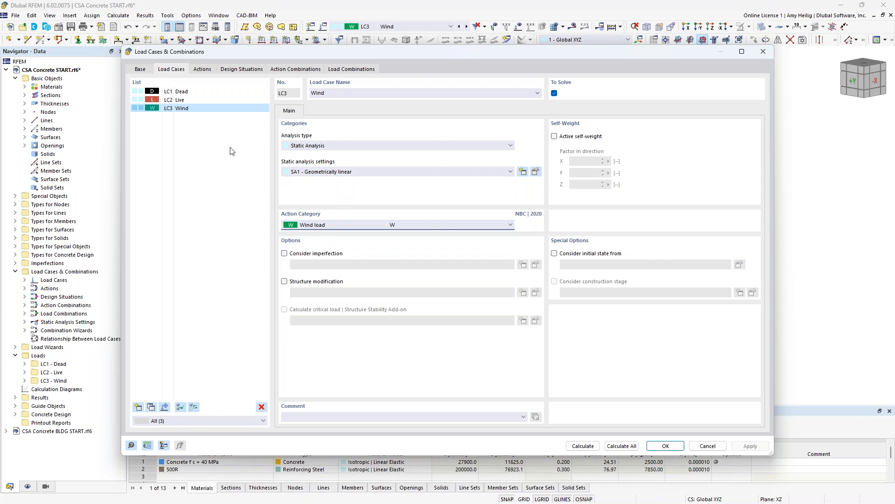
- Check the Ultimate Limit State and Limit State of Serviceability design situations and their activation for concrete design
left_click(242, 69)
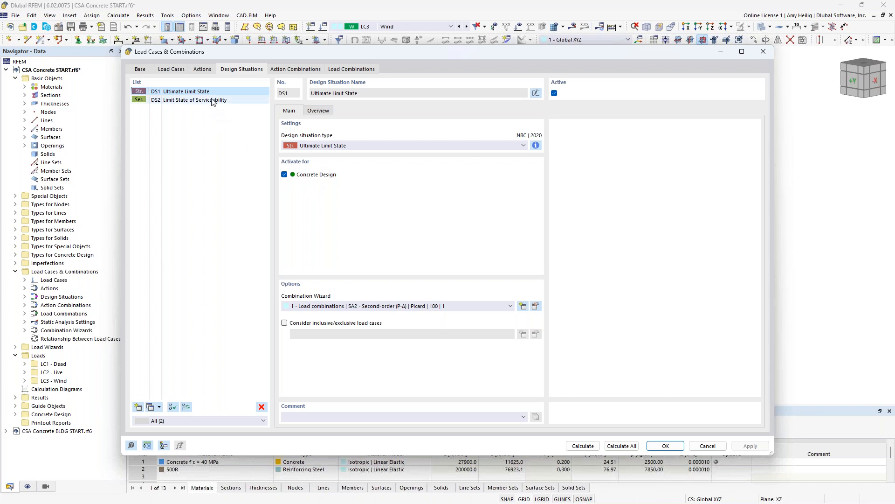
left_click(214, 100)
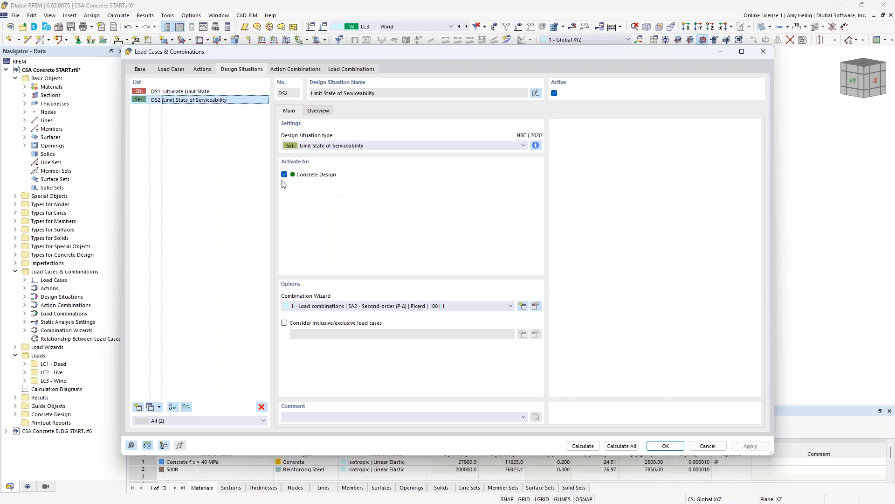
left_click(200, 92)
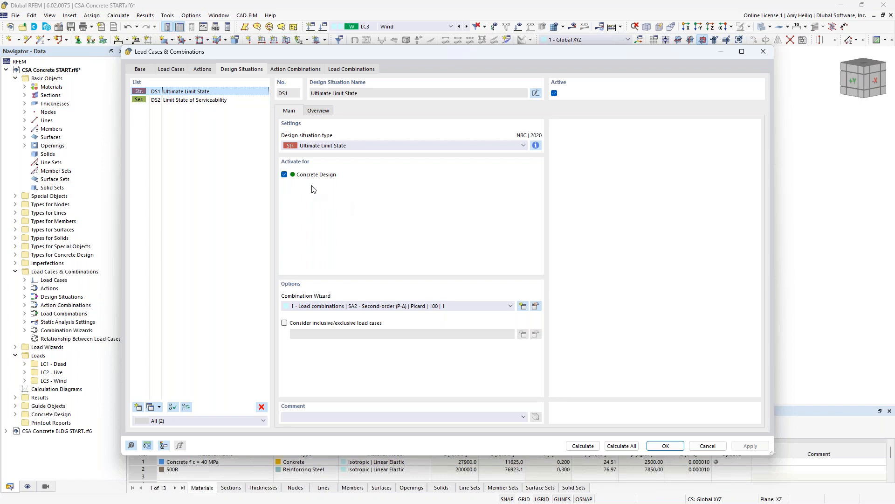
- Read the NBC 2020 combination rules for the Ultimate Limit State and the Limit State of Serviceability
left_click(536, 145)
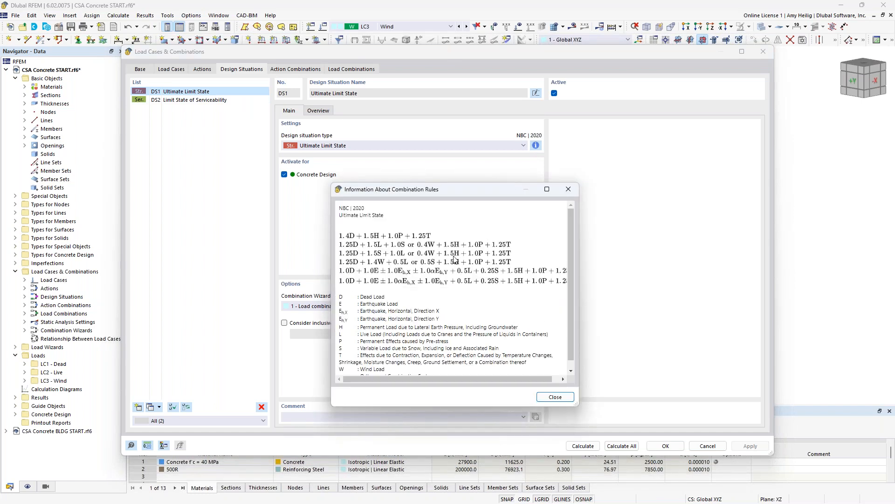
left_click(569, 189)
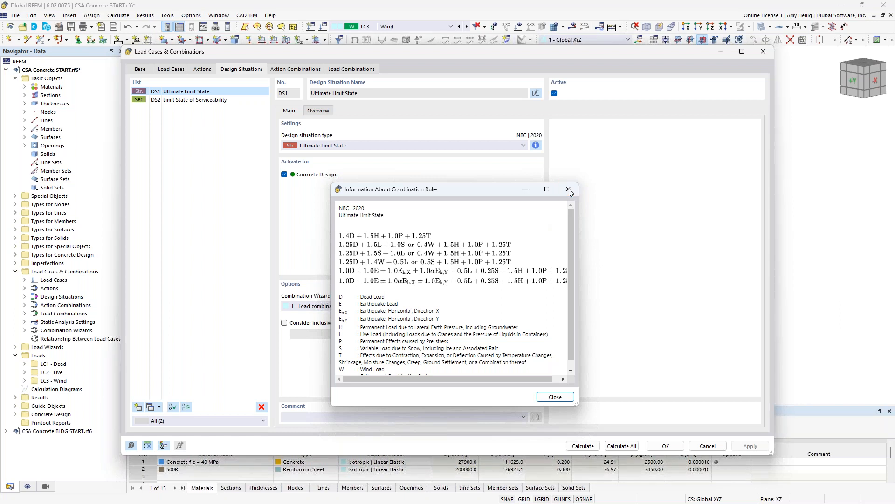
left_click(235, 102)
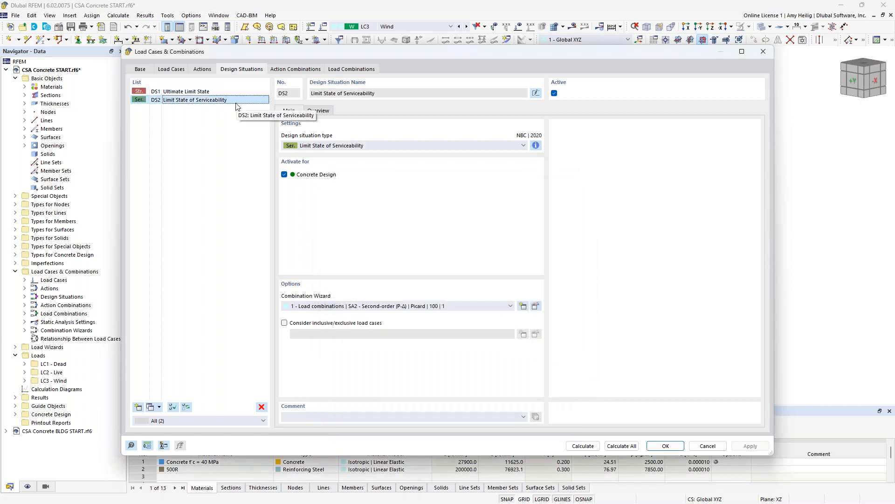
left_click(536, 145)
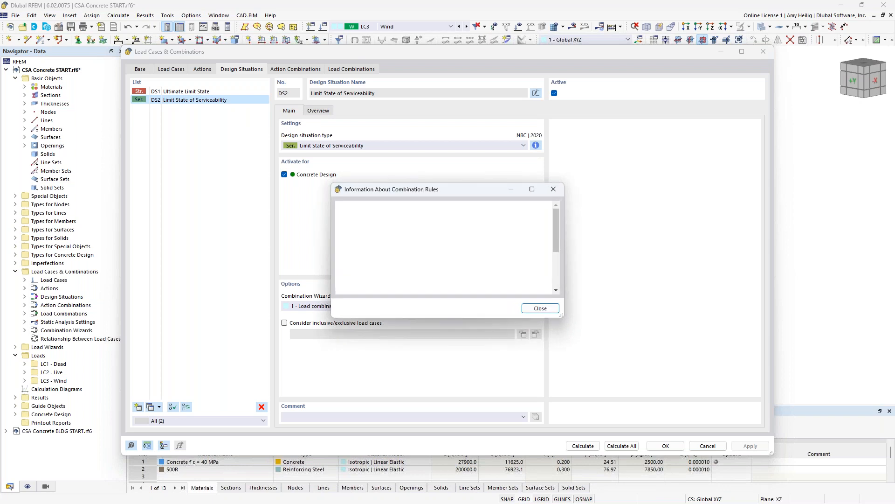
left_click(553, 191)
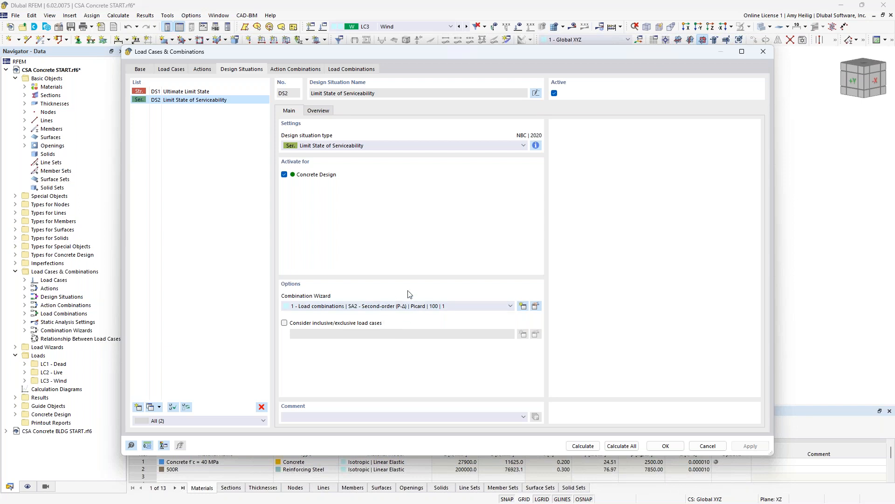
- Review the generated load combinations, including the analysis settings and design situation of serviceability combination CO8
left_click(357, 71)
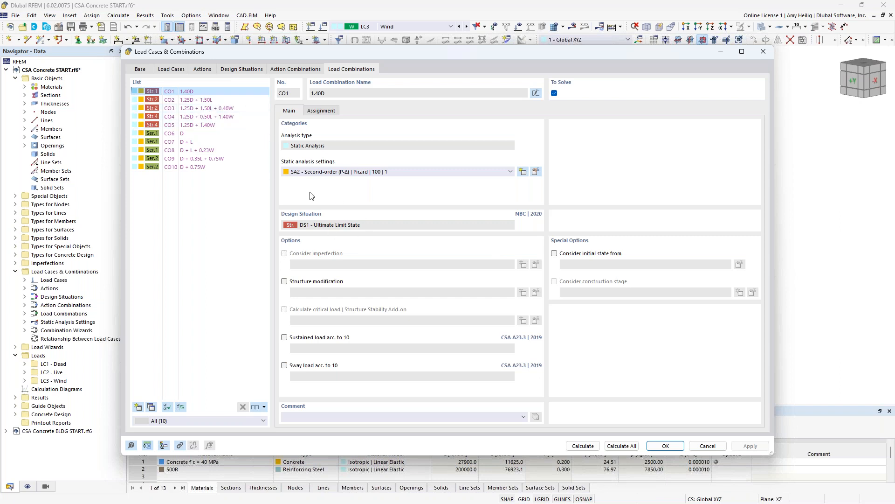
left_click(194, 141)
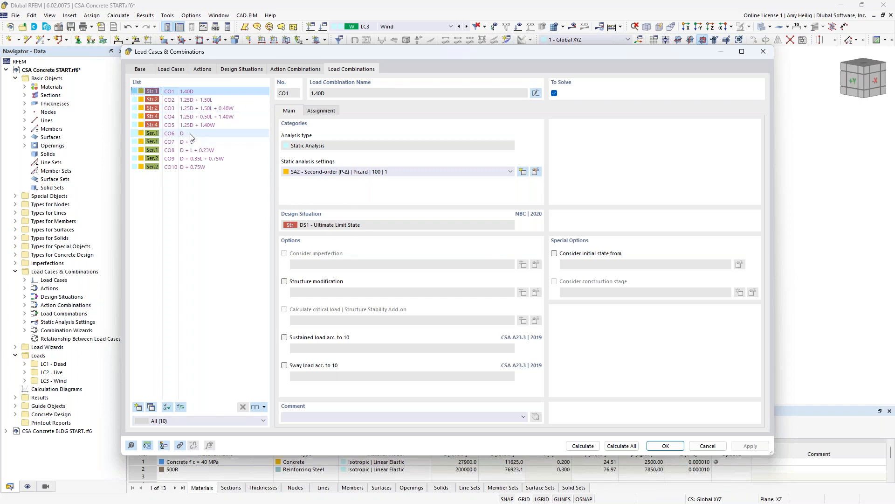
left_click(192, 151)
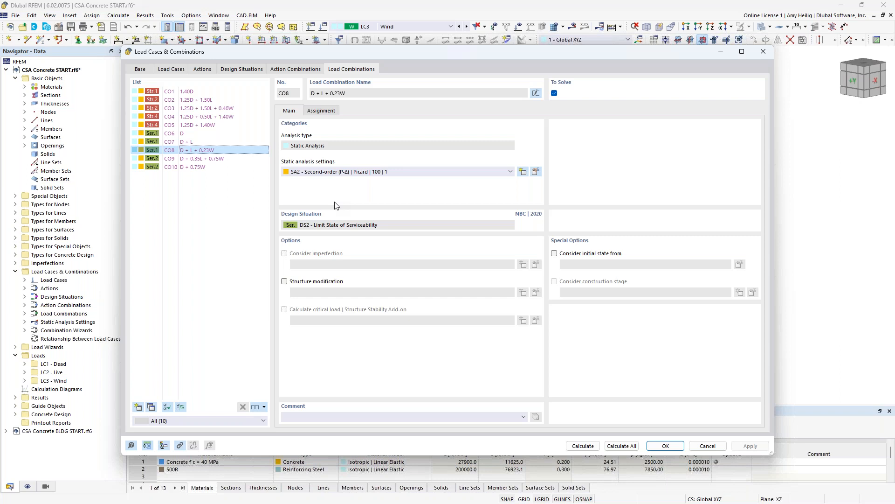
- Create a new structure modification for load case LC1 Dead that modifies the stiffnesses of members and surfaces
left_click(178, 71)
left_click(191, 93)
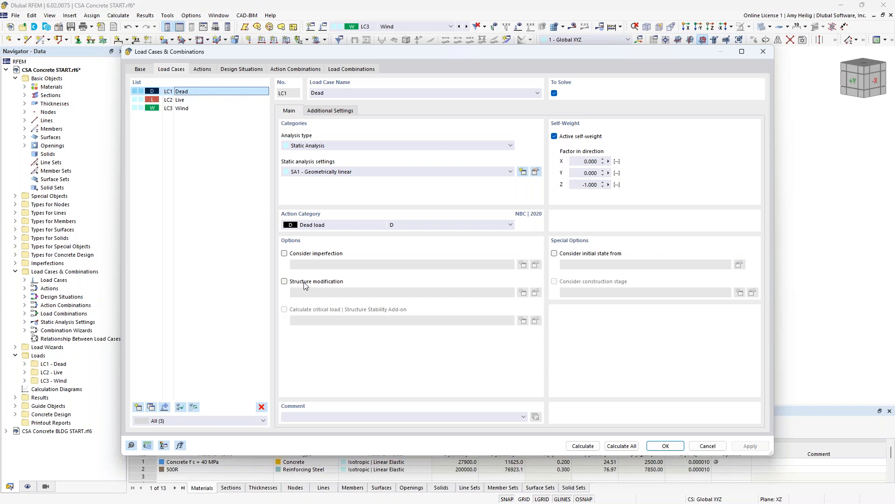
left_click(284, 282)
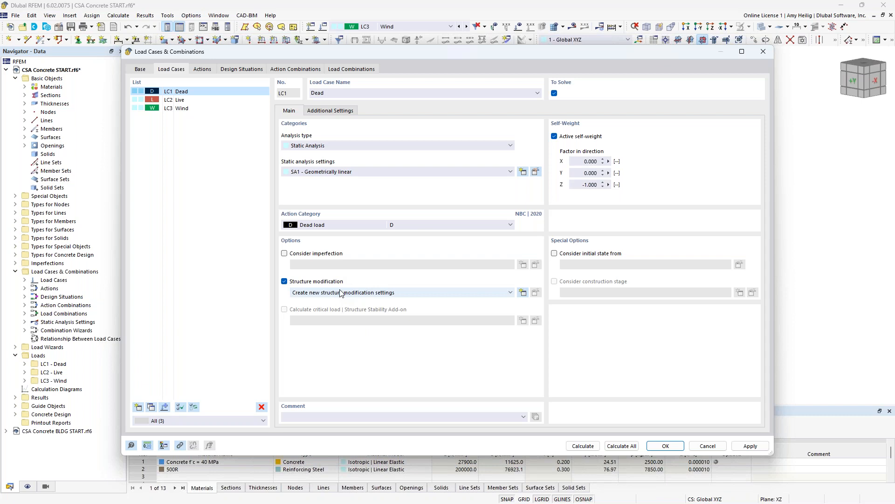
left_click(524, 294)
left_click(330, 172)
left_click(328, 171)
left_click(328, 178)
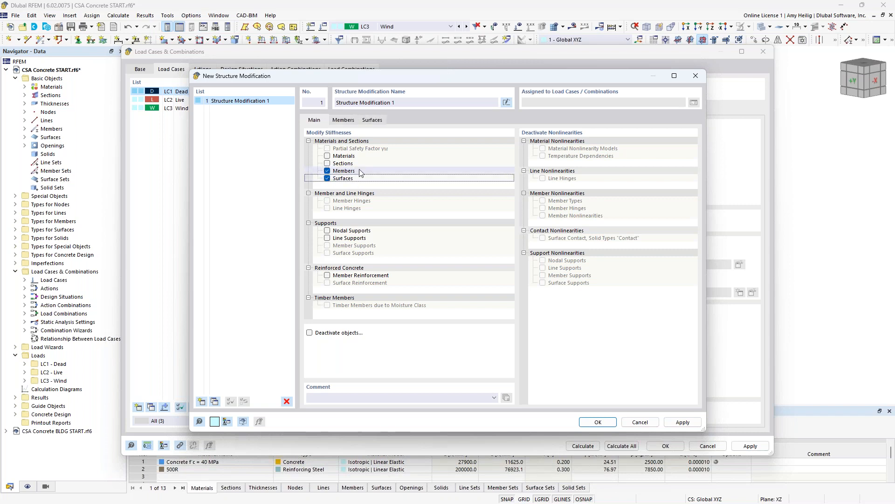
- Create a member stiffness modification of type CSA A23.3-19 Table 10.14.1.2 | Concrete Structures with component type Columns
left_click(343, 120)
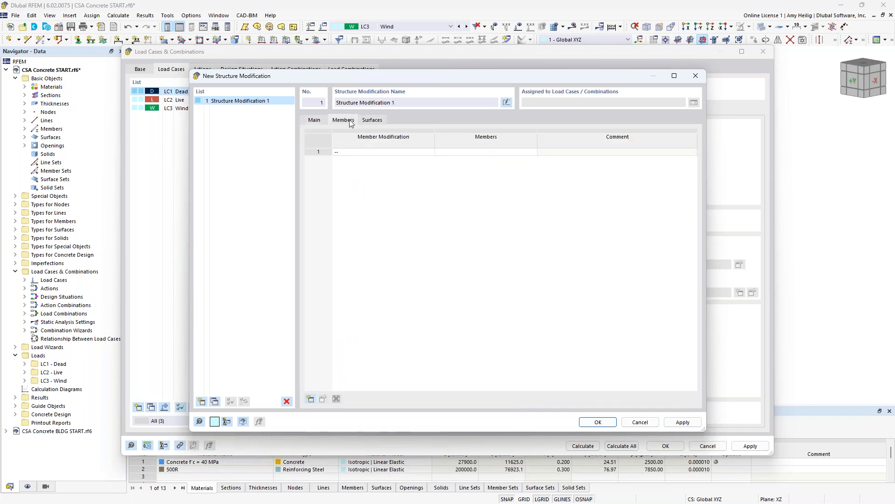
left_click(407, 153)
left_click(430, 152)
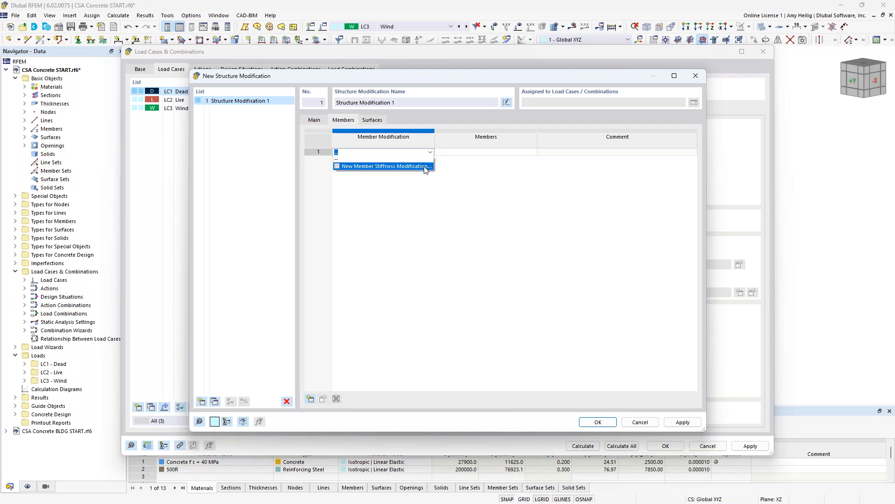
left_click(426, 167)
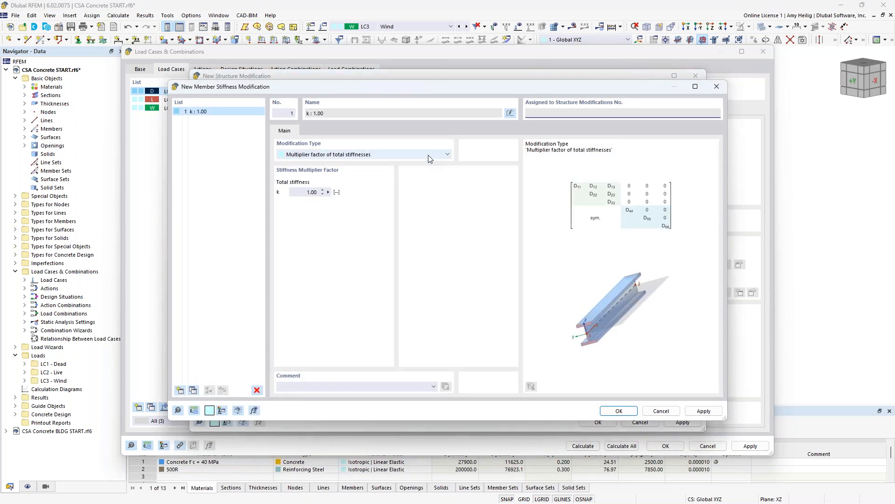
left_click(428, 156)
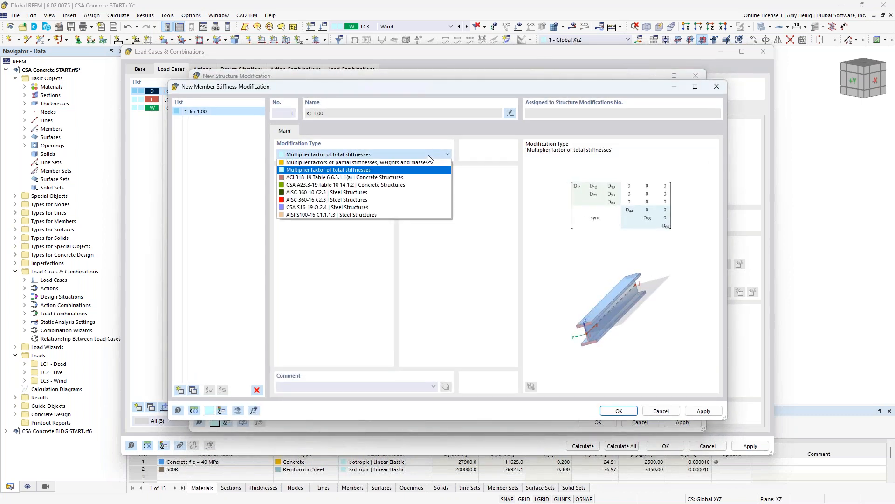
left_click(382, 185)
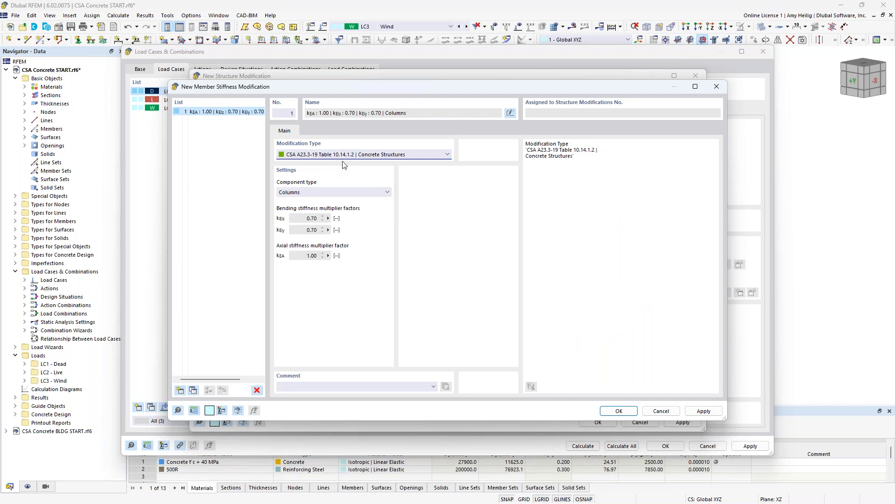
left_click(349, 191)
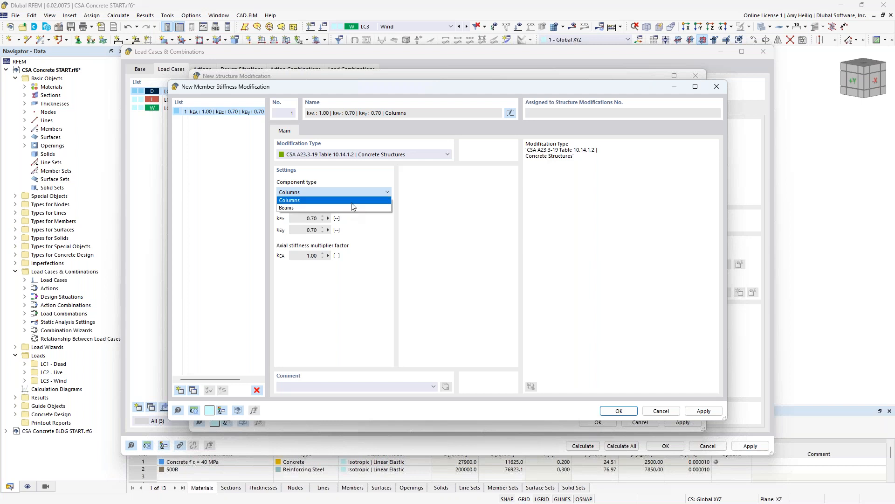
left_click(351, 202)
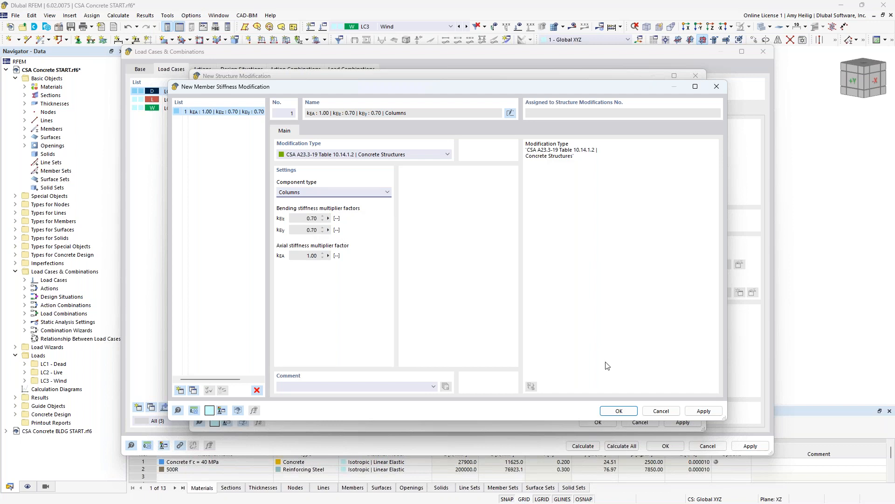
left_click(620, 411)
- Assign the column stiffness modification to members 1-4, the stacked column segments over all four storeys
left_click(485, 152)
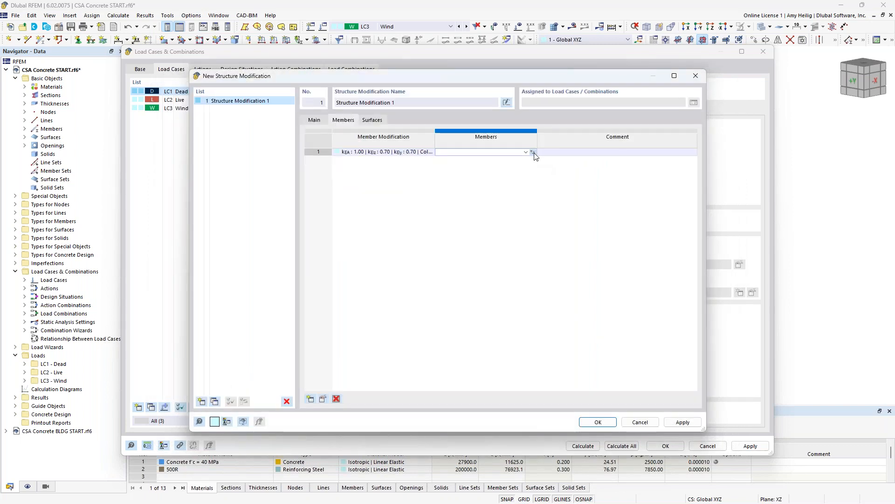
left_click(532, 152)
scroll(600, 252, "down", 2)
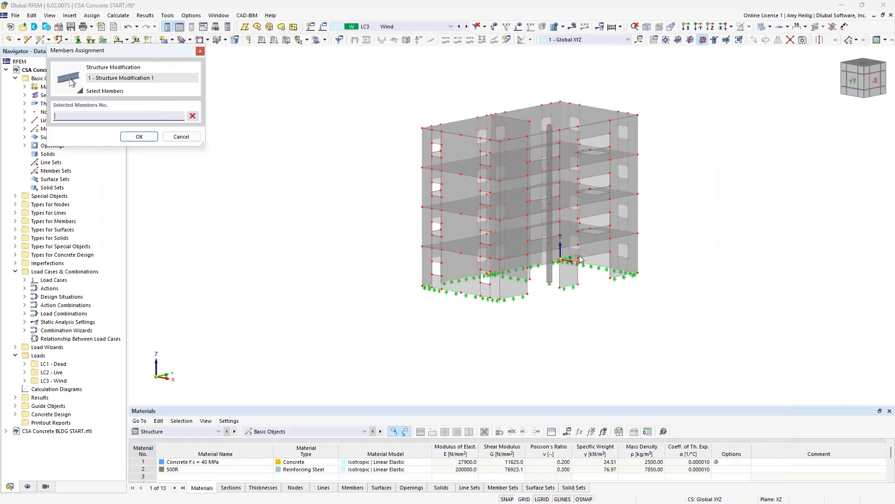
left_click(550, 263)
left_click(550, 212)
left_click(549, 182)
left_click(549, 144)
scroll(619, 219, "up", 2)
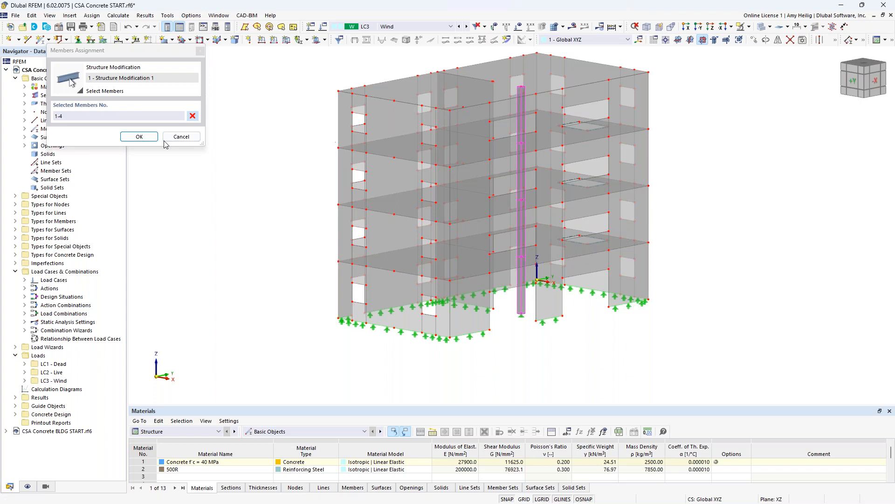
left_click(139, 136)
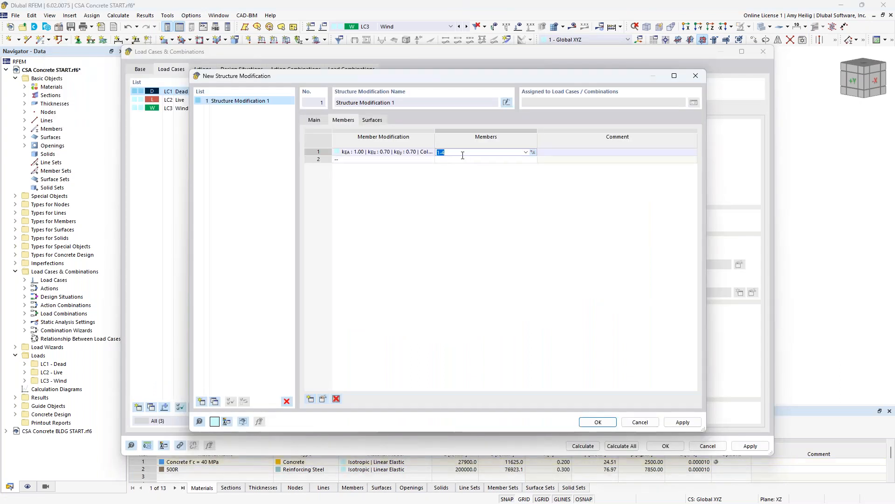
- Create a surface stiffness modification of type CSA A23.3-19 Table 10.14.1.2 | Concrete Structures with component type Walls uncracked
left_click(374, 121)
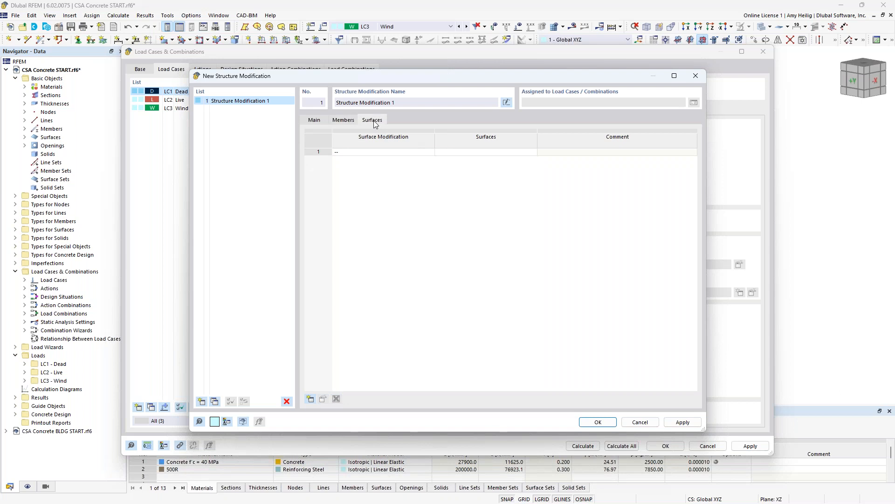
left_click(404, 153)
left_click(430, 151)
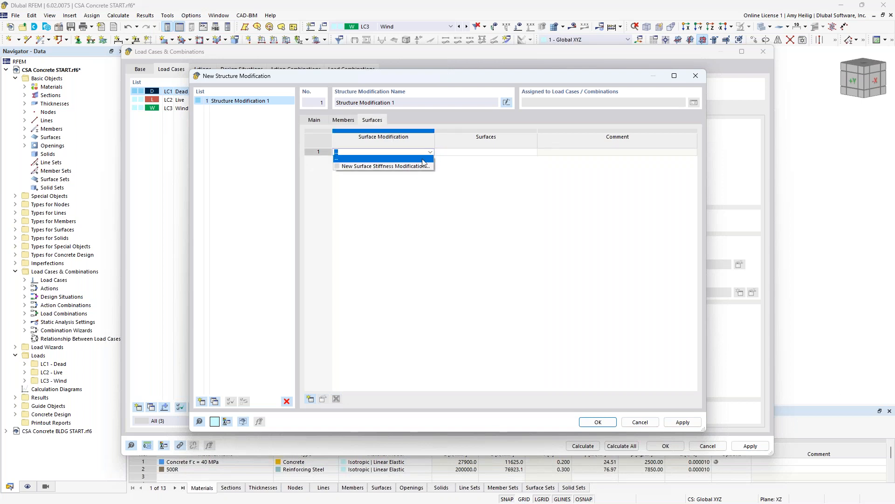
left_click(418, 166)
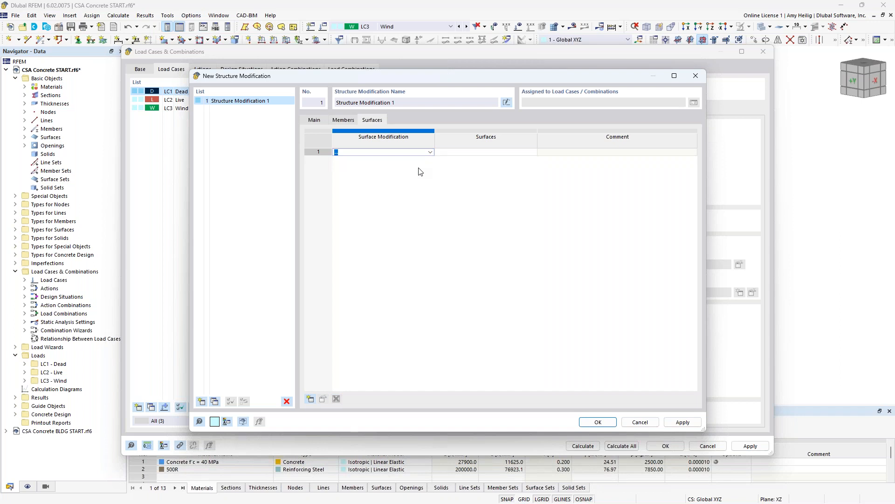
left_click(415, 170)
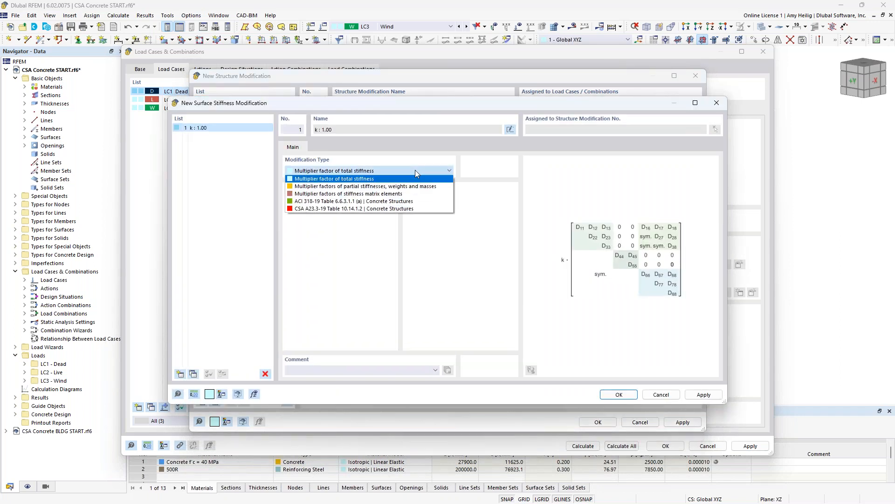
left_click(410, 208)
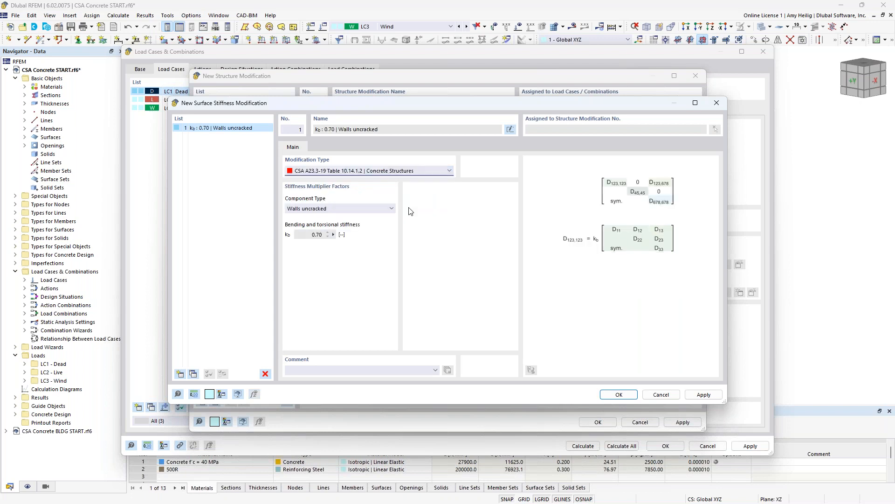
left_click(391, 209)
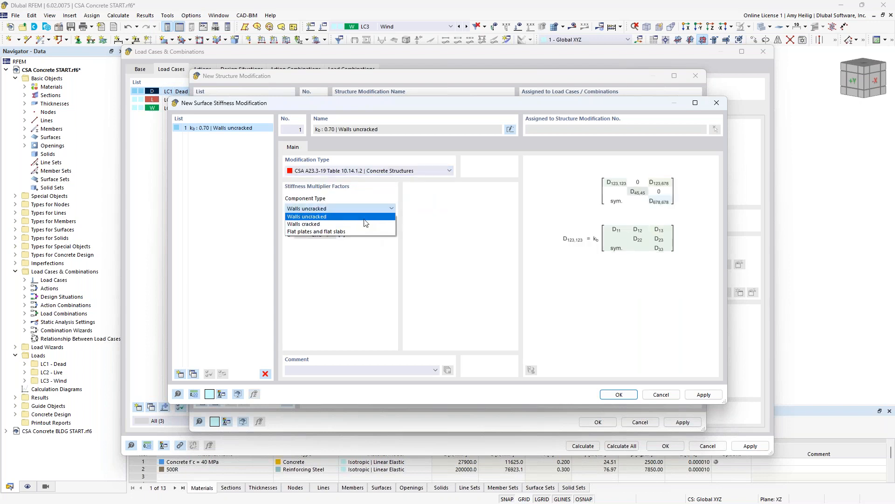
left_click(349, 217)
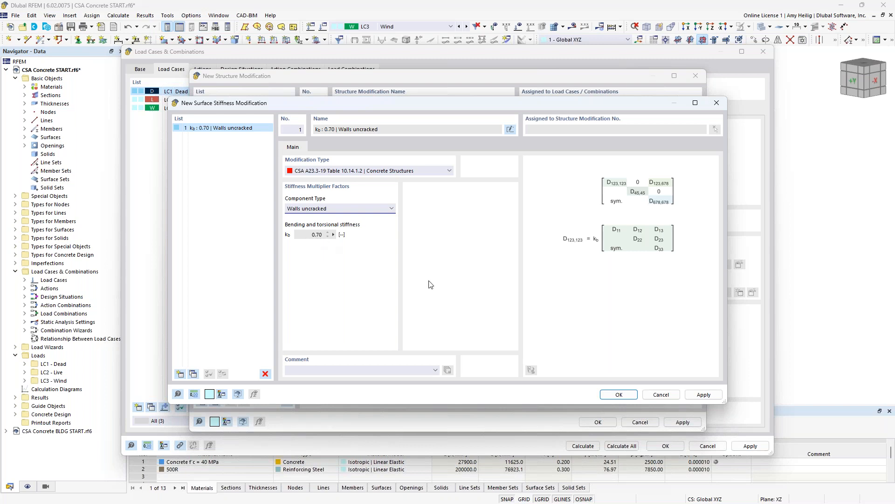
left_click(619, 394)
- Isolate the 150 mm thick surfaces in the model and assign the uncracked wall modification to all of them (1-78,82-85,87-140)
left_click(506, 153)
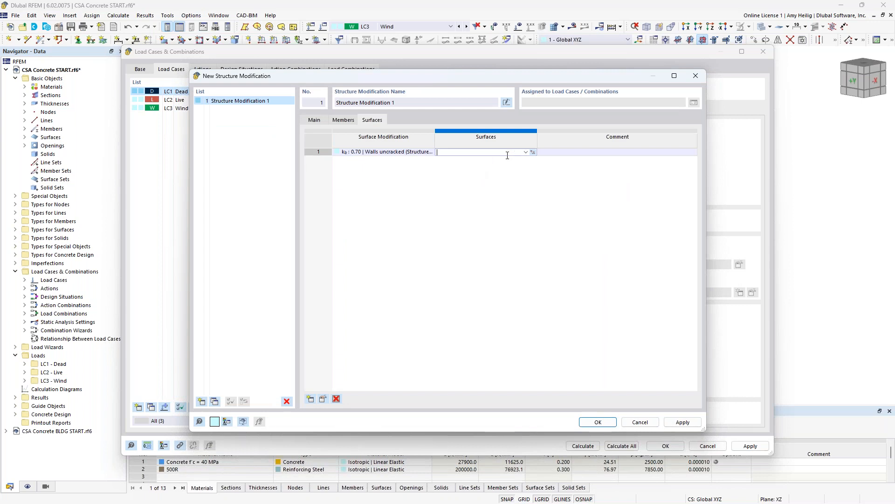
left_click(533, 152)
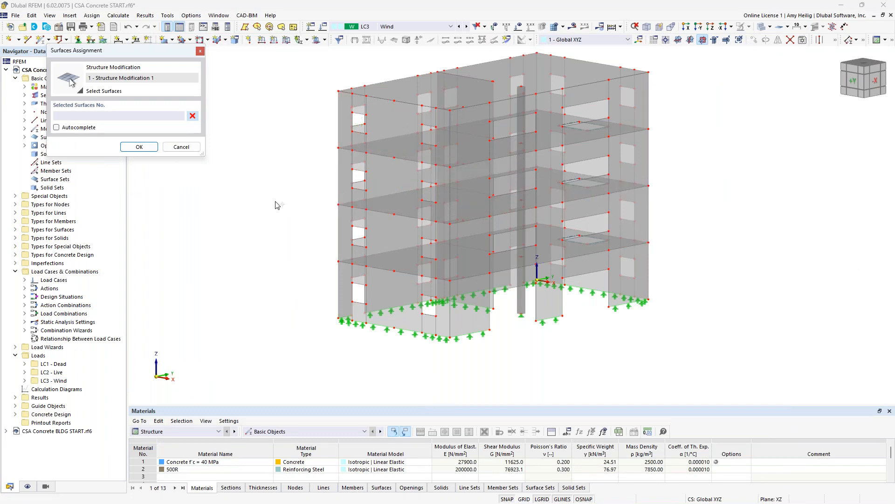
left_click_drag(126, 55, 207, 82)
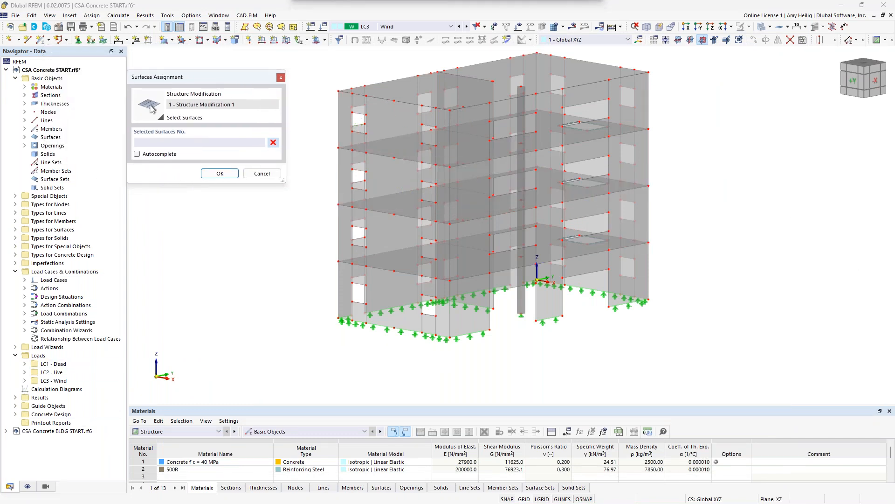
left_click(45, 487)
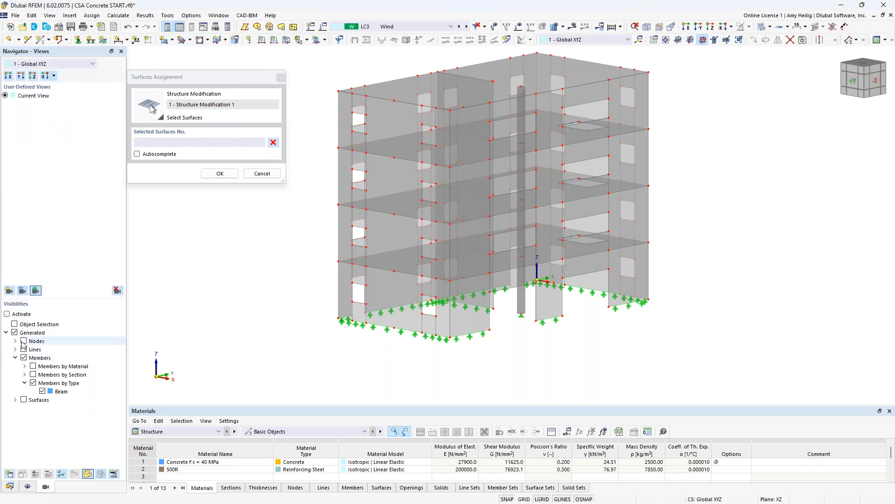
left_click(15, 358)
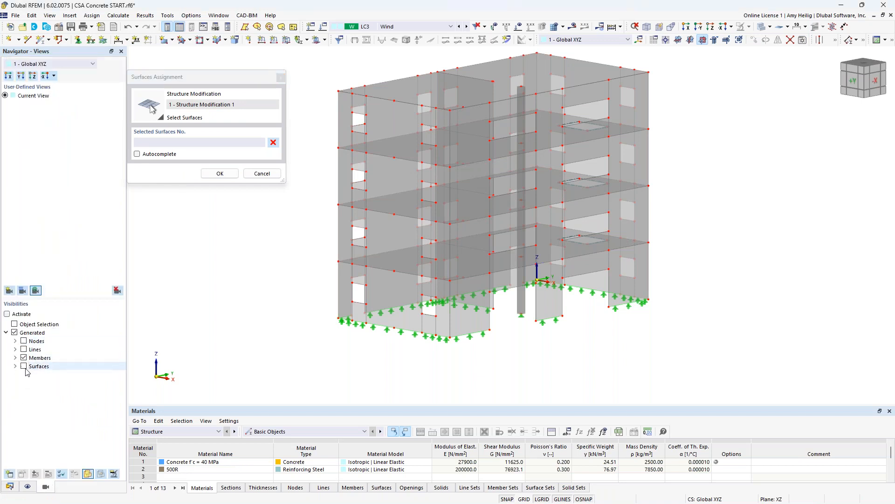
left_click(26, 369)
left_click(23, 366)
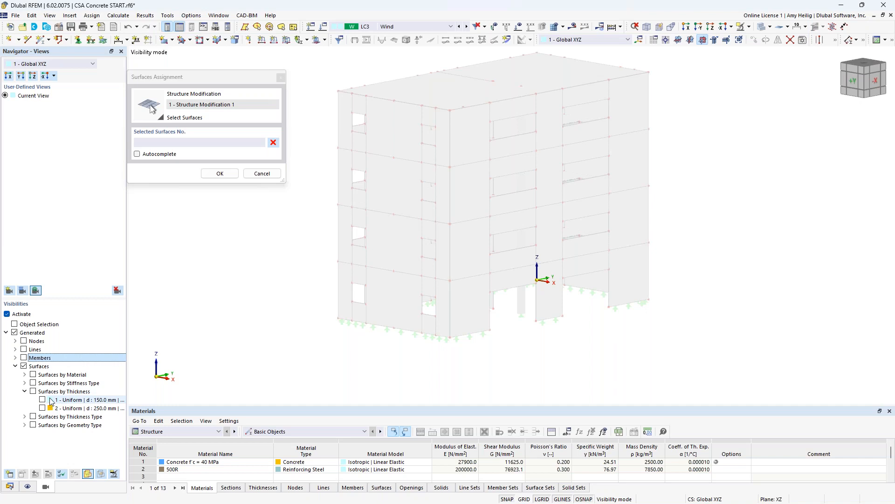
left_click(44, 400)
left_click(43, 399)
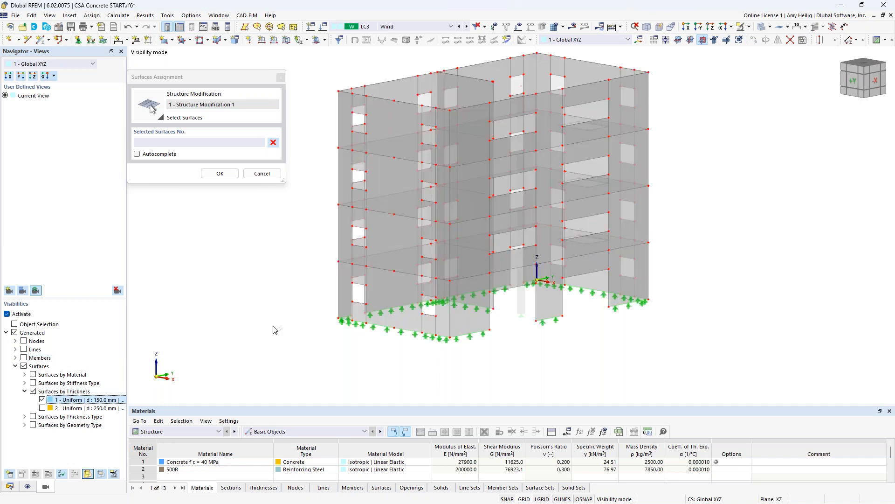
left_click_drag(710, 369, 361, 122)
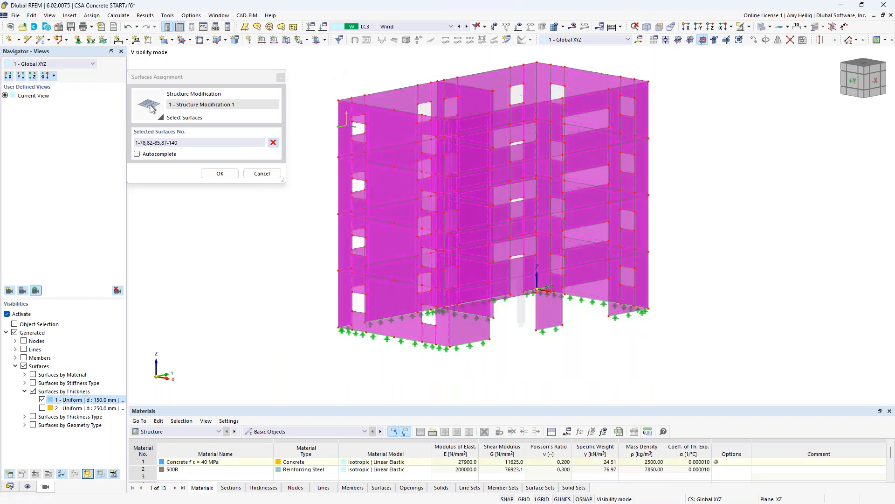
left_click(219, 174)
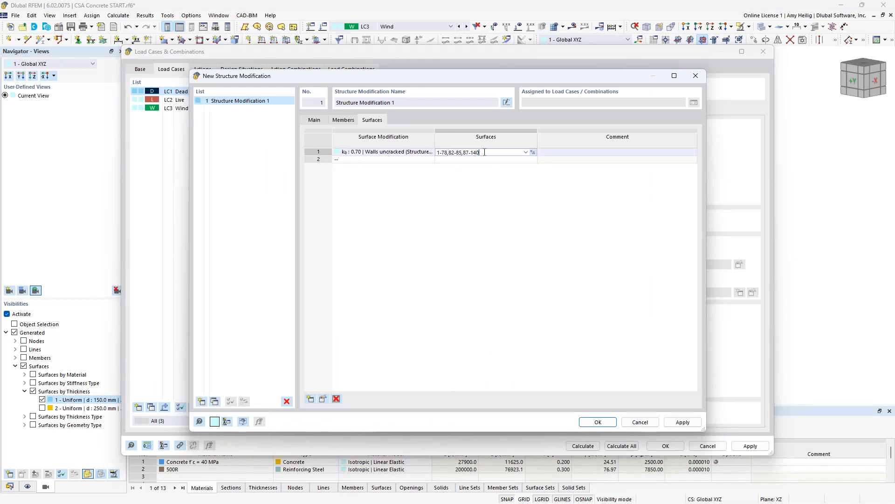
- Create a second surface stiffness modification of type CSA A23.3-19 Table 10.14.1.2 | Concrete Structures for Flat plates and flat slabs
left_click(412, 160)
left_click(412, 160)
left_click(430, 159)
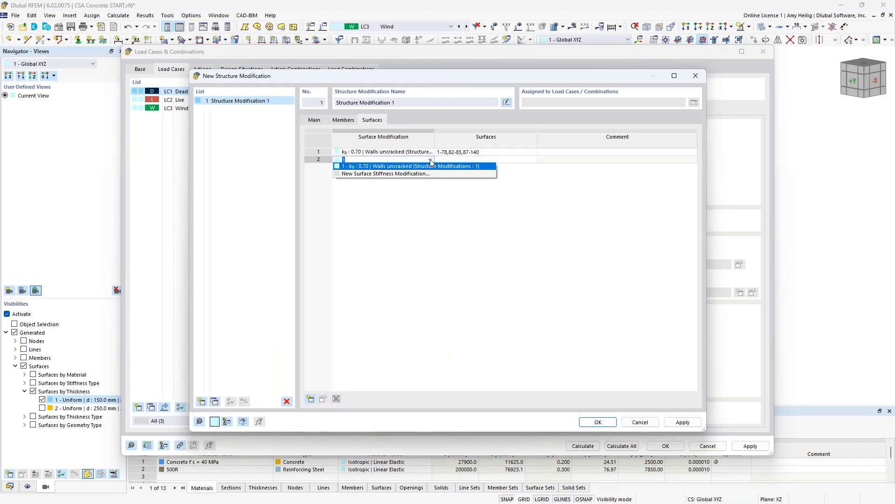
left_click(425, 173)
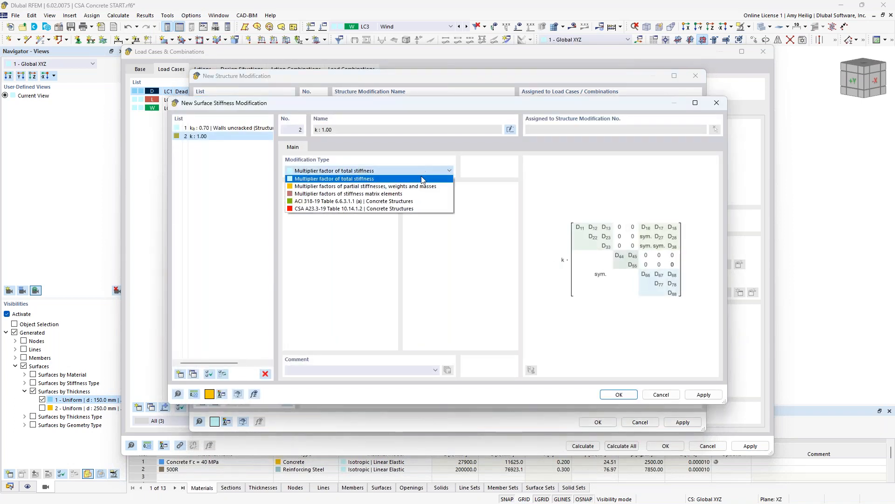
left_click(368, 209)
left_click(368, 211)
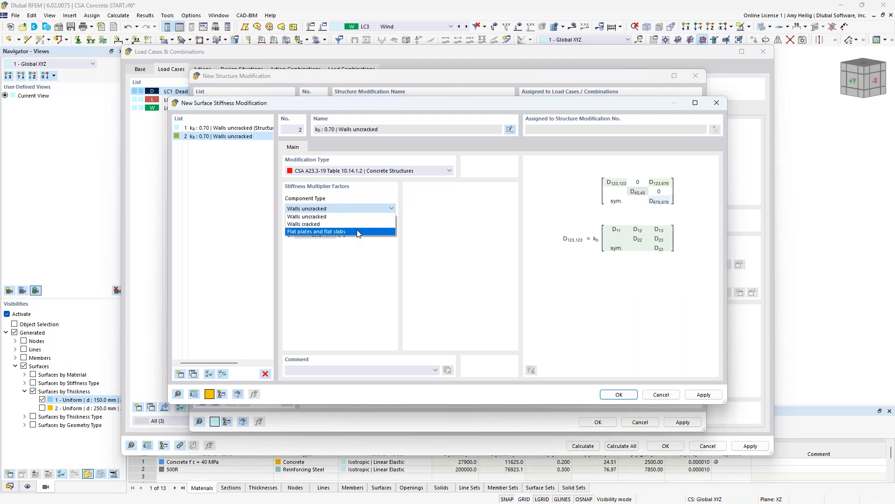
left_click(360, 231)
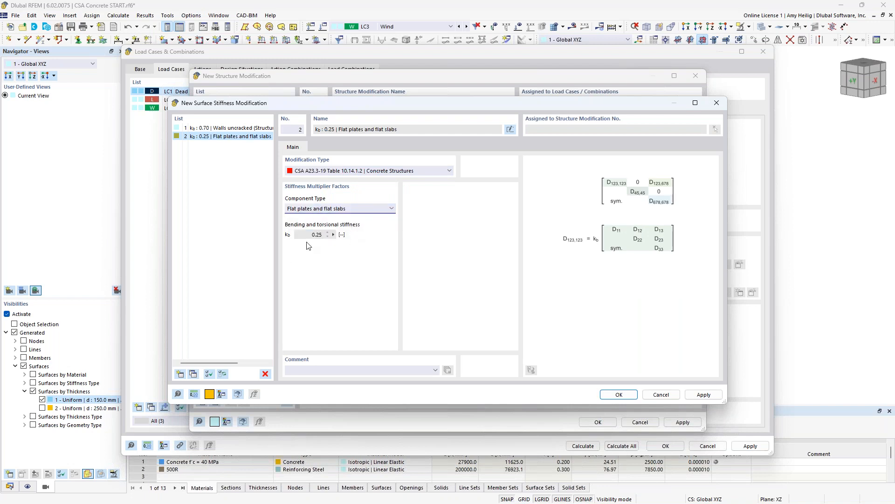
left_click(619, 395)
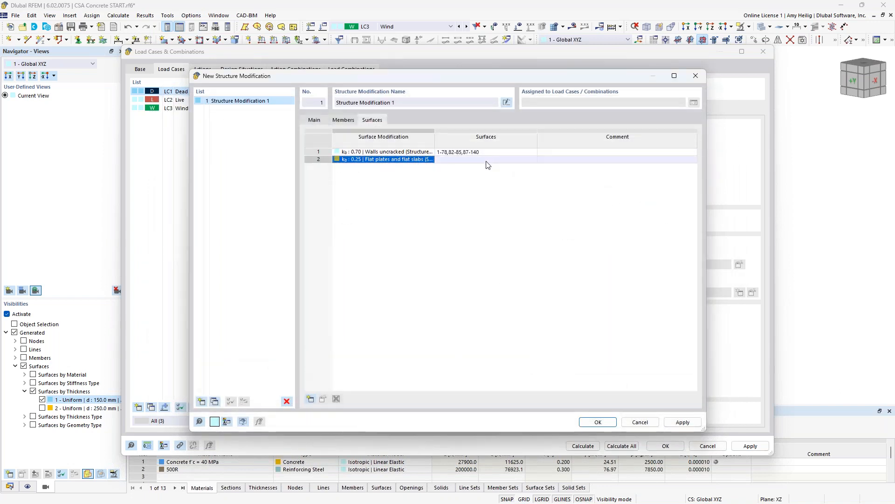
- Isolate the 250 mm thick slabs, assign the flat plates and flat slabs modification to surfaces 79-81,86, and accept the structure modification
left_click(520, 160)
left_click(533, 159)
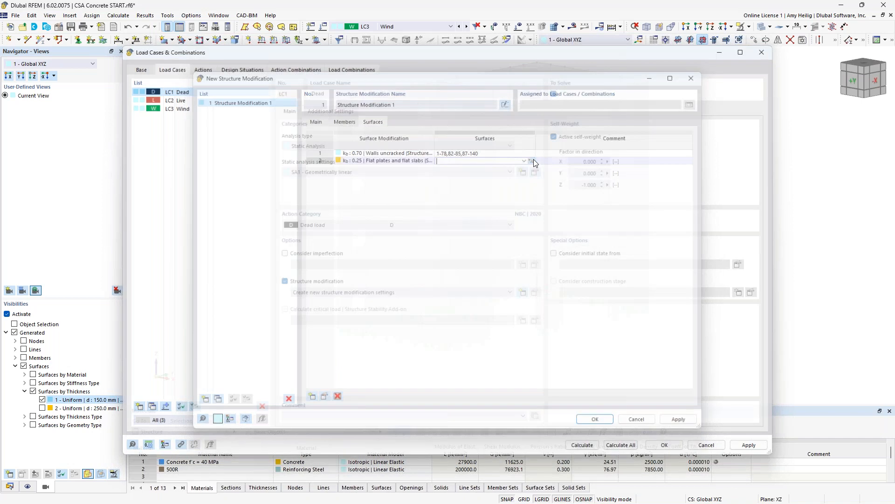
left_click(44, 408)
left_click(43, 408)
left_click(42, 400)
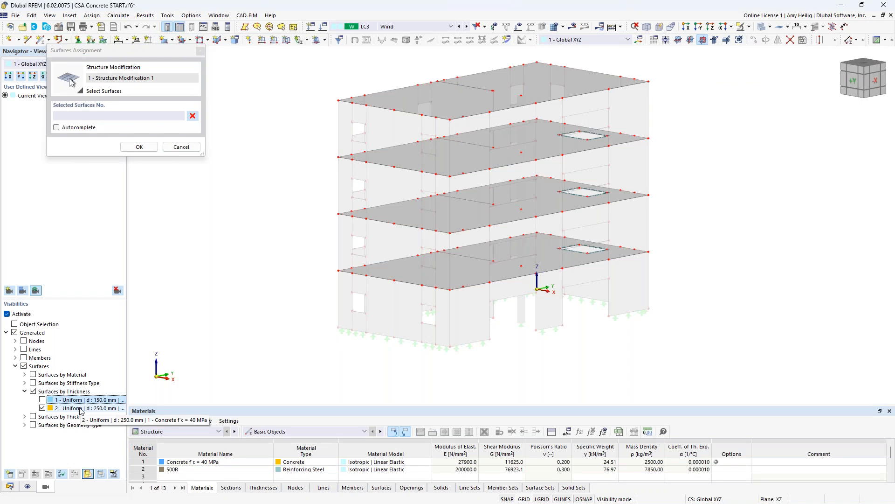
left_click_drag(719, 329, 304, 79)
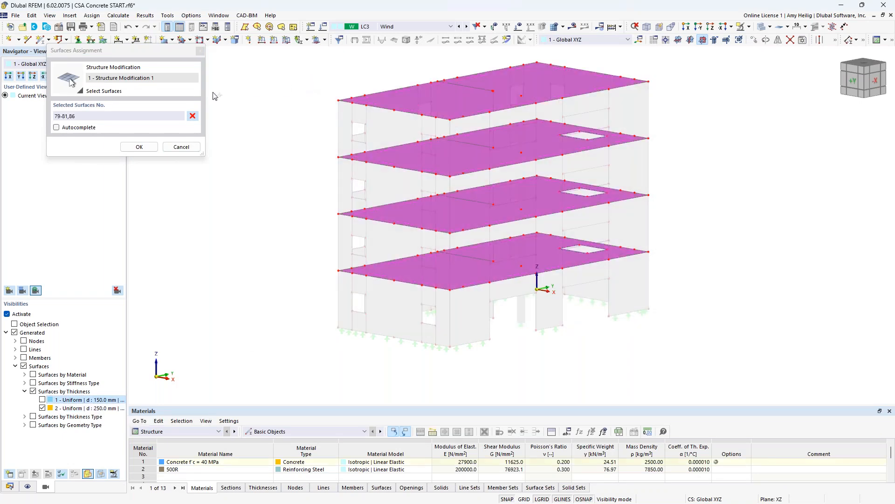
left_click(148, 145)
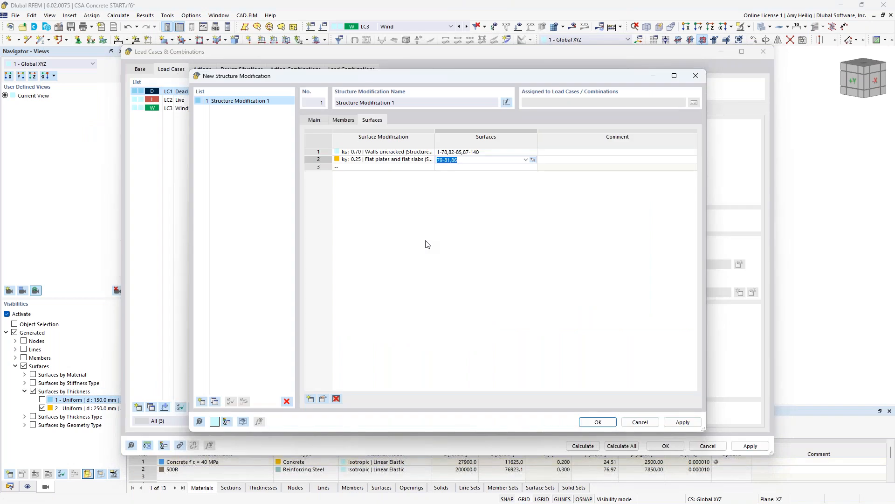
left_click(601, 422)
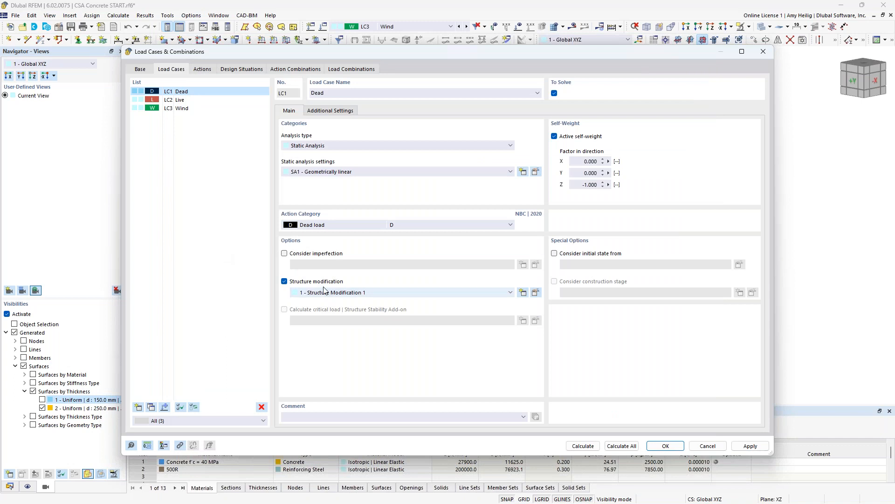
- Apply Structure Modification 1 to both the Live and Wind load cases, LC2 and LC3
left_click(185, 100)
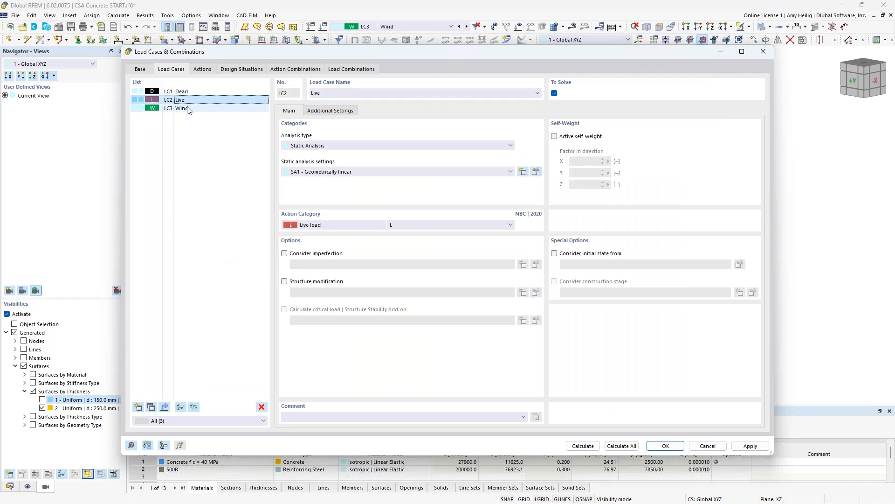
left_click(188, 109, "ctrl")
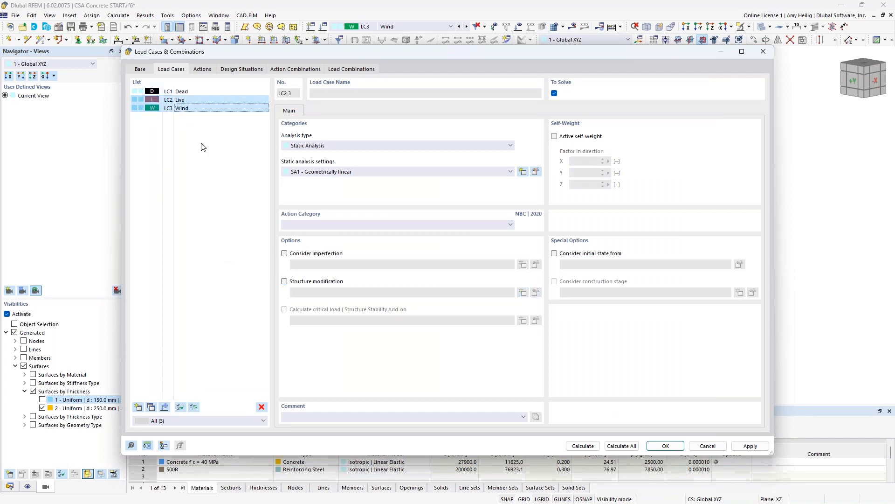
left_click(285, 282)
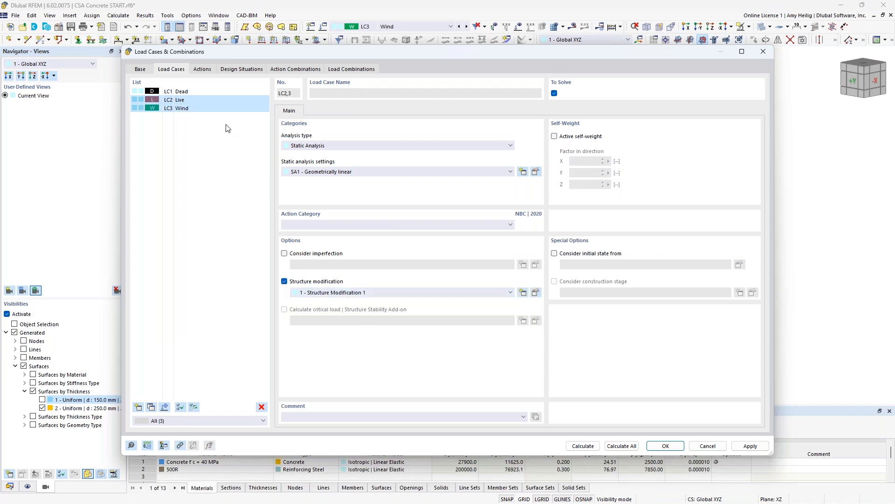
left_click(216, 92)
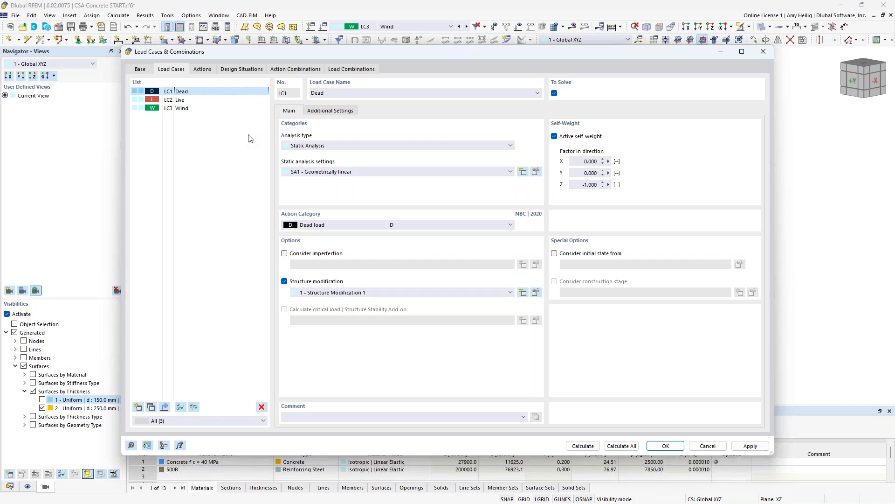
- In the combination wizard of the Ultimate Limit State design situation, consider Structure Modification 1 for the second-order load combinations
left_click(238, 70)
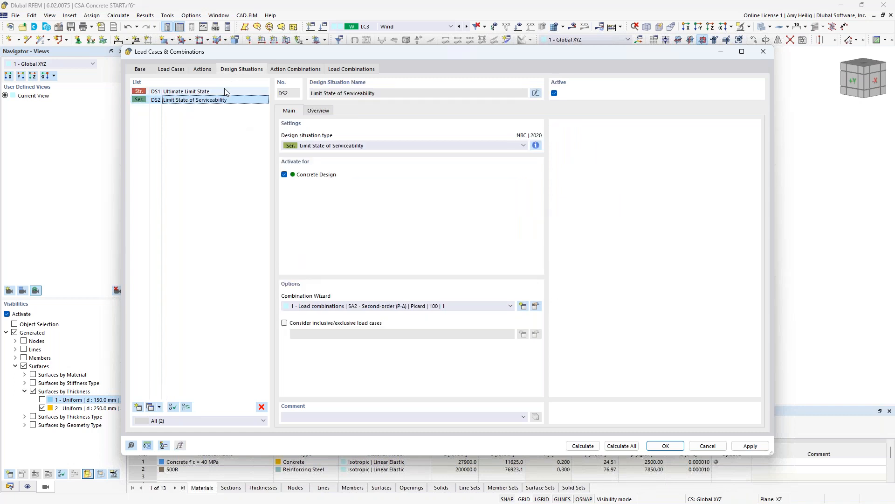
left_click(225, 90)
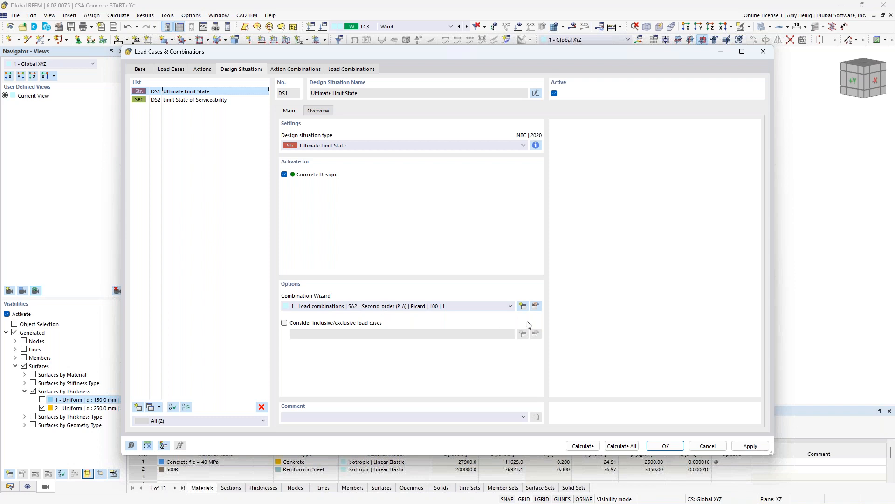
left_click(536, 308)
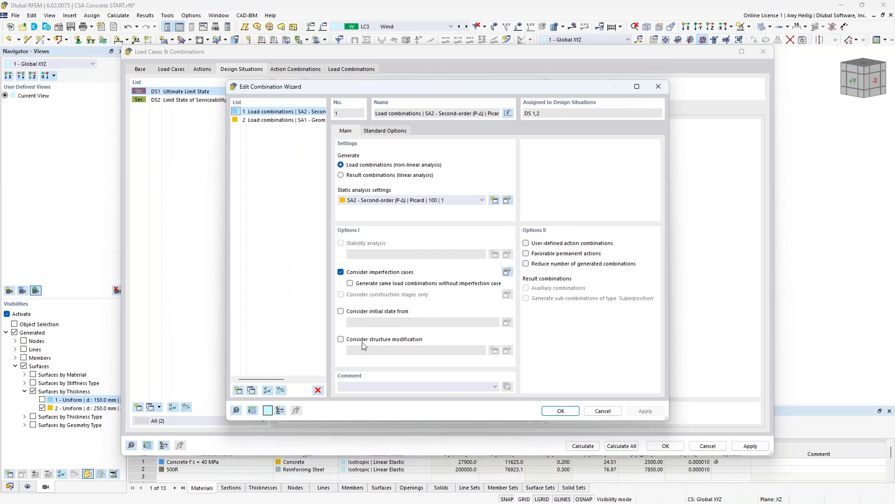
left_click(341, 340)
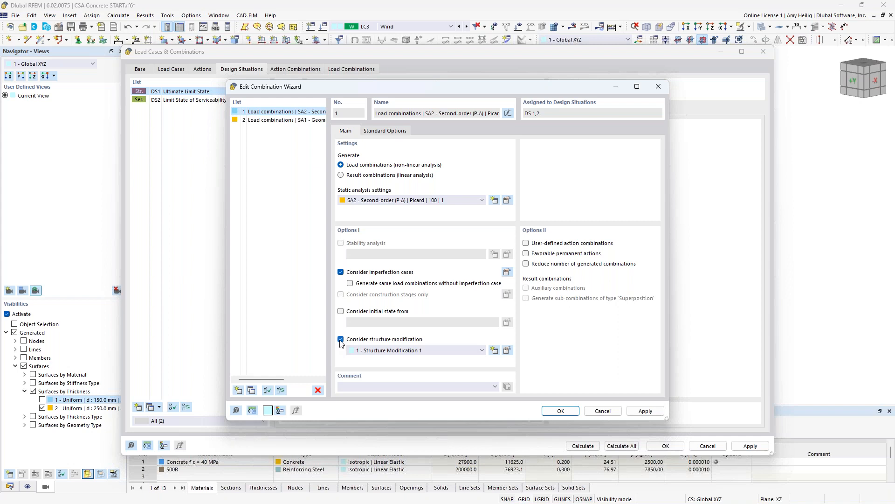
- Duplicate the second-order combination wizard and disable the structure modification in the copy
left_click_drag(410, 85, 489, 91)
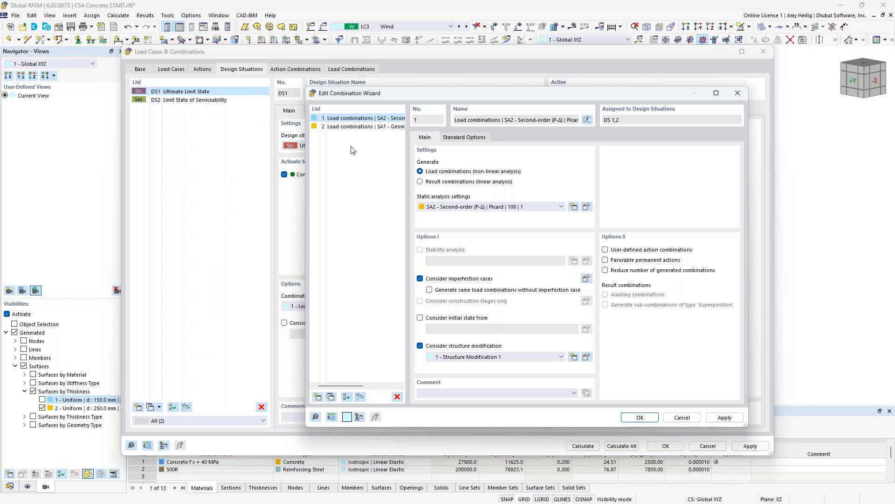
left_click(330, 396)
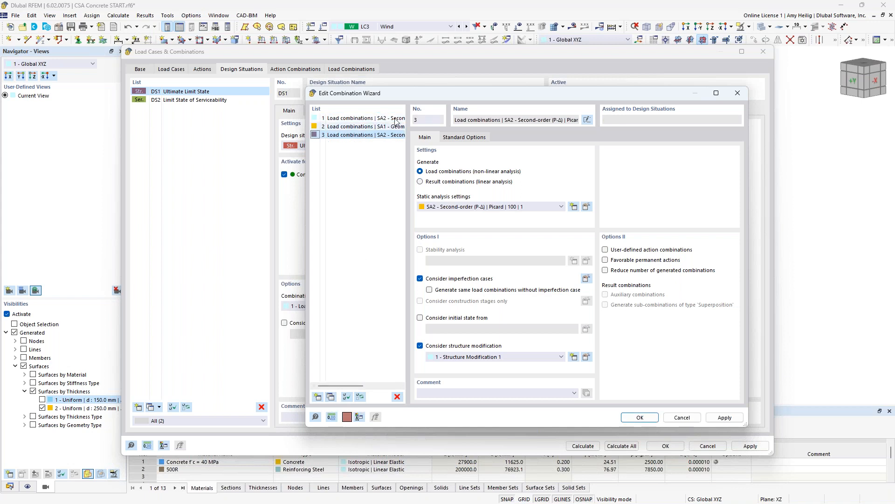
left_click(420, 346)
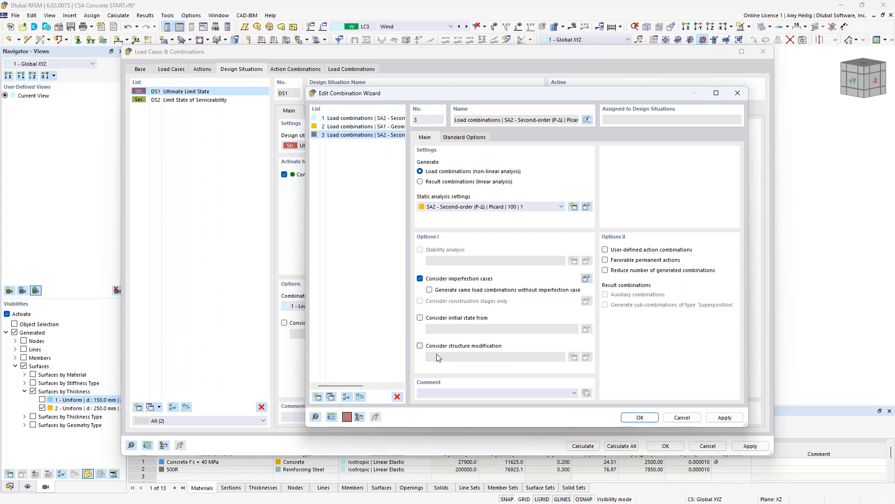
left_click(638, 418)
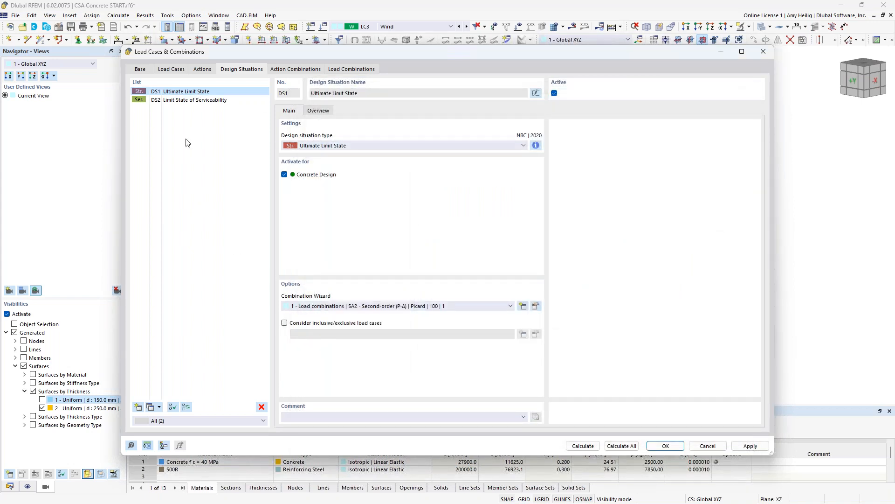
- Assign combination wizard 3, without structure modification, to the Limit State of Serviceability design situation
left_click(183, 100)
left_click(397, 308)
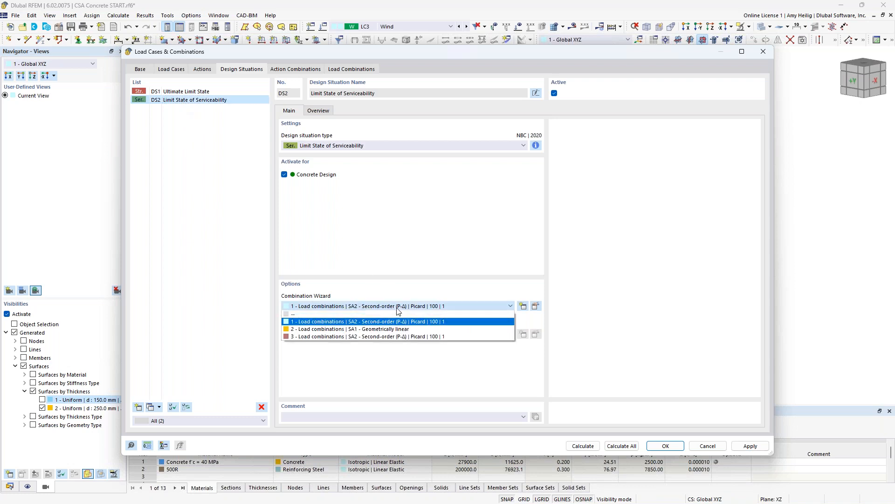
left_click(375, 337)
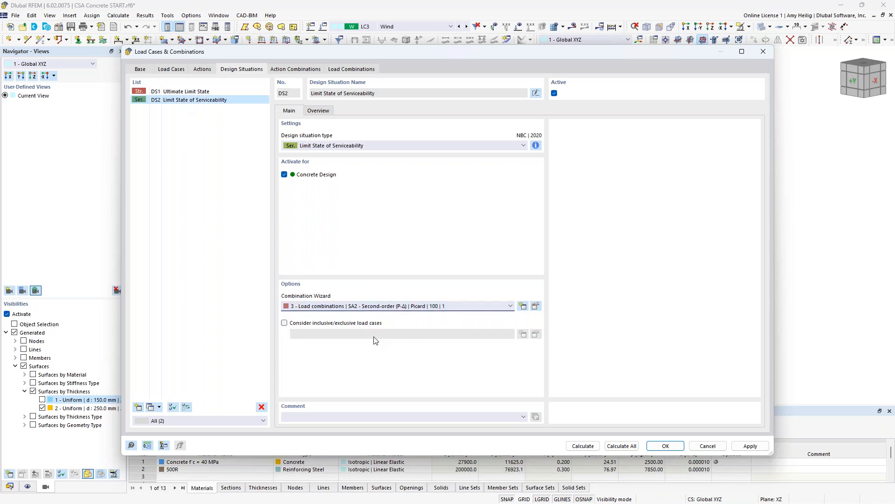
- Check the structure modification setting across the strength and serviceability load combinations, and accept the load cases and combinations
left_click(337, 70)
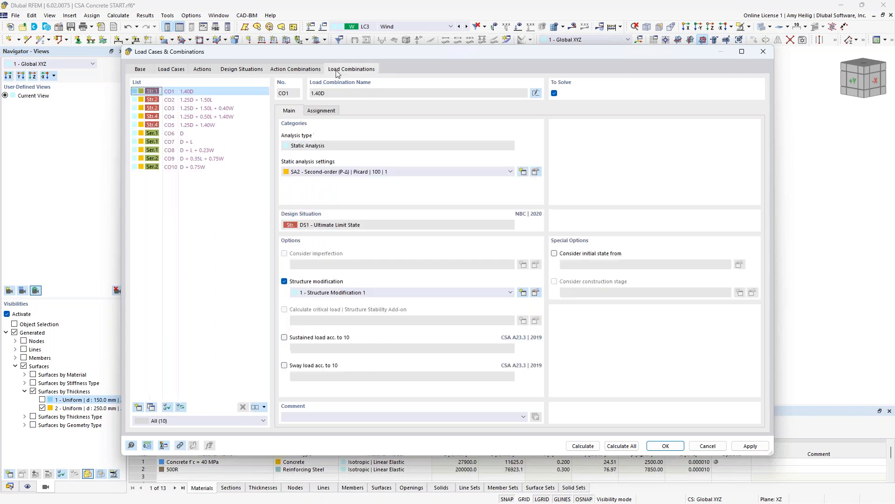
left_click(194, 102)
left_click(195, 109)
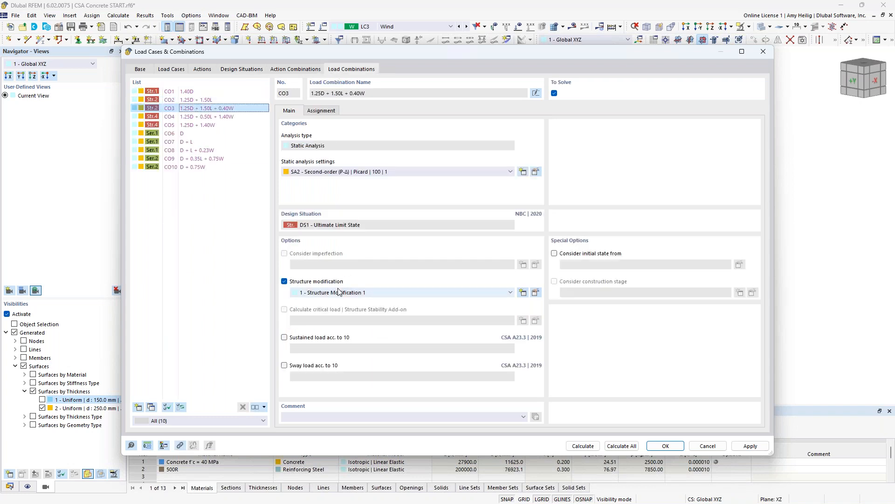
left_click(194, 117)
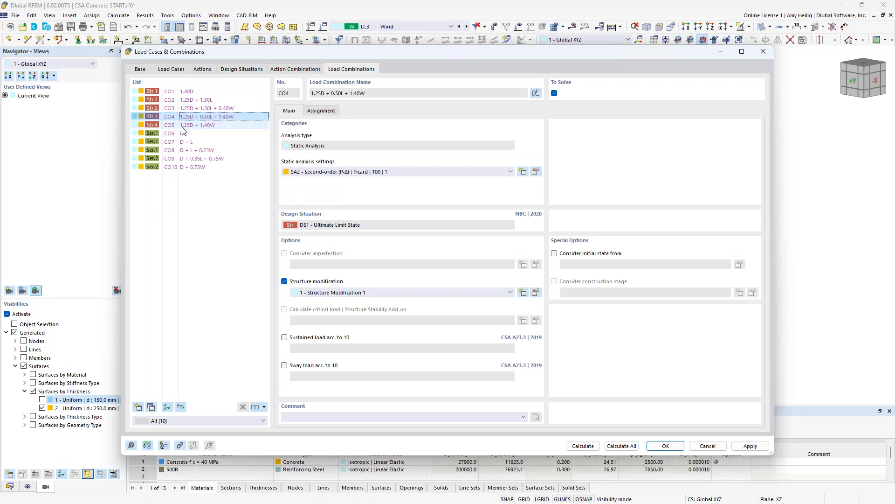
left_click(179, 134)
left_click(185, 142)
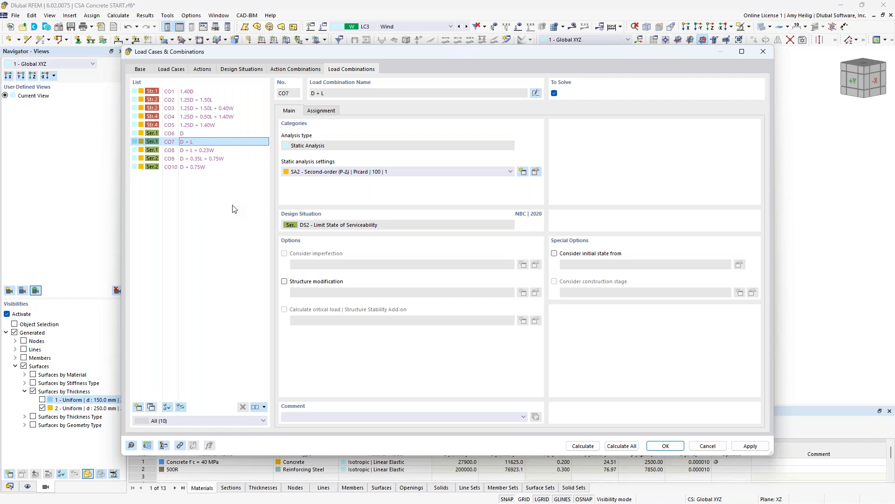
left_click(654, 448)
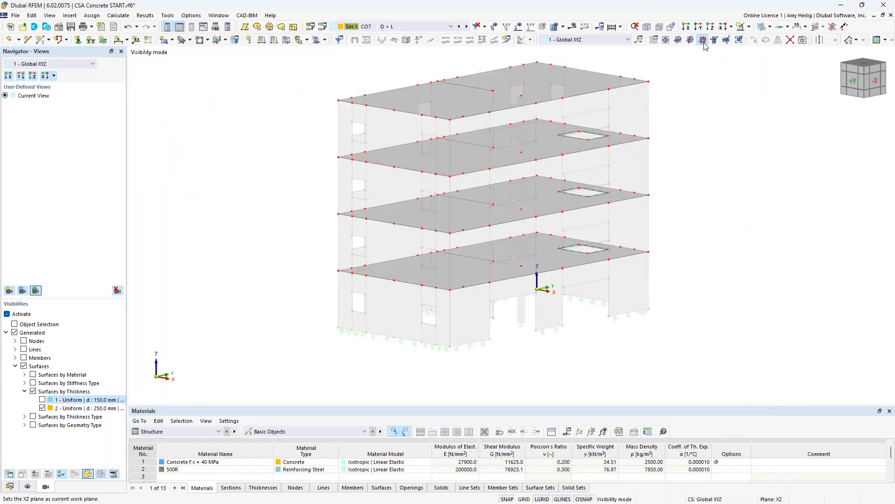
- Cancel the visibility mode to restore the full building model and display the loads of load case LC1 Dead
left_click(749, 27)
left_click(792, 86)
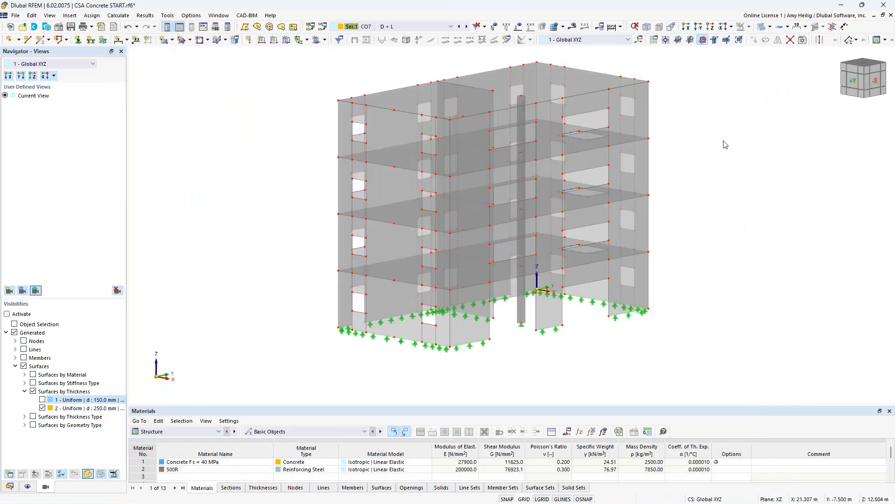
middle_click_drag(708, 149, 662, 157)
left_click(422, 26)
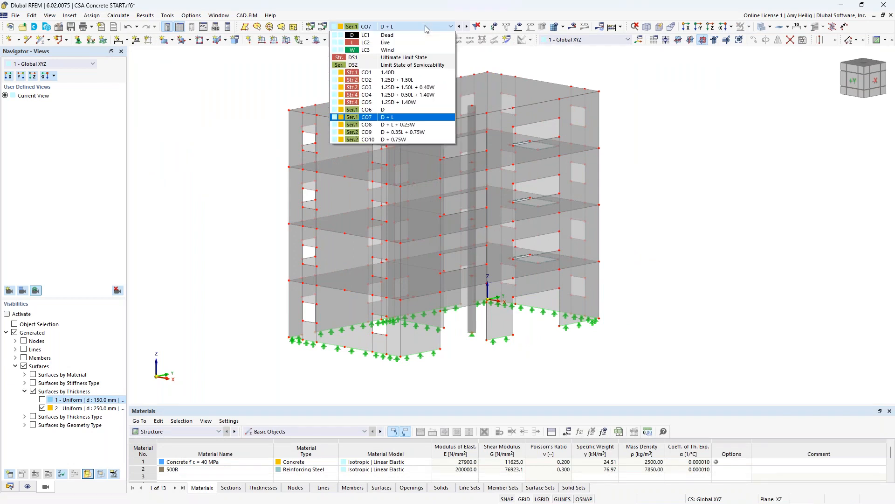
left_click(422, 35)
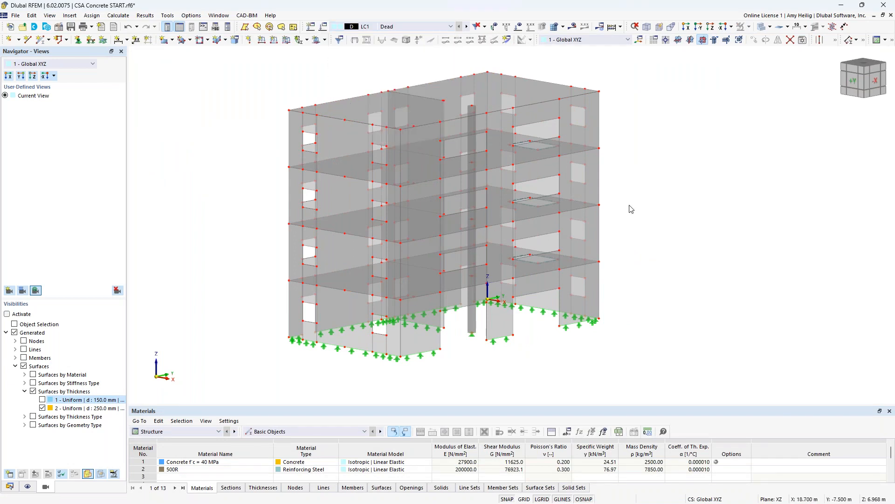
left_click(519, 27)
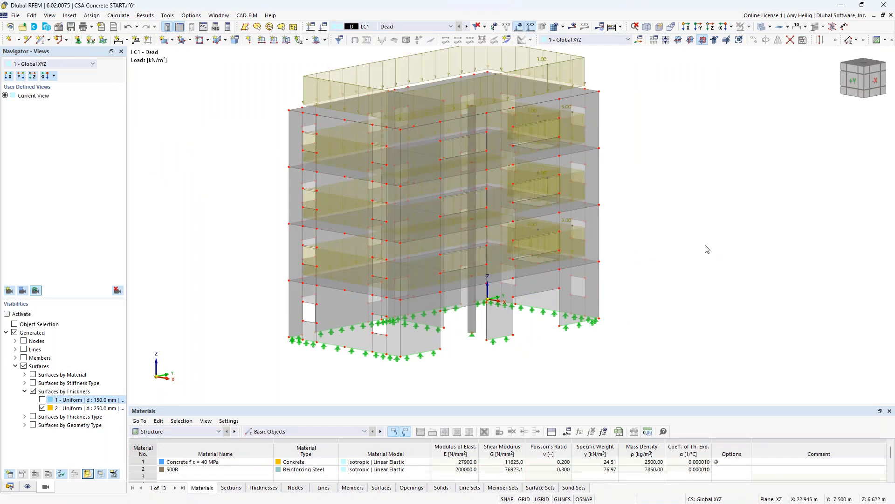
middle_click_drag(706, 250, 650, 256, "ctrl")
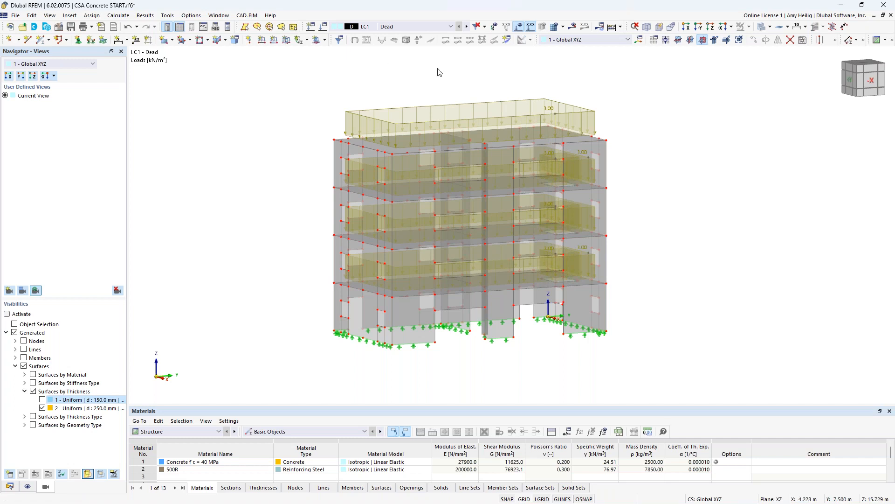
- Display the LC2 Live loads and reduce the drawn size of the surface loads
left_click(467, 27)
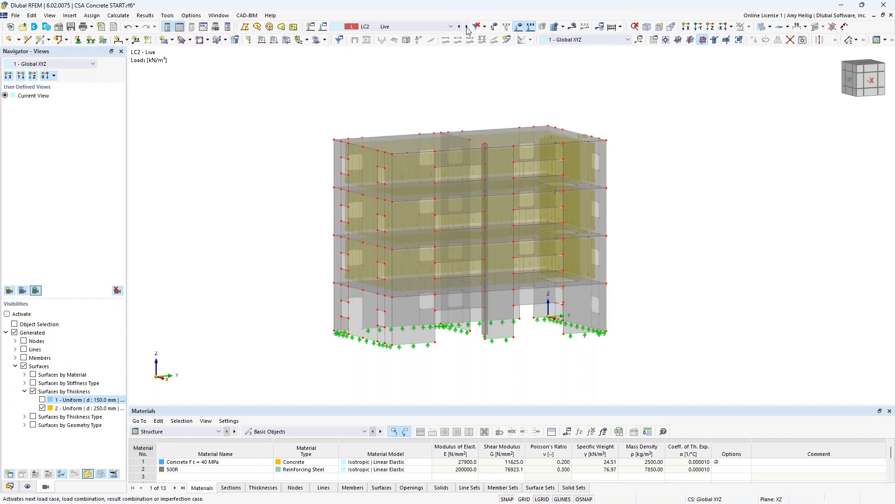
right_click(551, 139)
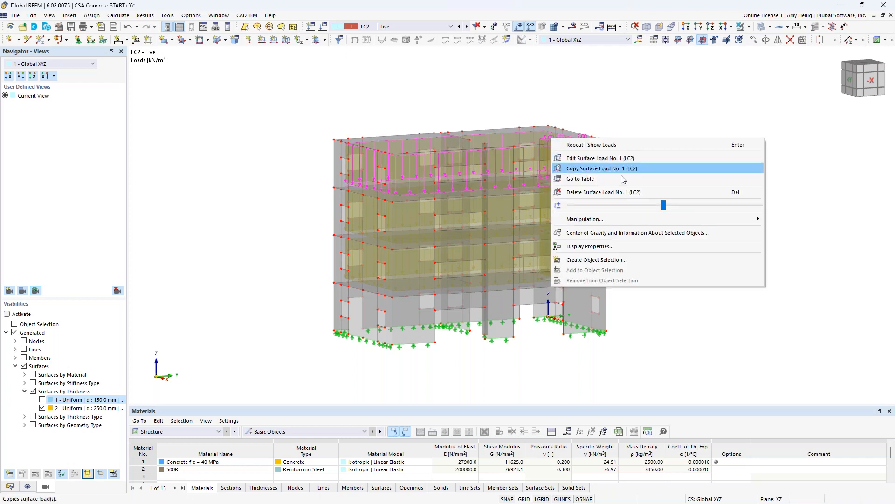
left_click_drag(663, 205, 614, 203)
left_click(611, 115)
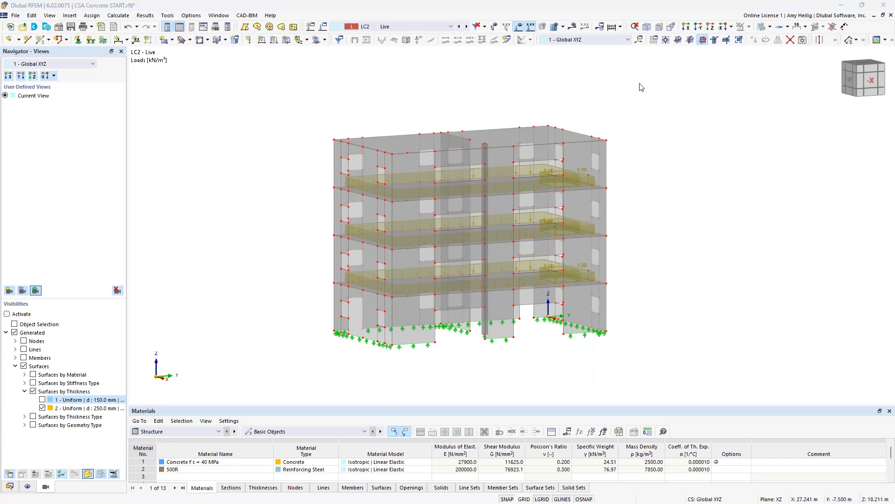
- Display the LC3 Wind loads and examine the surface loads on the walls from several sides of the building
left_click(467, 28)
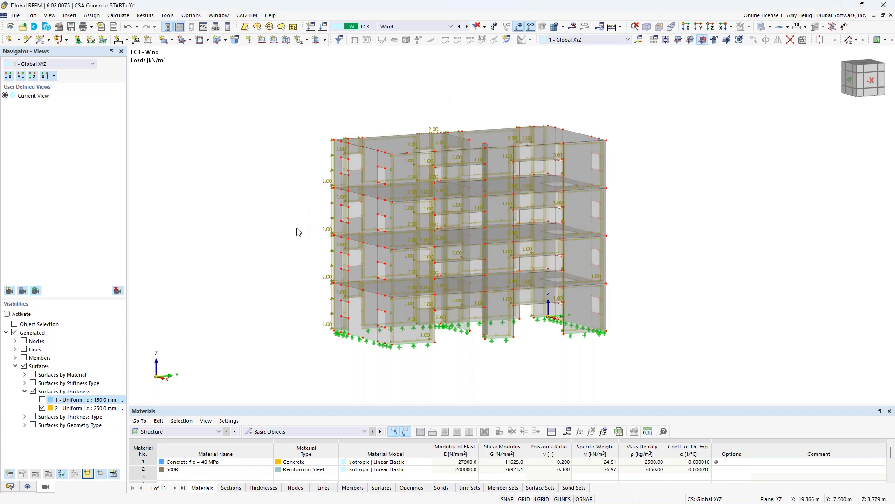
middle_click_drag(299, 231, 431, 219, "ctrl")
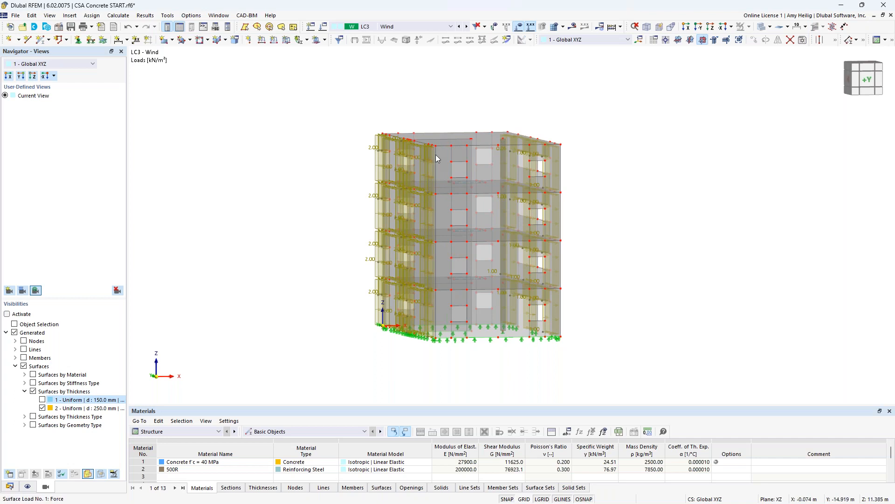
middle_click_drag(335, 278, 379, 292, "ctrl")
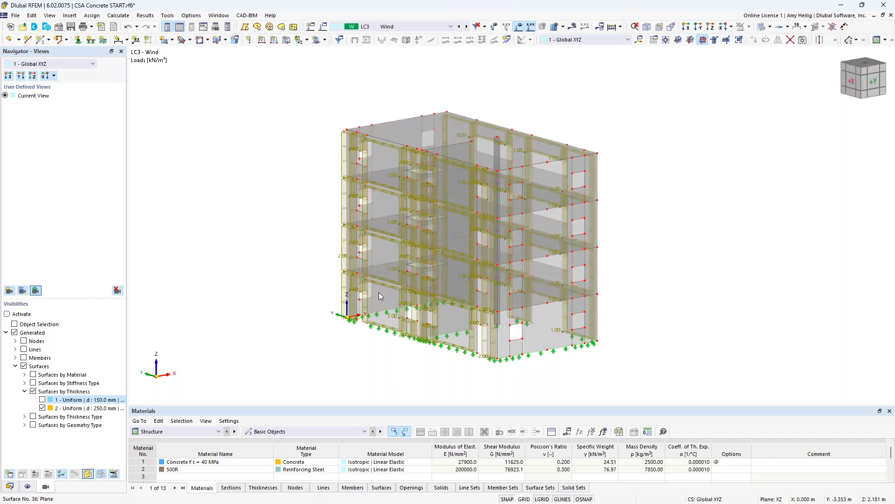
- Display the loads of load combinations CO1, CO2 and CO3 one after another
scroll(424, 333, "up", 1)
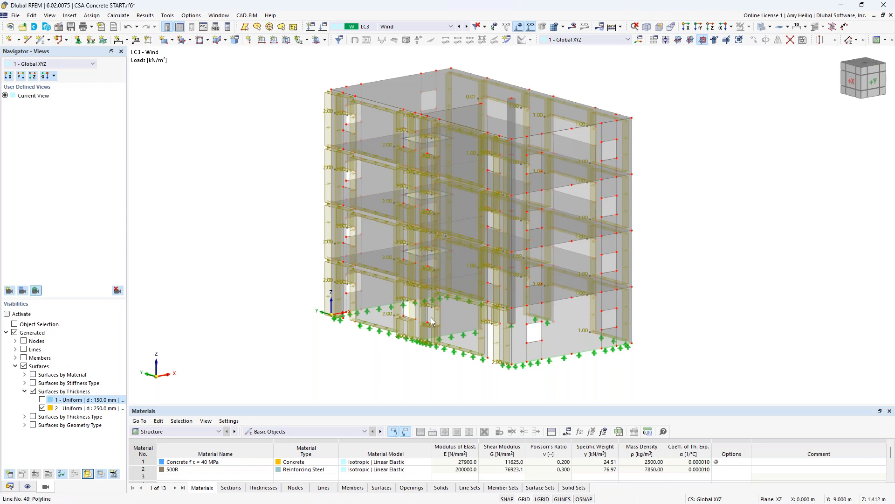
middle_click_drag(703, 344, 578, 338)
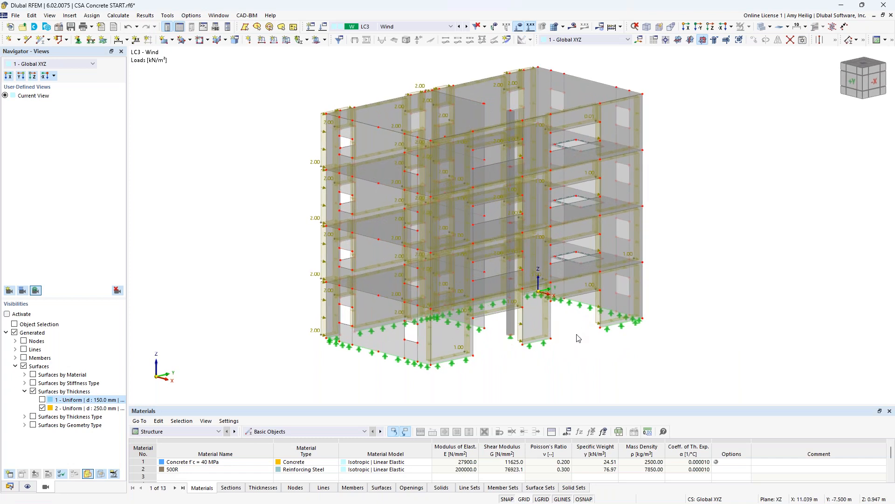
left_click(431, 27)
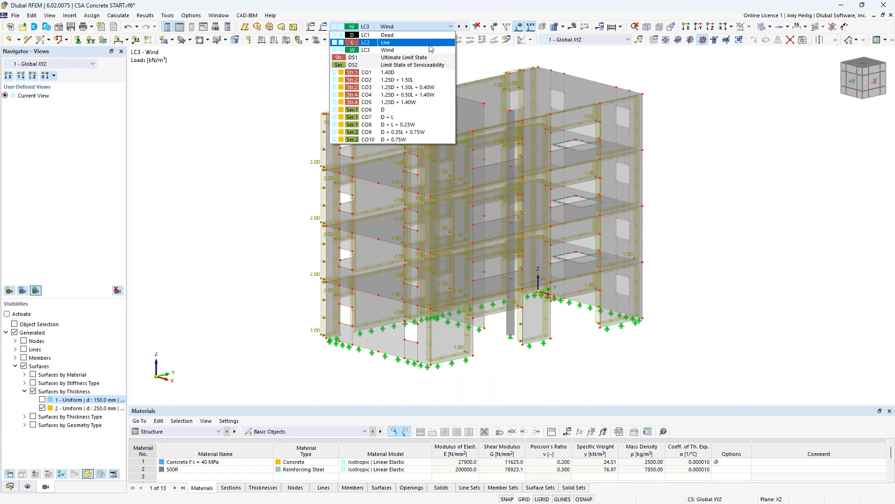
left_click(424, 73)
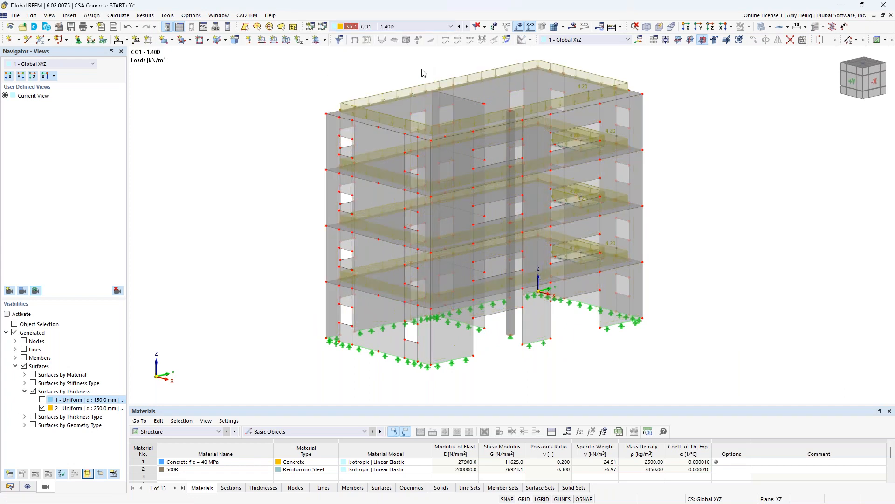
left_click(466, 26)
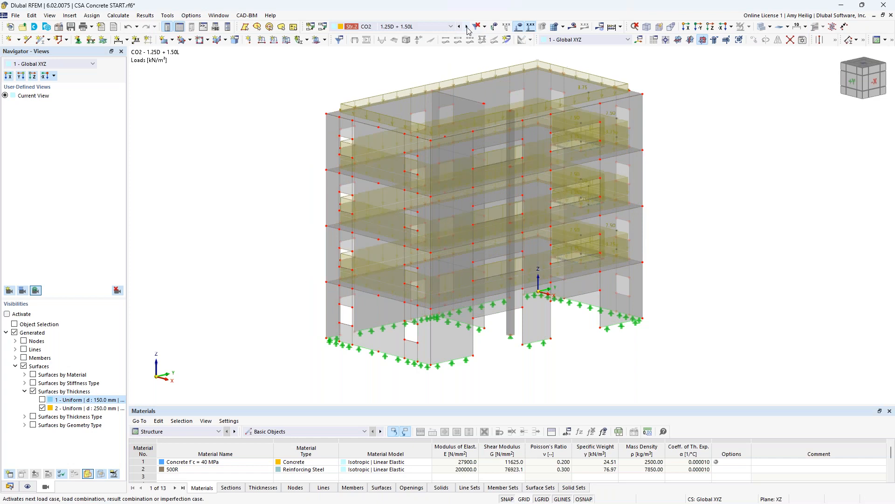
left_click(467, 27)
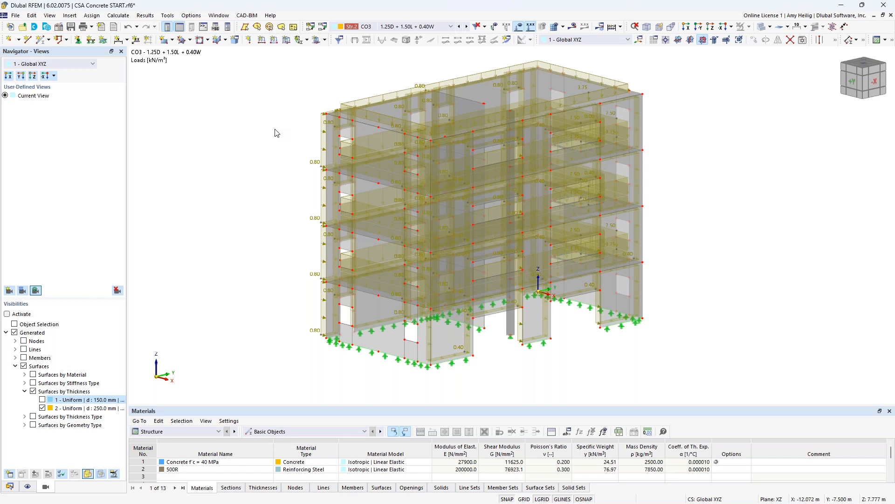
- Hide the loads and isolate the four stacked members of the interior column in visibility mode
left_click(519, 28)
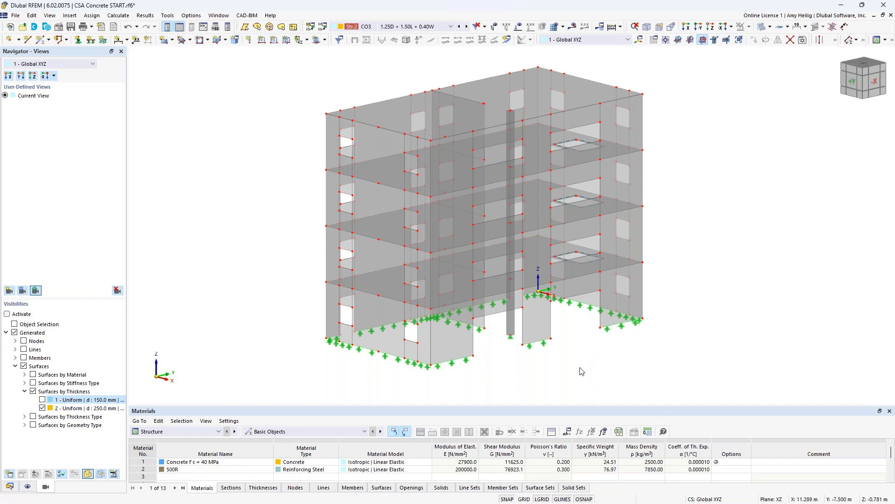
middle_click_drag(578, 365, 546, 363)
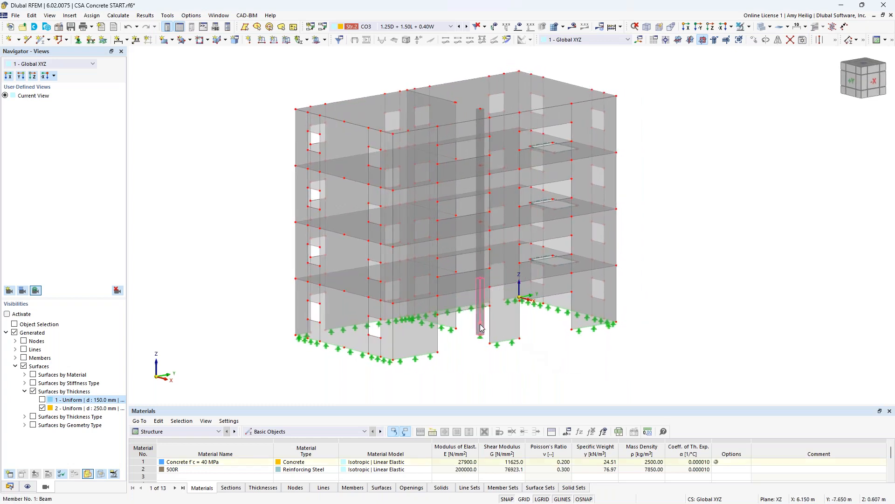
left_click(480, 306)
left_click(479, 251)
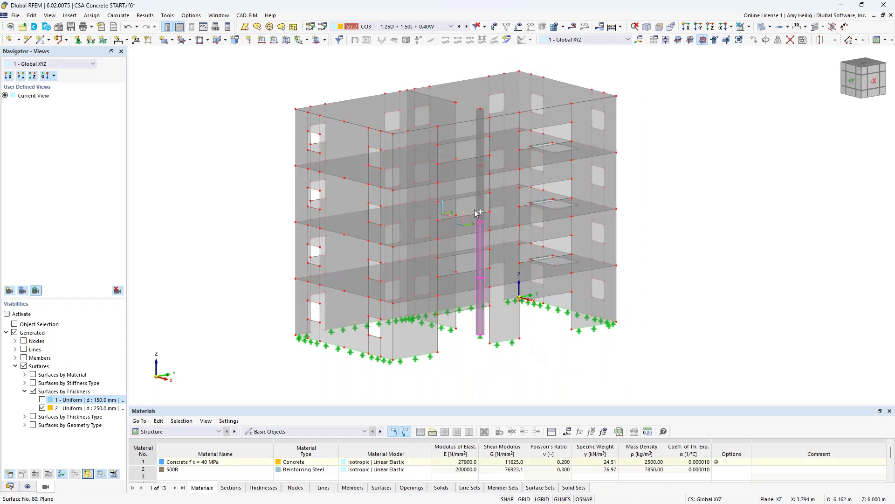
left_click(479, 152)
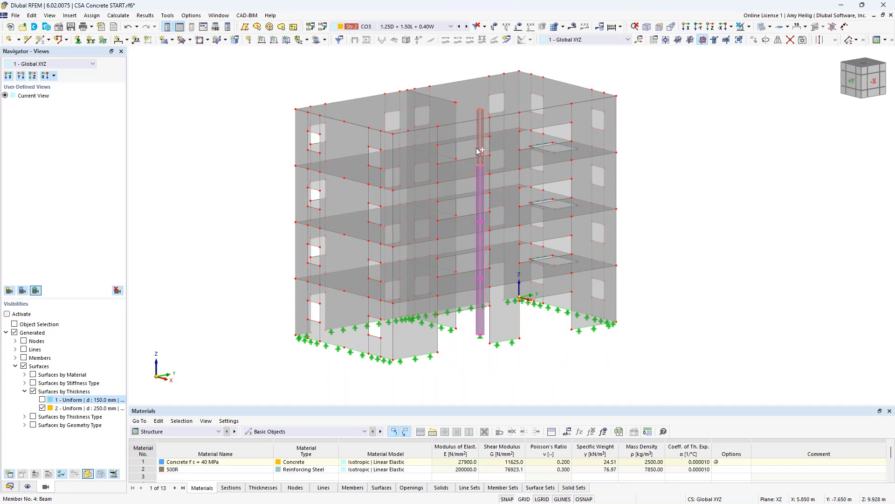
left_click(749, 27)
left_click(793, 38)
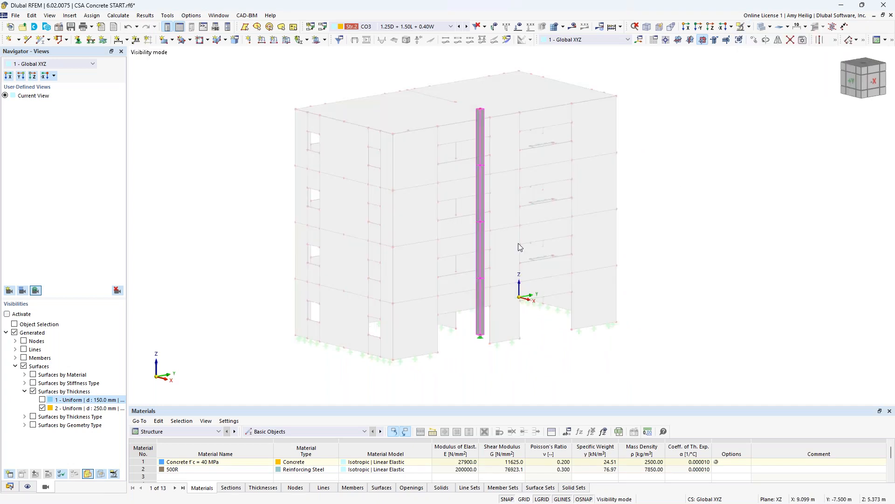
- Deactivate the concrete design properties of the four column members
double_click(480, 295)
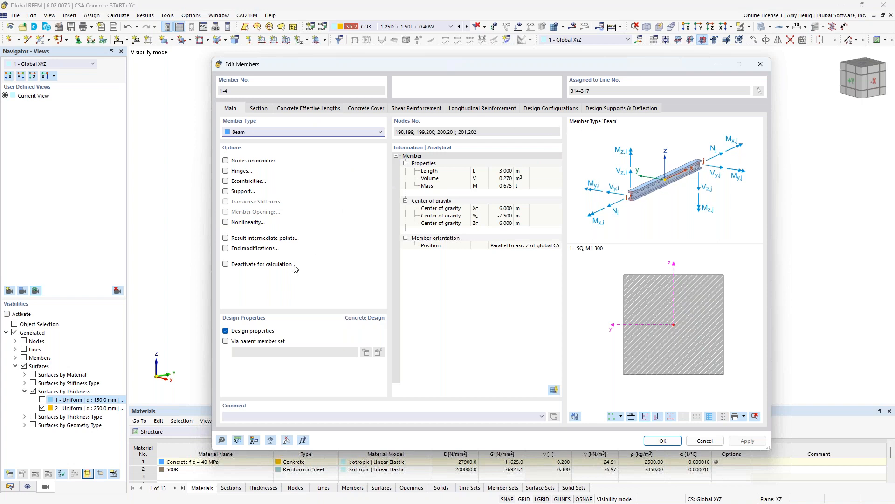
left_click(226, 330)
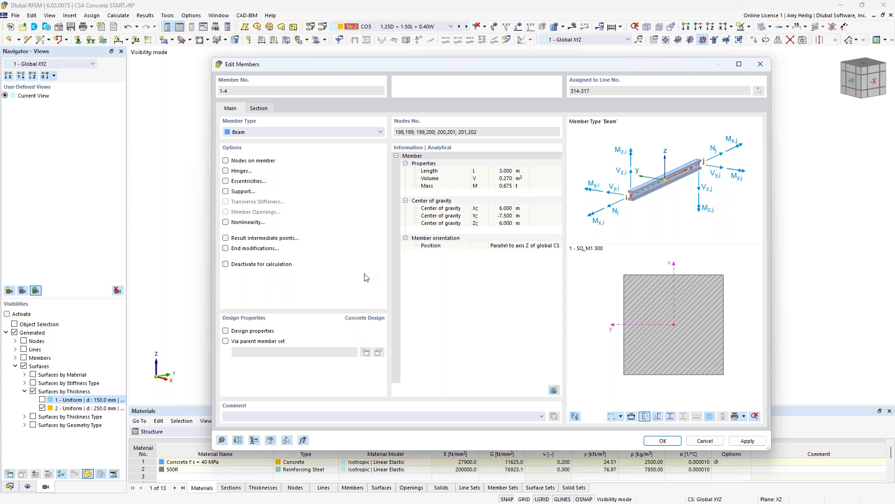
left_click(673, 445)
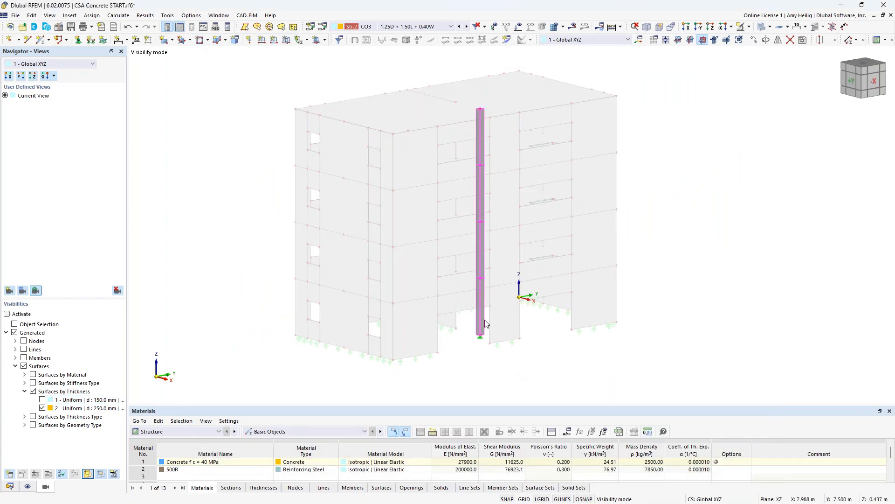
- Activate member representatives in the model's base data and review which member properties they consider
scroll(491, 303, "up", 2)
scroll(491, 301, "down", 1)
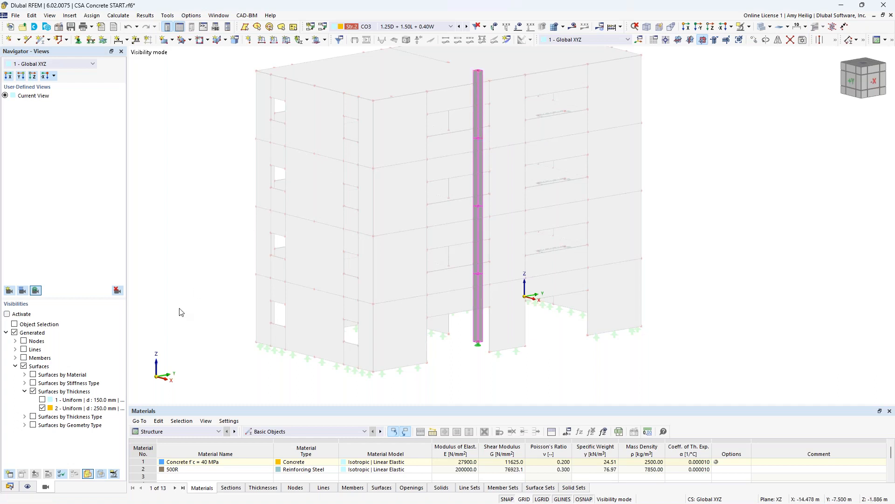
left_click(10, 486)
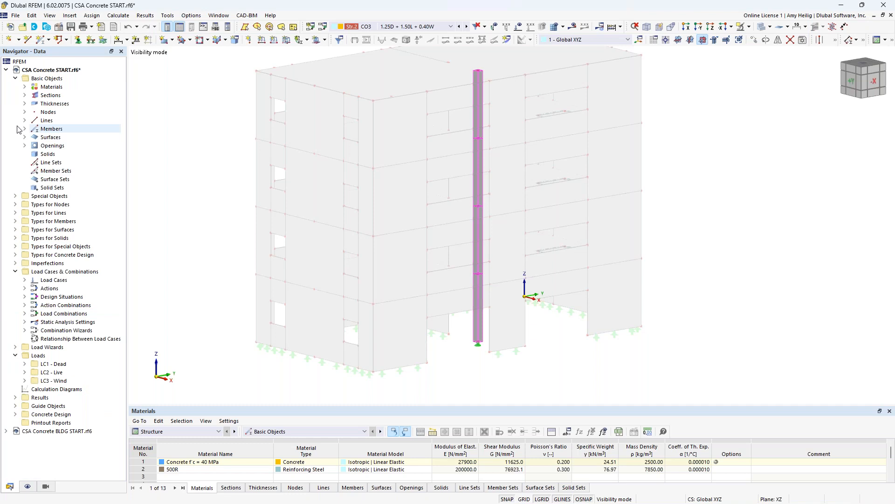
right_click(57, 71)
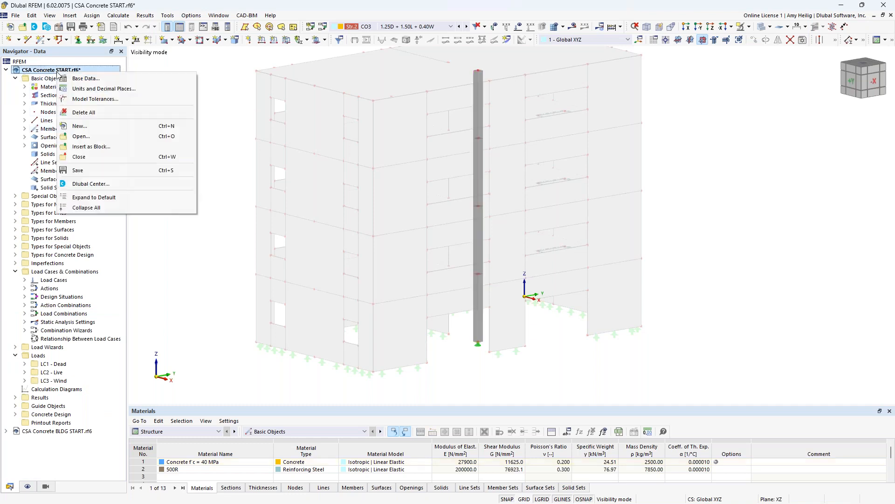
left_click(83, 79)
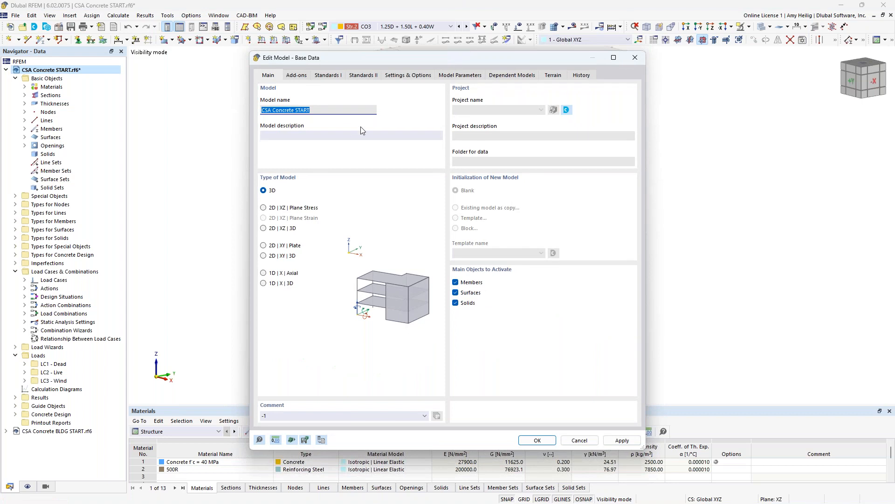
left_click(411, 76)
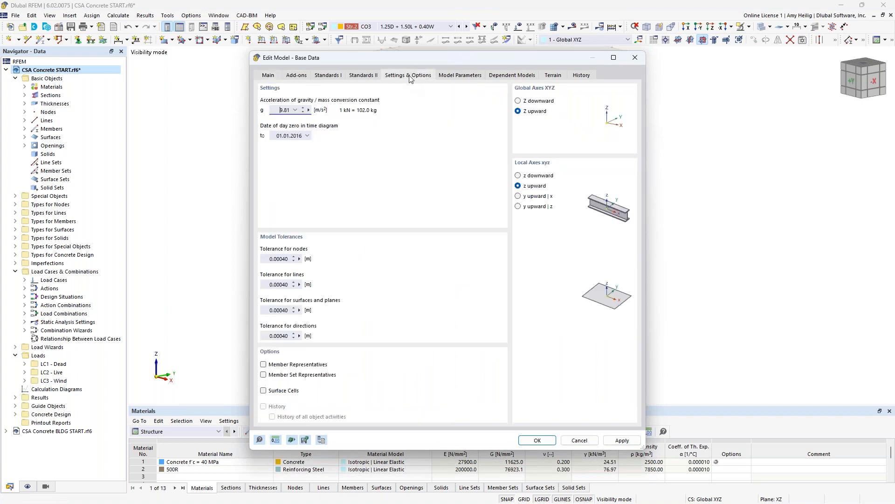
left_click(264, 364)
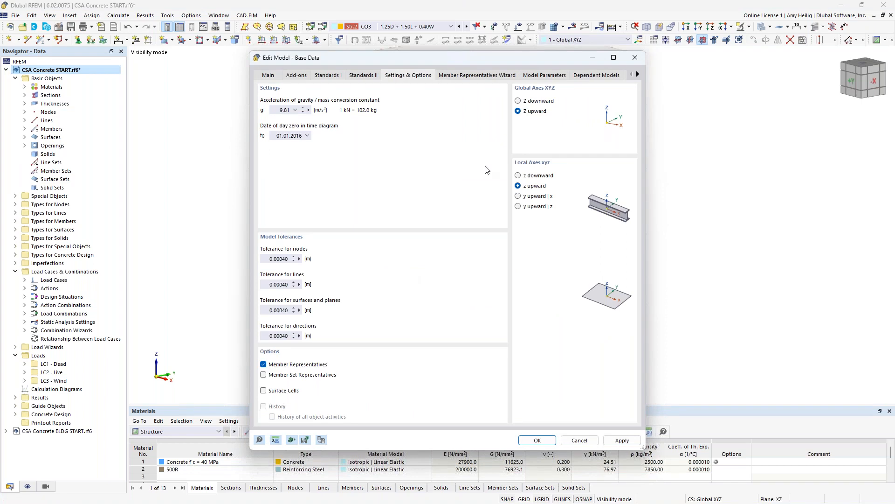
left_click(475, 75)
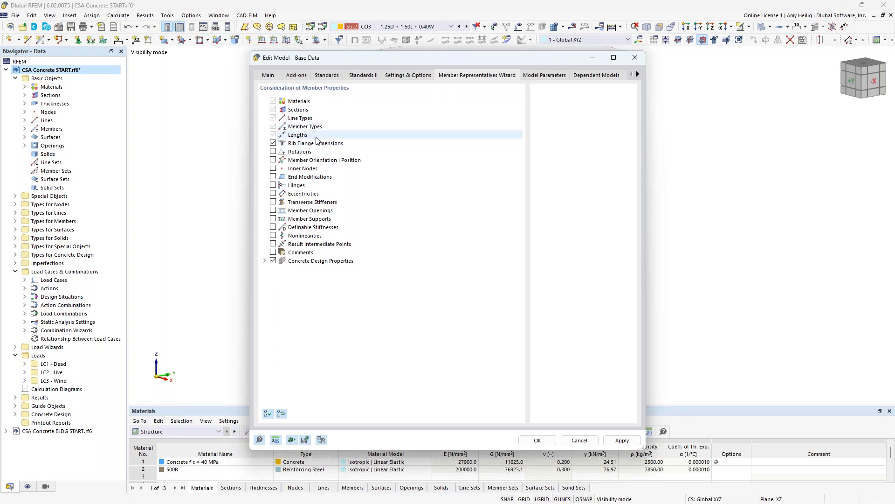
left_click(537, 440)
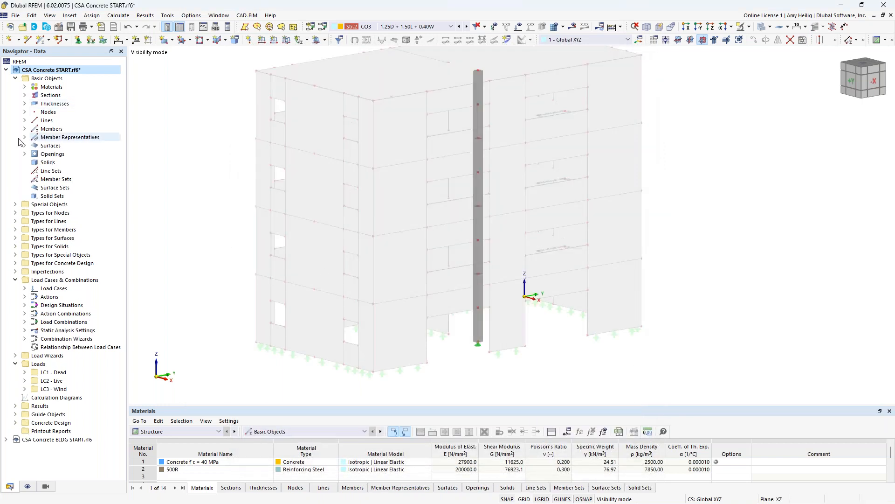
- Open the SQ_M1 300 column's member representative and activate the design properties for its assigned members 1-4
left_click(25, 137)
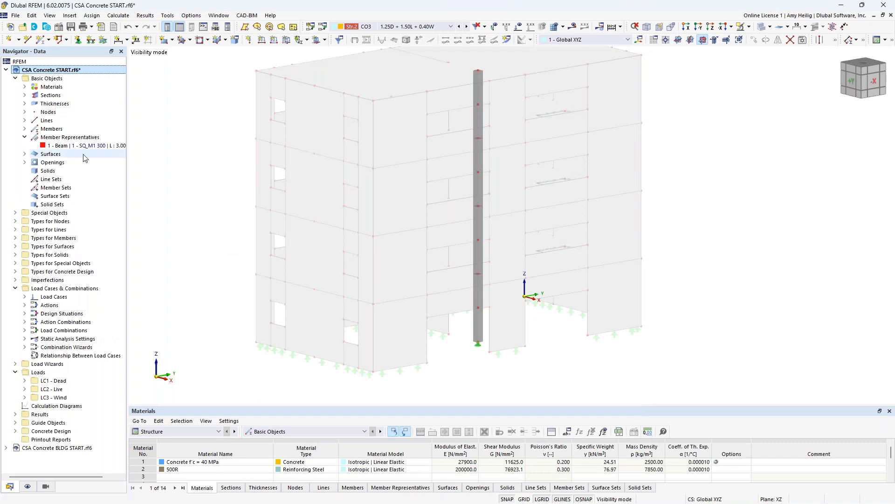
left_click(57, 149)
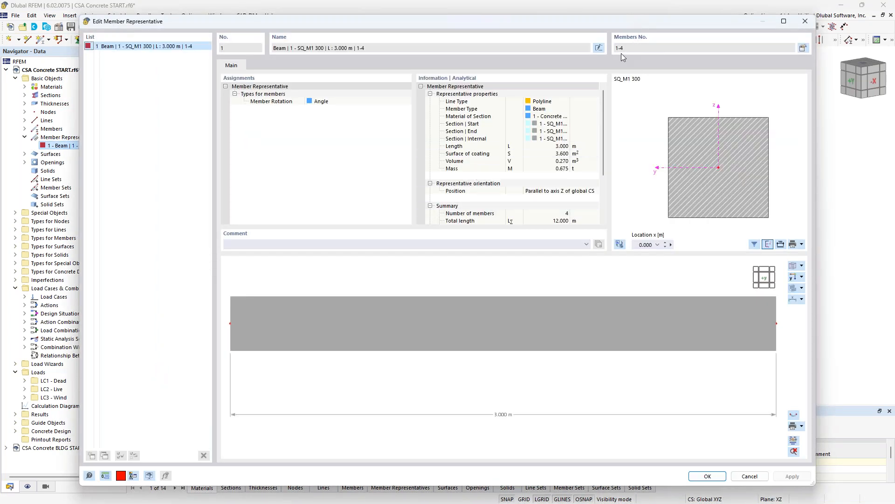
left_click(803, 49)
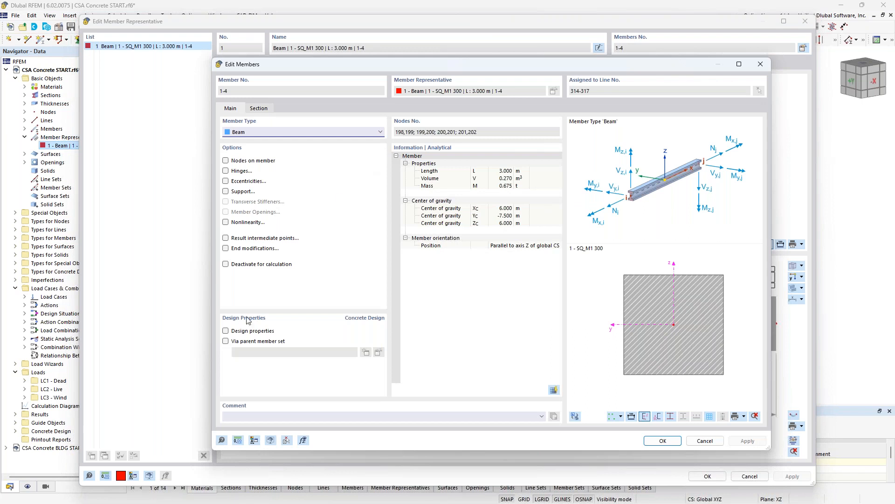
left_click(226, 330)
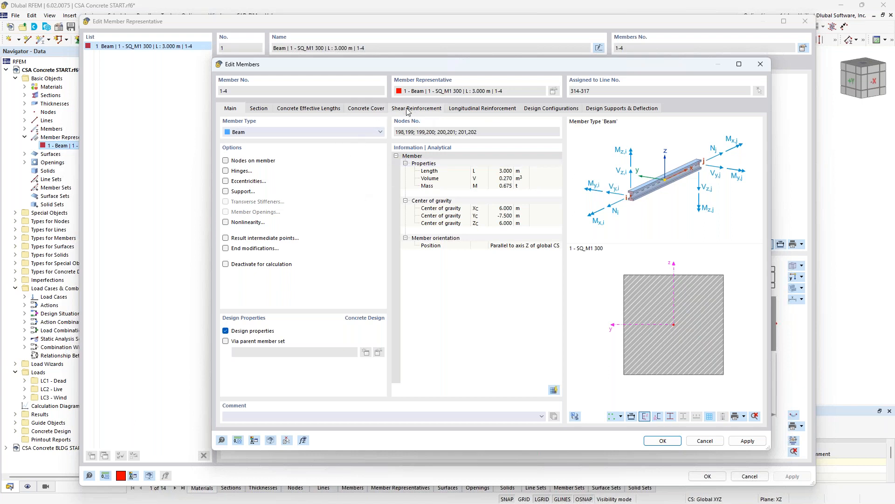
left_click(662, 441)
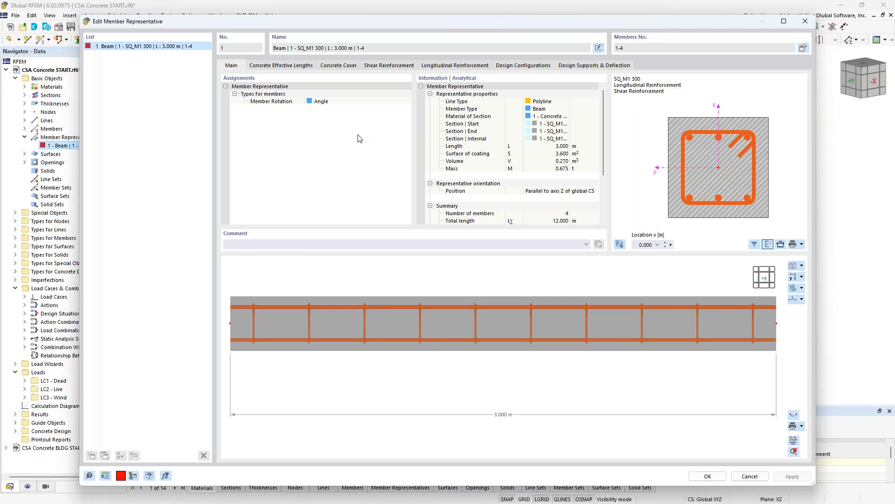
- Check the representative's concrete effective lengths and set its user-defined concrete cover to 30 mm
left_click(290, 66)
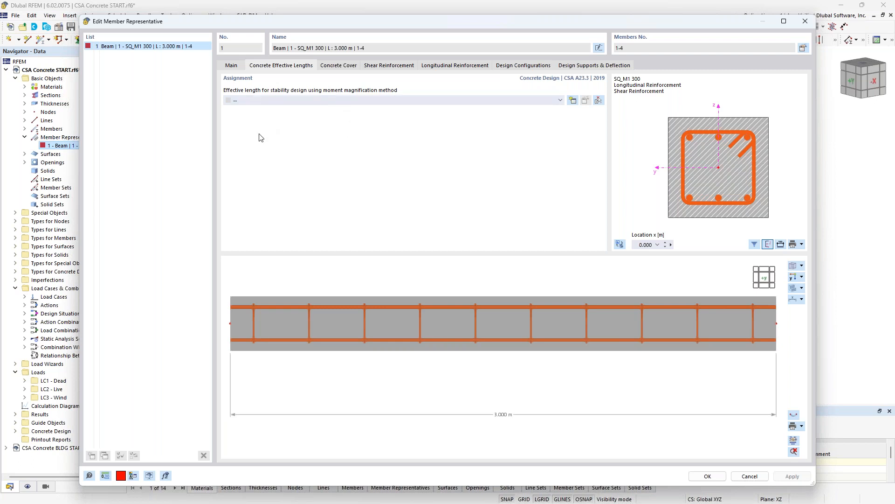
left_click(340, 66)
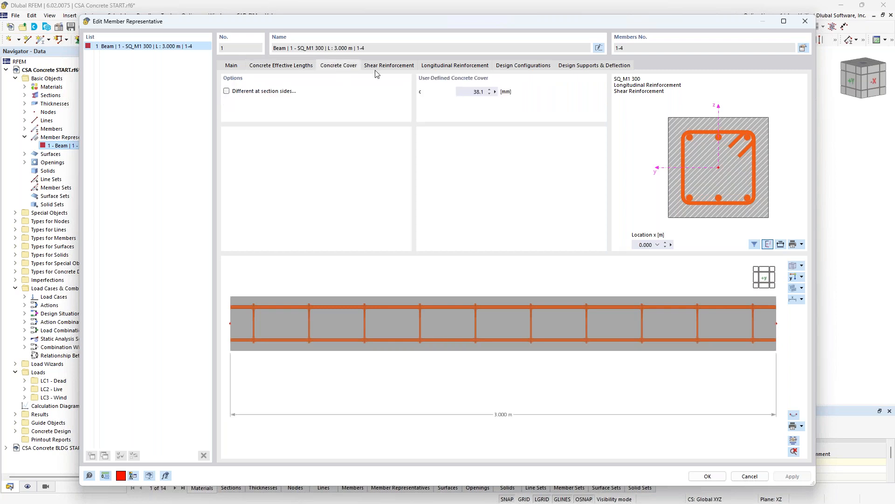
double_click(465, 92)
type("30")
- Select the two-legged closed stirrup with 135° hook, type A, for the column's shear reinforcement
left_click(401, 66)
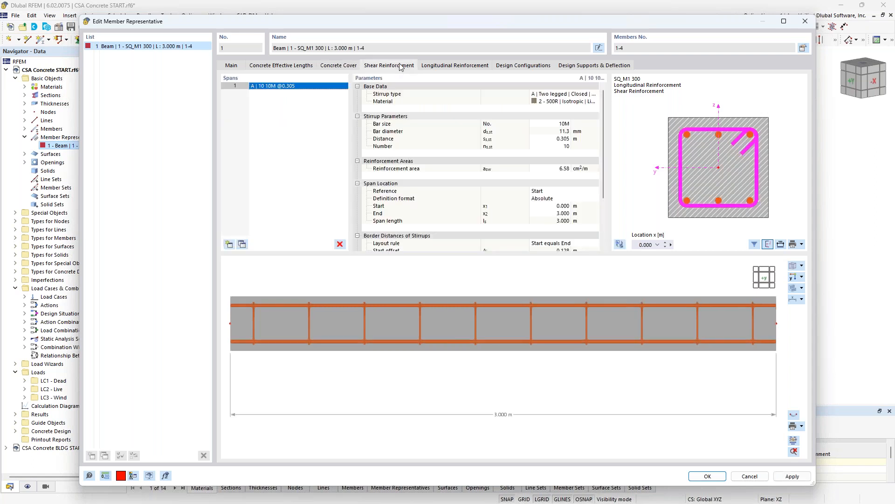
left_click(596, 94)
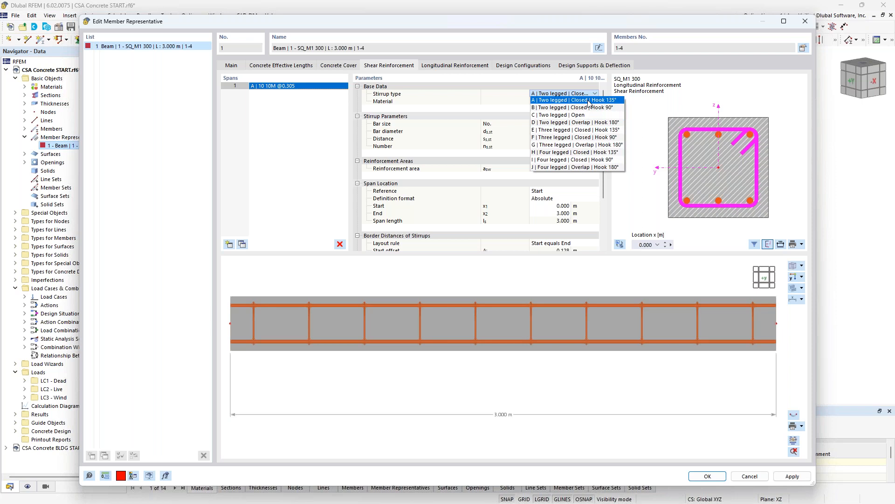
left_click(590, 100)
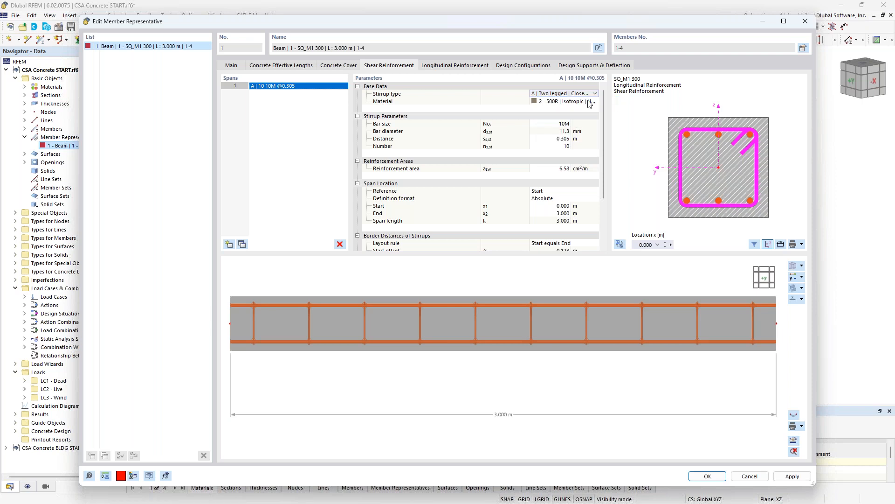
- Examine the Canadian CSA A23.3-19 reinforcing steel R and W series available for the stirrup material in the material library
left_click(554, 101)
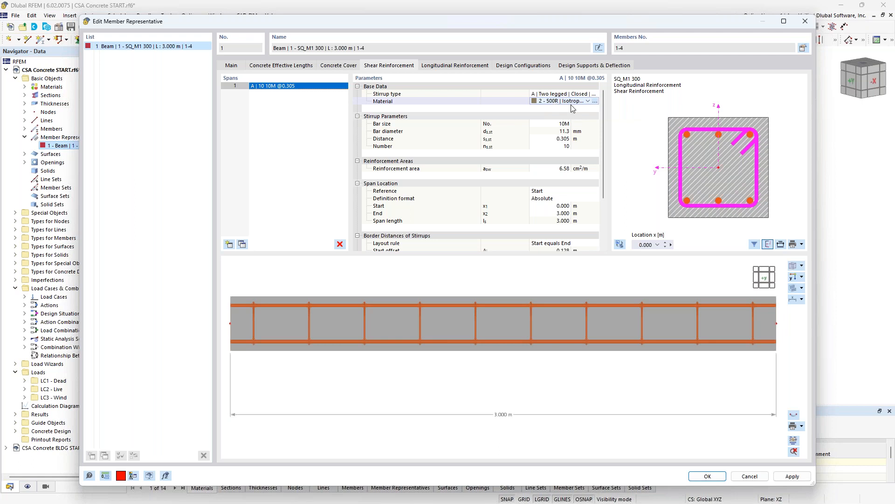
left_click(595, 101)
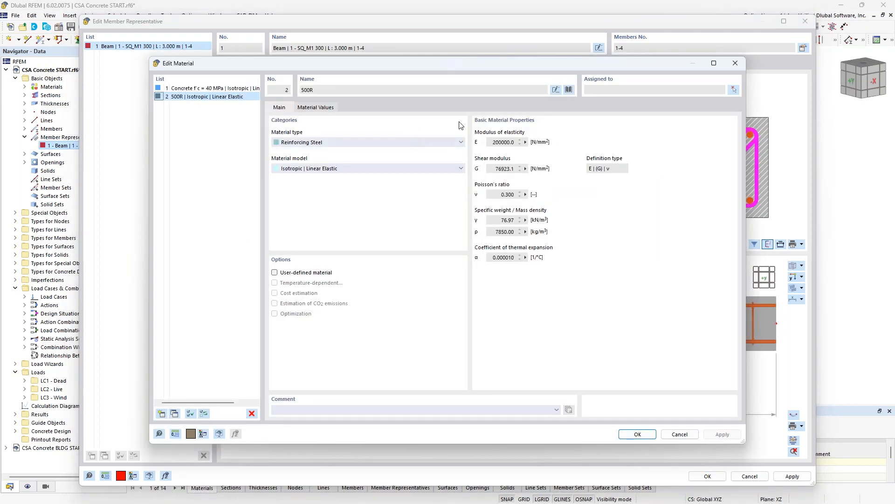
left_click(569, 90)
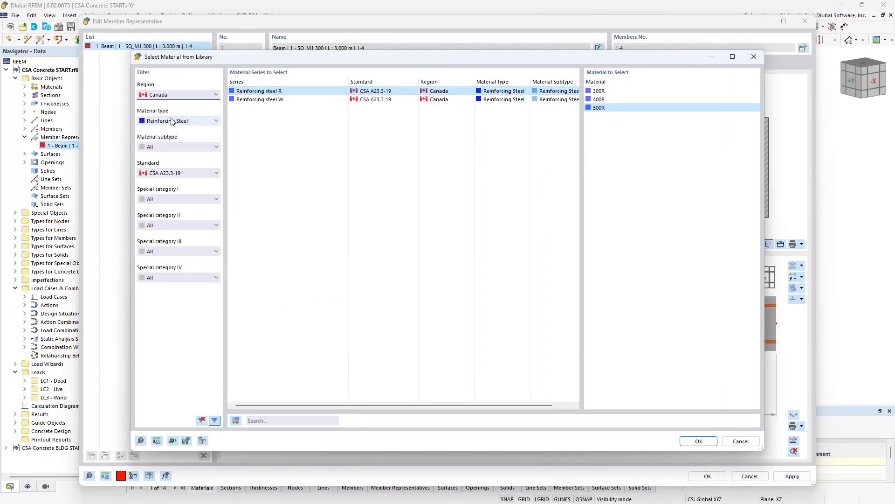
left_click(180, 98)
scroll(180, 107, "up", 1)
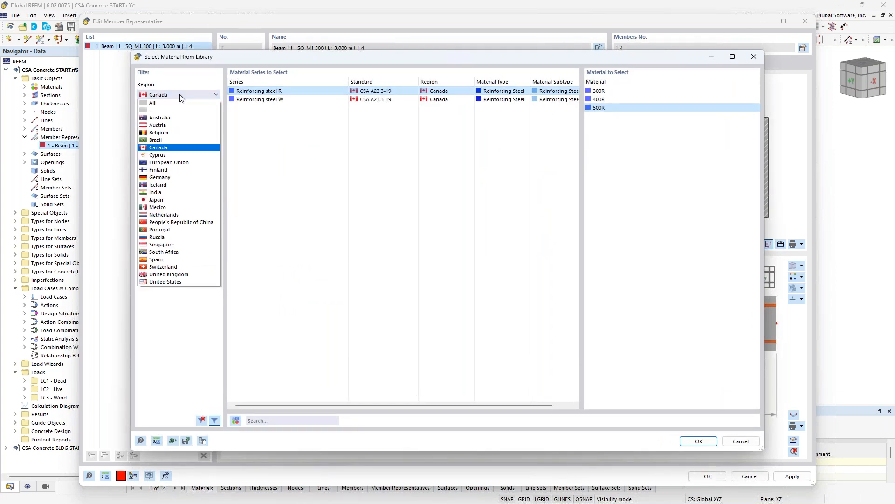
left_click(180, 95)
left_click(180, 121)
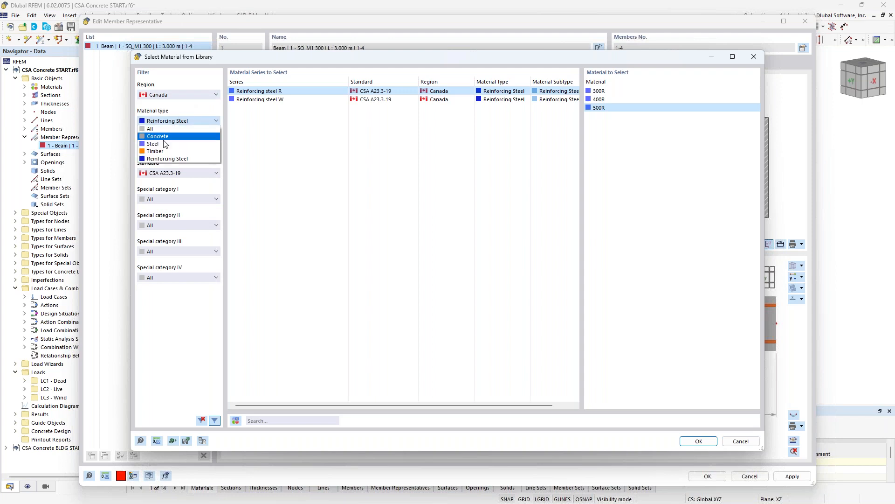
left_click(241, 161)
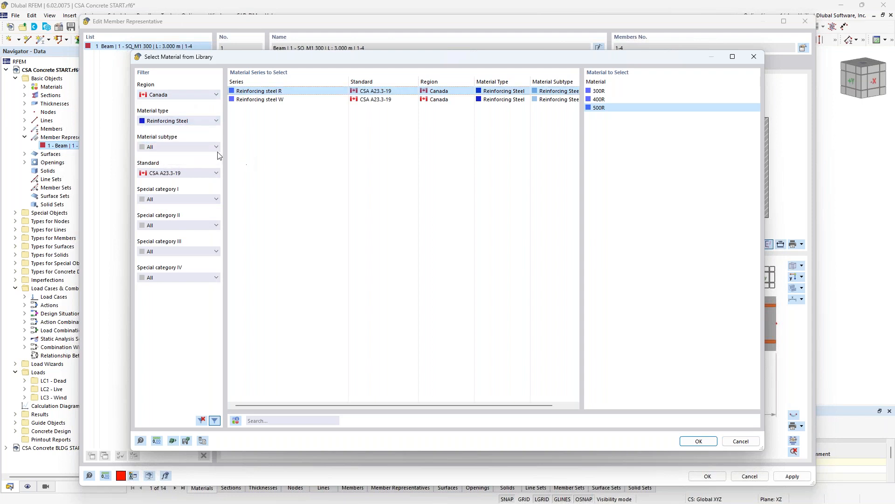
left_click(305, 100)
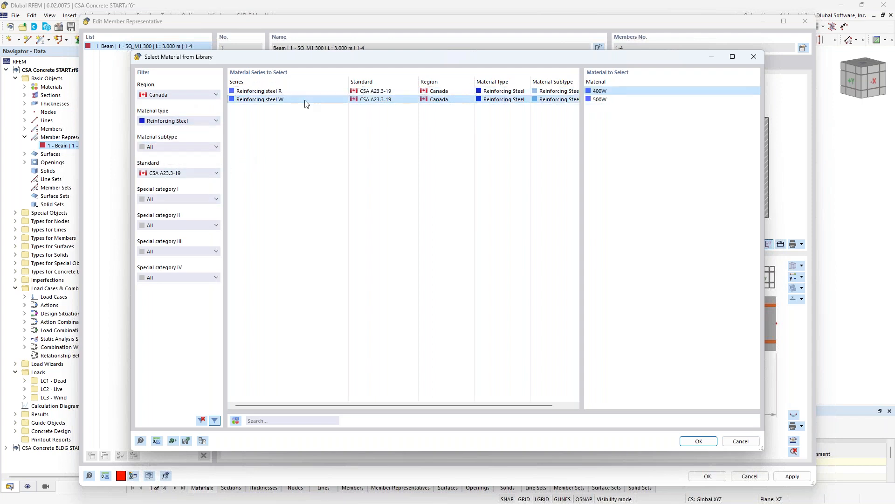
left_click(307, 91)
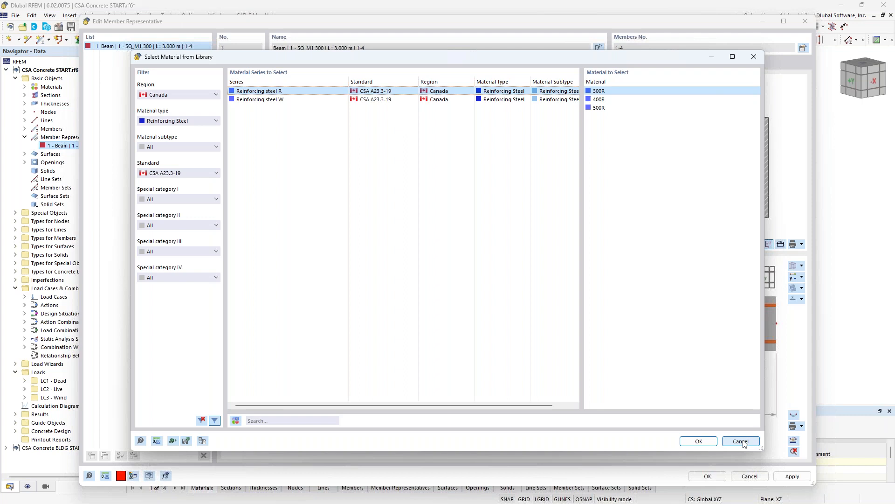
left_click(702, 442)
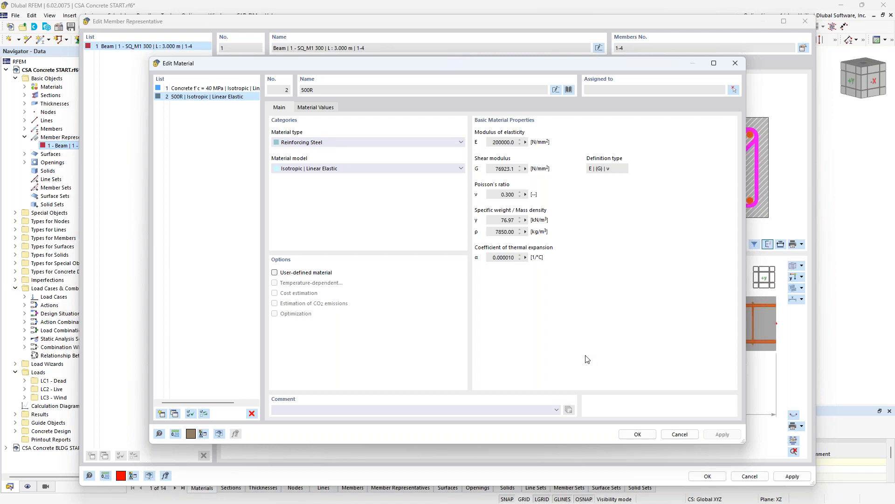
left_click(688, 437)
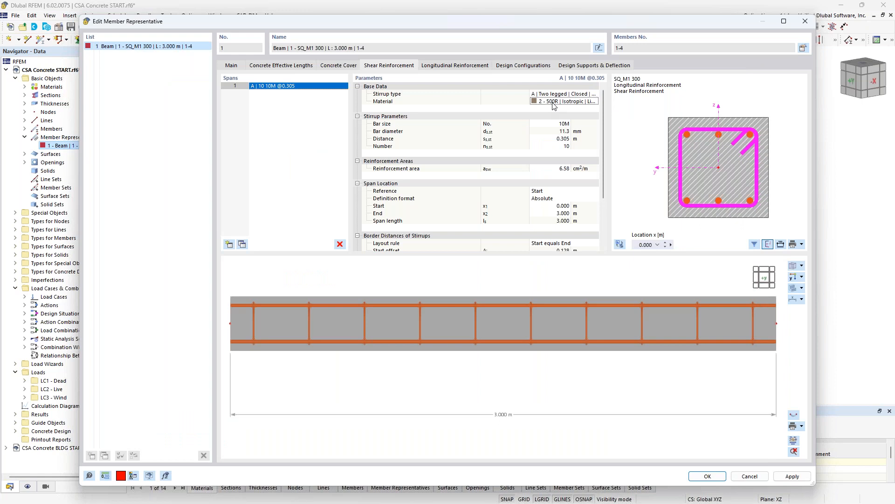
- Set the column's stirrups to bar size 10M at a distance of 0.3 m with 10 stirrups, and check their layout
left_click(558, 123)
left_click(568, 123)
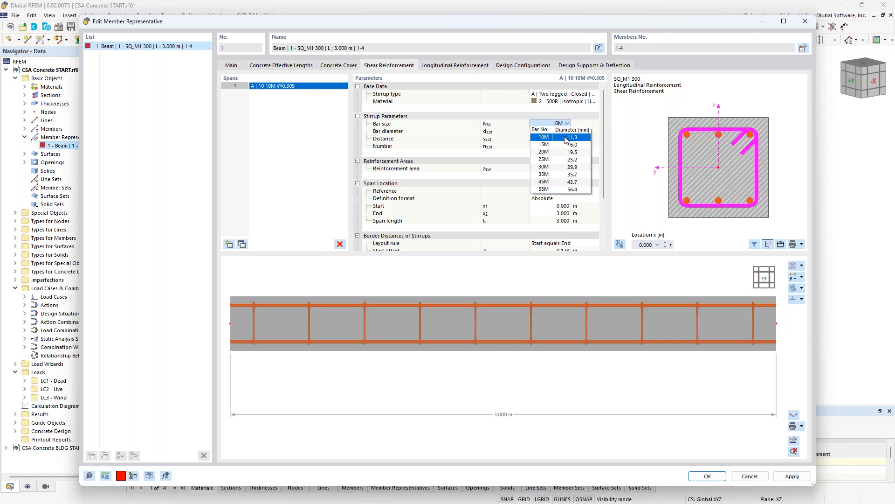
left_click(566, 137)
left_click(559, 139)
left_click(559, 139)
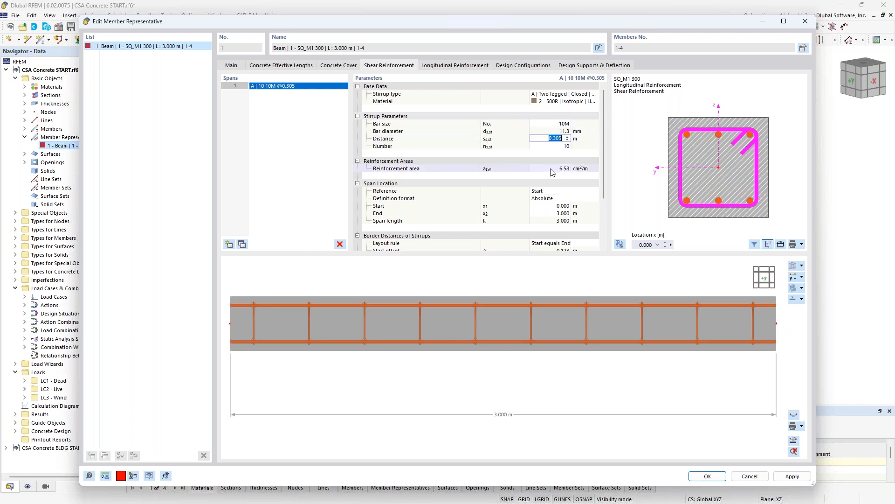
type("0.3")
key("Tab")
type("10")
key("Tab")
middle_click_drag(674, 336, 661, 356, "ctrl")
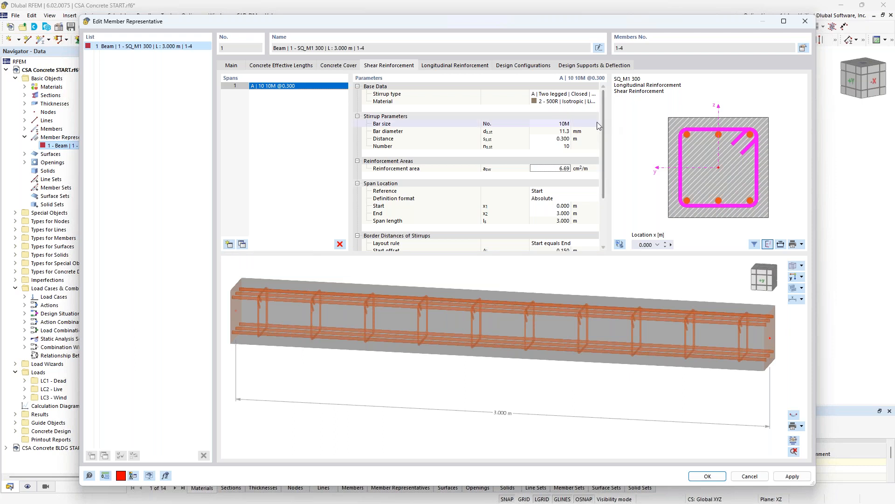
left_click_drag(603, 125, 605, 147)
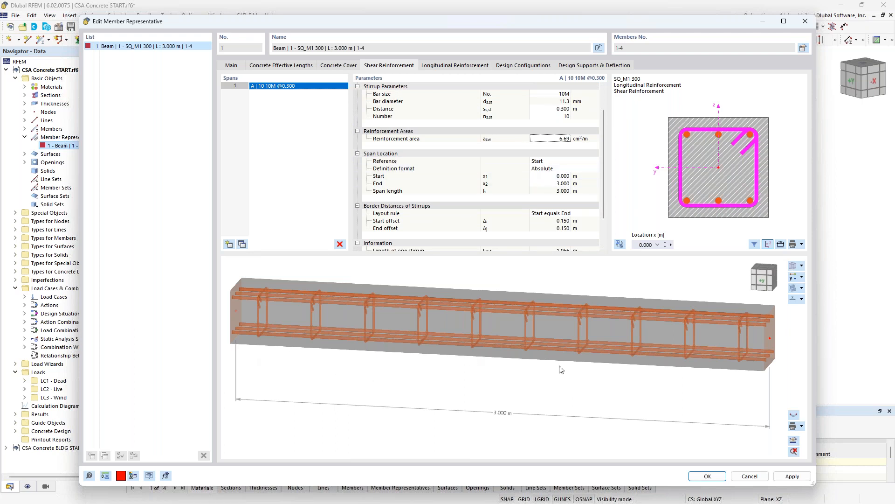
- Set the column's longitudinal reinforcement to the uniformly surrounding rebar type C, keeping bar size 20M
left_click(454, 65)
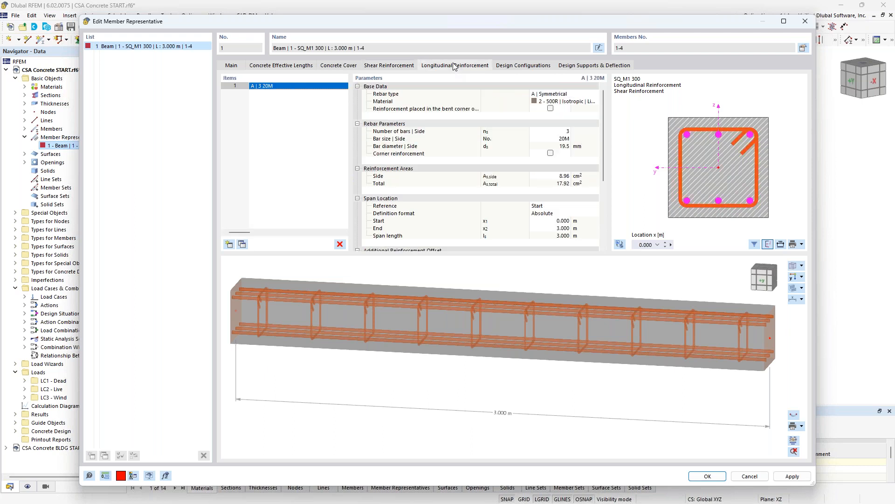
left_click(566, 95)
left_click(595, 94)
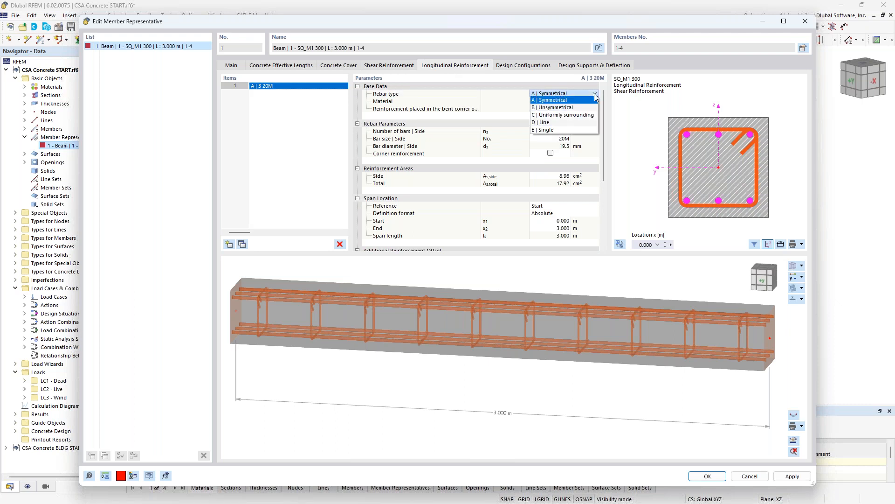
left_click(576, 115)
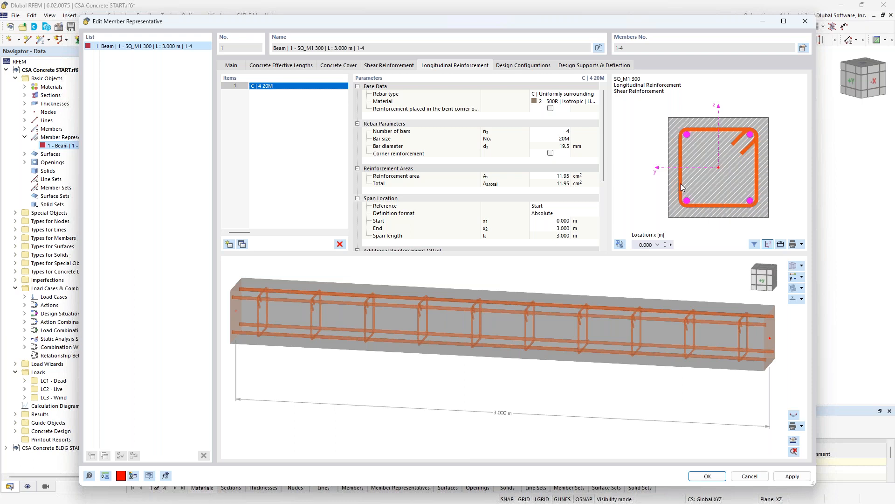
left_click(559, 139)
left_click(567, 138)
left_click(567, 139)
left_click_drag(602, 132, 605, 183)
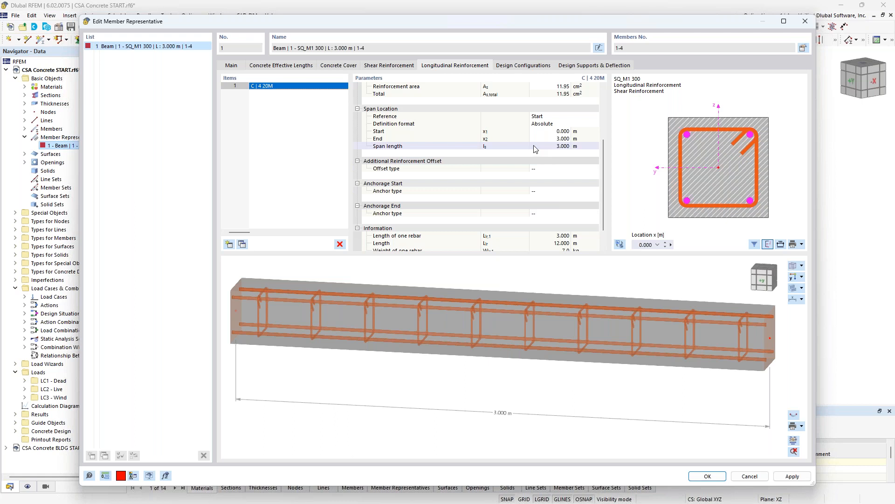
- Review the member design parameters of the default ultimate configuration assigned to the column's representative
left_click(529, 66)
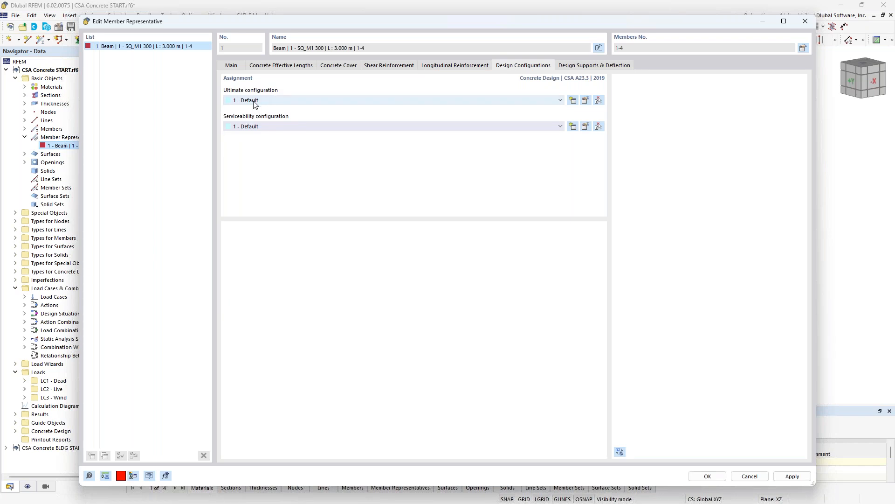
left_click(586, 101)
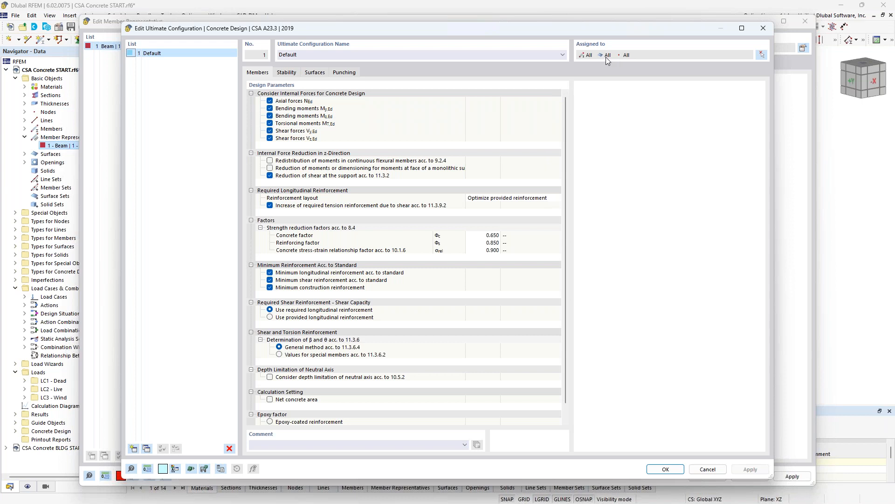
left_click(712, 469)
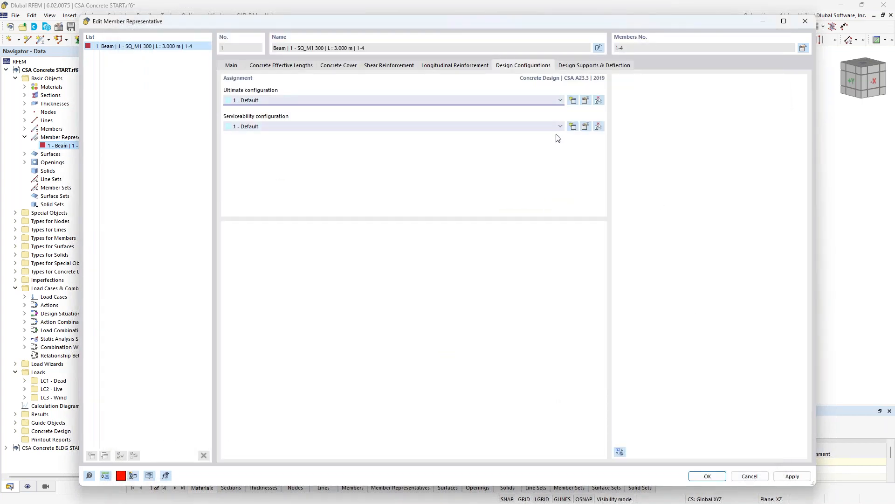
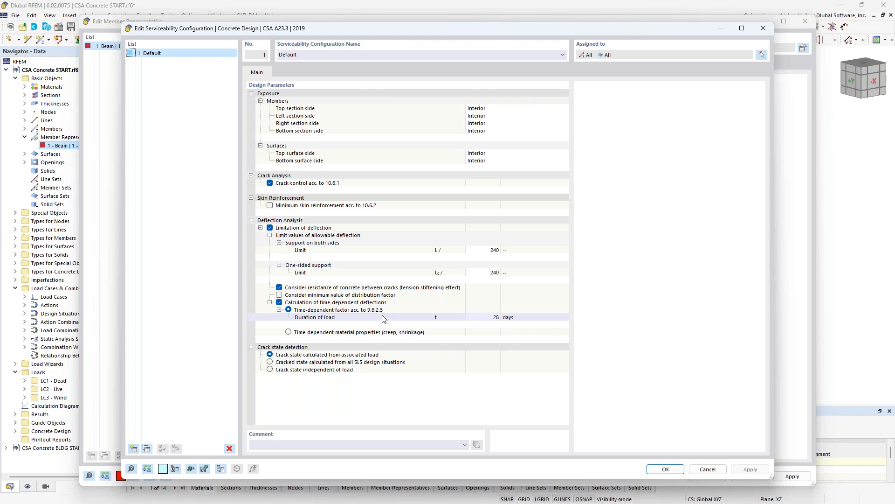
- Try time-dependent material properties (creep, shrinkage) for deflections in the default serviceability configuration, and restore the time-dependent factor acc. to 9.8.2.5
left_click(289, 332)
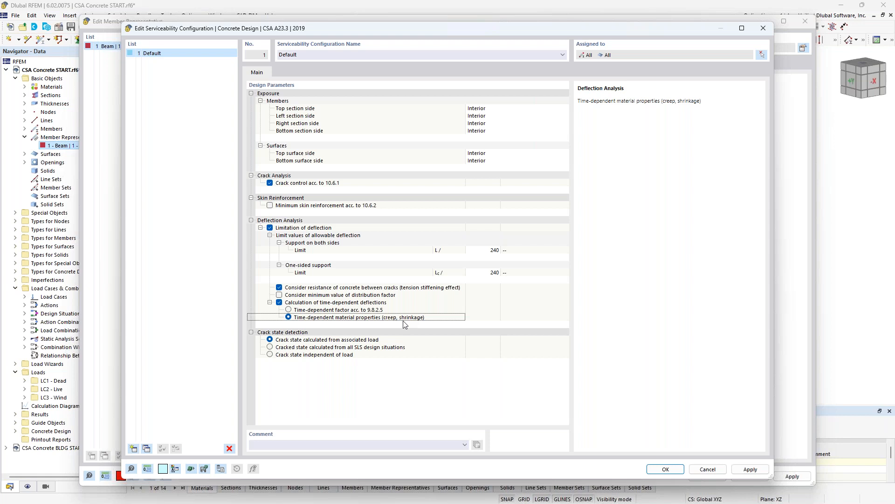
left_click(329, 309)
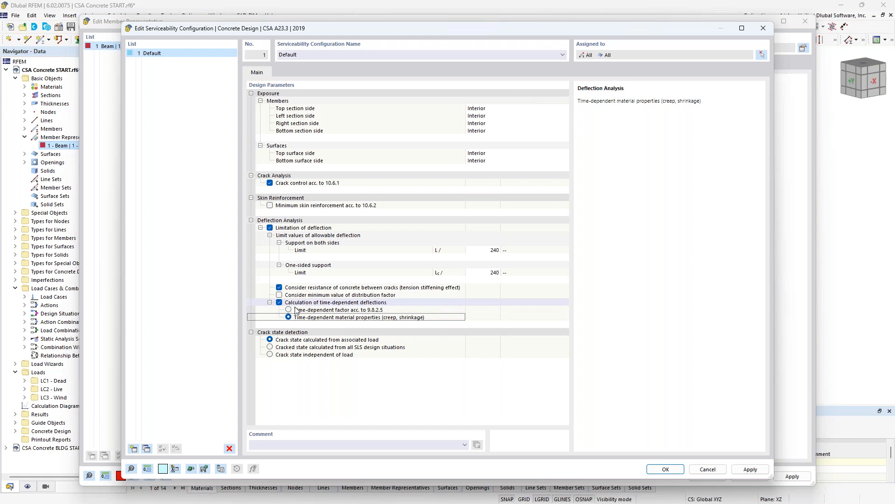
left_click(289, 309)
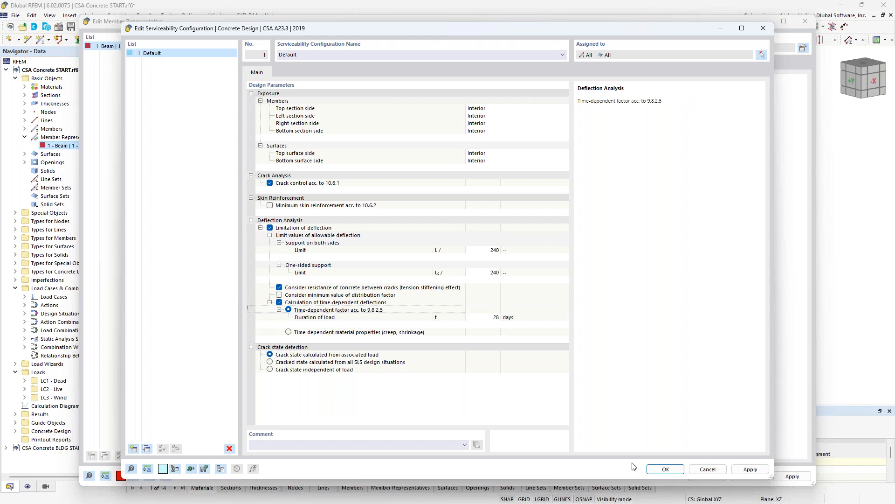
left_click(665, 469)
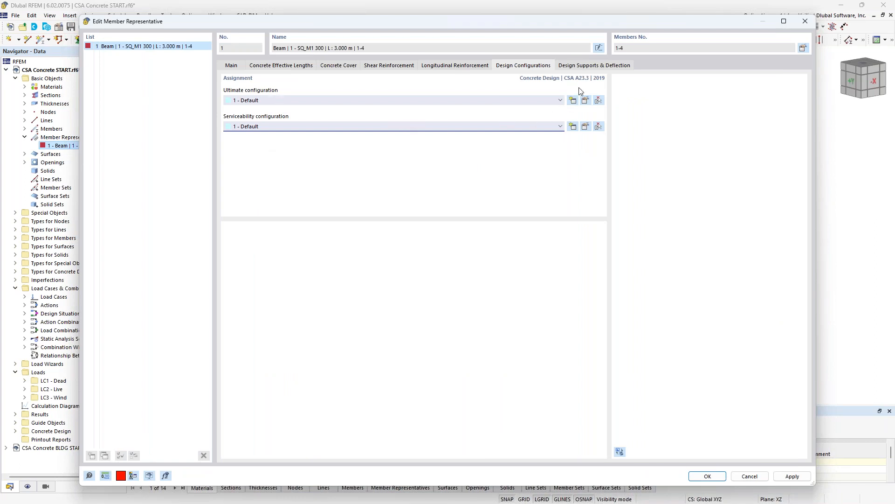
- Examine the settings of a new concrete-type design support for the member start, discarding the new support
left_click(584, 66)
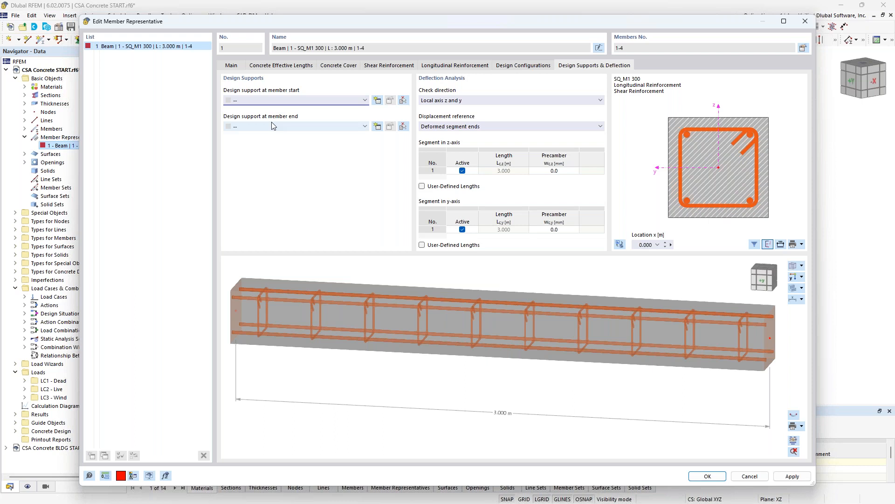
left_click(377, 101)
left_click(338, 92)
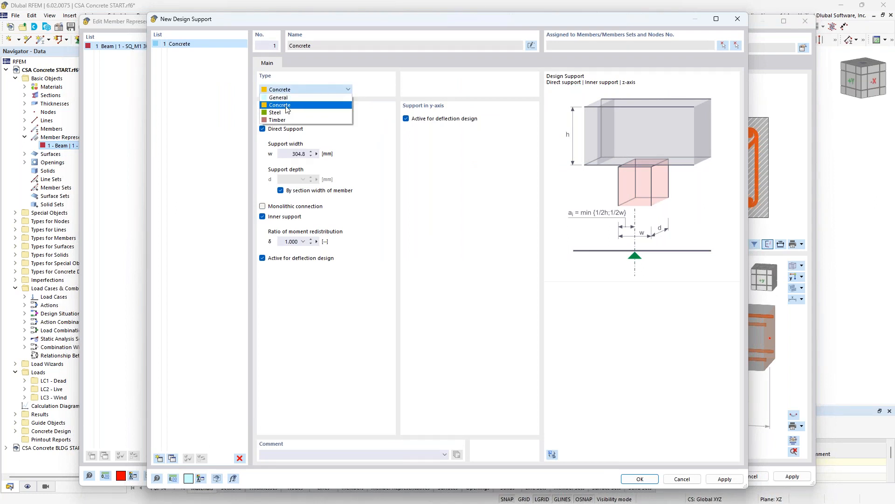
left_click(288, 106)
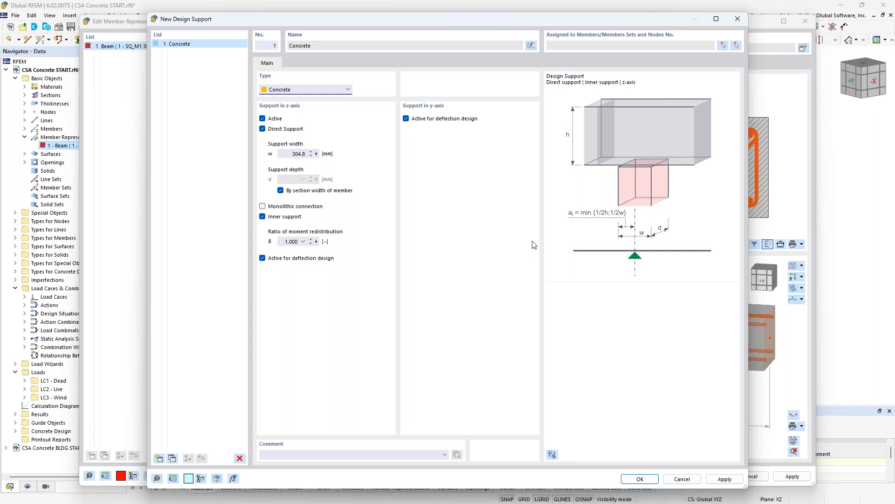
left_click(682, 479)
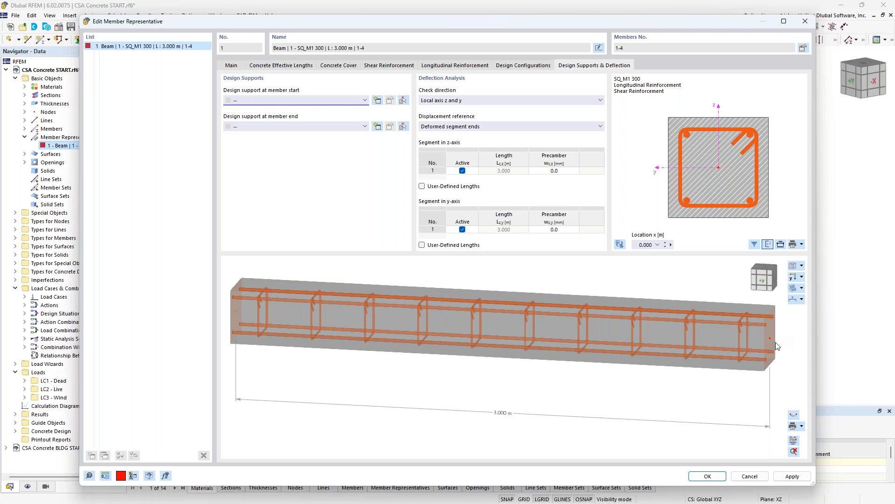
- Accept the member representative, and display the concrete design types in a wireframe view to inspect the column's reinforcement near its base
left_click(721, 481)
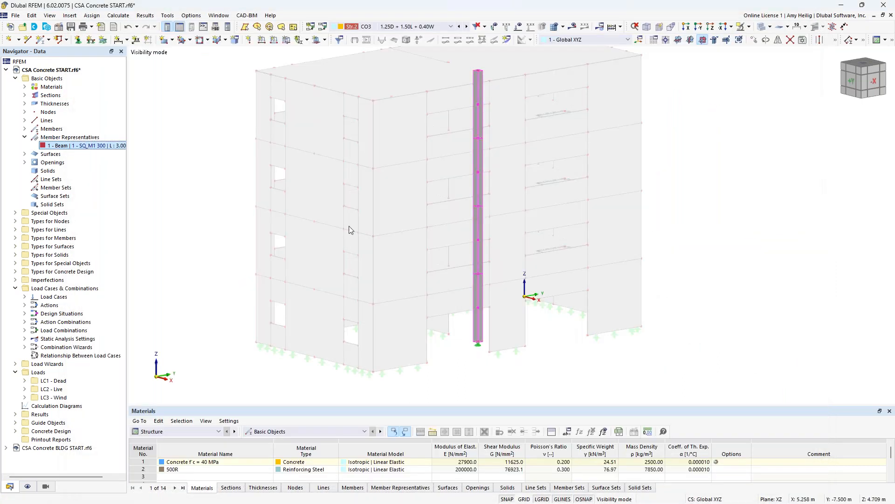
left_click(28, 486)
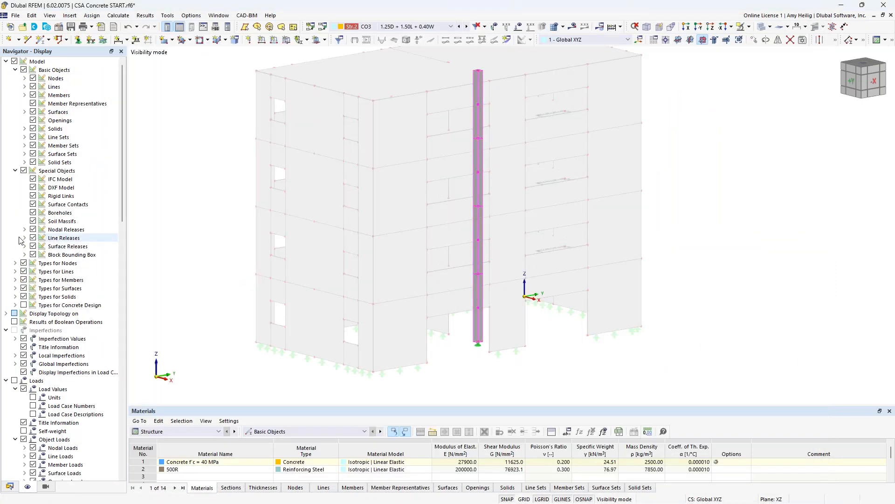
left_click(24, 305)
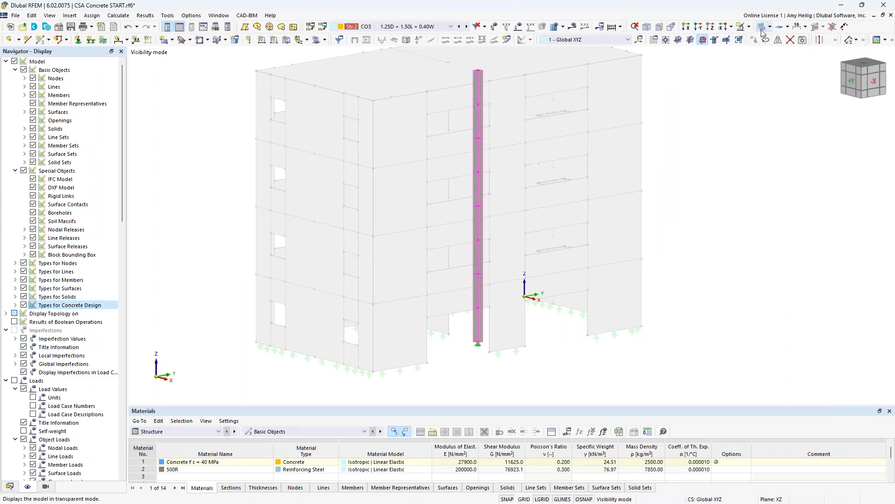
left_click(750, 39)
scroll(483, 342, "up", 2)
scroll(484, 342, "up", 5)
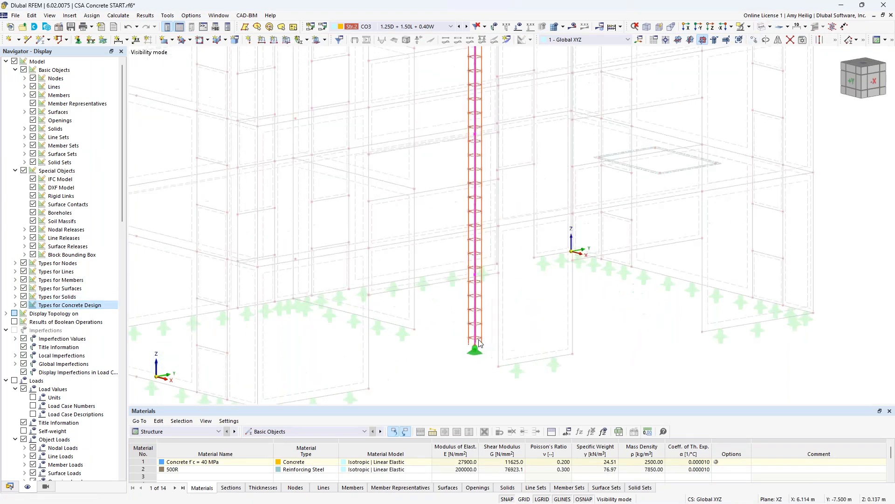
scroll(468, 307, "down", 7)
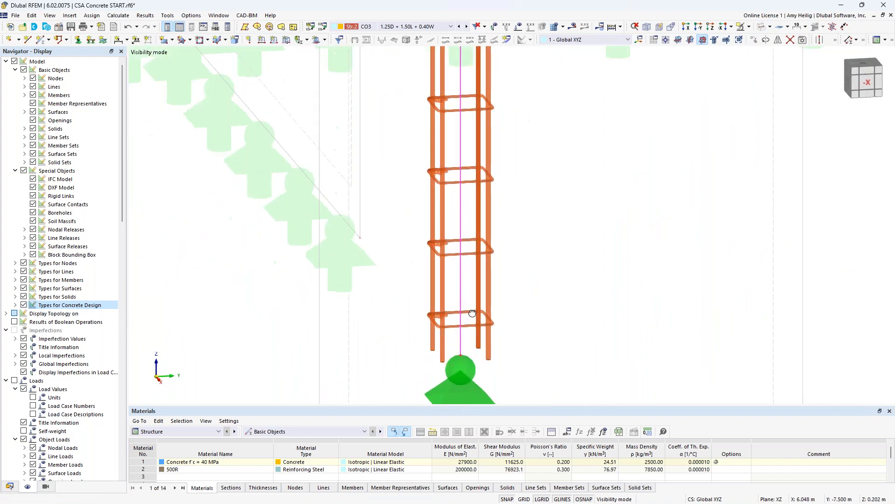
- Restore the visibility of the entire building and return the model to a shaded rendering
scroll(483, 257, "down", 2)
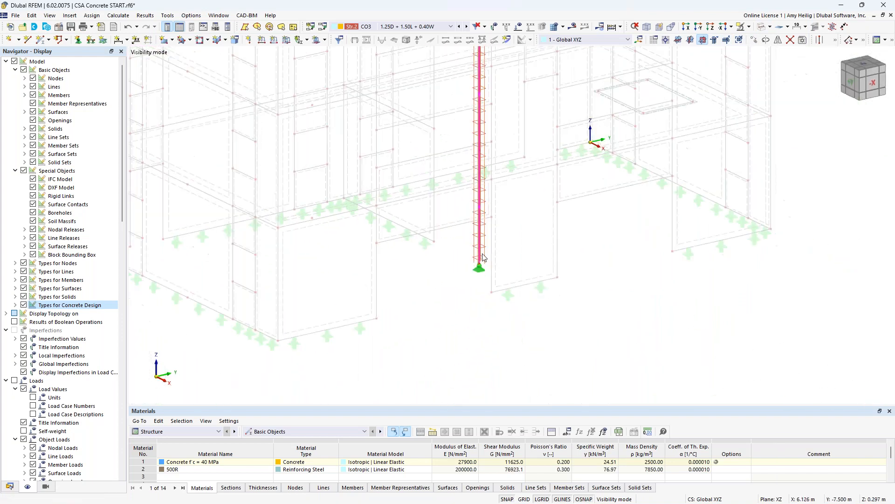
scroll(536, 256, "down", 4)
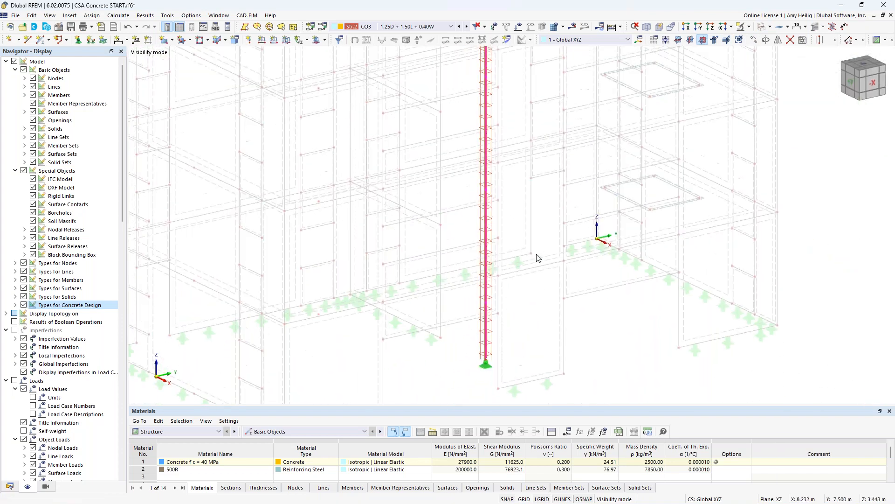
scroll(540, 260, "down", 4)
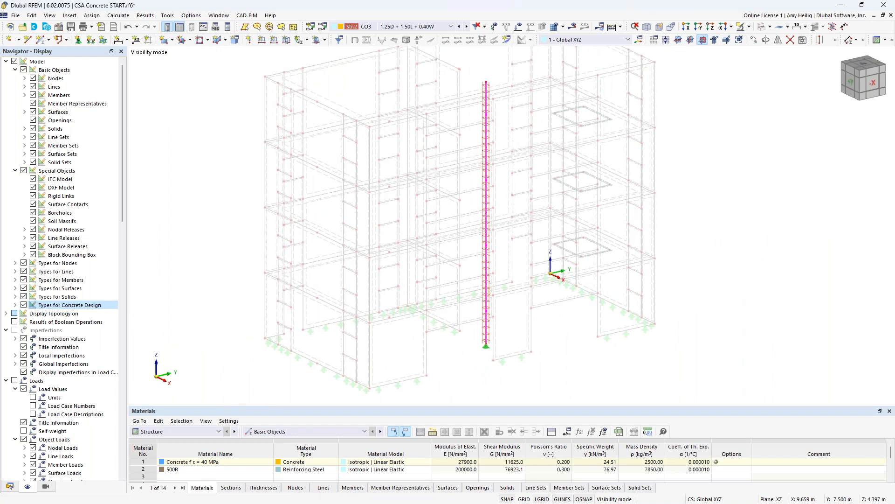
left_click(541, 328)
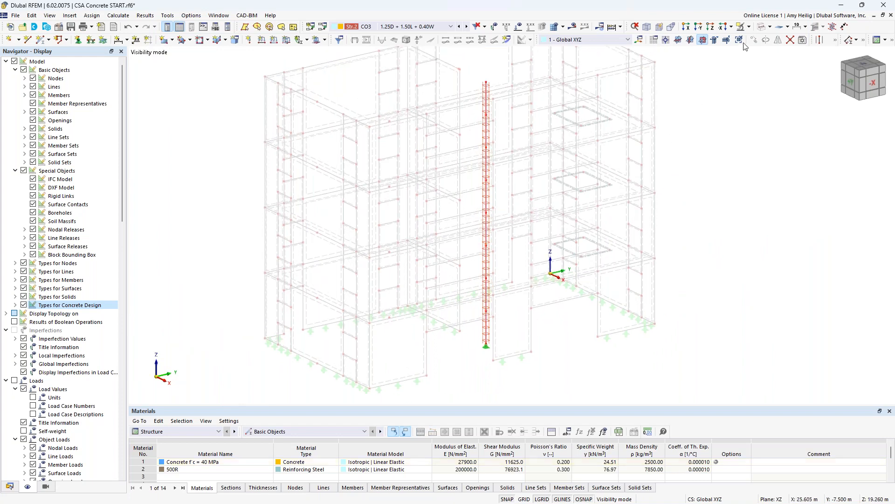
left_click(749, 26)
left_click(786, 87)
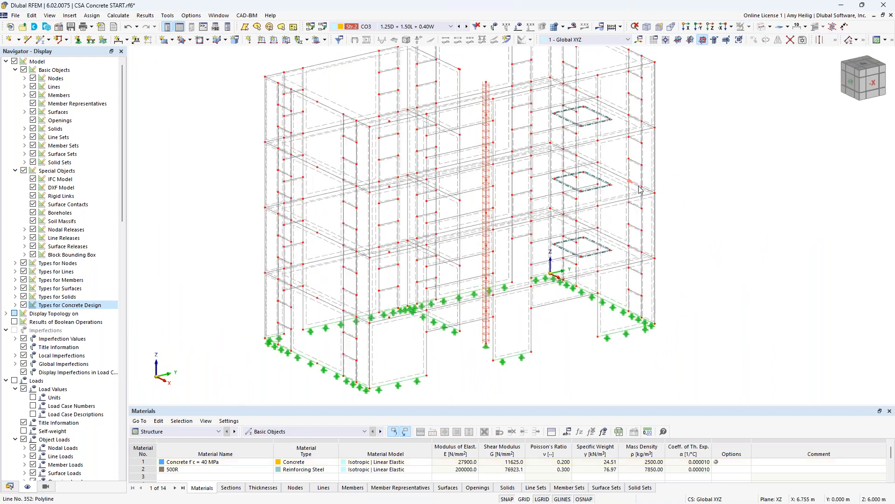
left_click(760, 27)
left_click(761, 30)
- Isolate the lowest floor slab's surface from the rest of the building
left_click(548, 255)
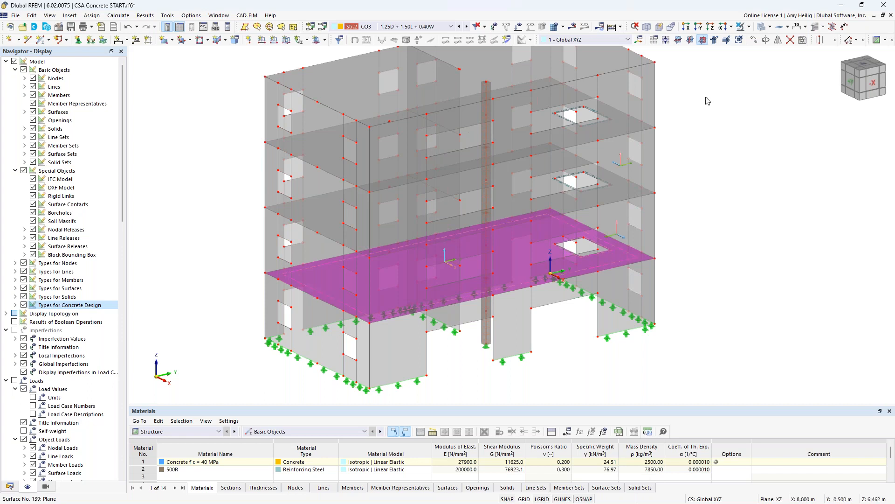
left_click(749, 27)
left_click(756, 59)
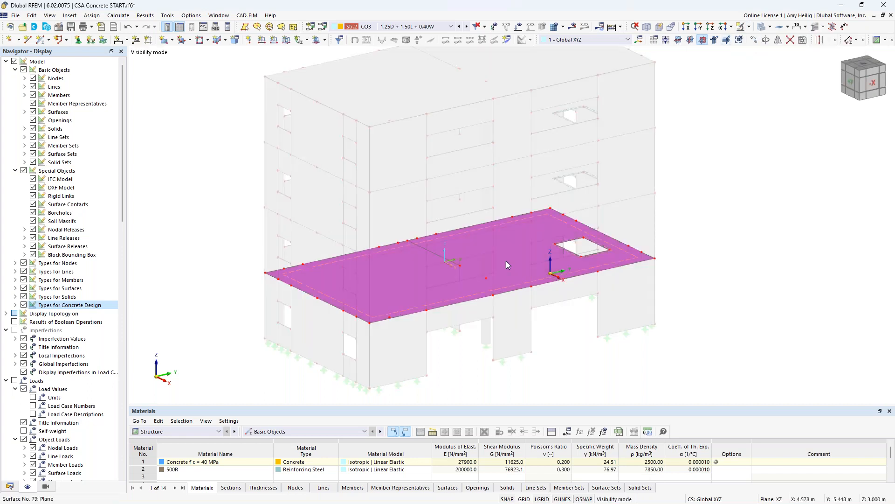
- Set the floor slab's user-defined concrete cover to 40 mm on both its top and bottom sides
double_click(570, 230)
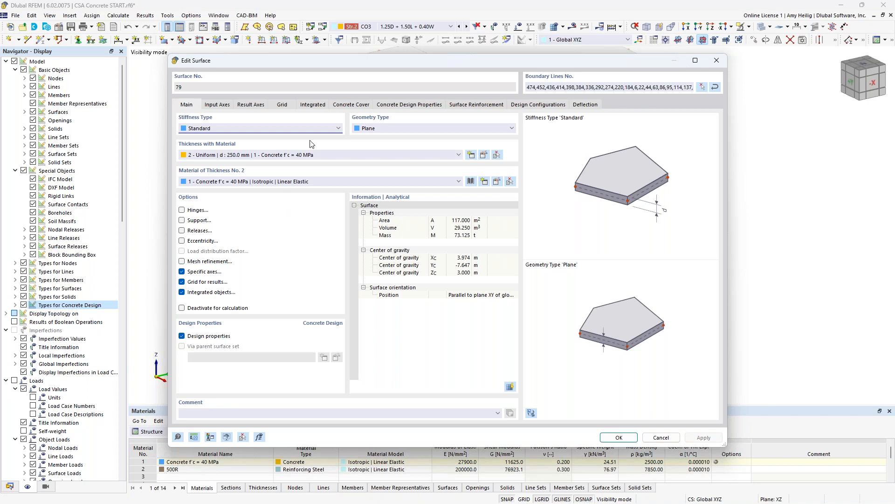
left_click(363, 106)
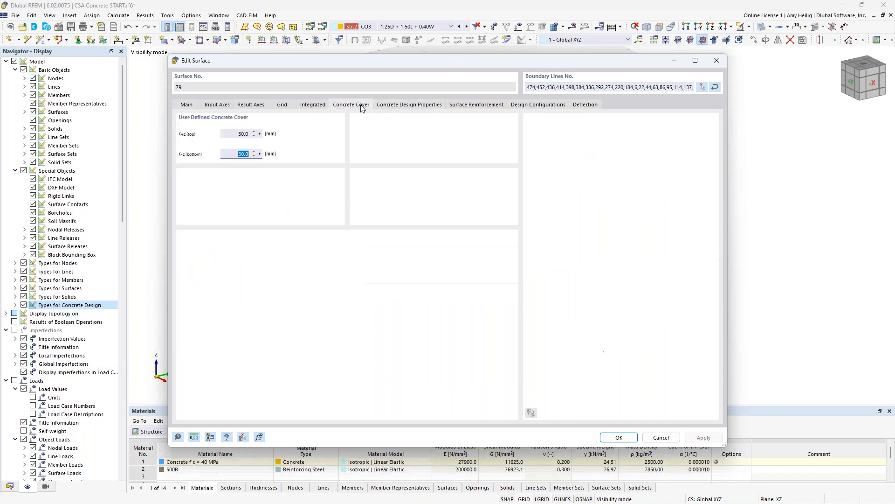
left_click(237, 133)
type("40")
key("Tab")
type("40")
key("Tab")
- Review the slab's reinforcement directions, and create a surface reinforcement for it with location type On Surface and reinforcement type Rebar
left_click(402, 106)
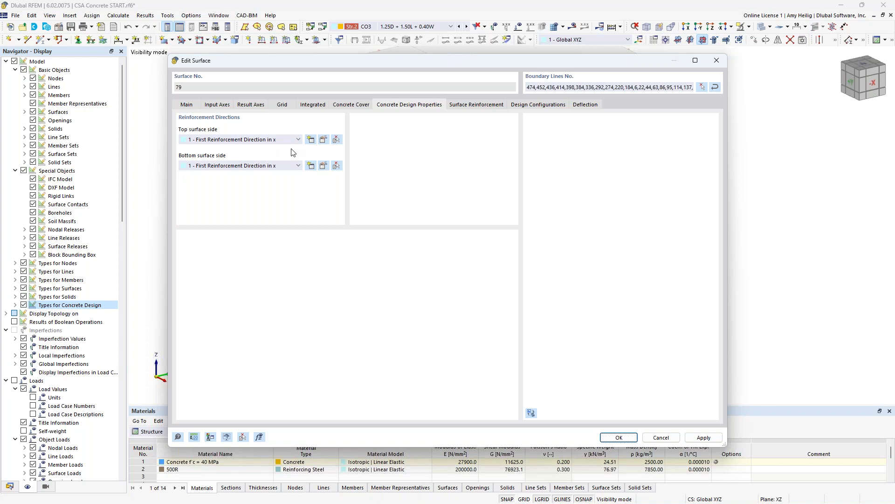
left_click(469, 109)
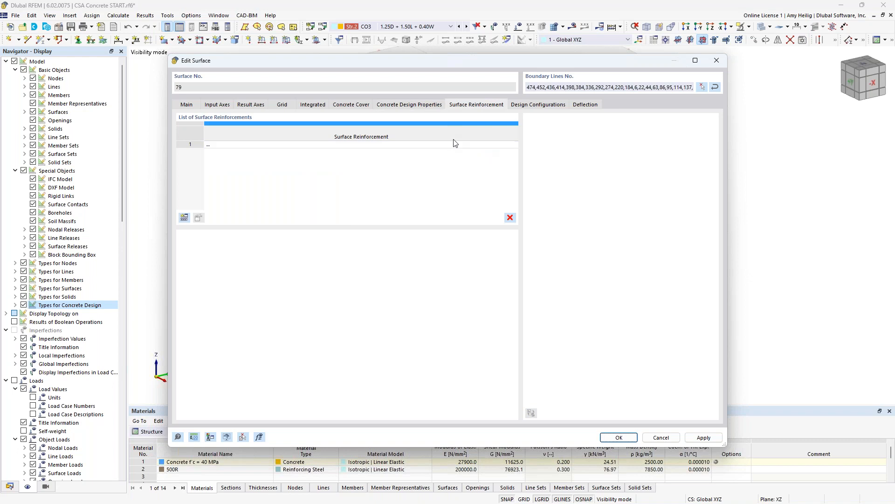
left_click(184, 218)
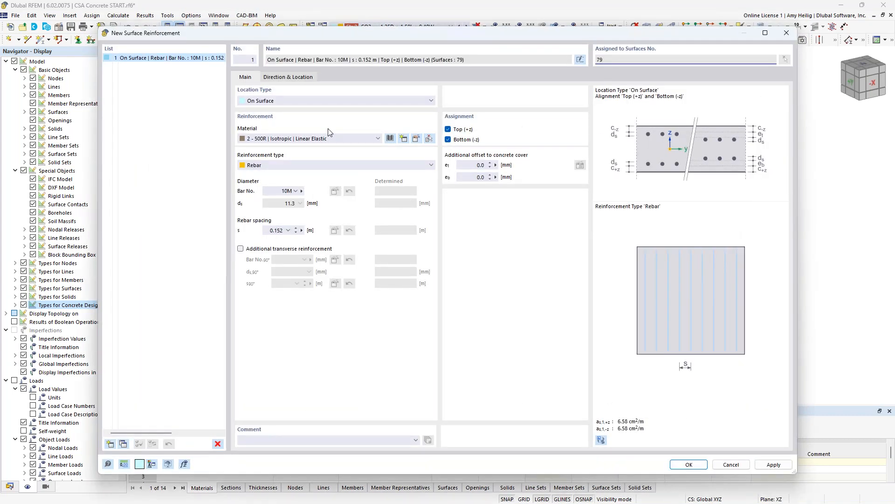
left_click(319, 102)
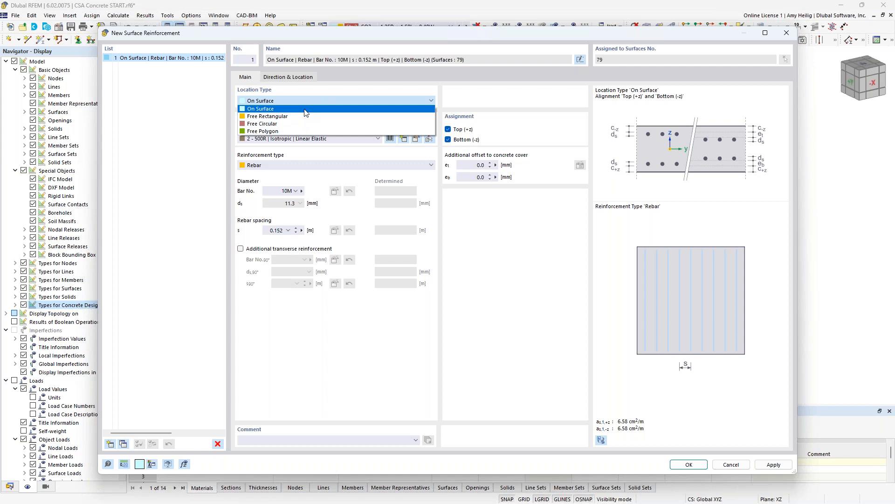
left_click(305, 109)
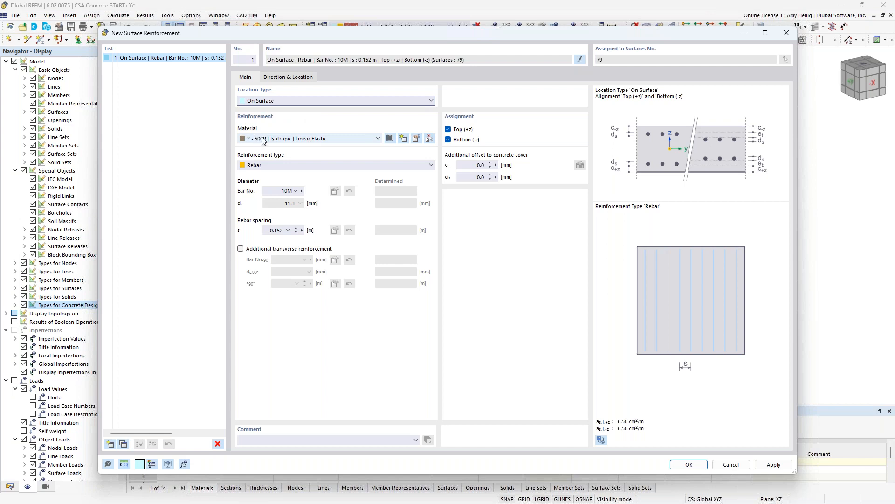
left_click(267, 167)
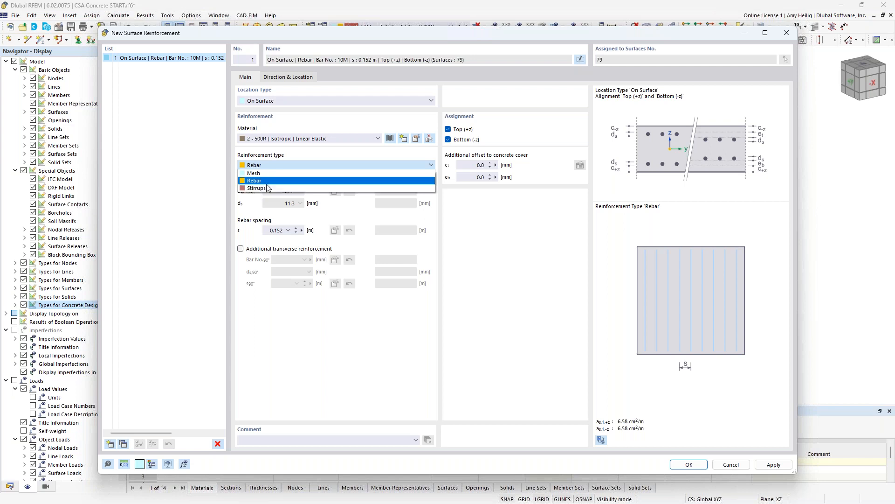
left_click(267, 180)
- Give the slab-wide reinforcement 15M bars at 0.15 m spacing, with additional transverse reinforcement of 15M bars at 0.15 m
left_click(296, 192)
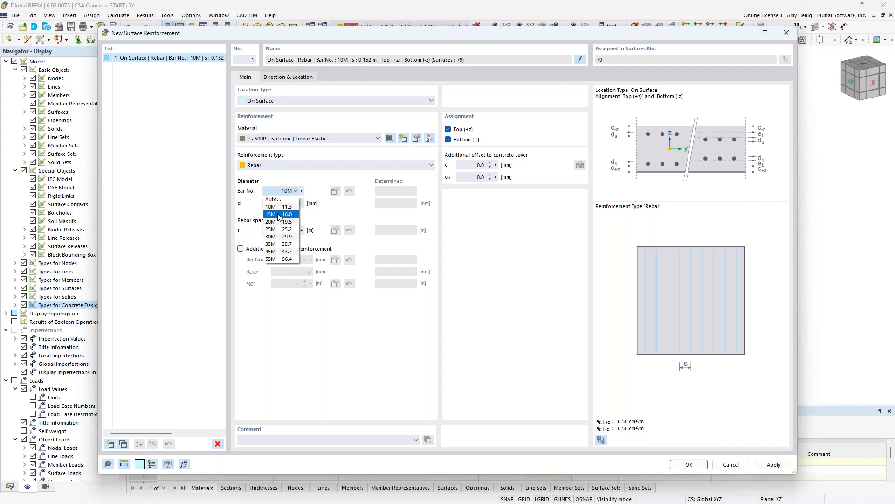
left_click(279, 215)
left_click(271, 230)
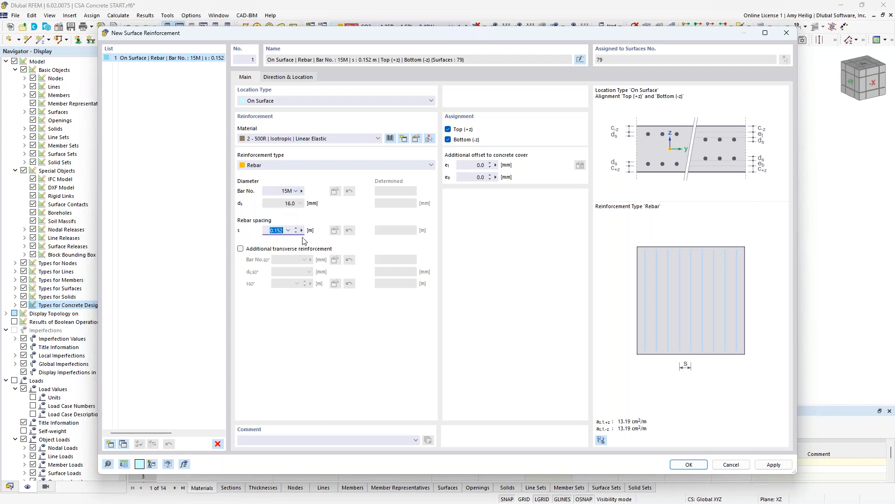
type("0.15")
left_click(240, 249)
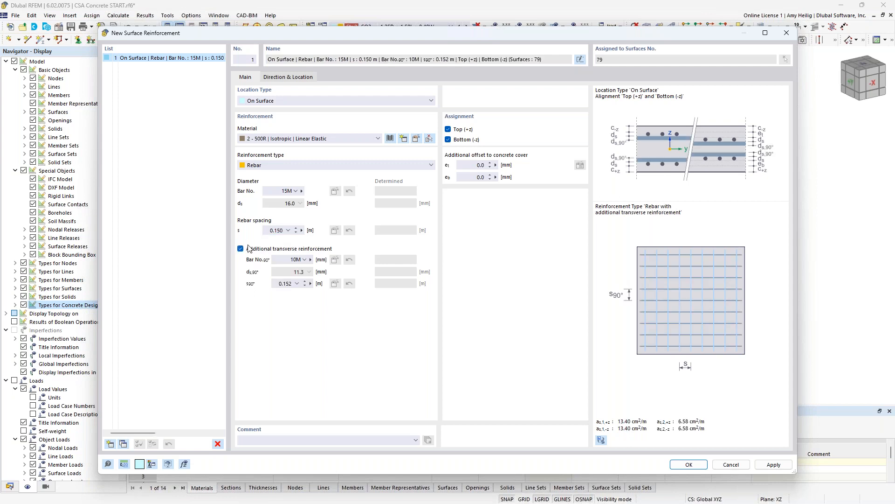
left_click(303, 259)
left_click(293, 283)
left_click(278, 283)
type("0.15")
- Add a second surface reinforcement with location type Free Rectangular and 15M bars at 0.15 m spacing
left_click(110, 444)
left_click(281, 101)
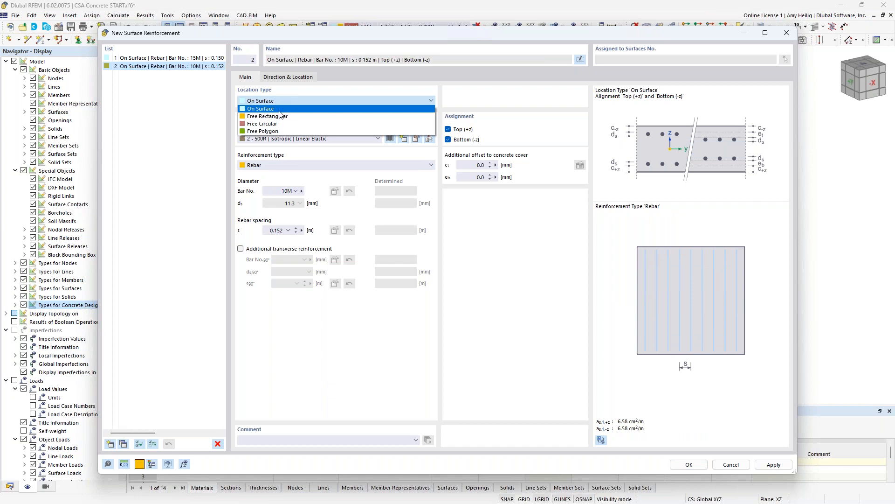
left_click(279, 117)
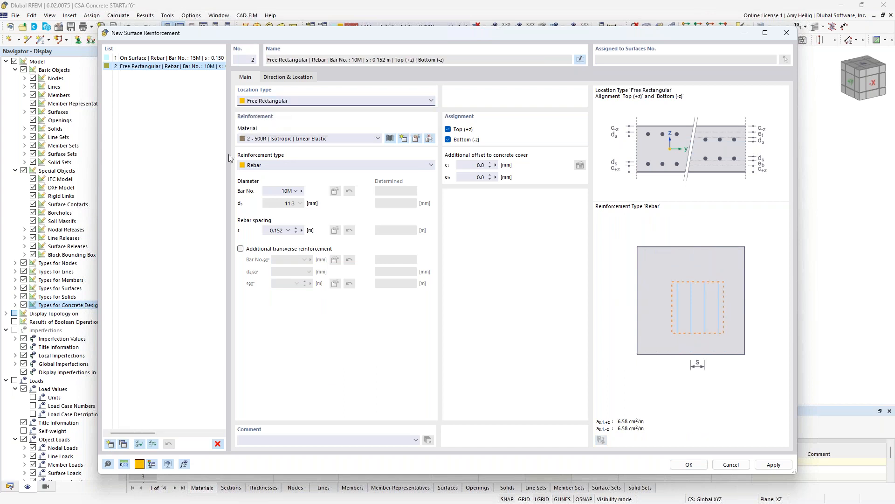
left_click(296, 191)
left_click(286, 215)
double_click(276, 230)
type("0.15")
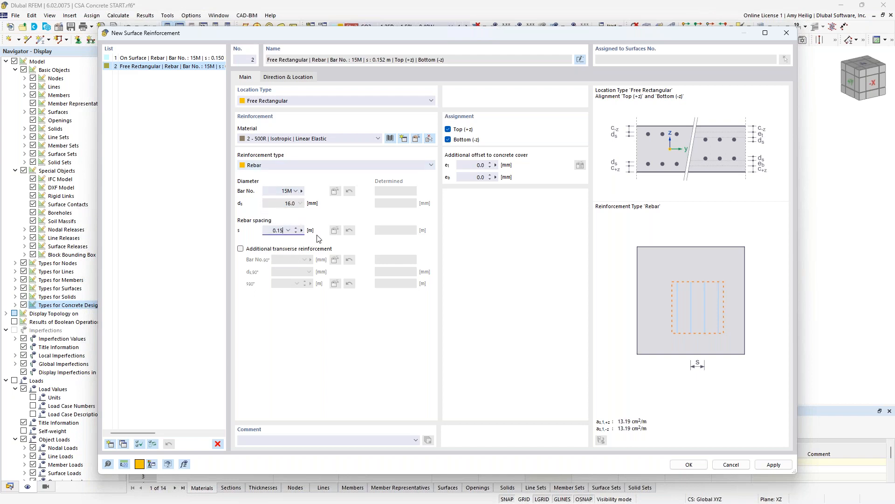
- Add transverse reinforcement of 15M bars at 0.15 m spacing to the free rectangular reinforcement
left_click(241, 249)
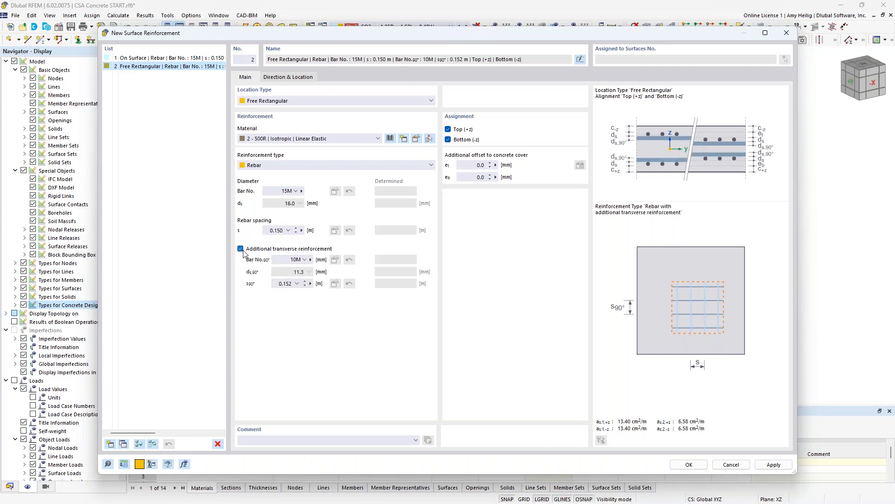
left_click(293, 260)
left_click(281, 282)
double_click(282, 283)
type("0.15")
- Set the free rectangular reinforcement's additional offset to the concrete cover to 20 mm at both top and bottom
left_click(478, 165)
type("20")
key("Tab")
type("20")
key("Tab")
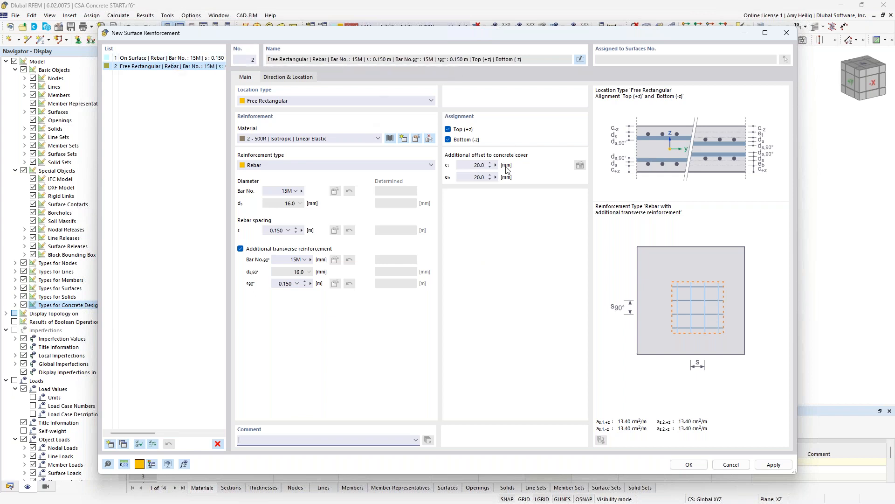
- Place the reinforcement rectangle around the column by picking opposite corners on the slab at about X 3.4, Y -8.5 m and X 6.6, Y -6.4 m
left_click(282, 77)
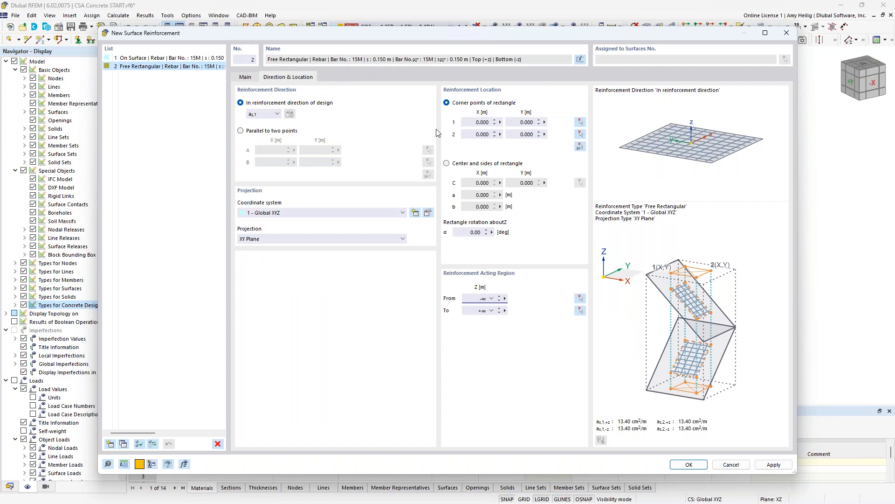
left_click(580, 148)
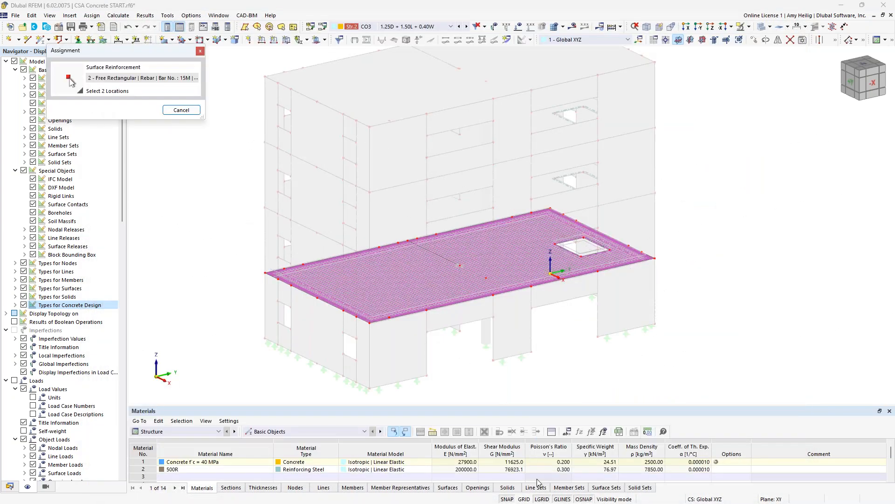
left_click(524, 495)
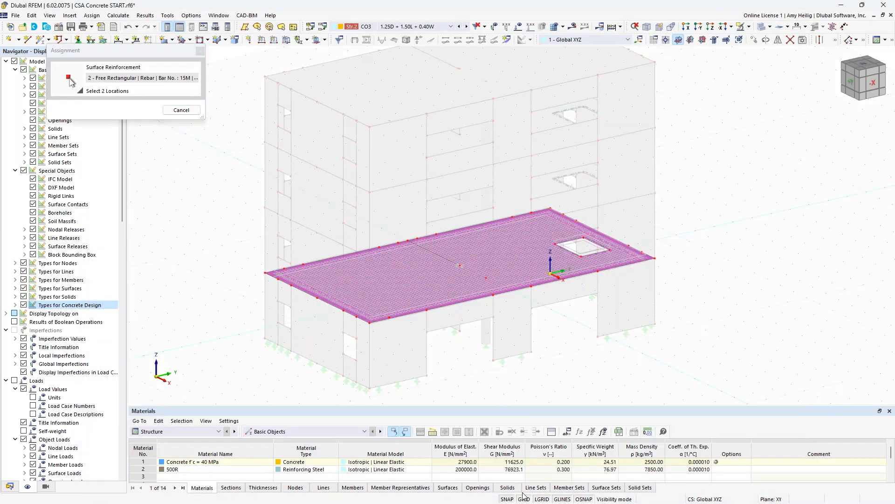
left_click(666, 41)
left_click(380, 335)
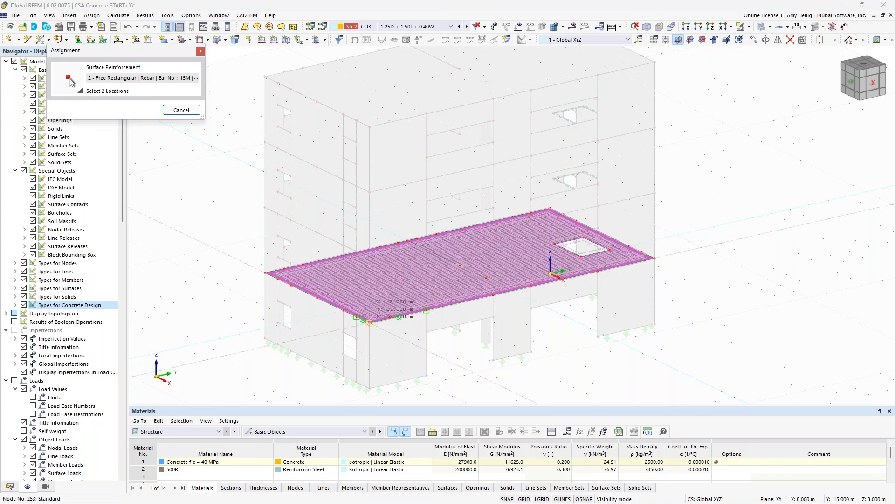
scroll(455, 256, "up", 3)
scroll(460, 257, "up", 2)
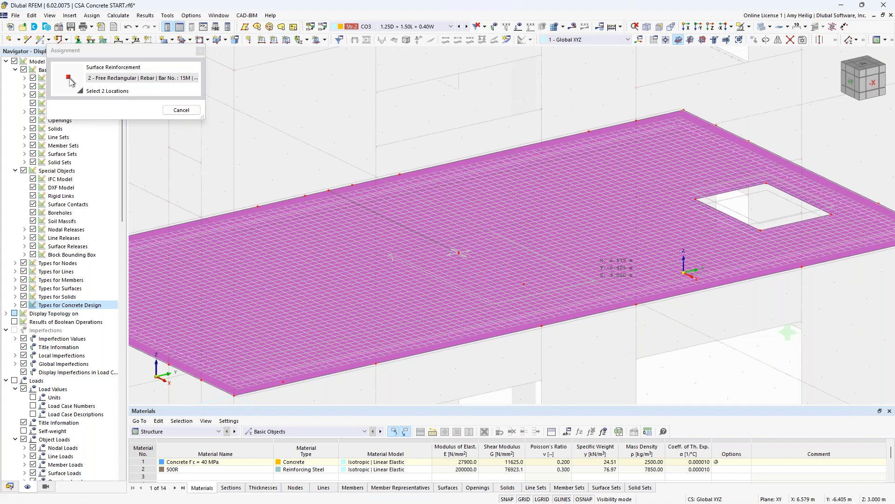
left_click(459, 253)
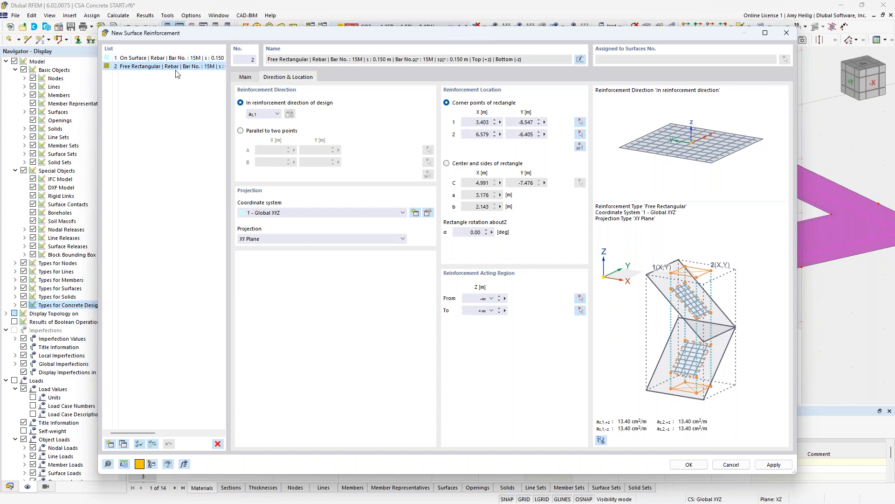
- Try automatic bar sizing for the free rectangular reinforcement, review its minimum and maximum size parameters, and restore the 15M bars
left_click(244, 77)
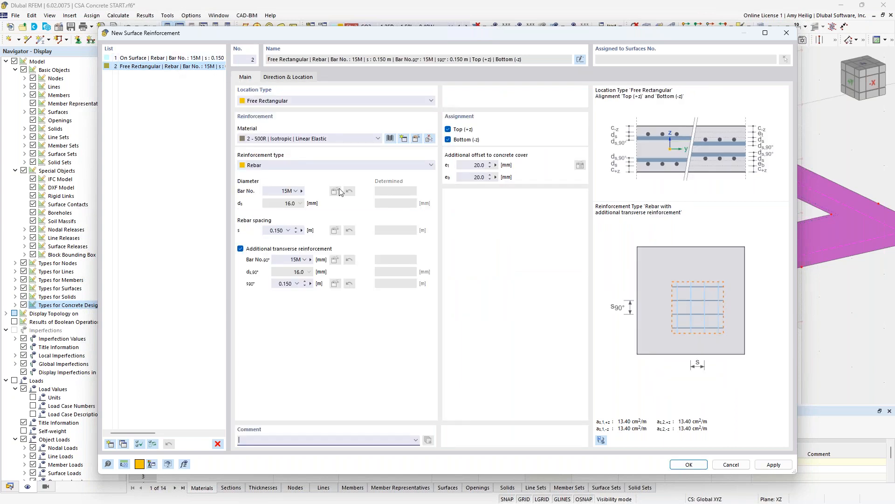
left_click(295, 191)
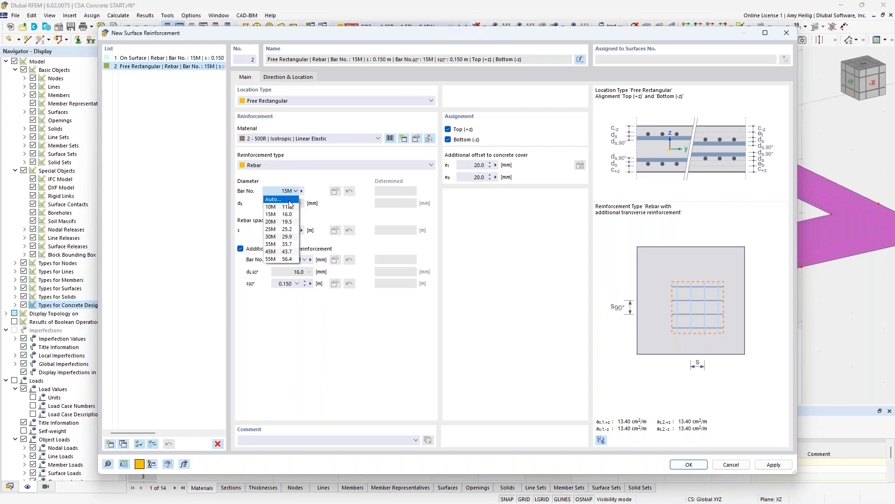
left_click(289, 201)
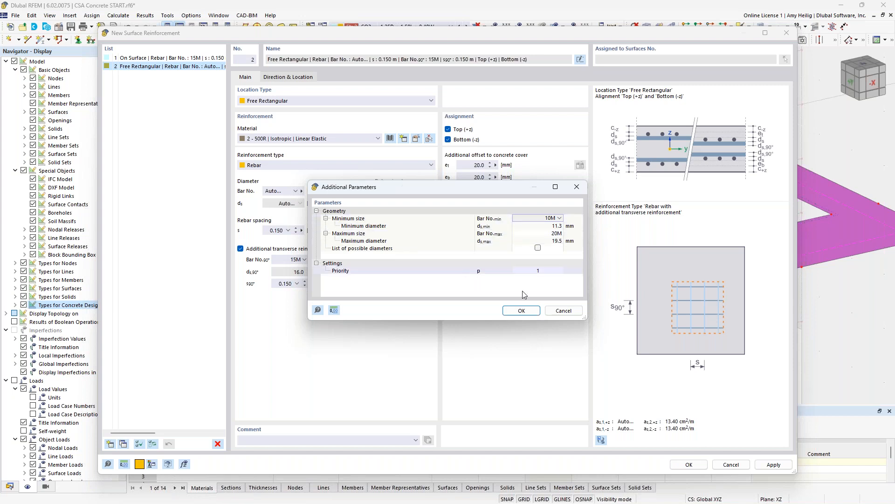
left_click(563, 312)
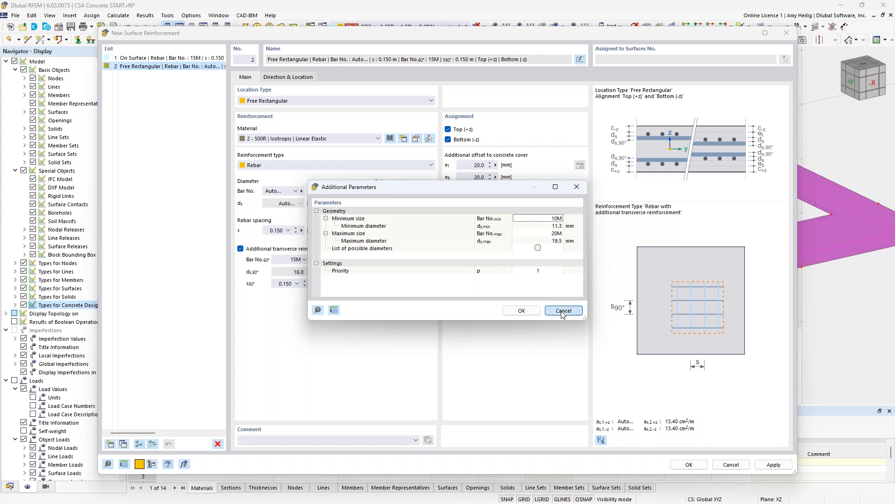
left_click(295, 193)
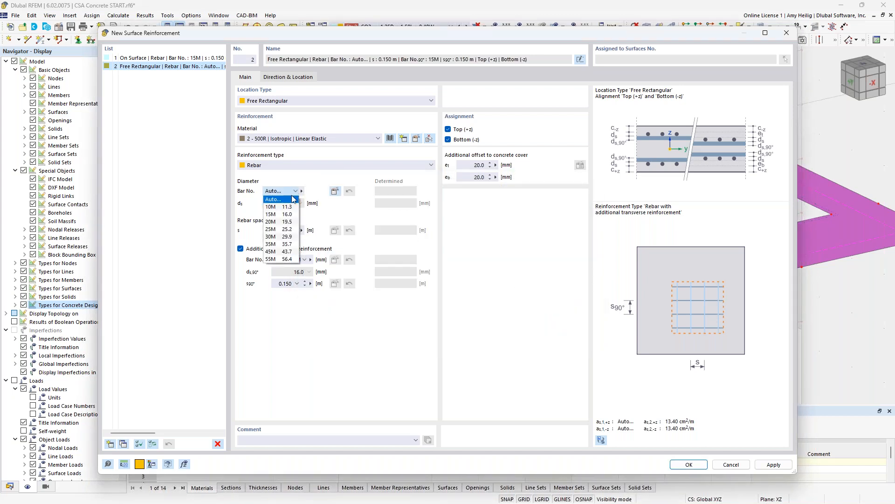
left_click(273, 200)
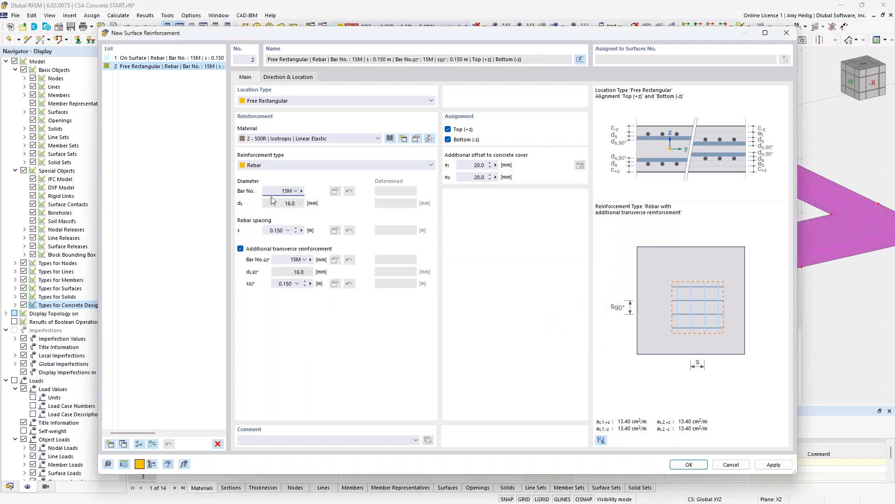
- Try automatic rebar spacing for the free rectangular reinforcement, reviewing its spacing limits and increment and the available transverse bar sizes
left_click(288, 230)
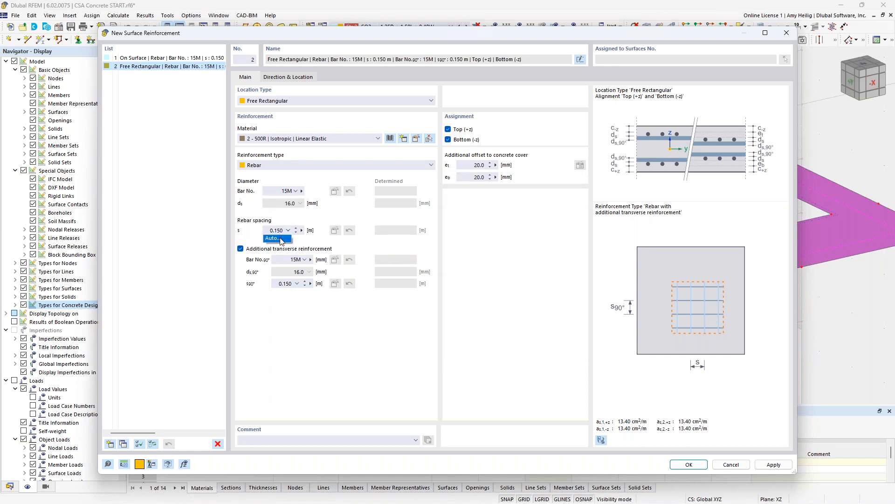
left_click(281, 239)
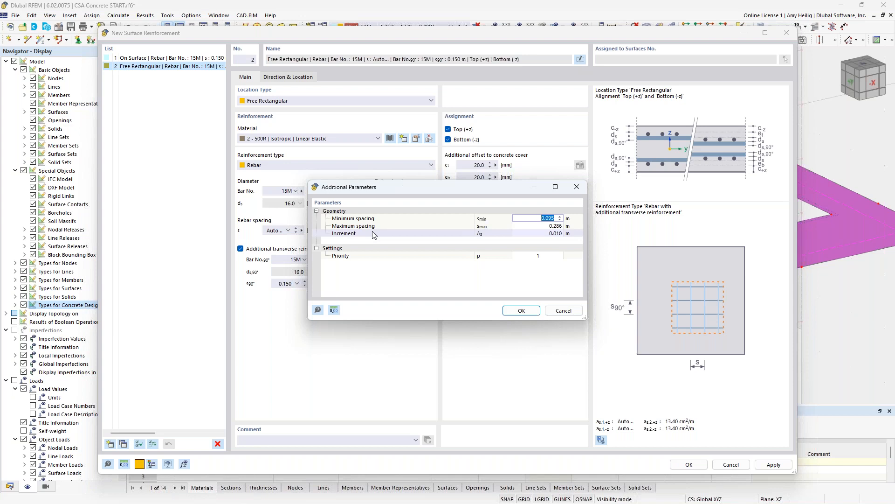
left_click(567, 313)
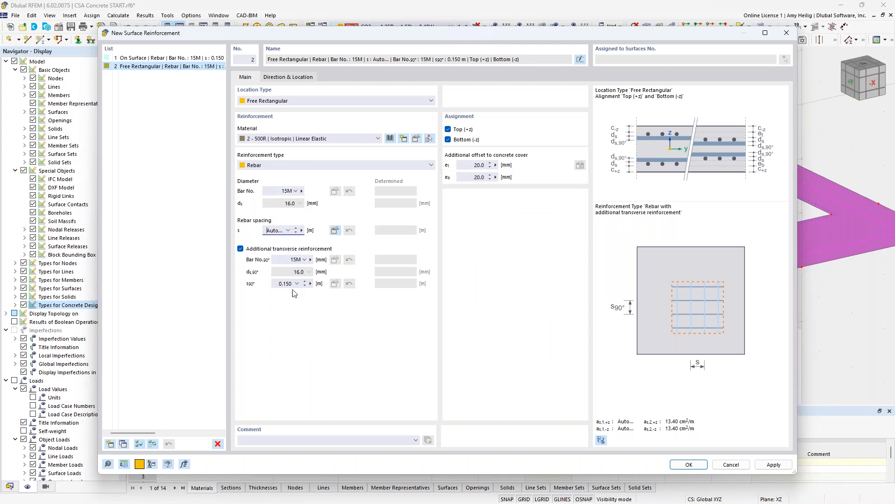
left_click(294, 261)
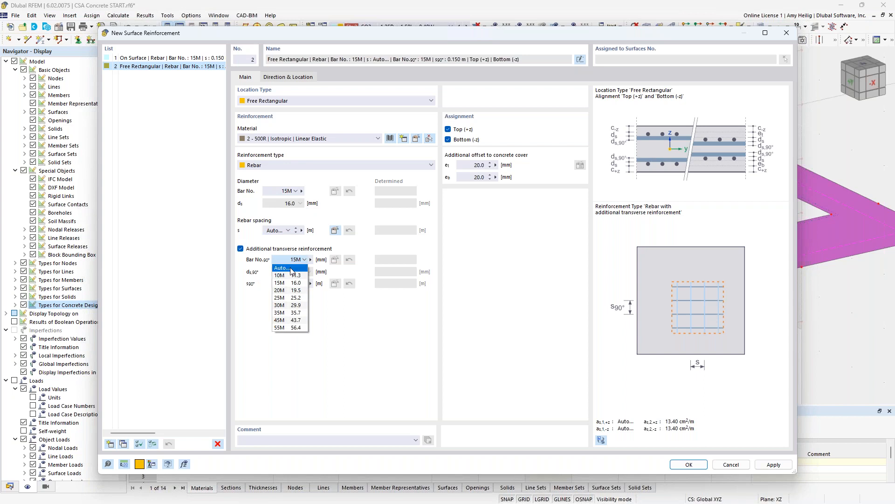
left_click(362, 329)
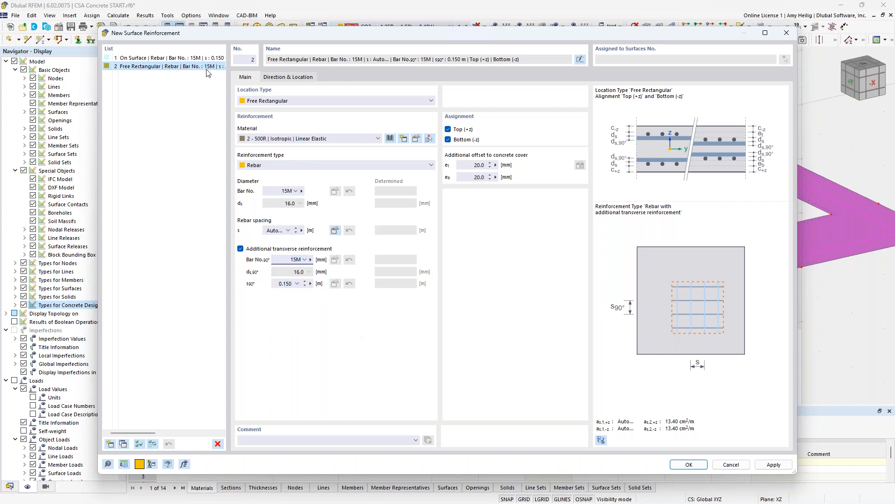
- Delete the free rectangular reinforcement, keeping only the on-surface reinforcement assigned to the slab
left_click(218, 444)
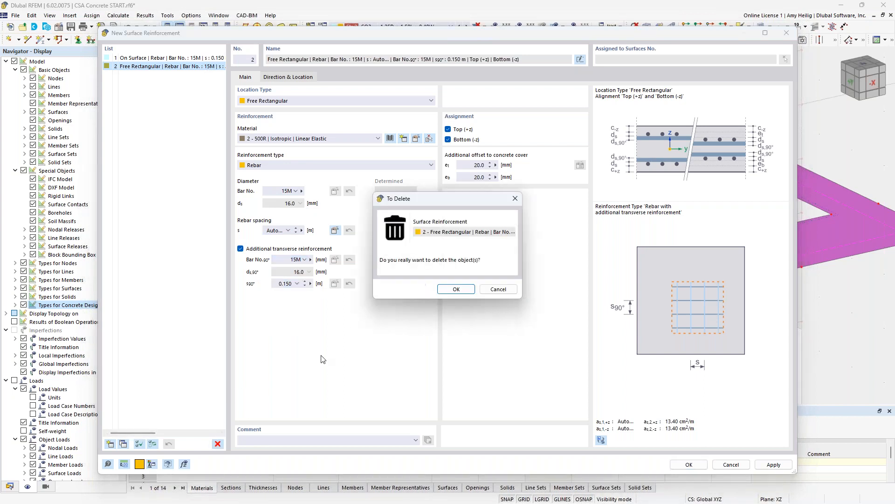
left_click(455, 289)
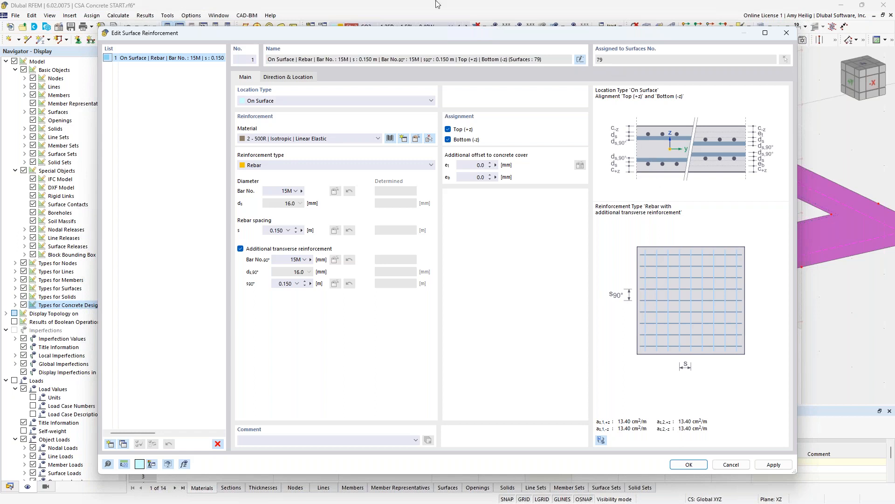
left_click(691, 465)
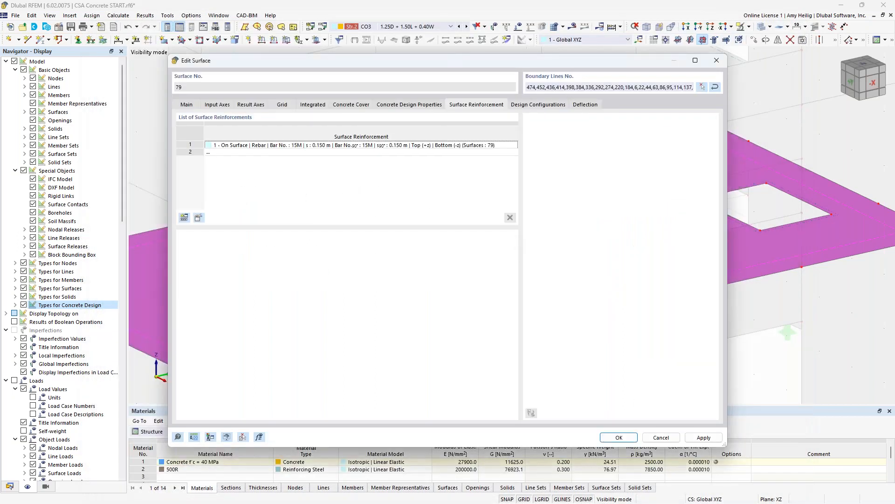
- Review the slab's default ultimate configuration parameters for surfaces and its default serviceability configuration without changing them
left_click(535, 107)
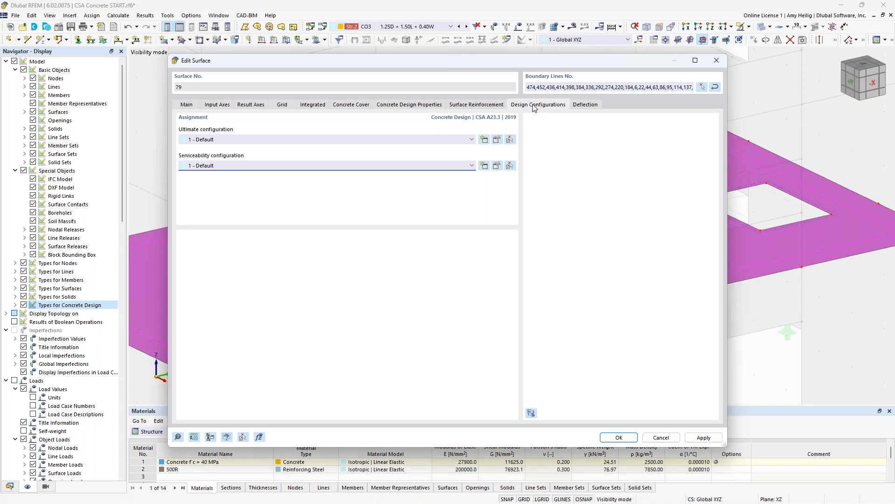
left_click(497, 140)
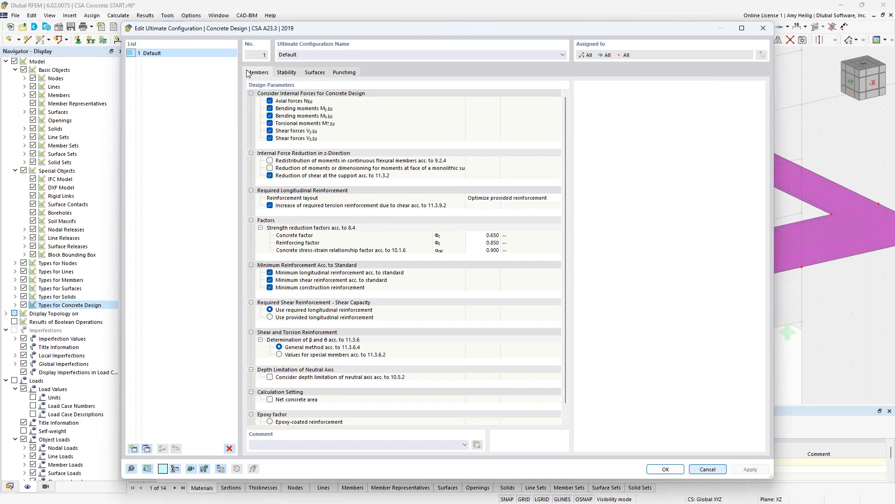
left_click(312, 74)
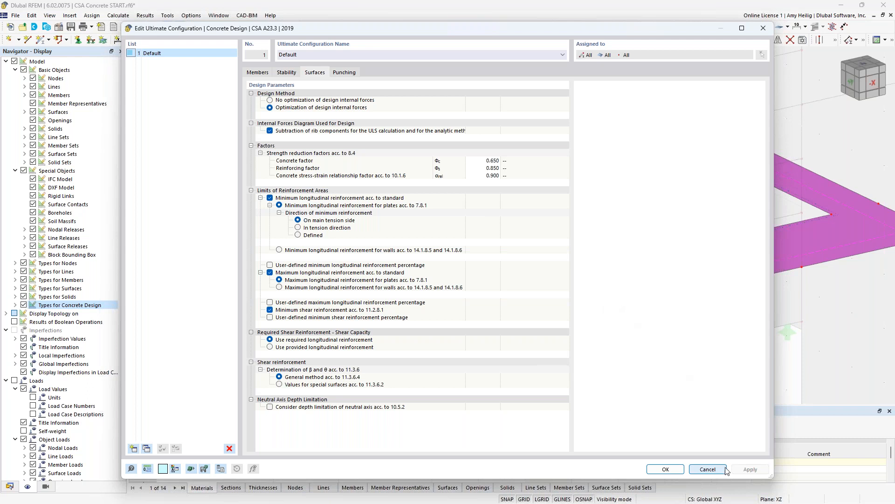
left_click(708, 469)
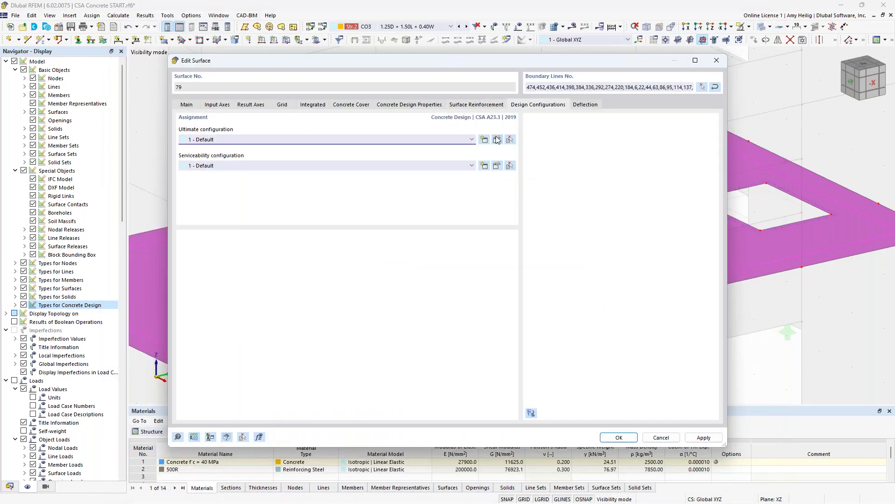
left_click(497, 166)
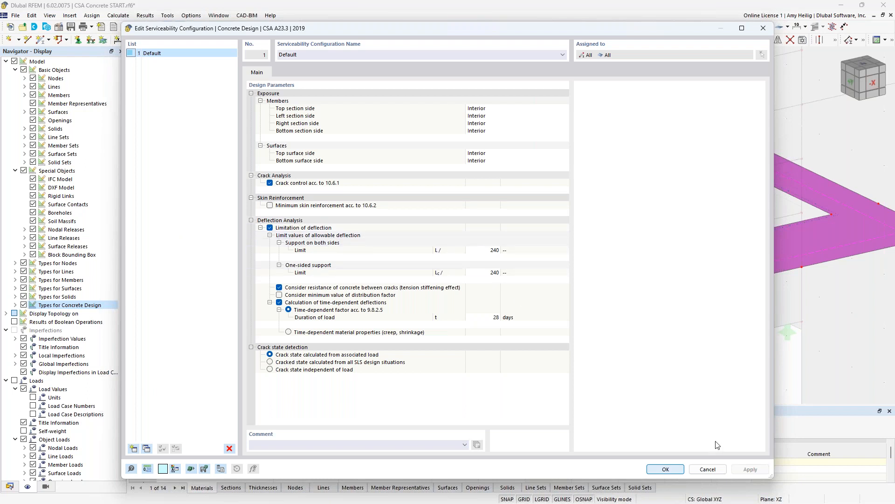
left_click(707, 469)
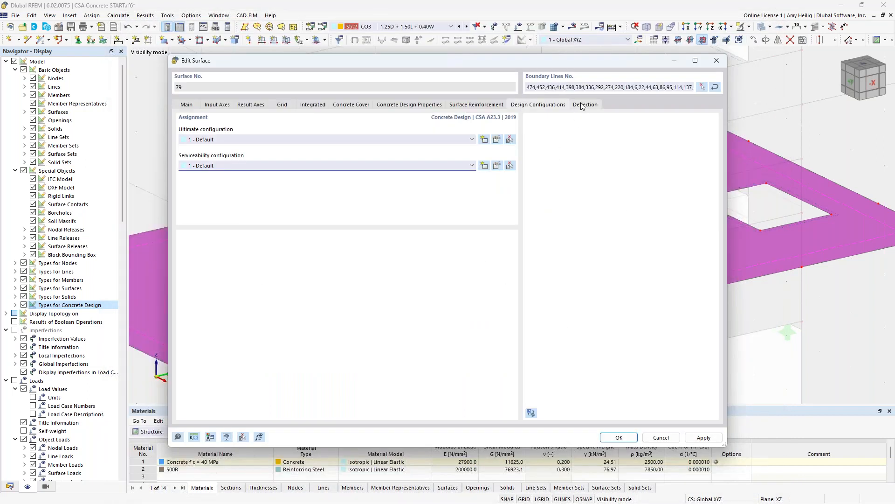
- Check the slab's deflection surface types, keep Double-supported, and accept the surface edits
left_click(584, 105)
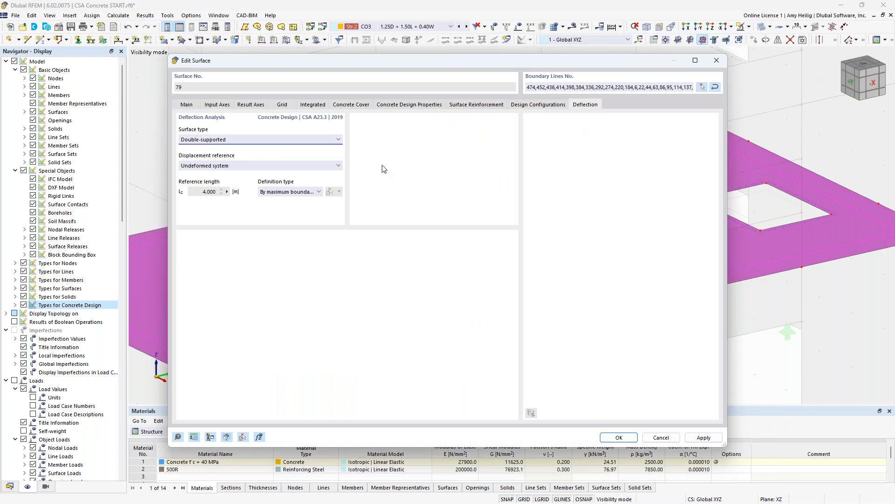
left_click(314, 140)
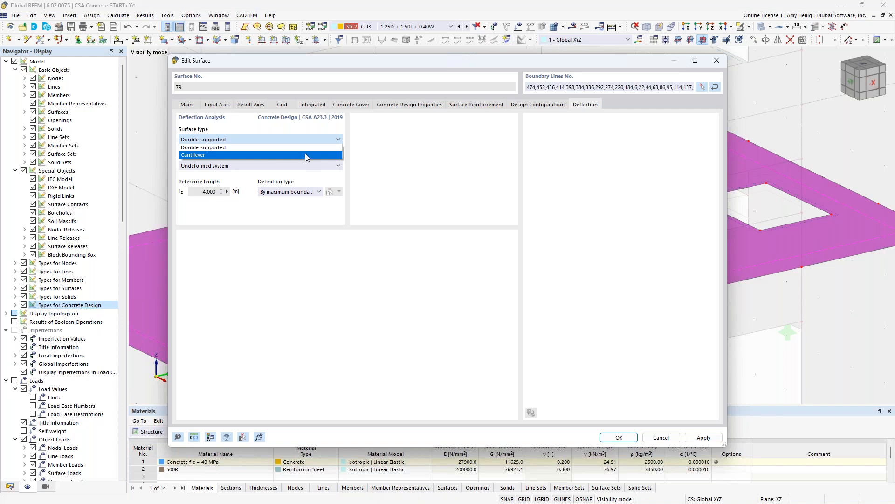
left_click(534, 217)
left_click(625, 438)
- Cancel the visibility mode so the entire building is shown again
scroll(612, 270, "down", 6)
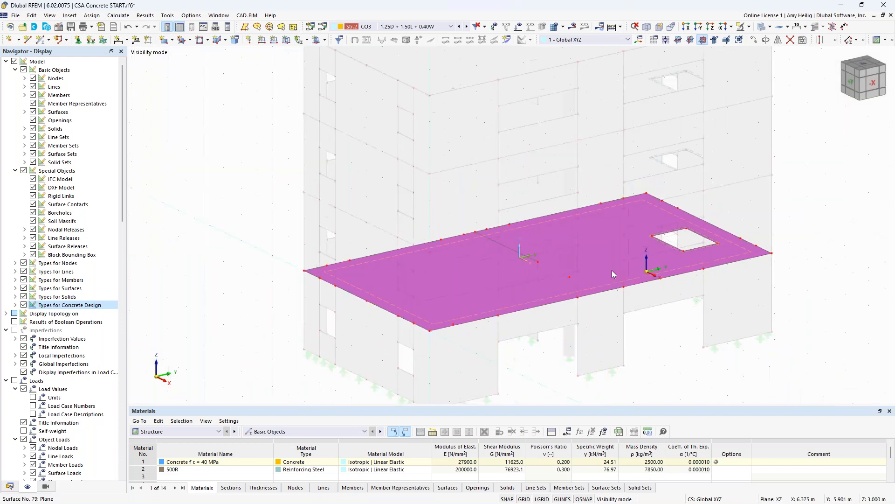
middle_click_drag(623, 287, 545, 284)
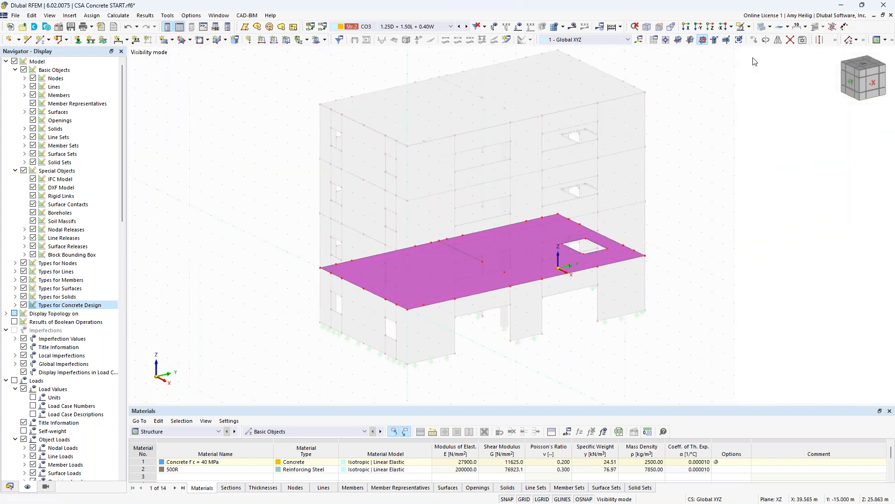
left_click(749, 26)
left_click(778, 73)
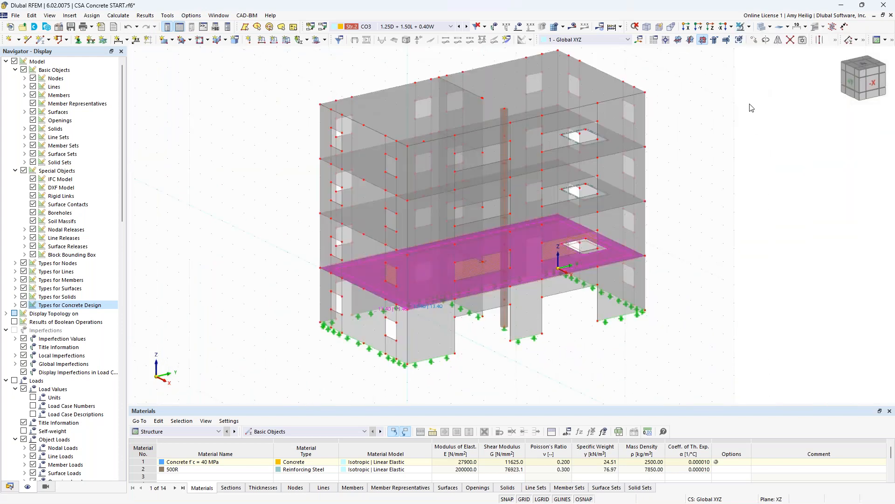
- Display the building as a wireframe model and hide the types for concrete design
left_click(762, 26)
middle_click_drag(504, 287, 475, 289, "ctrl")
scroll(476, 290, "up", 2)
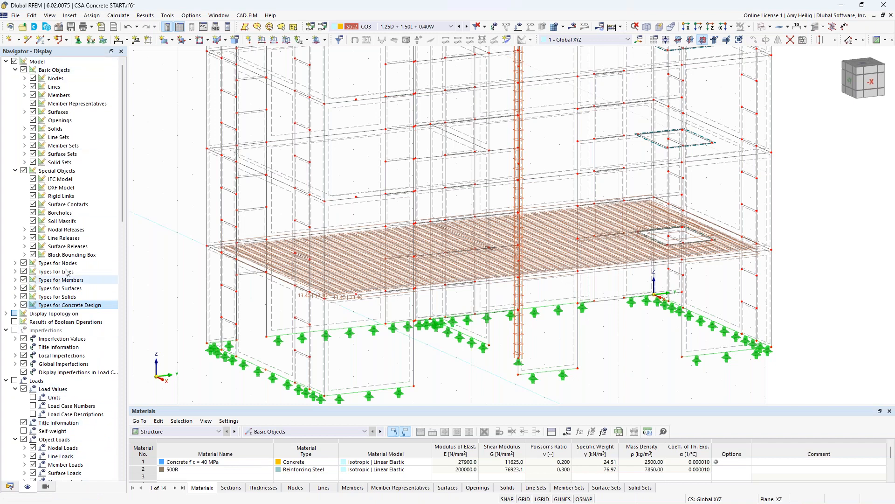
left_click(24, 305)
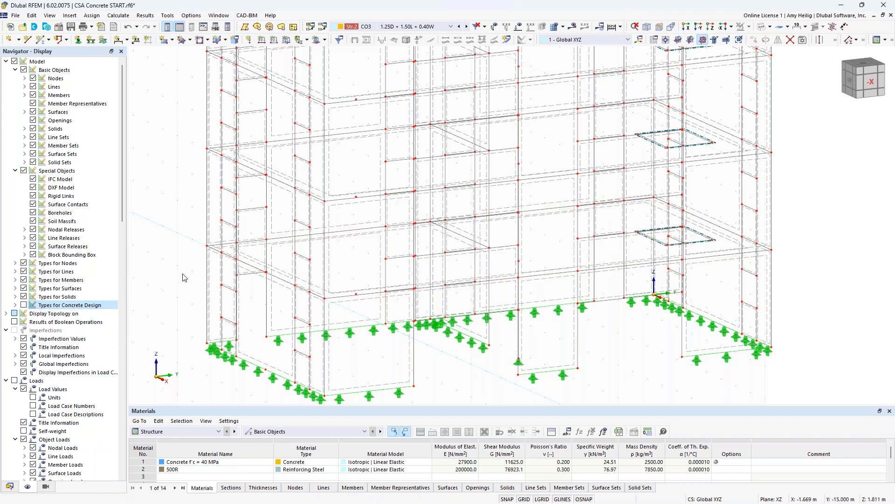
- Select the first elevated floor slab with its nodes in the -X view and isolate it in visibility mode
middle_click_drag(480, 304, 490, 295, "ctrl")
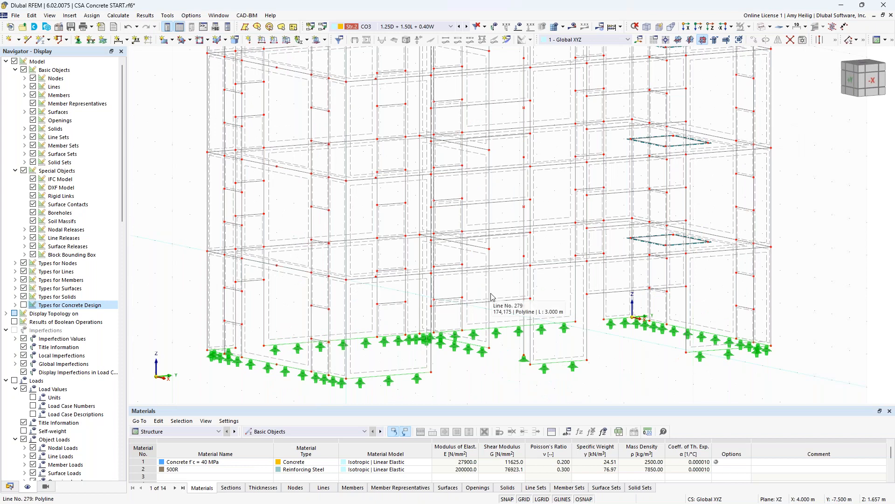
middle_click_drag(632, 369, 573, 352, "ctrl")
left_click_drag(219, 244, 761, 266)
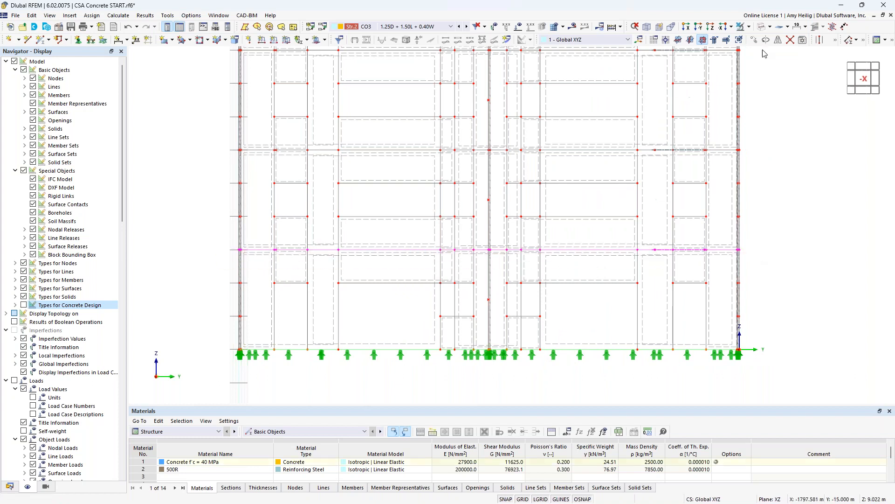
left_click(749, 27)
left_click(765, 34)
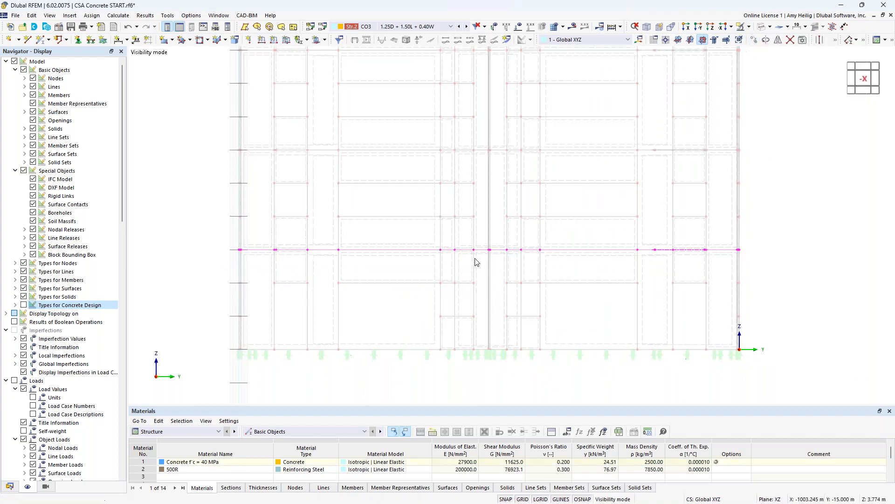
- Select the column node and the interior wall-end node on the isolated slab and activate Punching Design for both
middle_click_drag(397, 290, 452, 322, "ctrl")
left_click(527, 499)
left_click(486, 353)
middle_click_drag(471, 317, 464, 353)
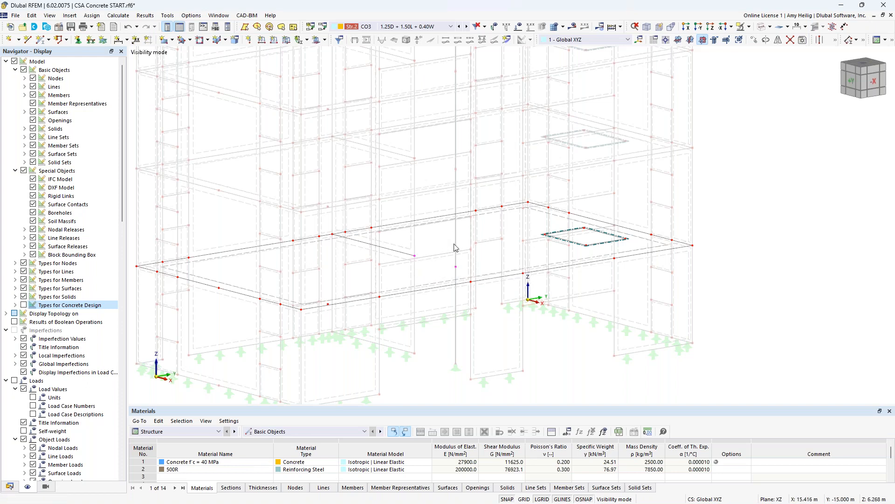
double_click(456, 268)
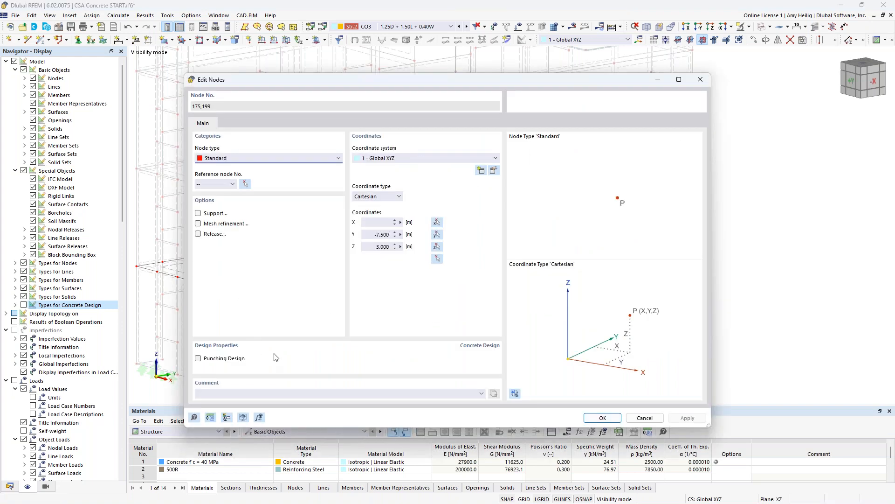
left_click(198, 358)
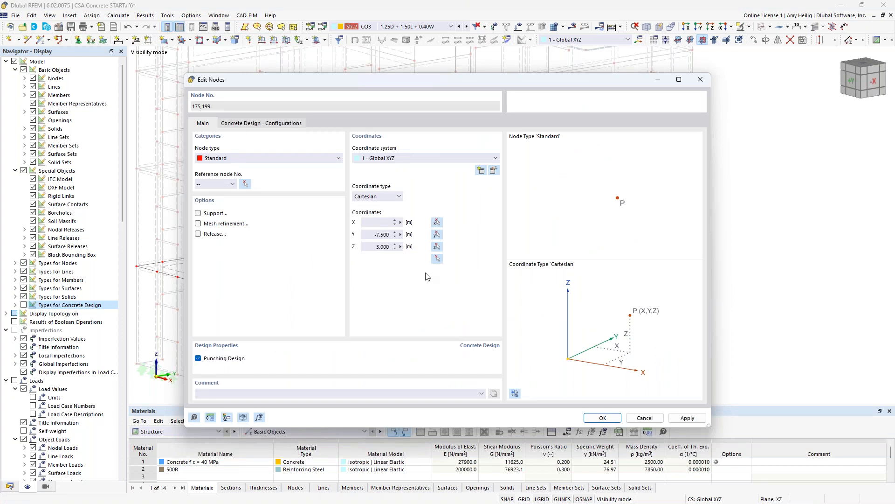
- Open the default ultimate configuration assigned to the two punching nodes
left_click(273, 125)
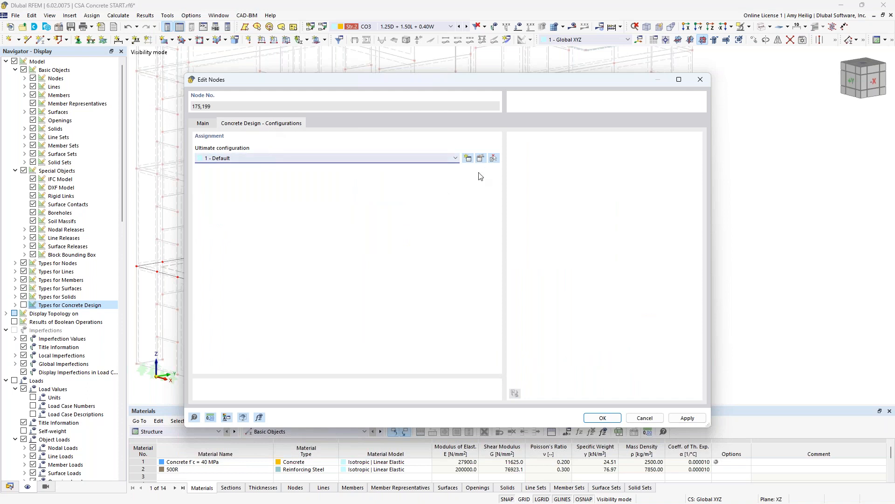
left_click(480, 158)
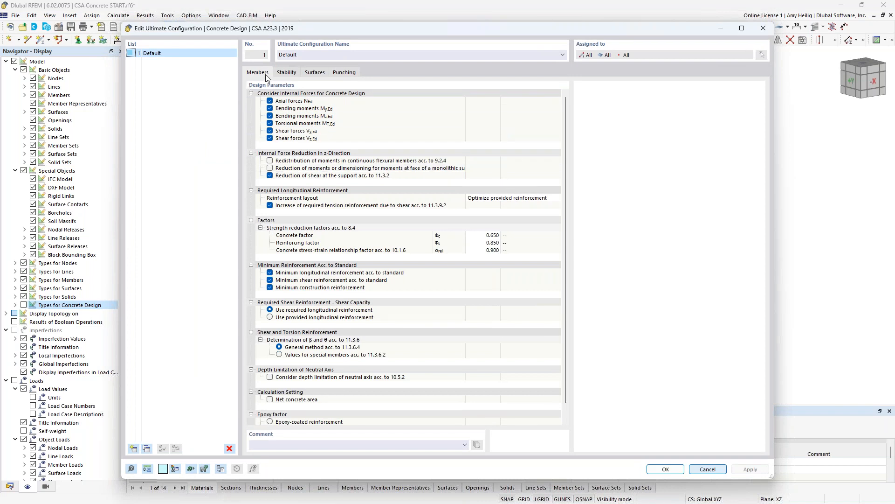
- Review the punching parameters of the Default ultimate configuration without changes, and confirm nodes 175 and 199 with Punching Design enabled
left_click(347, 73)
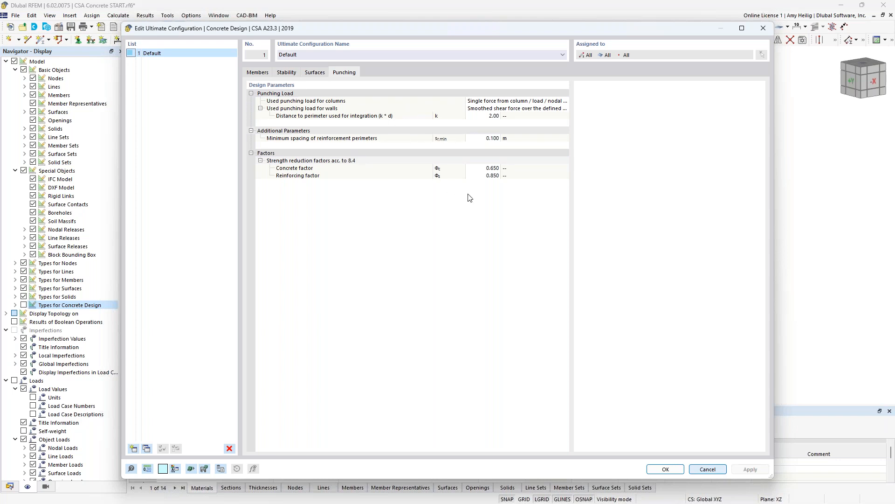
left_click(708, 469)
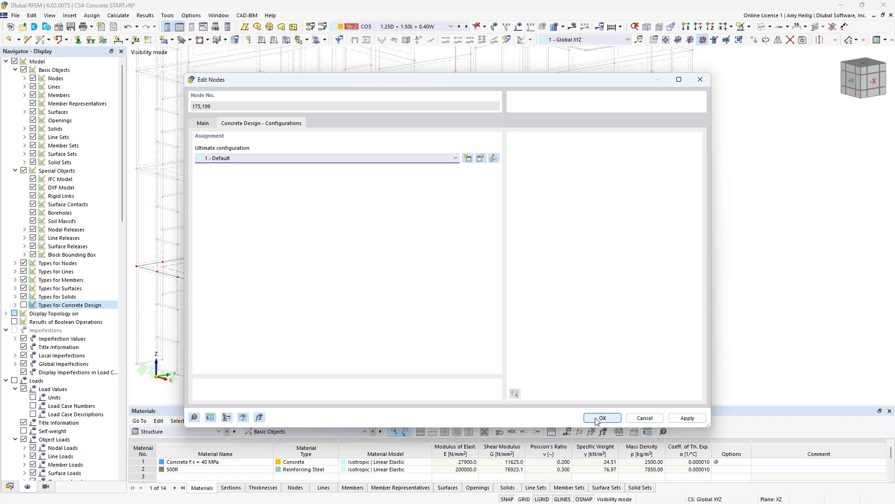
left_click(206, 124)
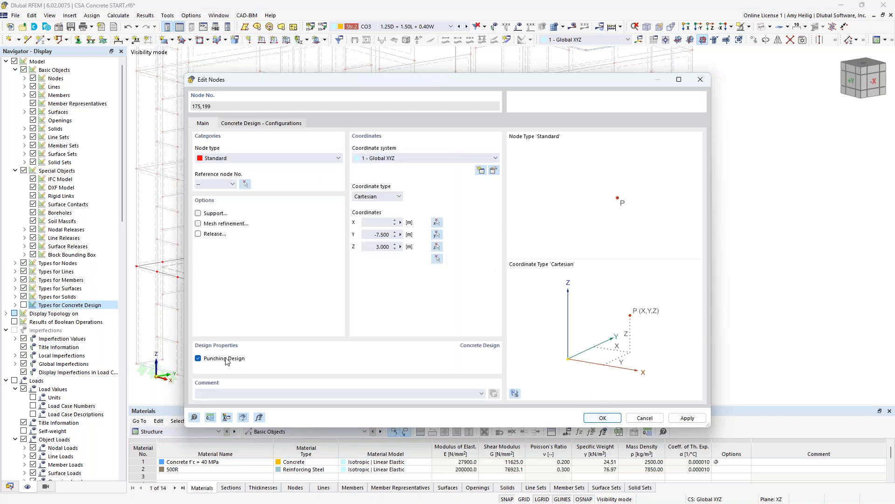
left_click(604, 418)
- Leave visibility mode so that all objects of the building model are displayed
left_click_drag(527, 405, 534, 358)
scroll(537, 298, "down", 3)
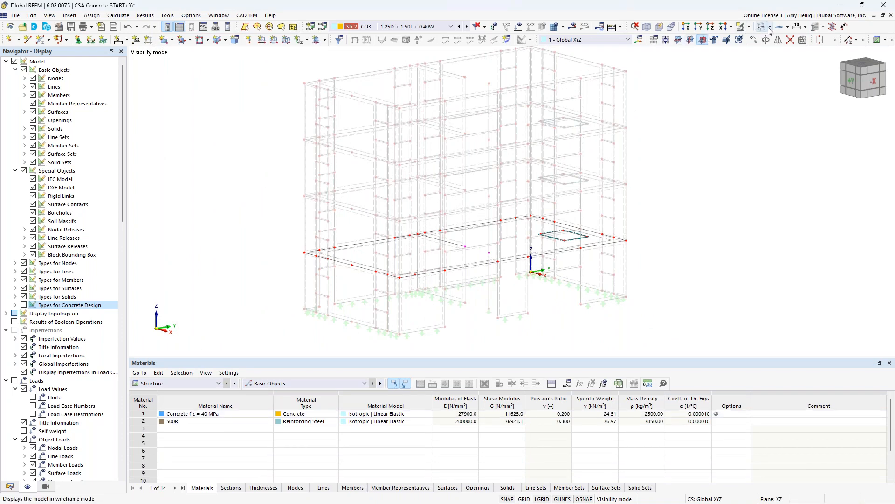
left_click(749, 27)
left_click(788, 72)
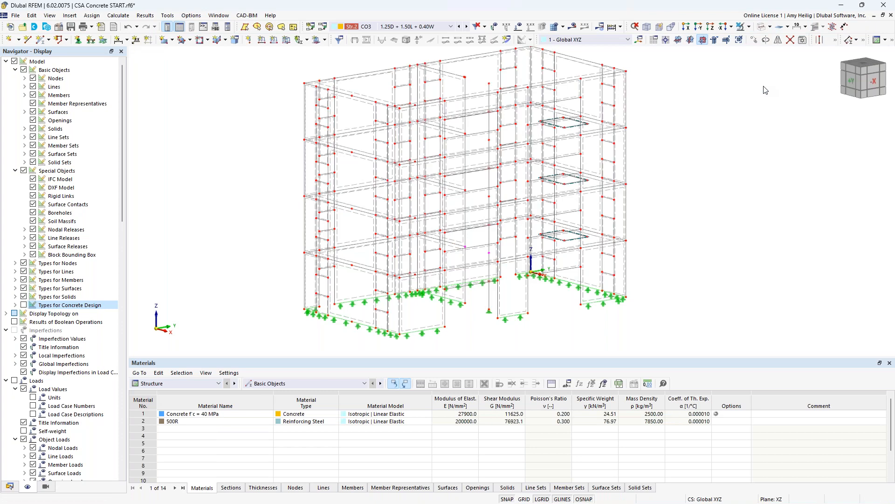
- In the Concrete Design input data, set the CSA A23.3 limit state type of design situation DS1 to Ultimate limit state
left_click(196, 382)
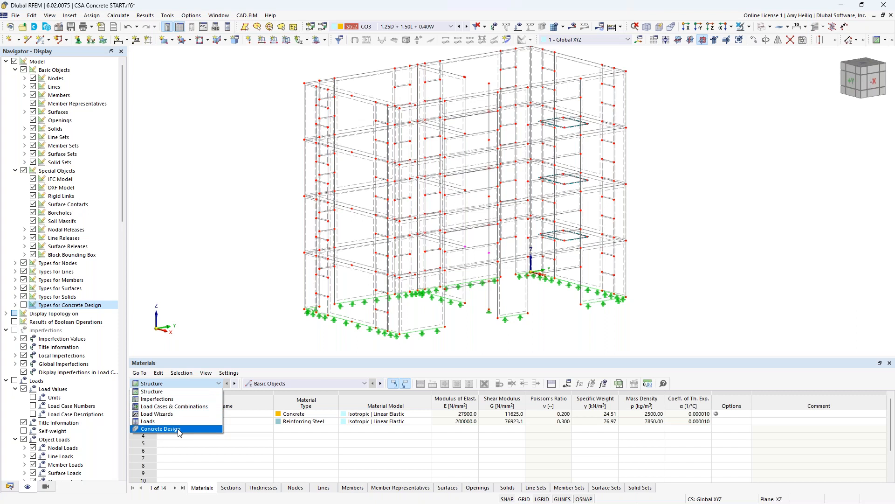
left_click(179, 429)
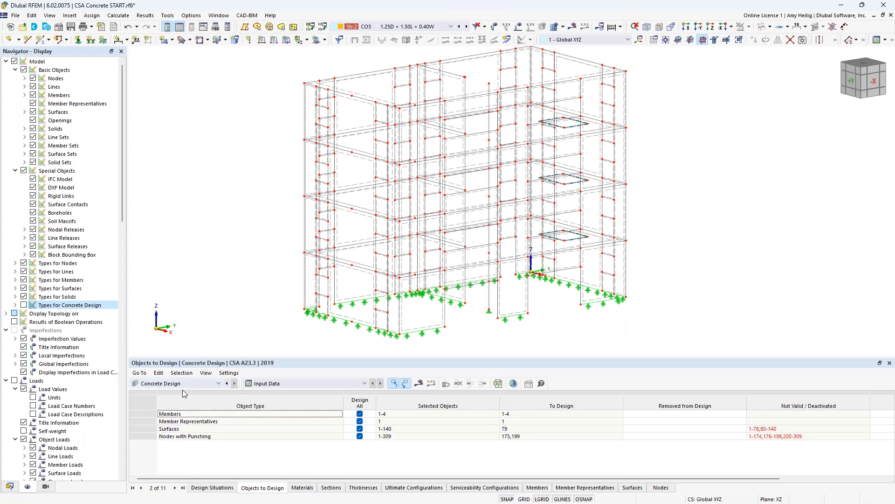
left_click(220, 487)
left_click_drag(315, 358, 315, 335)
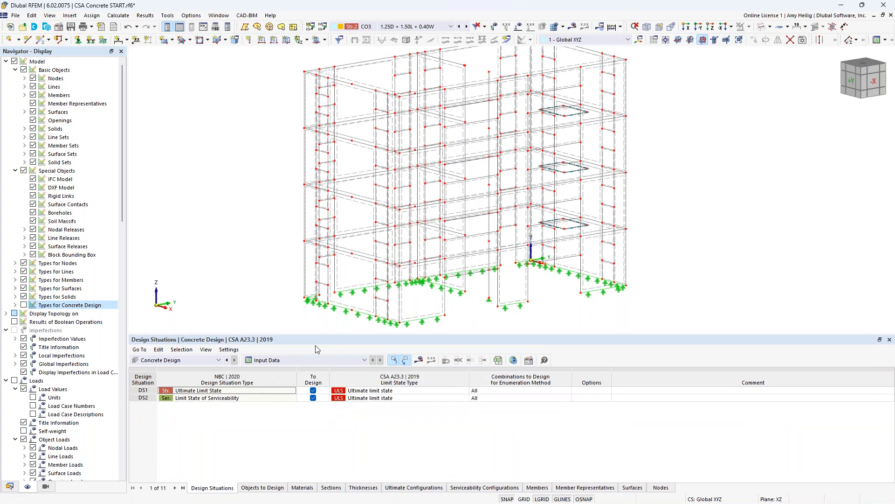
left_click(231, 391)
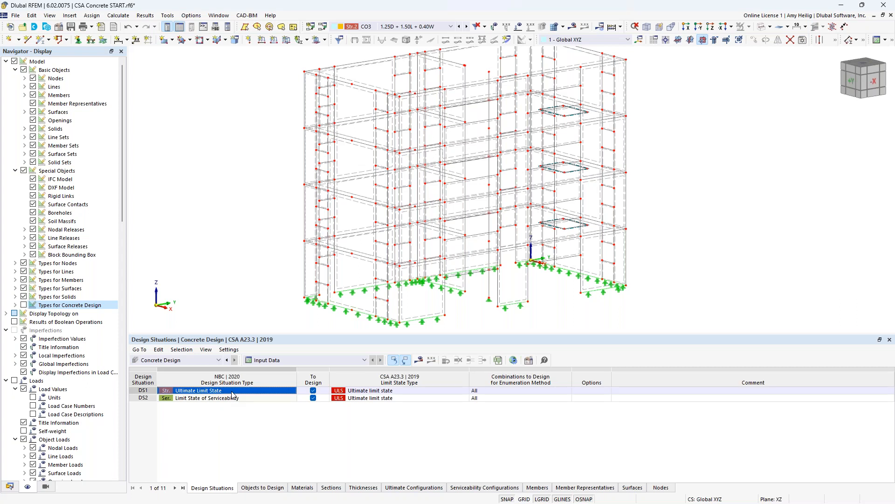
left_click(402, 391)
left_click(465, 391)
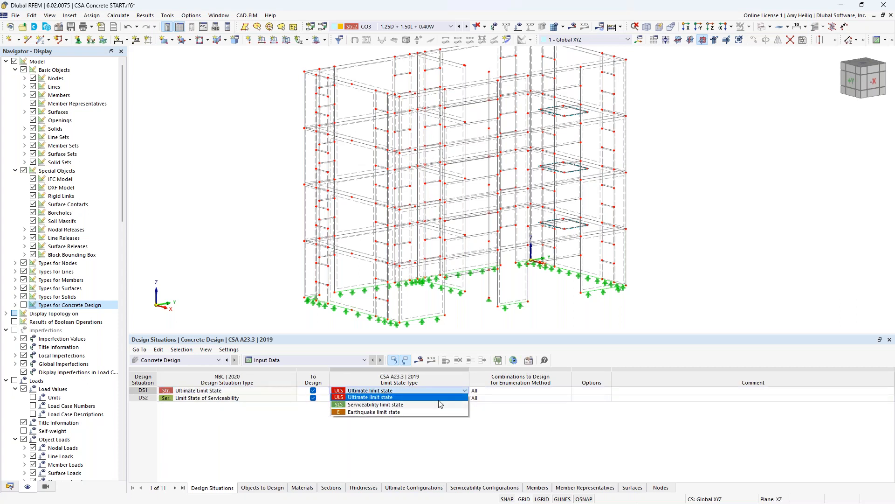
left_click(393, 398)
- Set the limit state type of design situation DS2, Limit State of Serviceability, to Serviceability limit state
left_click(260, 400)
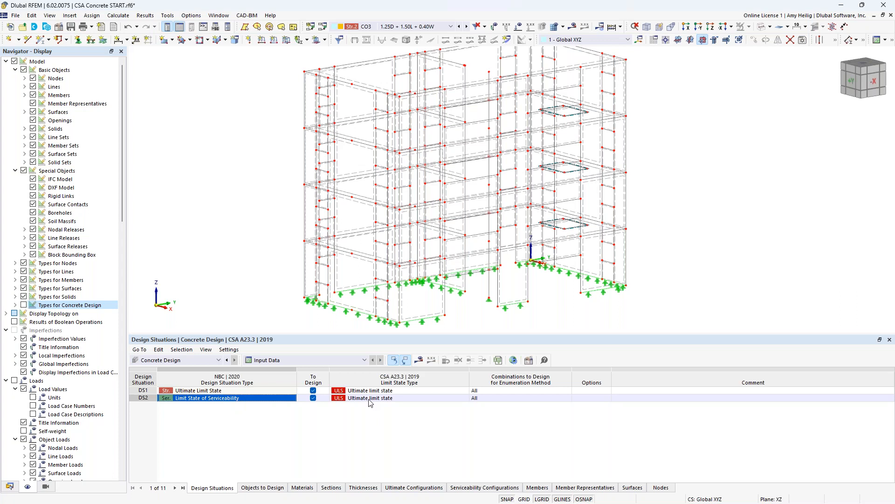
left_click(396, 398)
left_click(465, 399)
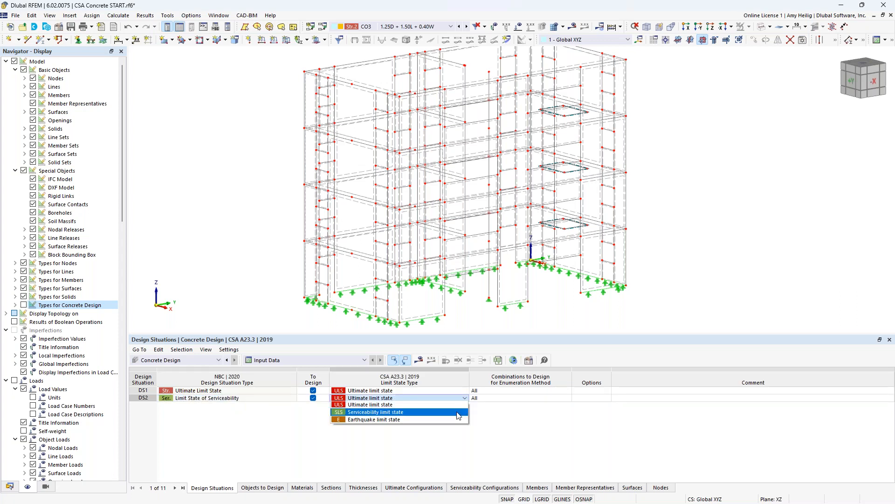
left_click(459, 416)
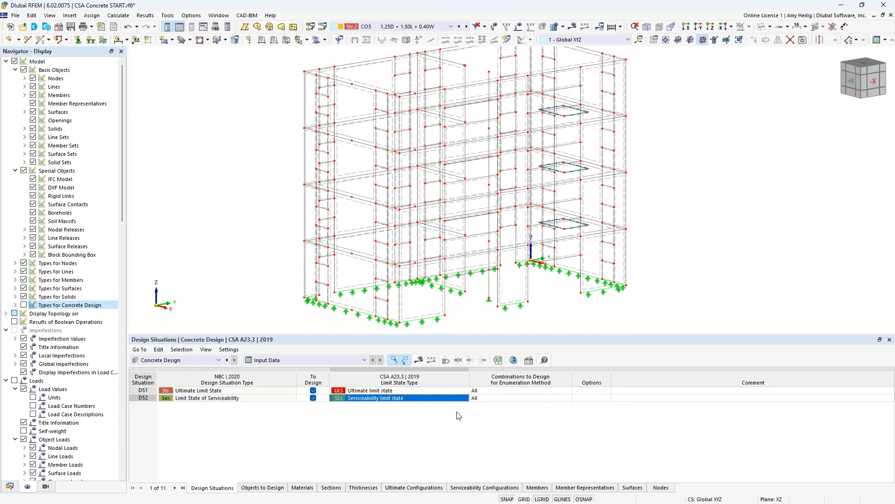
left_click(464, 400)
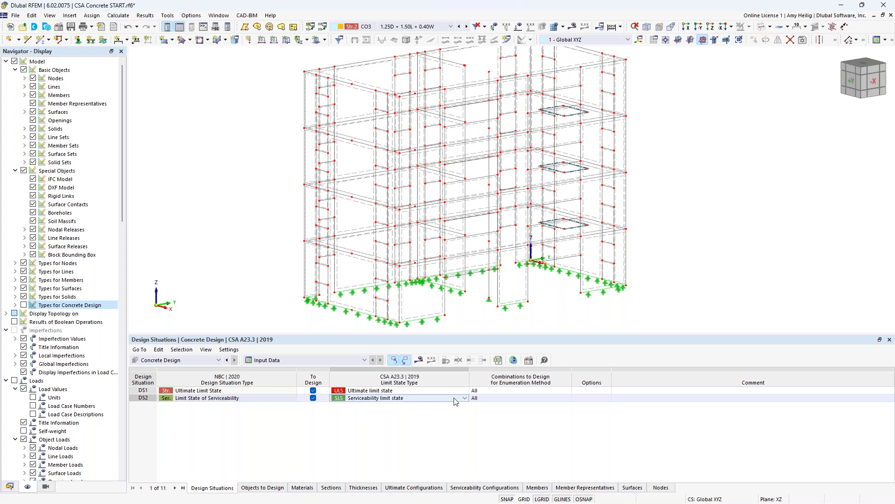
left_click(465, 399)
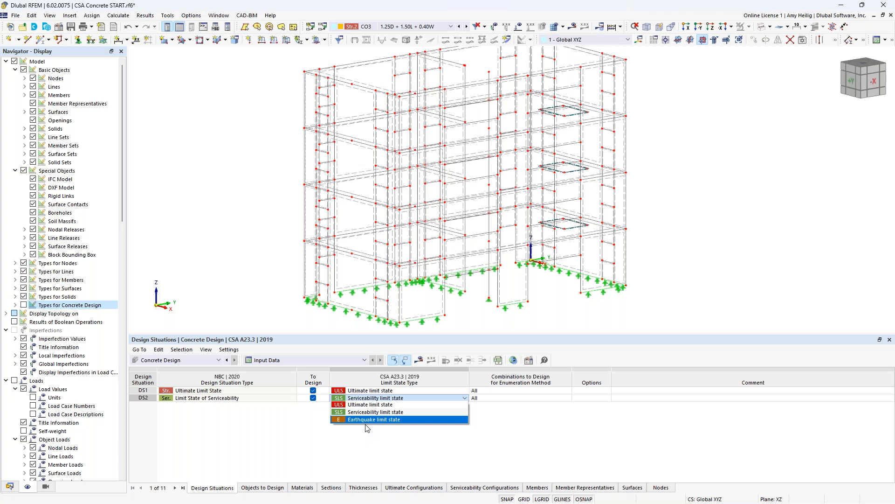
left_click(372, 452)
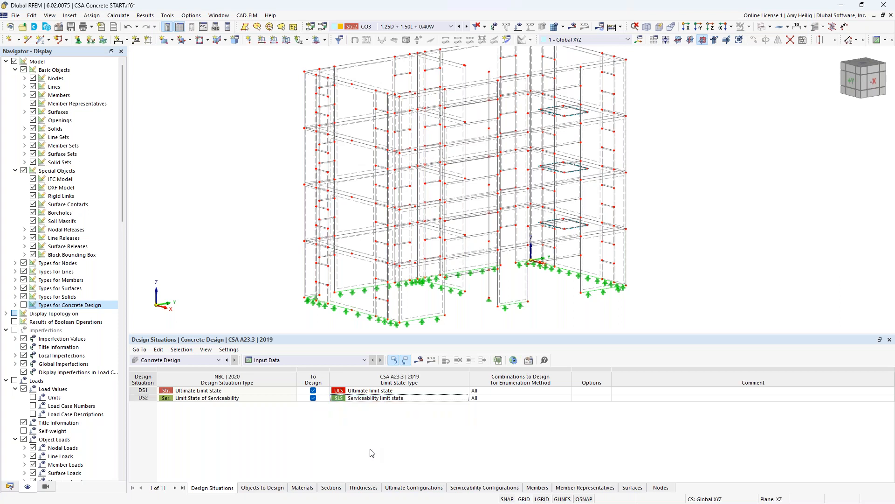
- In the objects to design, disable Design All for members, member representatives, surfaces and nodes with punching
left_click(264, 488)
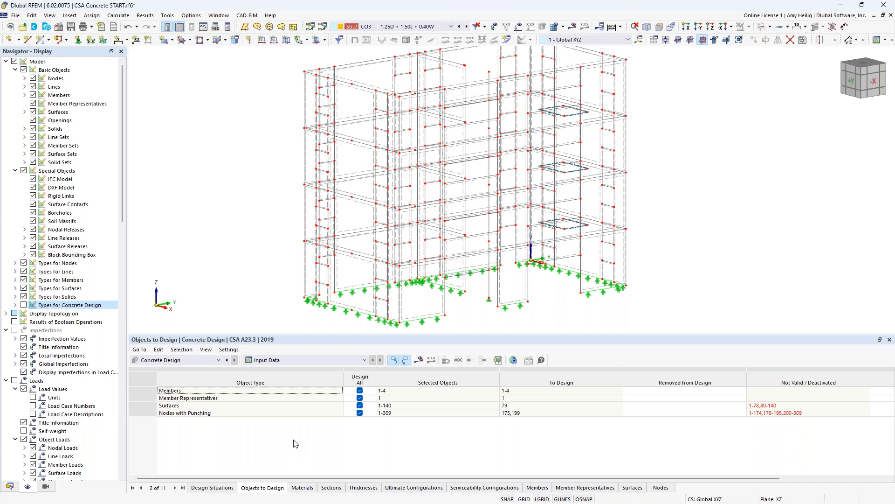
left_click(359, 390)
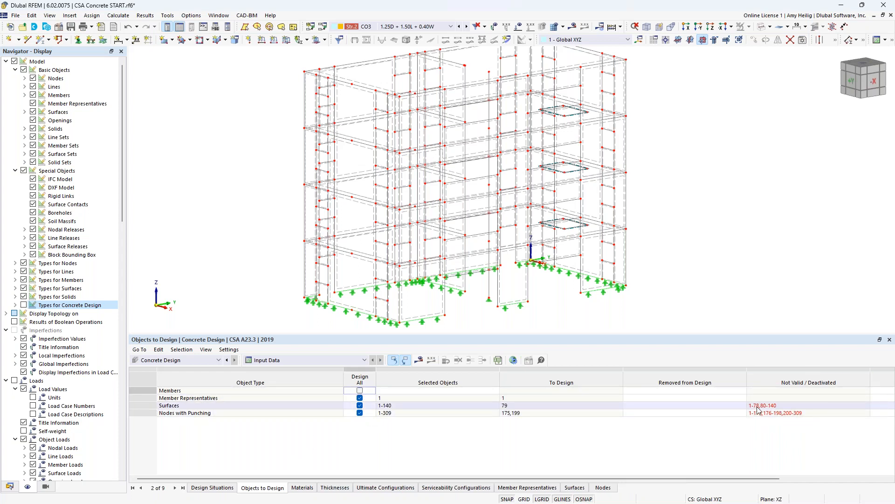
left_click(362, 399)
left_click(360, 398)
left_click(360, 405)
left_click(359, 405)
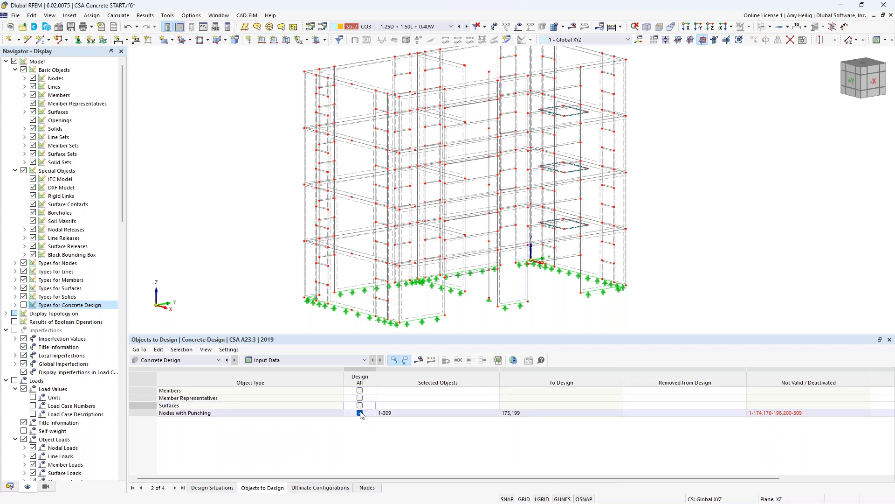
left_click(359, 412)
left_click(360, 413)
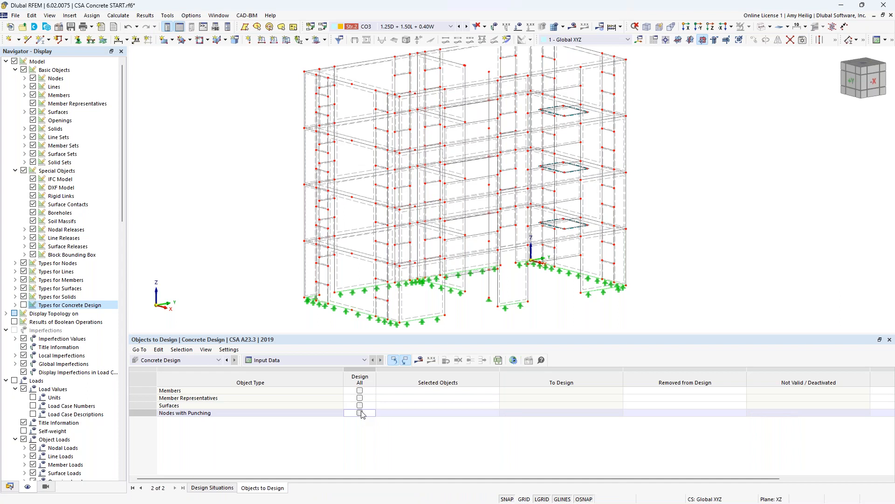
- Display the model with transparent filled surfaces and pick the four stacked column members, 1-4, as the members to design
left_click(433, 390)
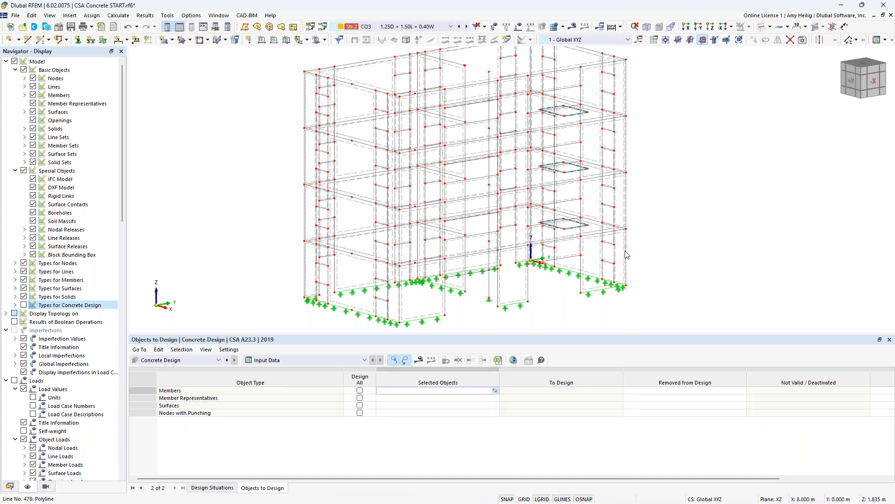
left_click(762, 26)
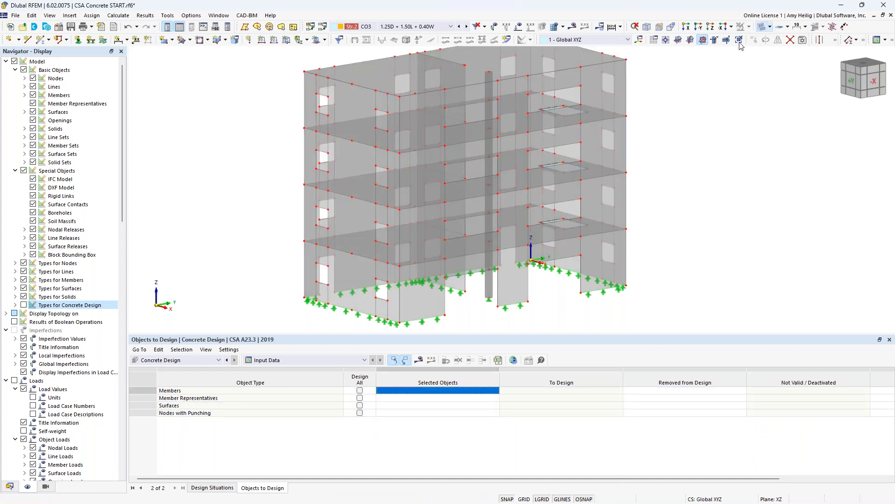
left_click(444, 390)
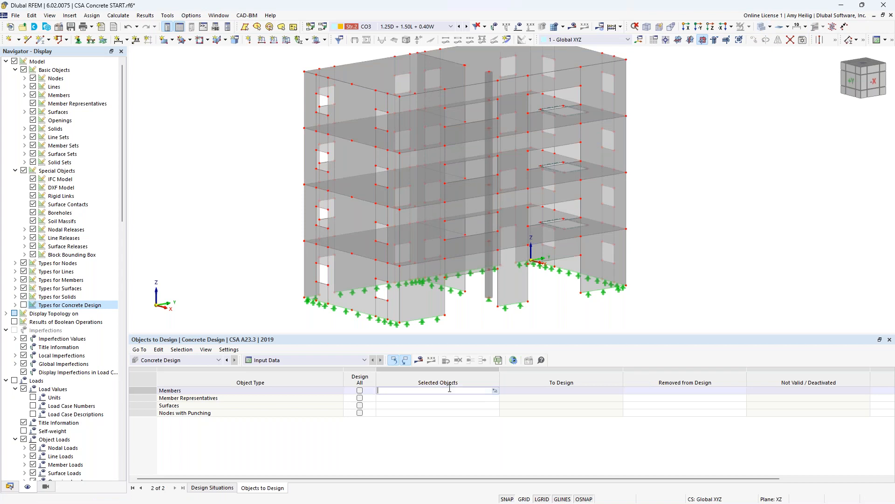
left_click(494, 391)
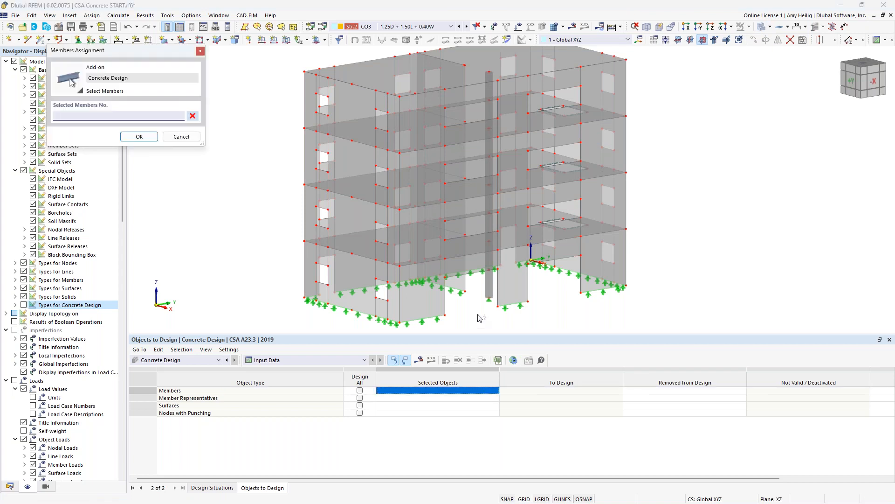
left_click(492, 288)
left_click(493, 207)
left_click(490, 175)
left_click(487, 111)
left_click(139, 136)
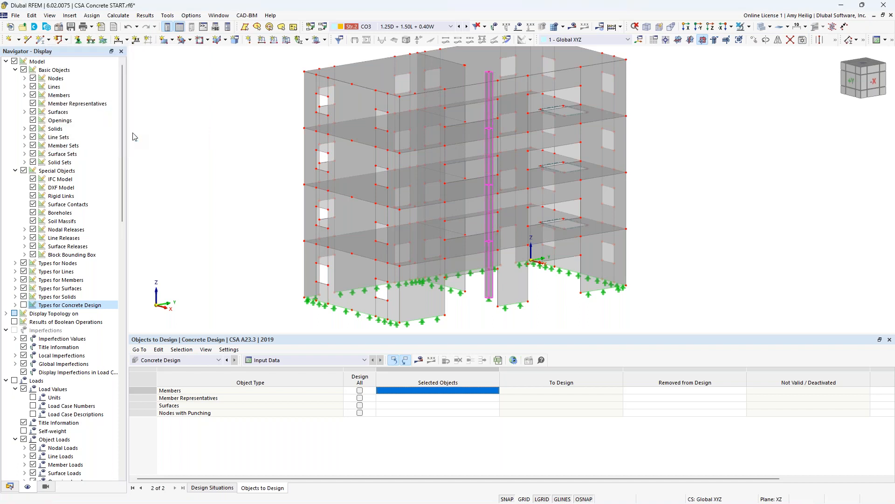
- Enter member representative 1 for design and pick the lowest floor slab, surface 79, as the surface to design
left_click(416, 398)
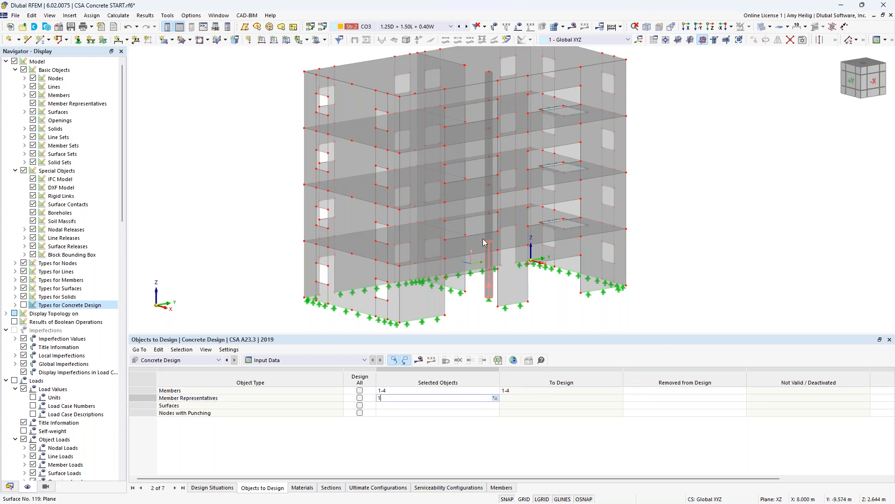
left_click(394, 405)
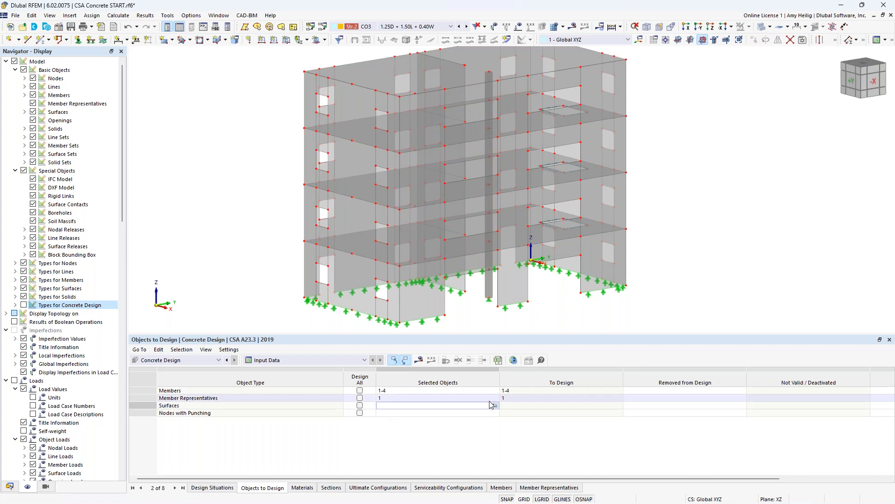
left_click(495, 405)
left_click(544, 221)
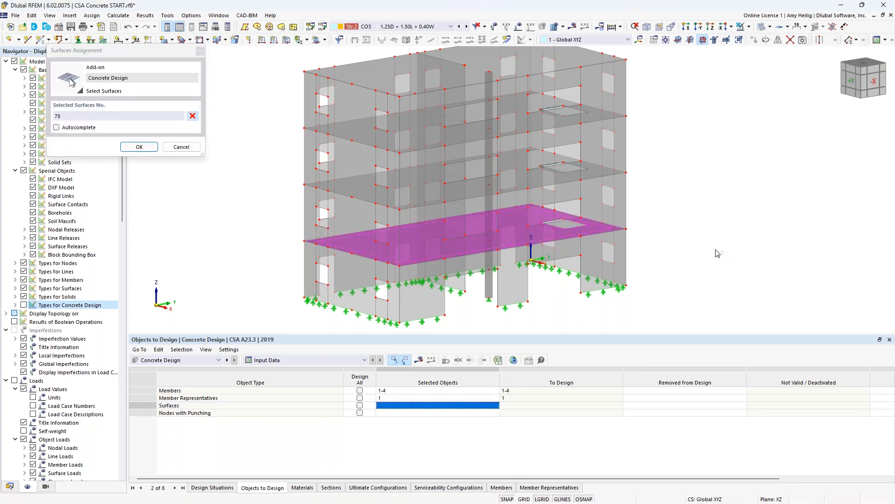
left_click(139, 146)
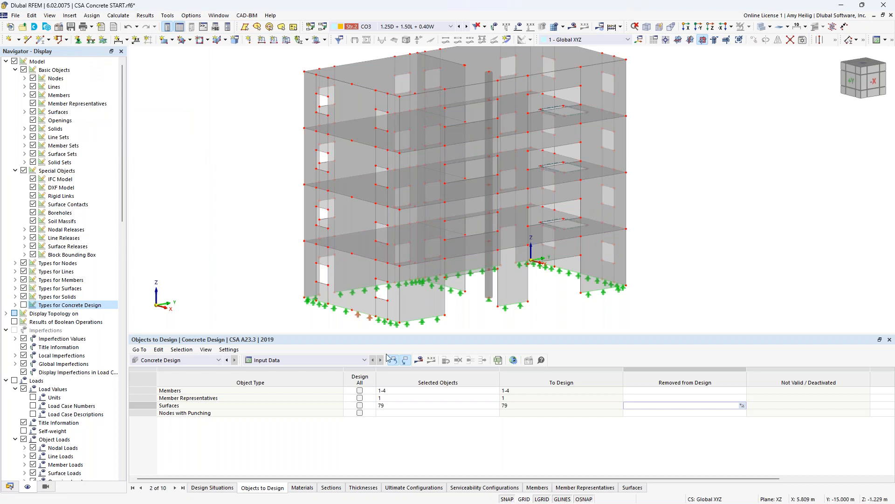
- Pick the column and wall-end nodes 175 and 199 on the lowest slab as the nodes with punching to design
left_click(397, 413)
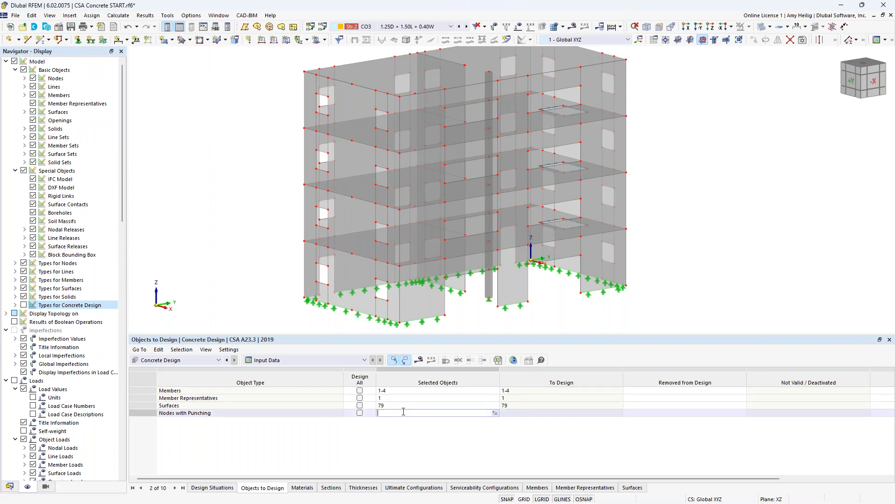
left_click(495, 413)
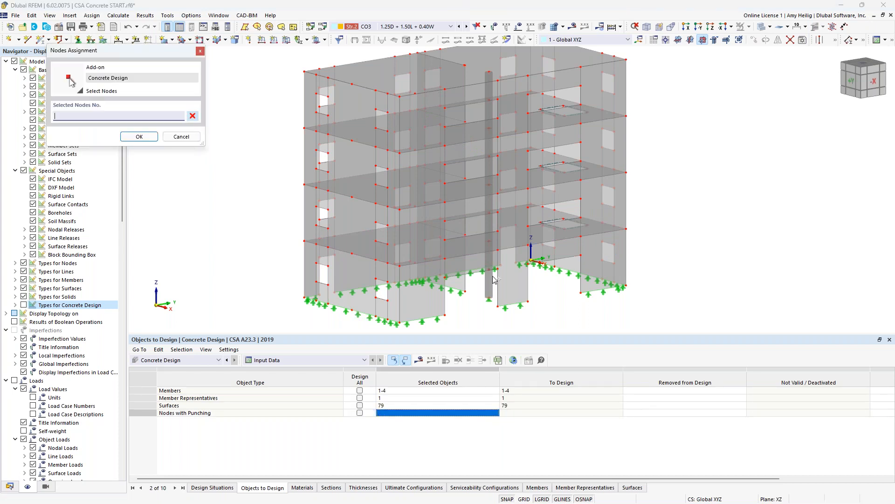
left_click(490, 242)
left_click(463, 235)
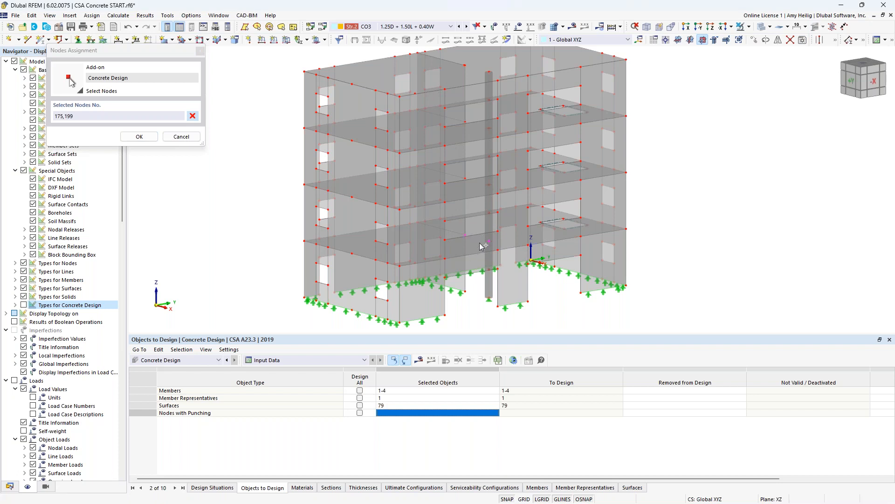
left_click(140, 136)
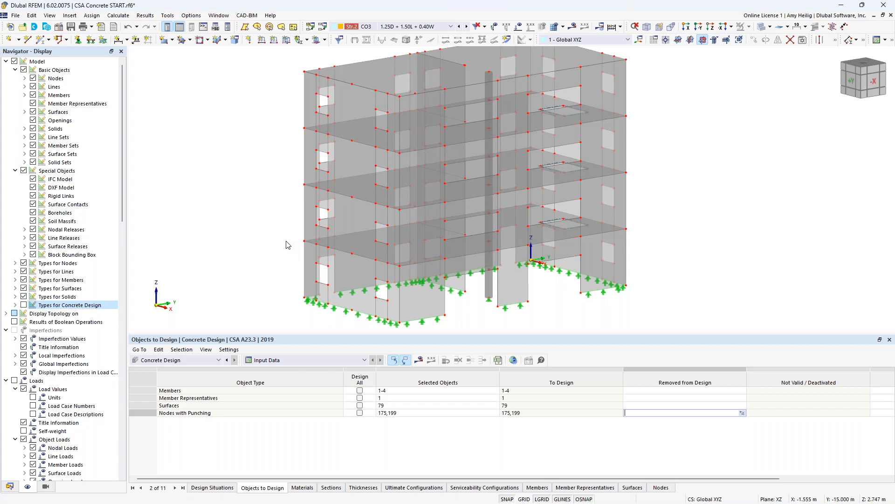
- Run the concrete design calculation and display its design check results
left_click(418, 360)
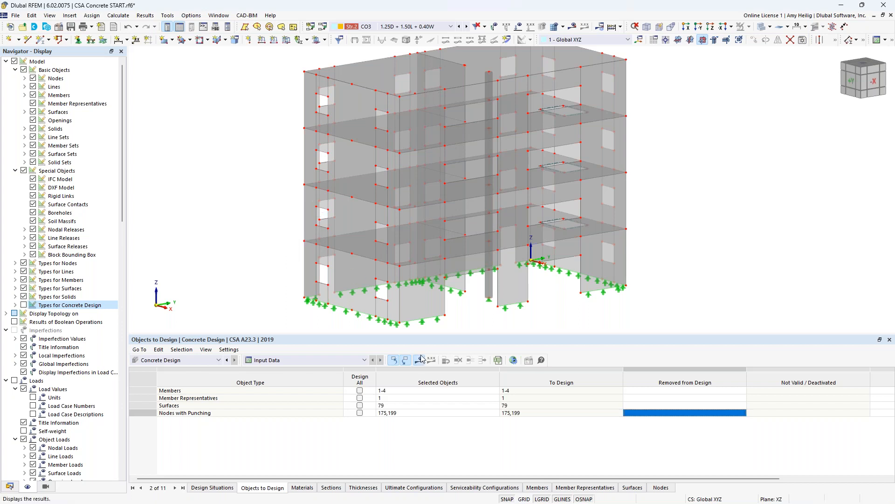
left_click(485, 297)
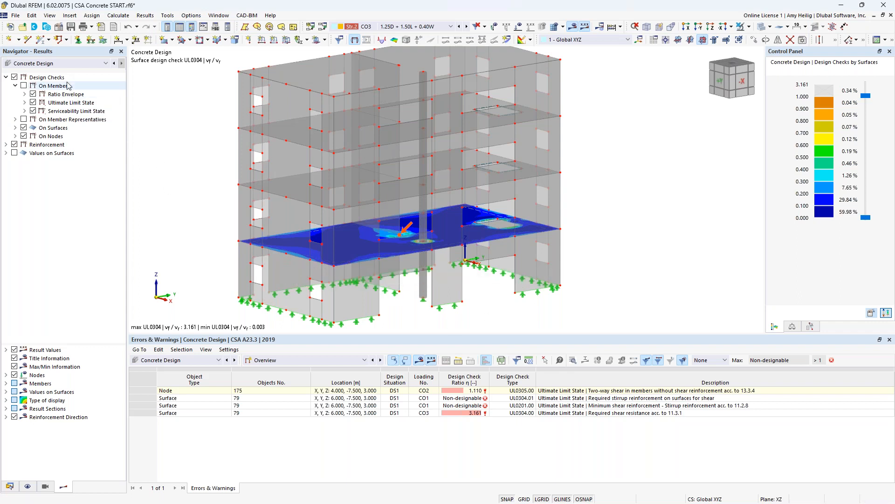
- Switch to the static analysis results and view the global deformations of the whole building for load combination CO3
left_click(64, 65)
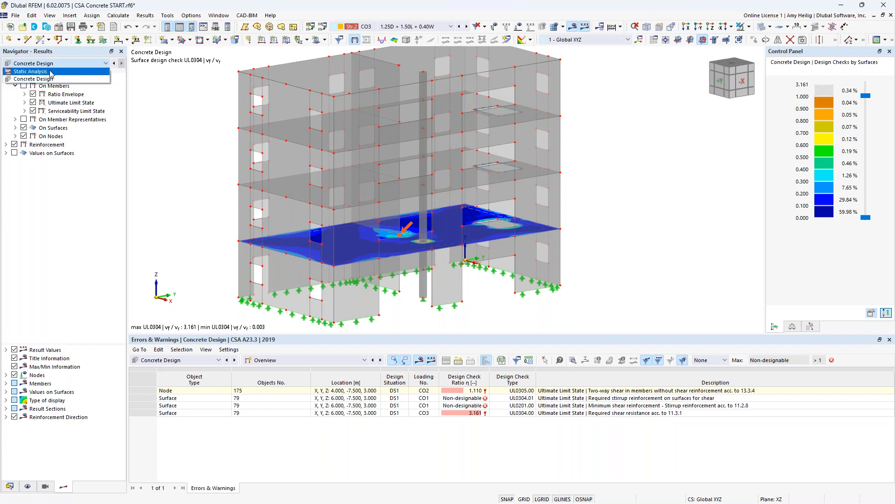
left_click(52, 71)
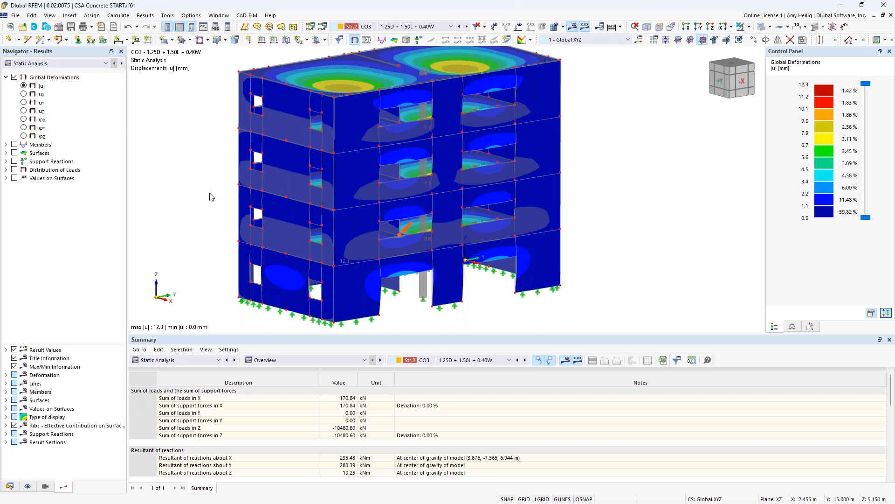
scroll(208, 182, "down", 2)
middle_click_drag(210, 194, 297, 216)
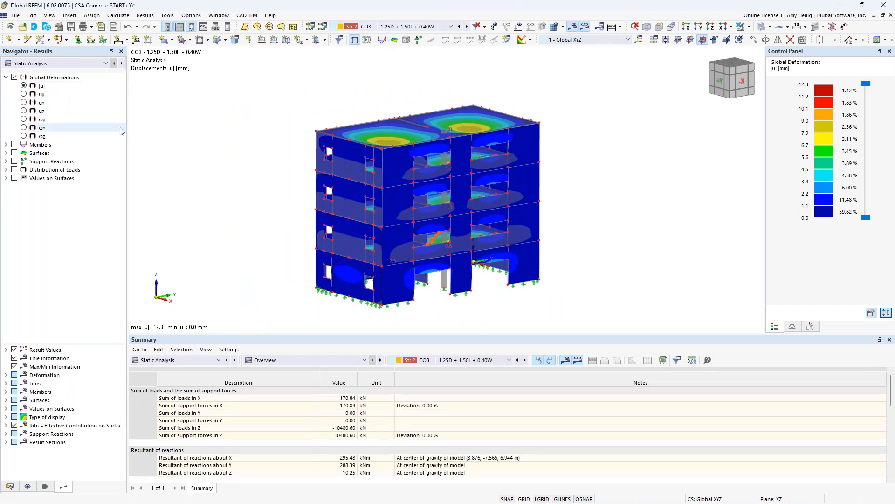
left_click(411, 27)
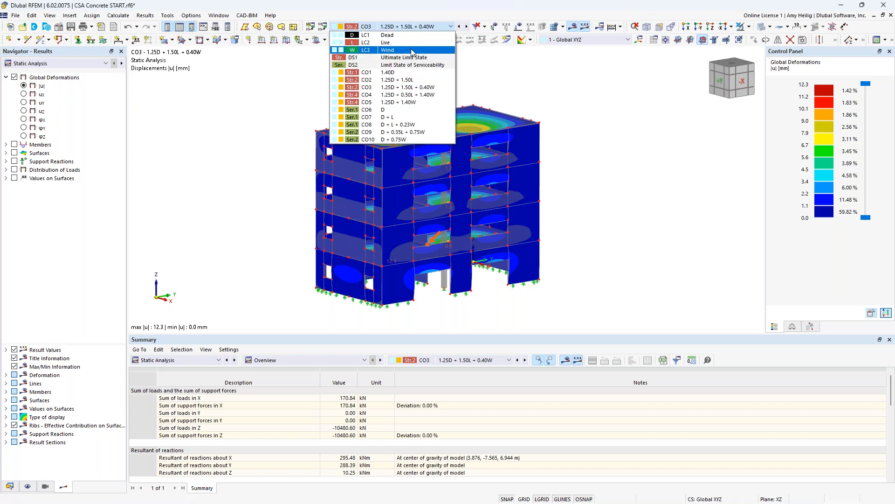
left_click(414, 73)
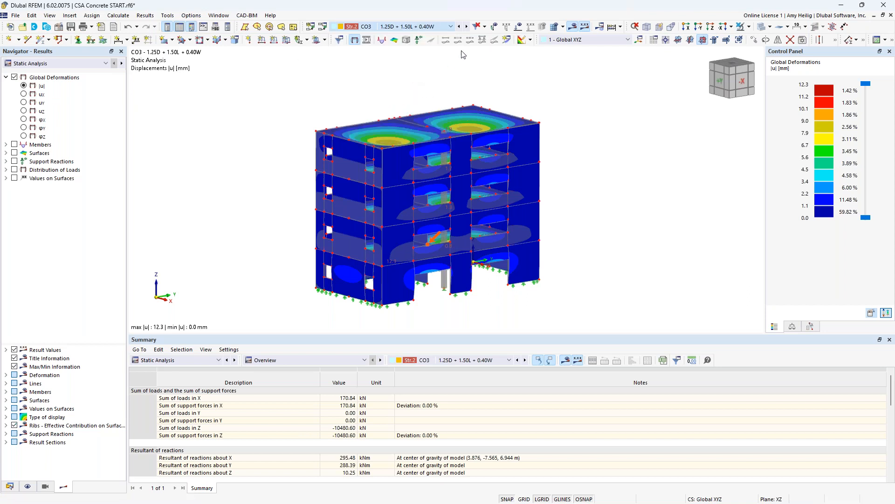
left_click(466, 27)
left_click(467, 27)
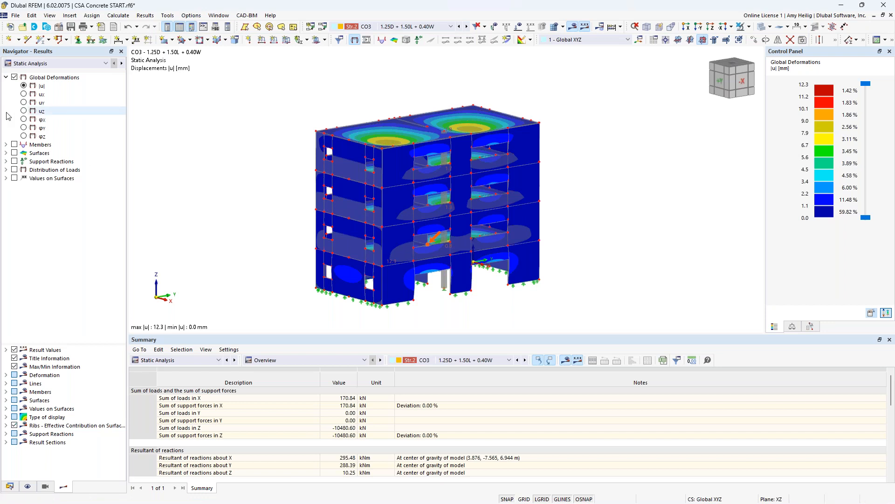
- Display the member internal forces instead of the global deformations and show the model as a wireframe
left_click(7, 145)
left_click(14, 144)
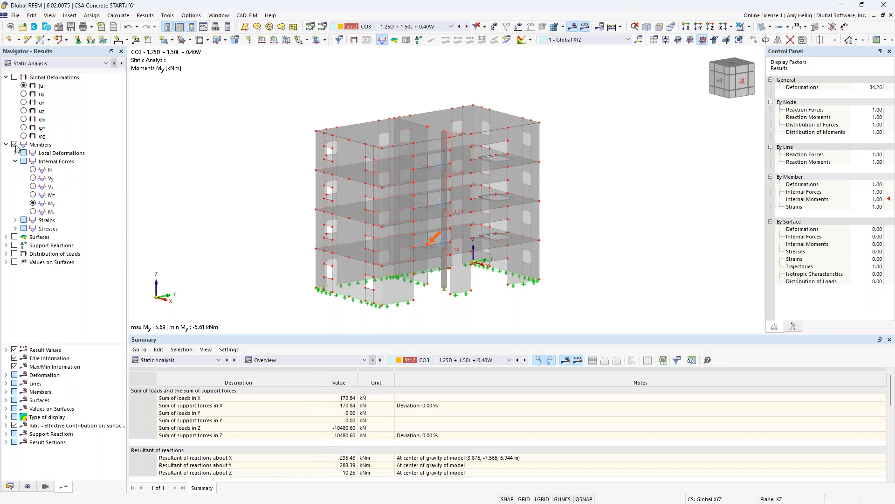
left_click(761, 27)
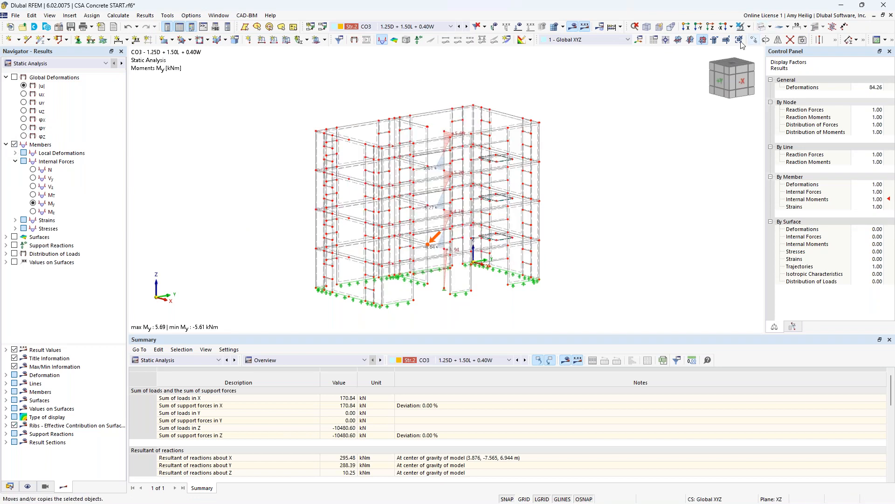
middle_click_drag(463, 275, 466, 274)
scroll(466, 275, "up", 3)
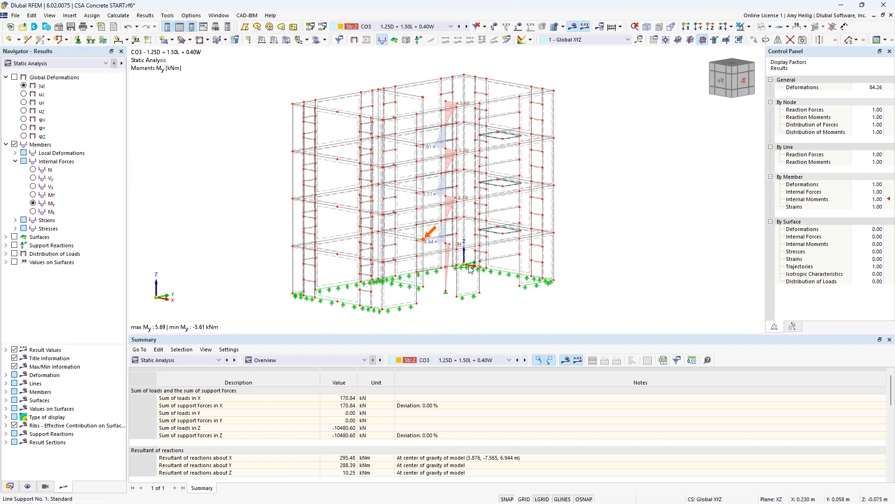
- Examine the column members' axial force N, shear force Vz and bending moment My diagrams in turn
left_click(33, 170)
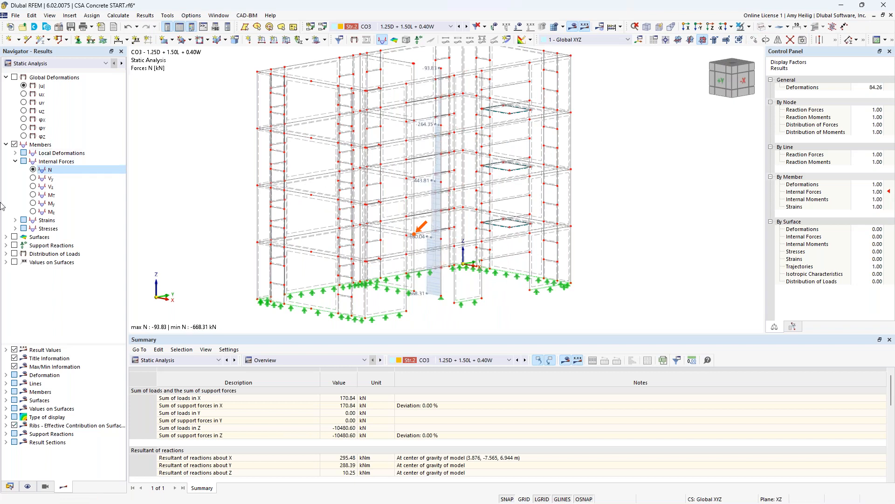
left_click(33, 186)
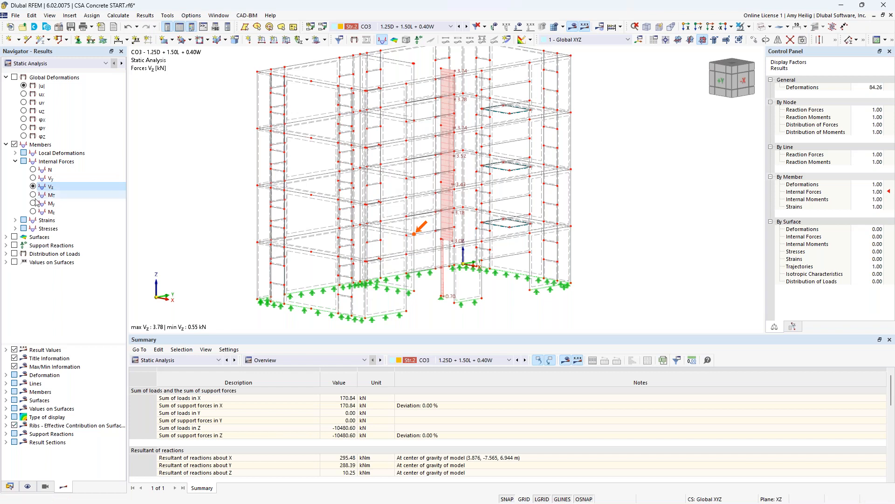
left_click(37, 204)
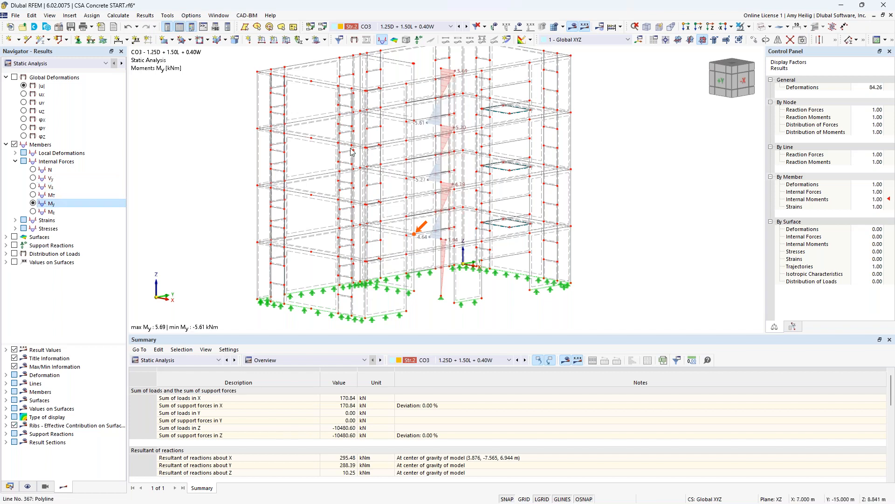
left_click(287, 359)
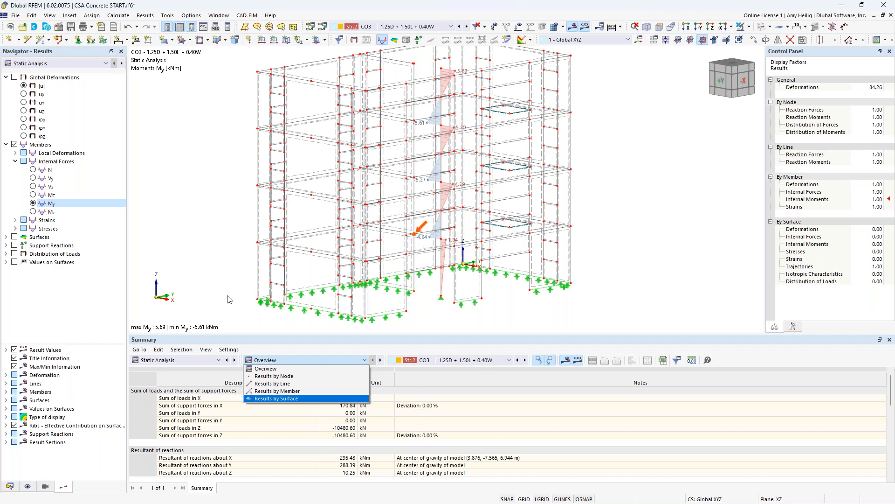
left_click(197, 248)
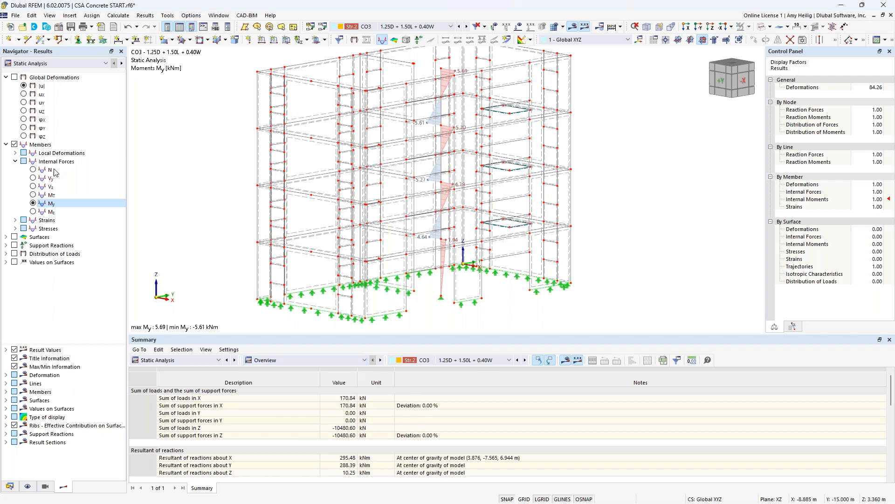
- List the surface result options and isolate the lowest floor slab using visibility by selected and related objects
left_click(6, 144)
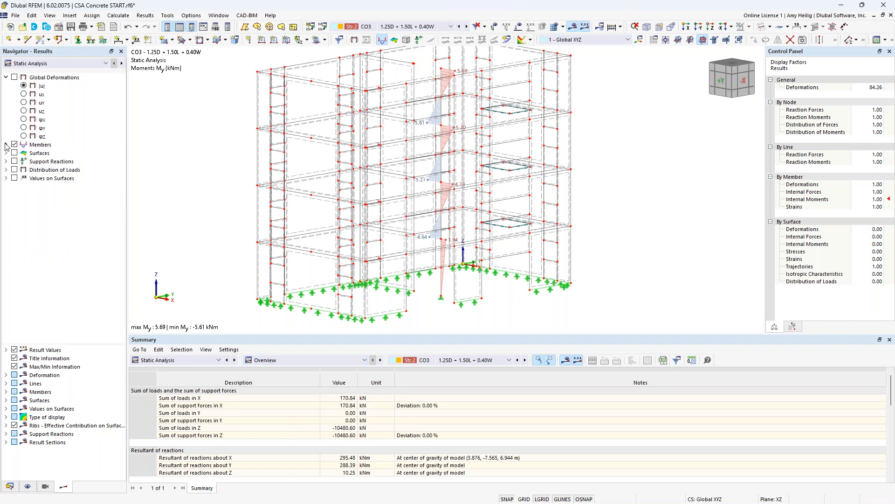
left_click(6, 153)
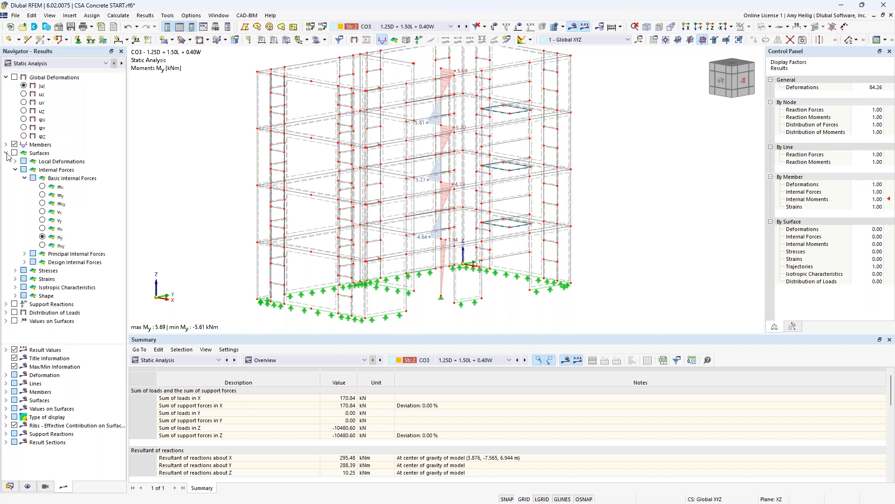
middle_click_drag(601, 288, 527, 267, "ctrl")
left_click_drag(239, 223, 587, 255)
left_click(750, 26)
left_click(756, 38)
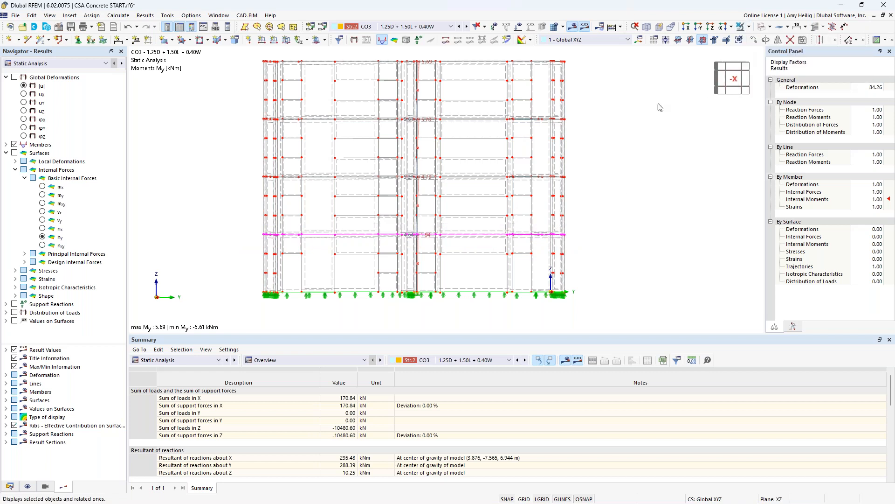
middle_click_drag(339, 189, 366, 206, "ctrl")
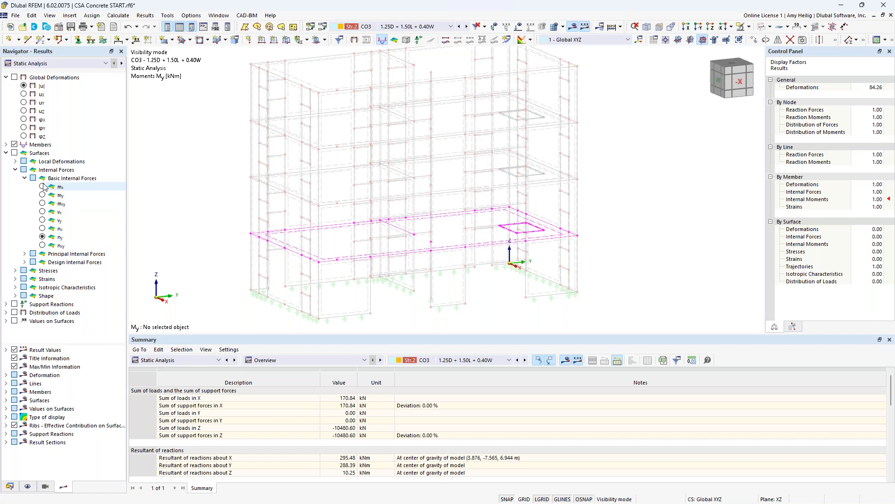
- Display surface results without member results and show the basic internal moment mx on the lowest slab
left_click(14, 153)
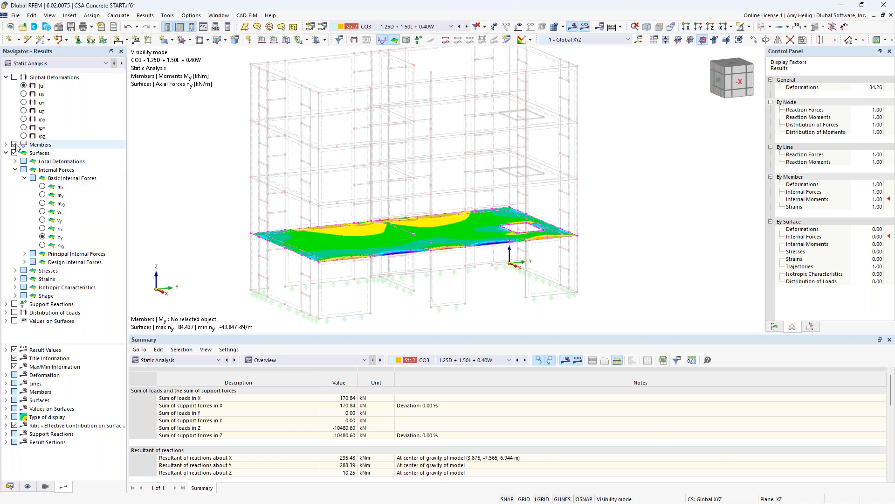
left_click(15, 145)
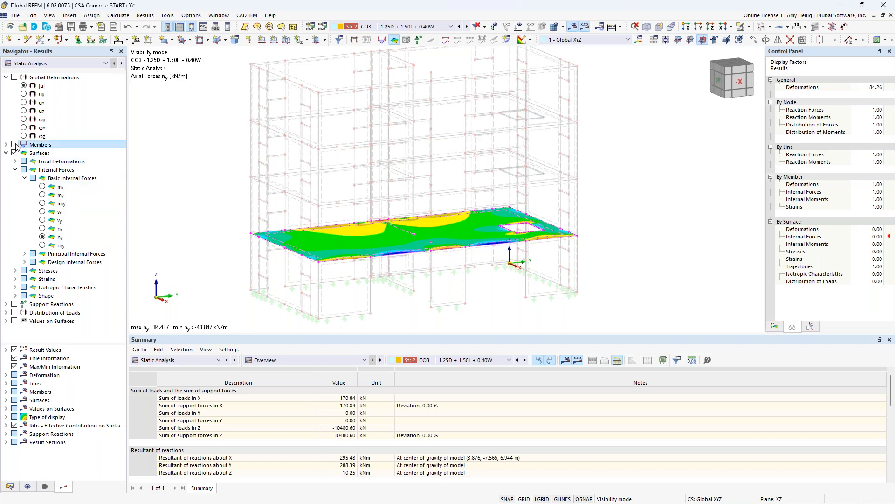
left_click(43, 187)
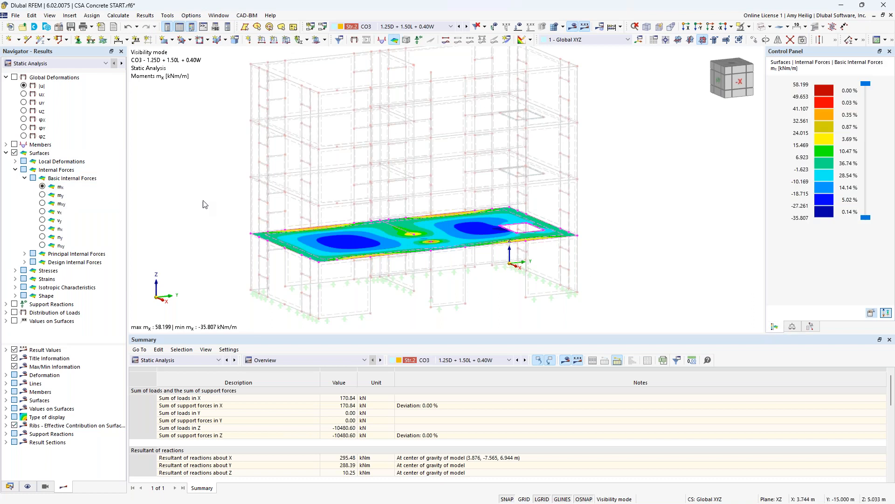
- Examine the lowest slab's moments my and mxy and its axial forces nx and ny in turn
left_click(42, 195)
left_click(42, 203)
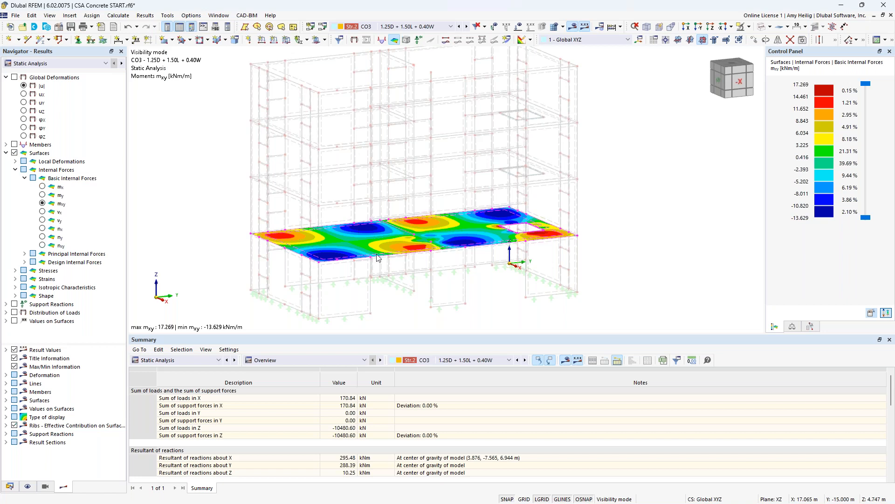
left_click(42, 228)
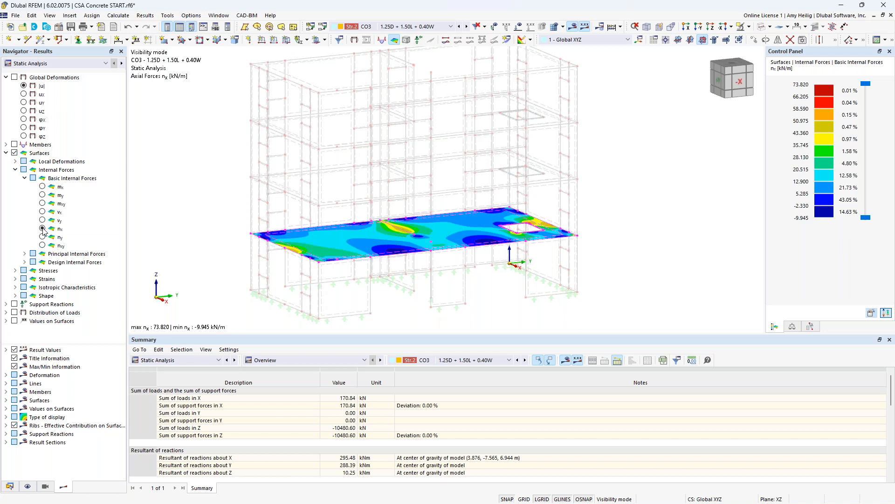
left_click(43, 237)
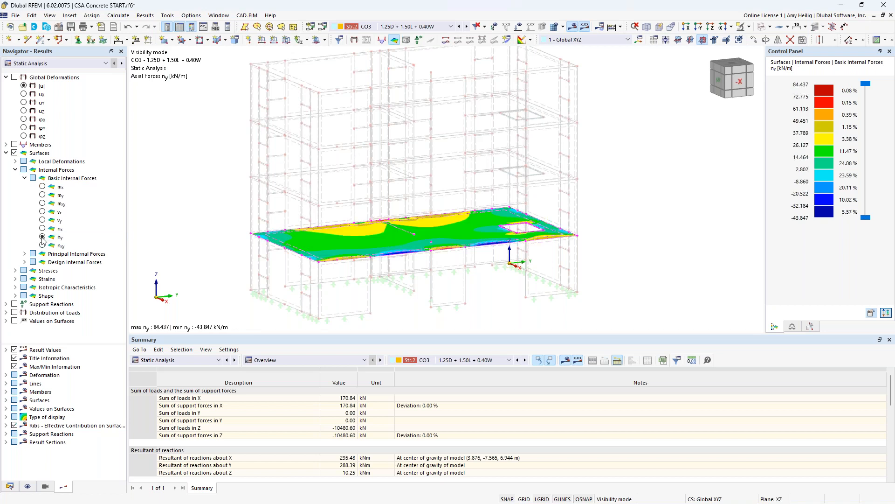
scroll(401, 252, "up", 1)
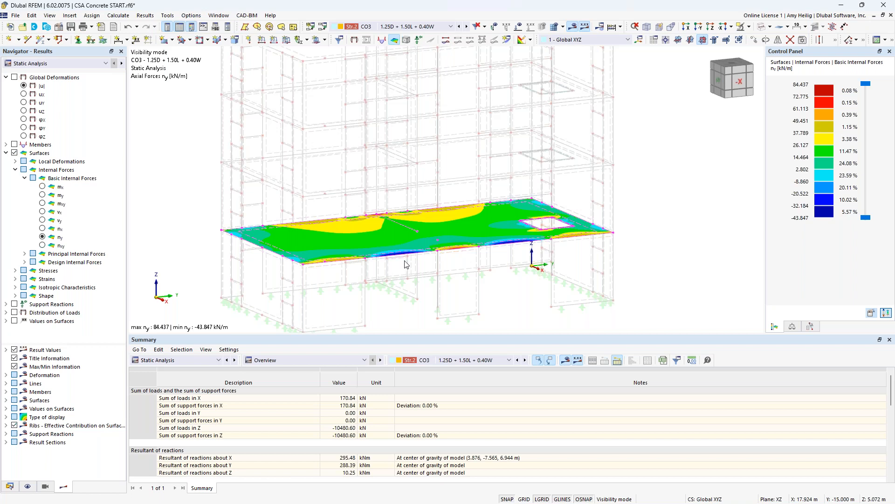
- Cancel the visibility mode to show the full model and return to the Concrete Design results
left_click(6, 152)
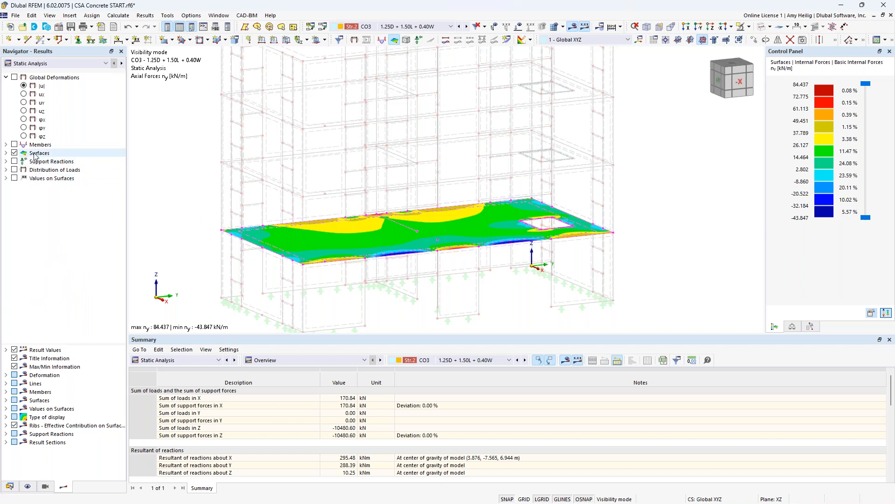
left_click(750, 27)
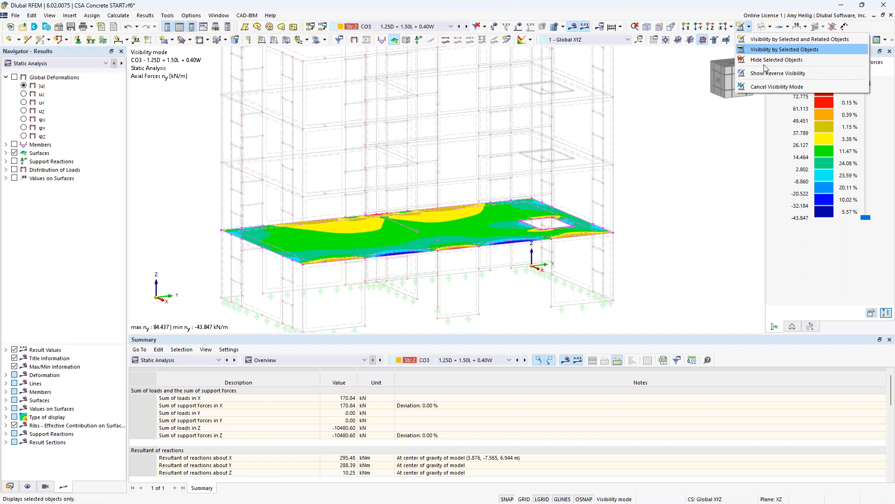
left_click(767, 87)
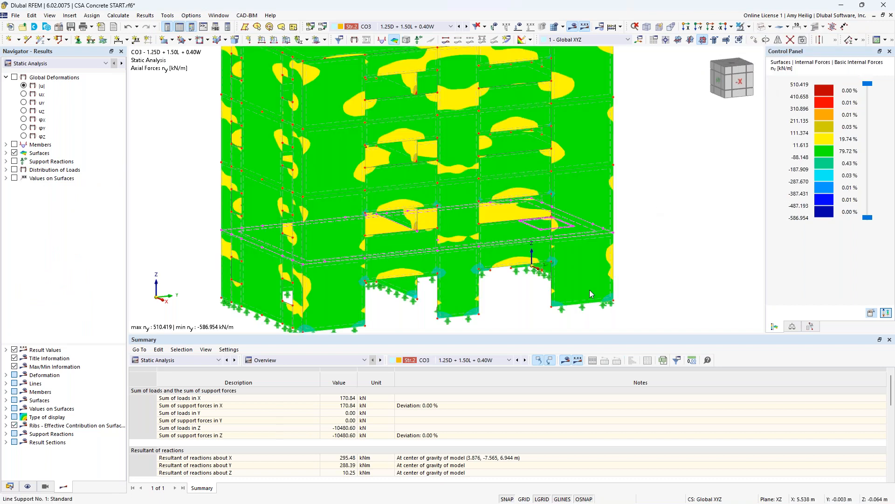
left_click(68, 64)
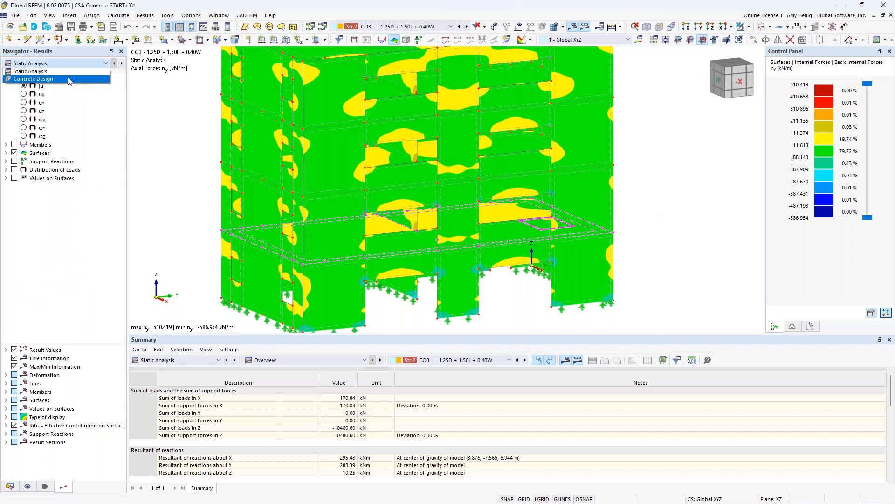
left_click(47, 79)
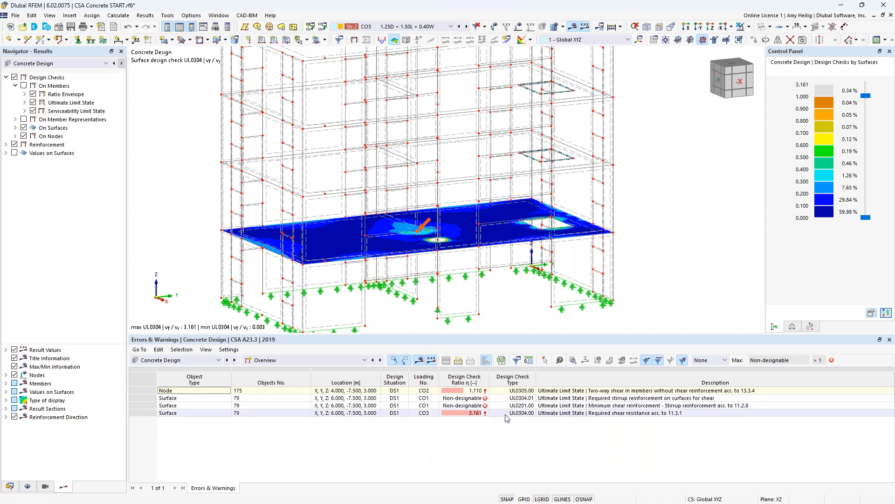
- Show the design ratios on members in the results table and enlarge the table area
left_click(308, 362)
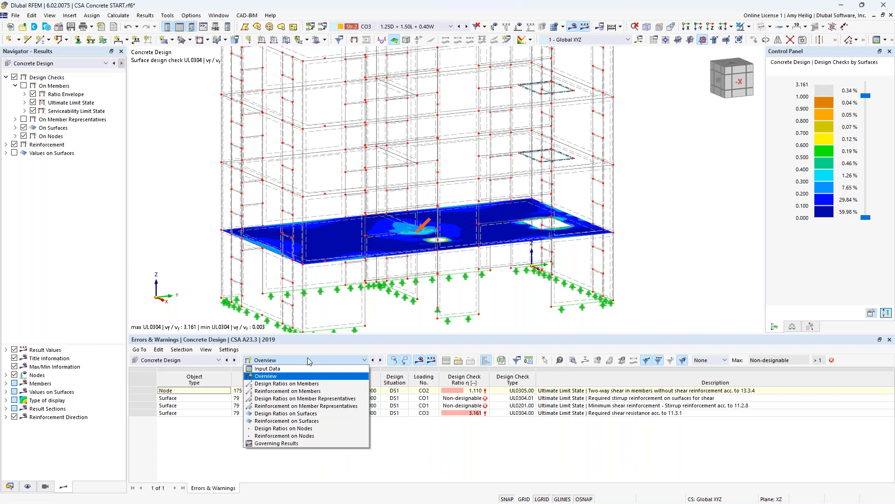
left_click(300, 385)
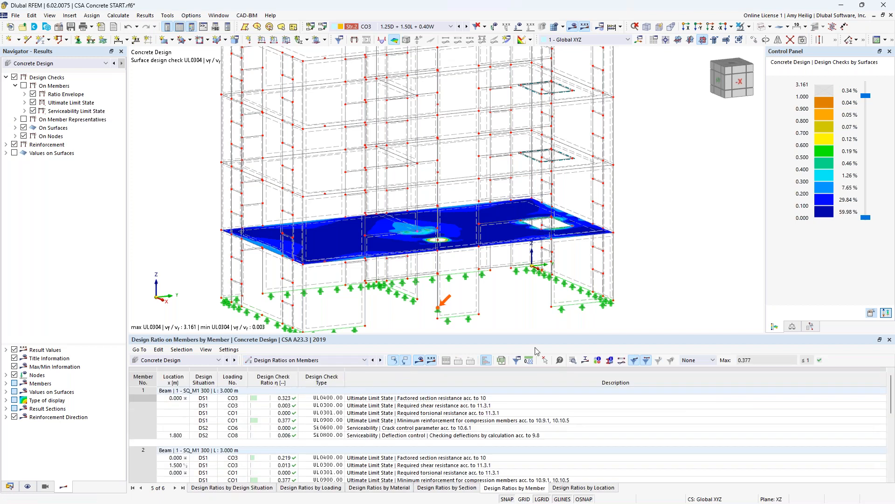
left_click_drag(503, 334, 503, 300)
scroll(483, 224, "down", 2)
- Display the design checks on members in the model and hide those on surfaces and nodes
left_click(23, 85)
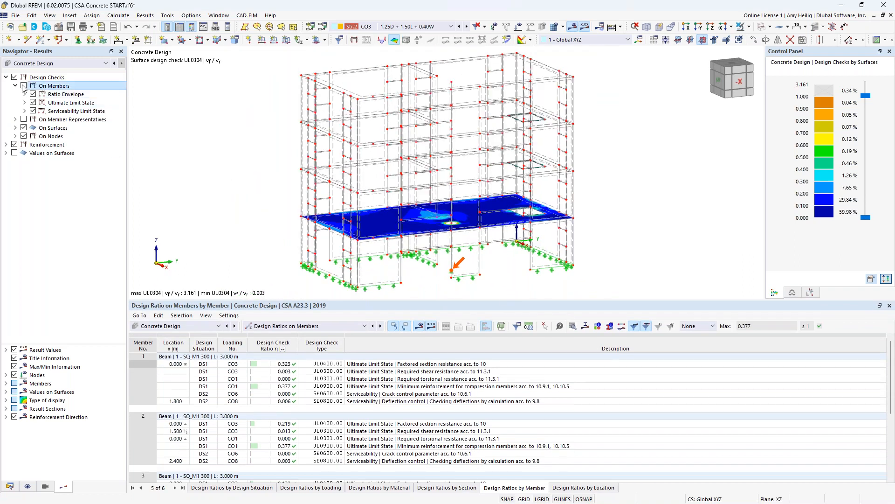
left_click(23, 127)
left_click(24, 136)
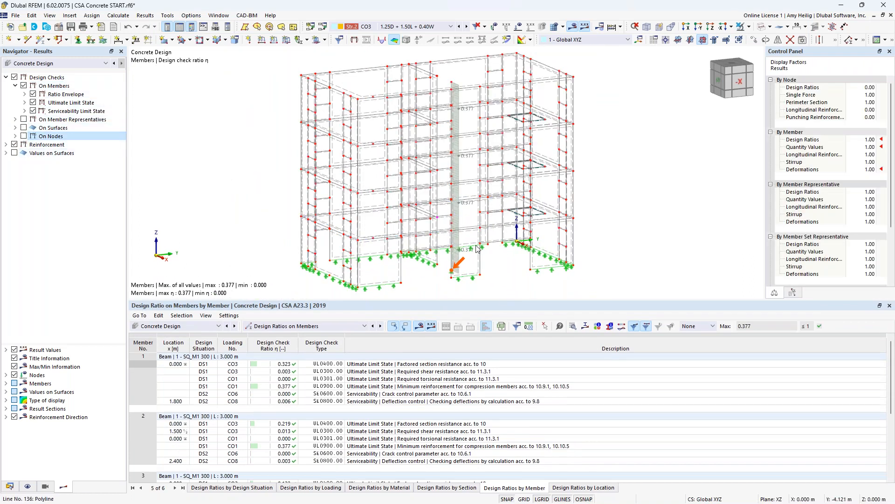
middle_click_drag(489, 244, 508, 245, "ctrl")
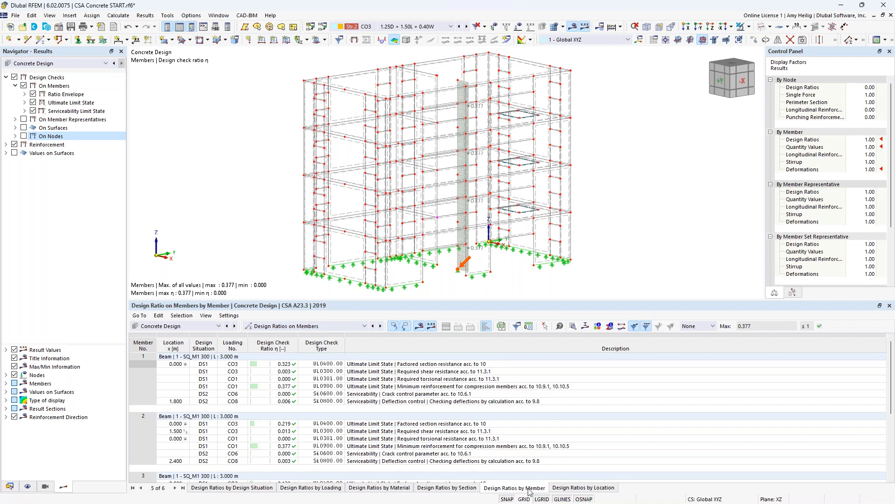
- Review the design checks listed by member for the first three column members in the results table
left_click(457, 379)
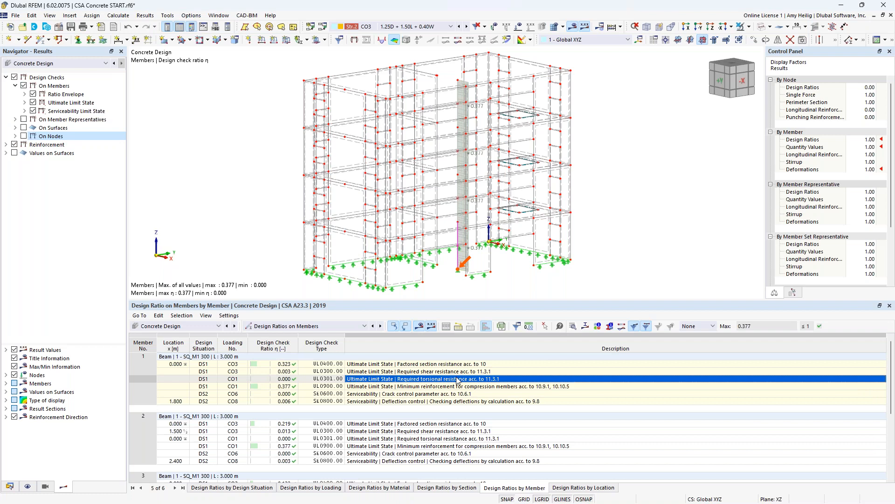
left_click(439, 432)
scroll(440, 431, "down", 3)
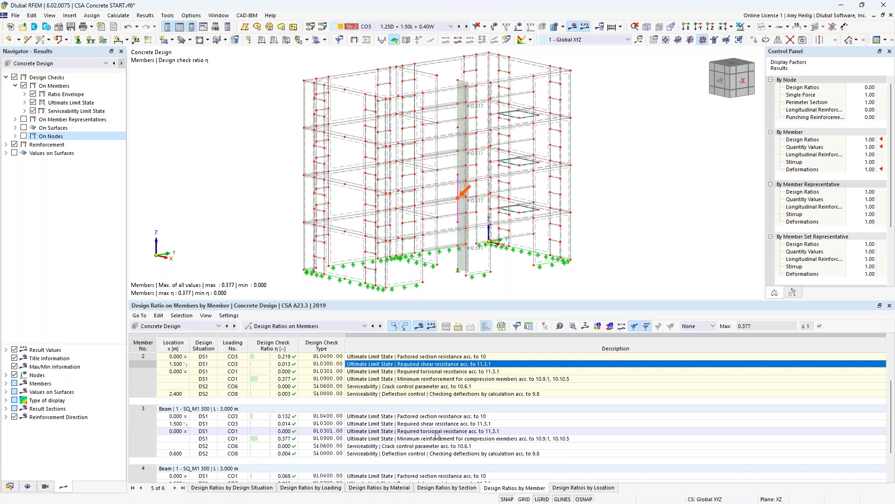
left_click(437, 432)
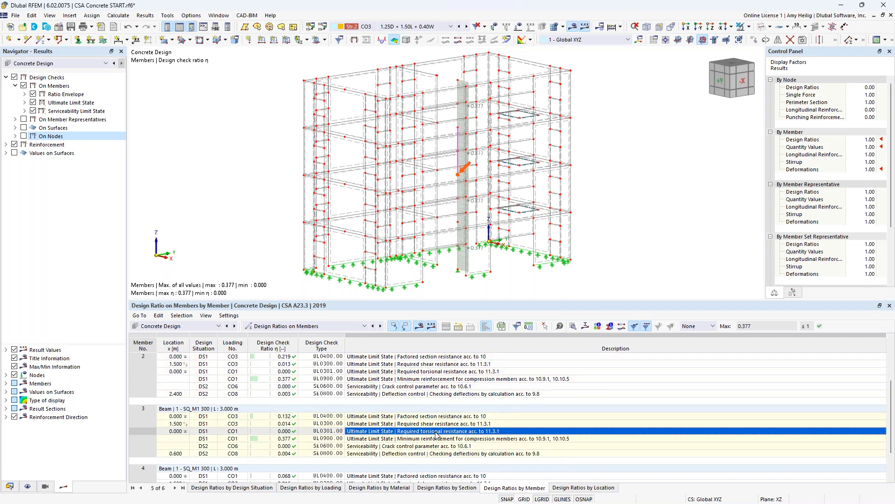
scroll(437, 433, "up", 3)
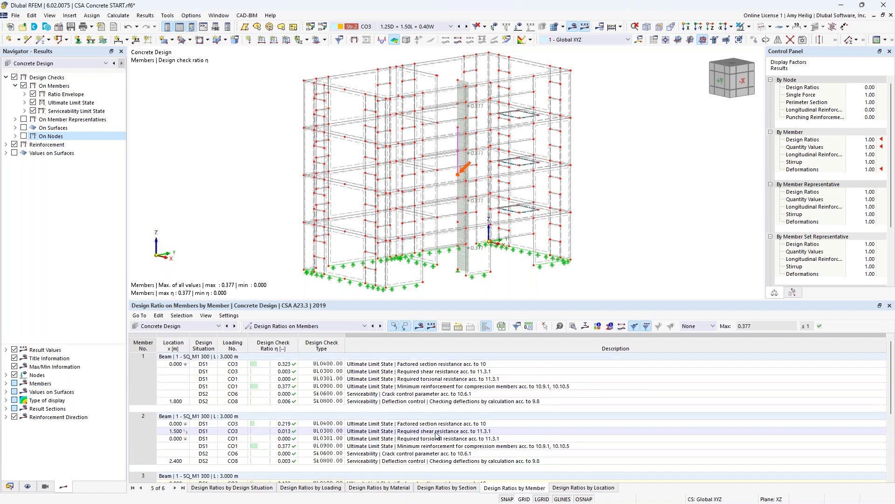
- Open the design check details of member 1's factored section resistance check and examine its formulas
left_click(412, 367)
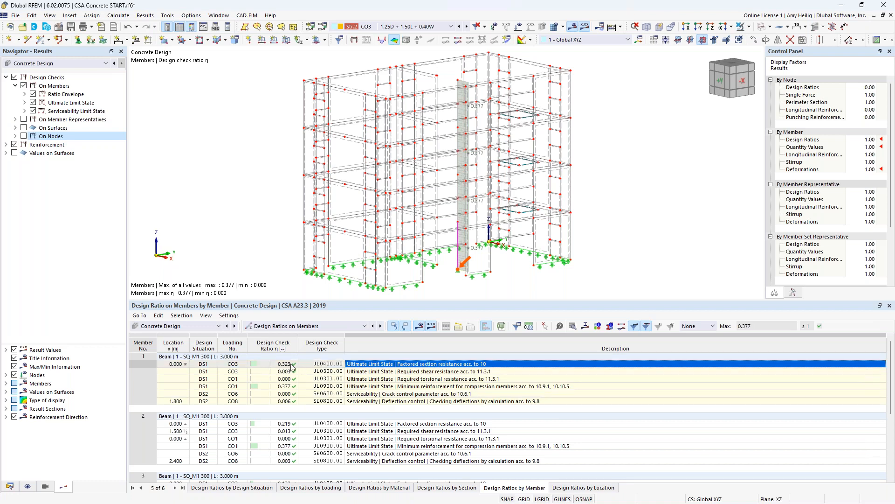
left_click(573, 327)
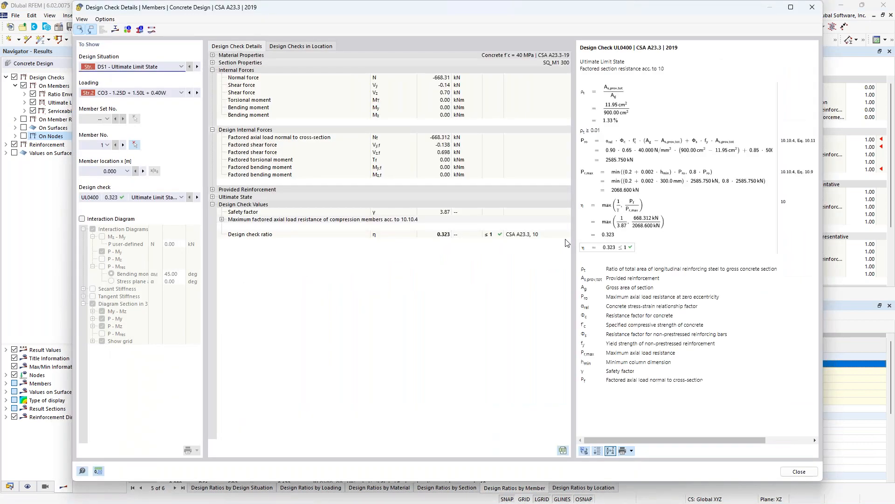
scroll(639, 161, "up", 2, "ctrl")
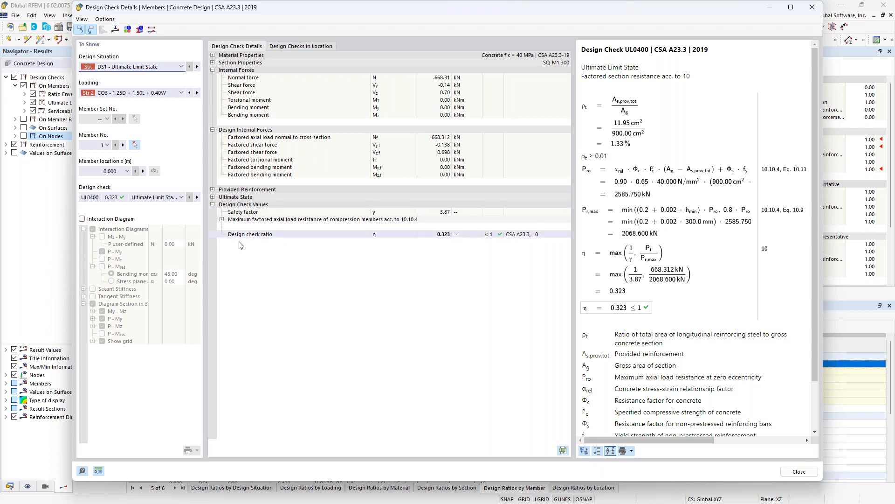
- Show the details of check UL0900, minimum reinforcement for compression members, and expand its ultimate state strains
left_click(181, 197)
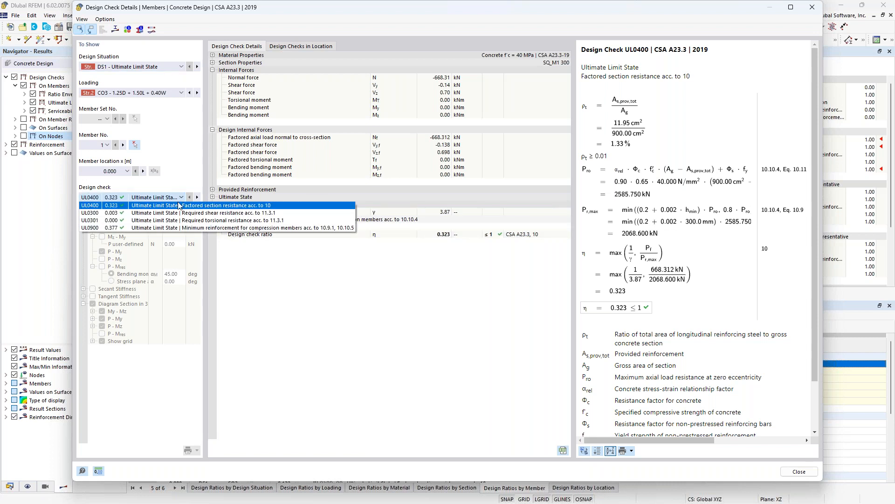
left_click(173, 228)
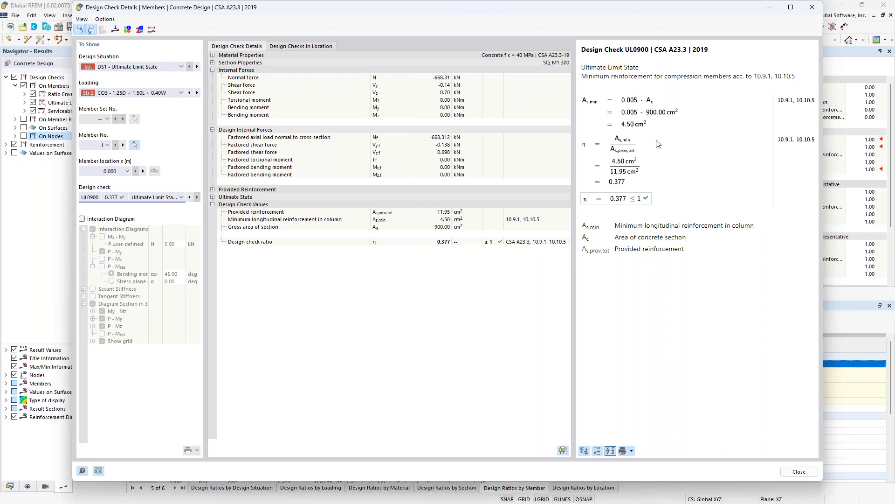
left_click(213, 197)
left_click(222, 219)
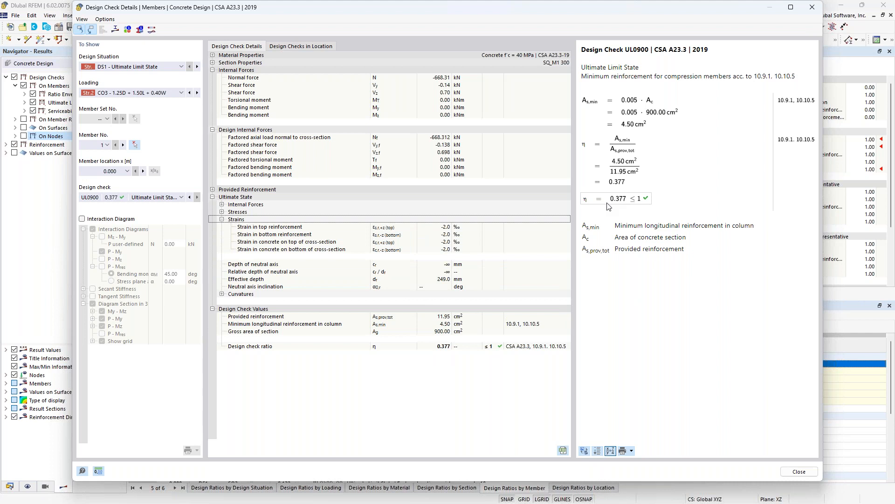
- Activate the interaction diagram for member 1, inspect its P-My and 3D diagrams, and close the design check details
left_click(82, 219)
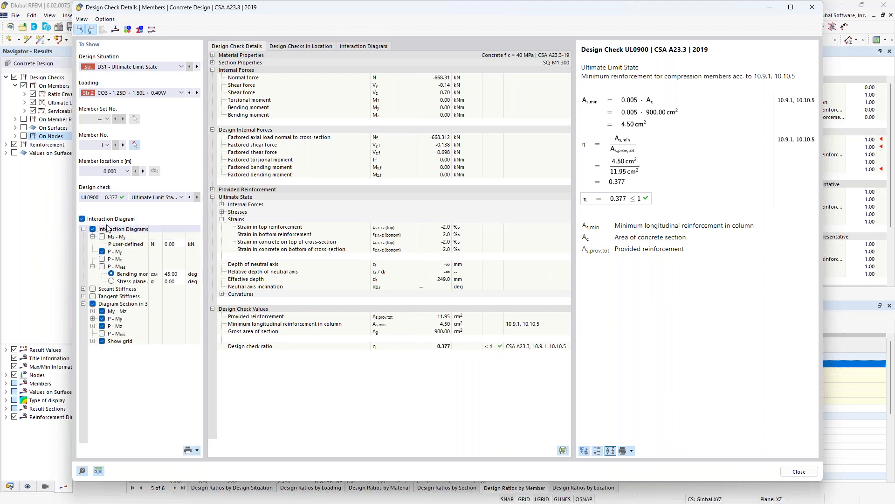
left_click(382, 47)
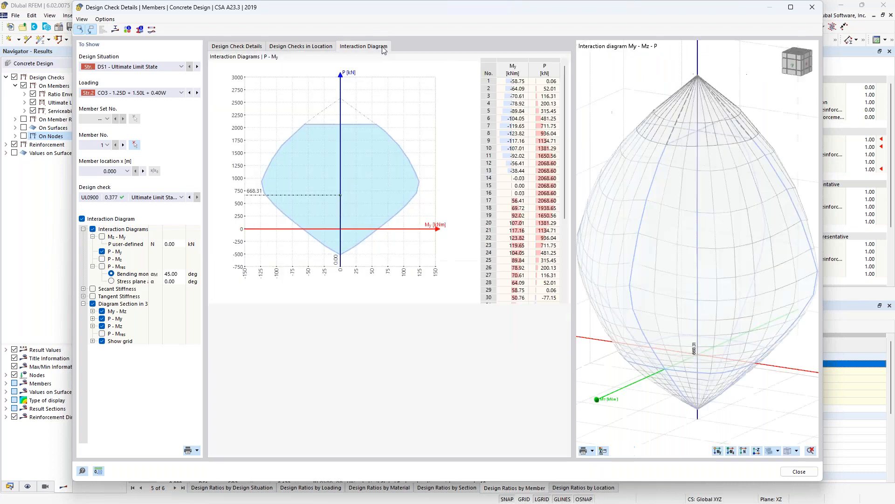
middle_click_drag(760, 311, 743, 317, "ctrl")
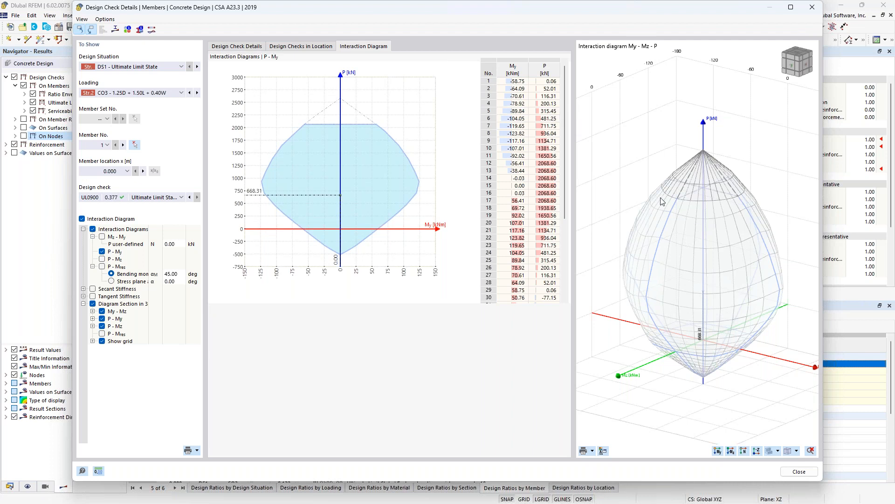
left_click(245, 47)
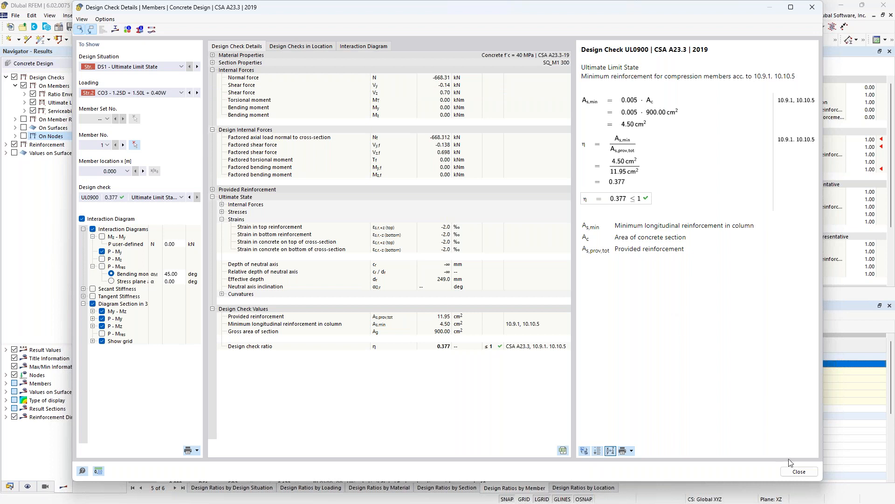
left_click(799, 471)
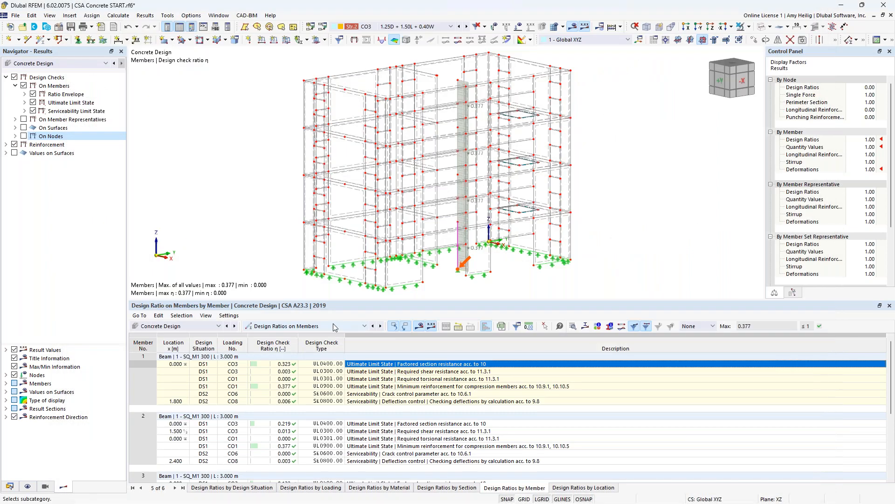
- List the design ratios on nodes and display only the UL0305 node check in the model with its color scale, hiding the member checks
left_click(335, 326)
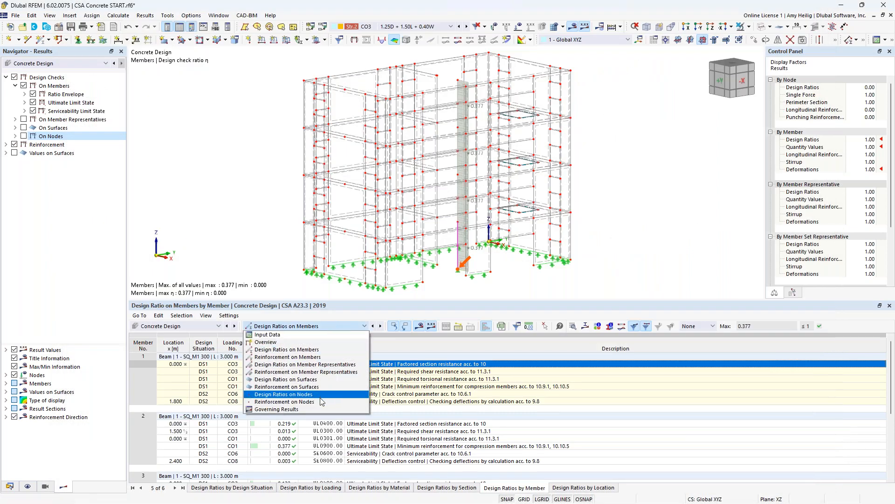
left_click(308, 394)
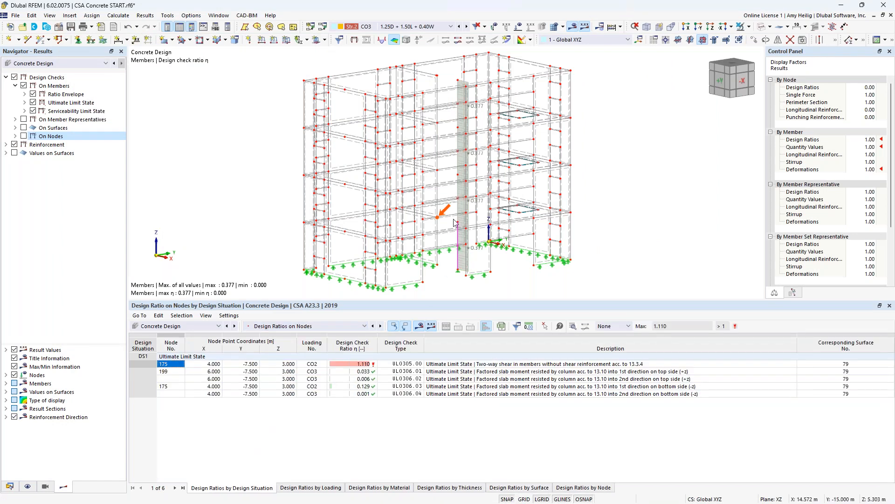
scroll(444, 228, "up", 4)
scroll(443, 229, "up", 3)
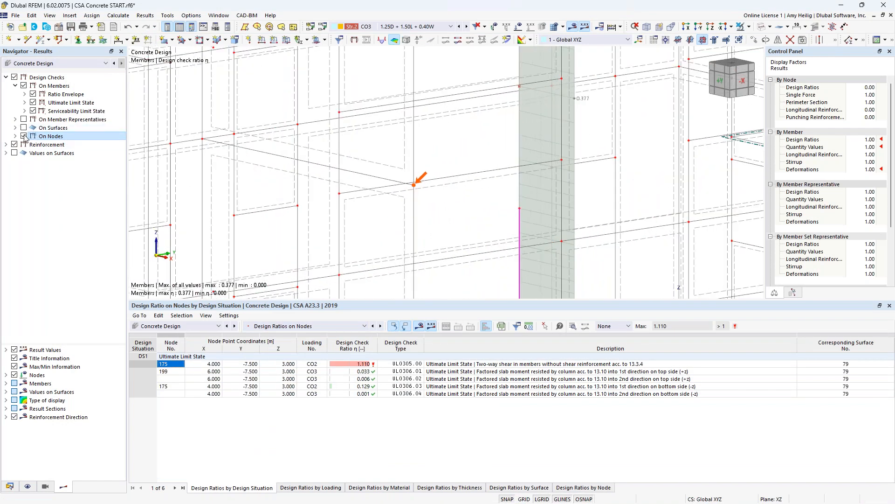
left_click(24, 86)
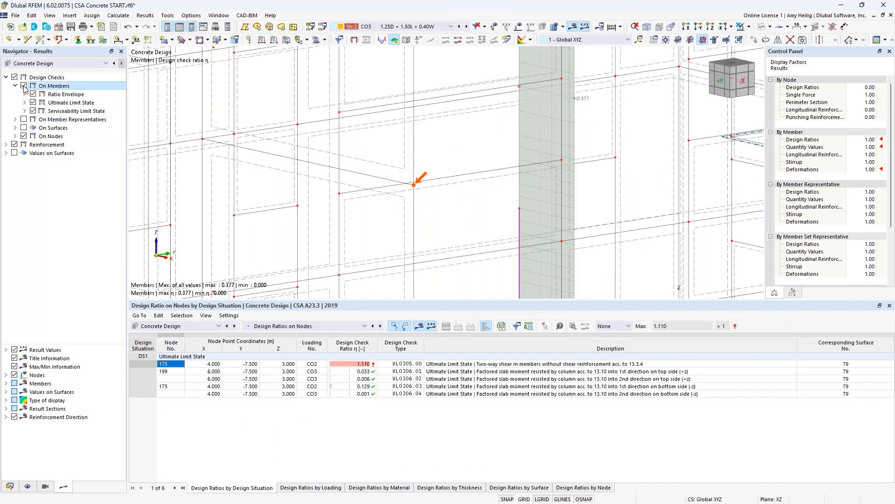
left_click(16, 136)
left_click(33, 145)
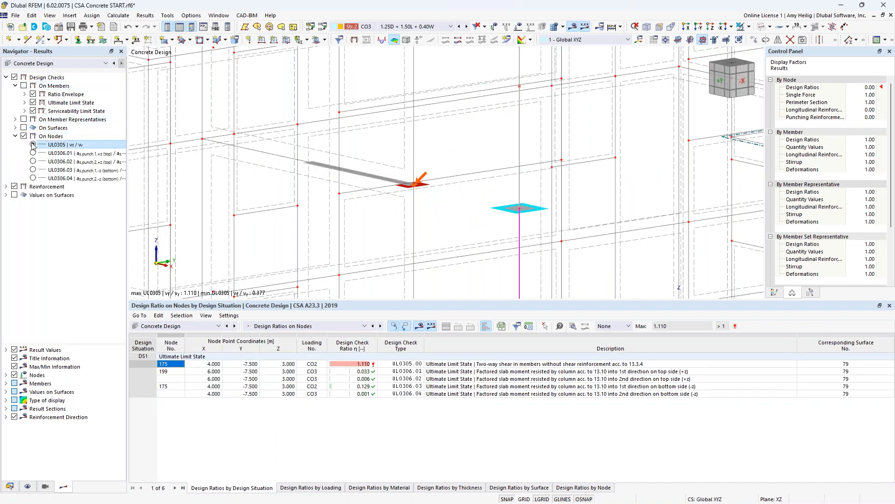
left_click(777, 292)
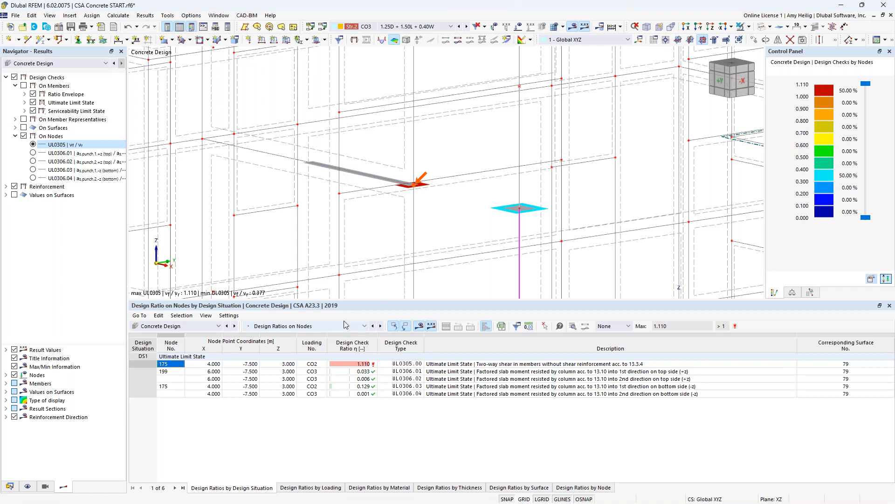
- Show the design ratios on surfaces in the results table and enlarge the table area
left_click(326, 326)
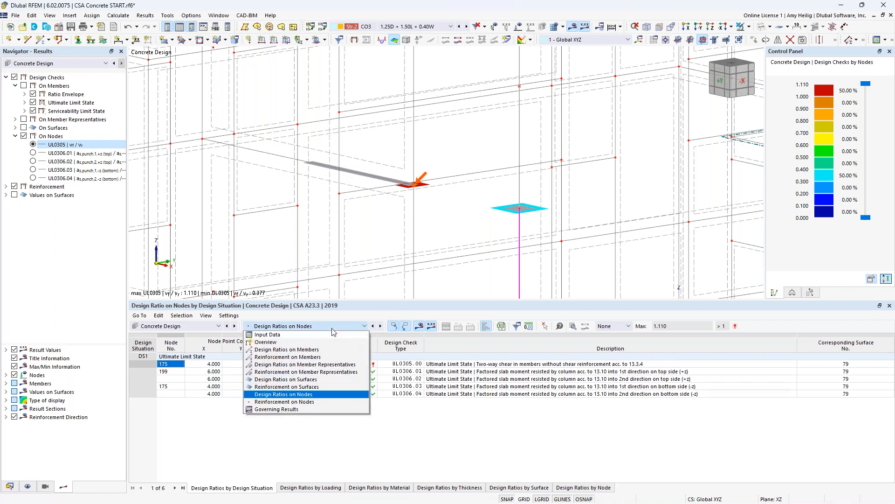
left_click(321, 381)
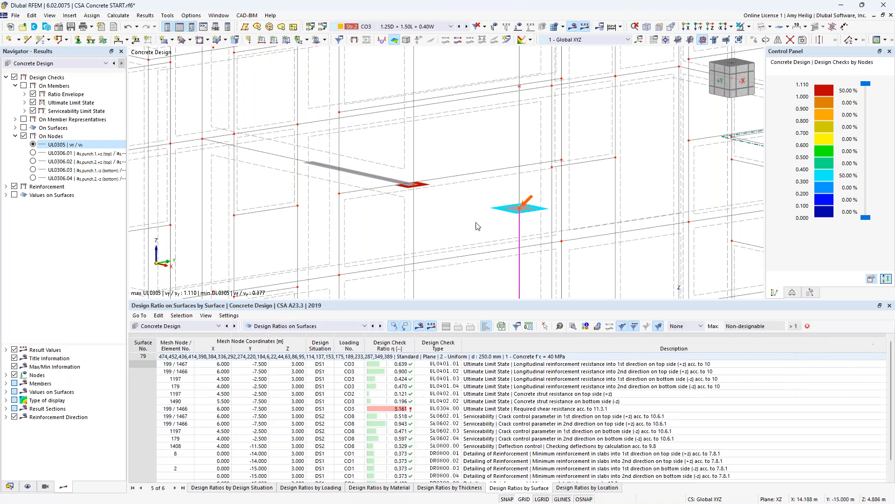
scroll(476, 224, "down", 4)
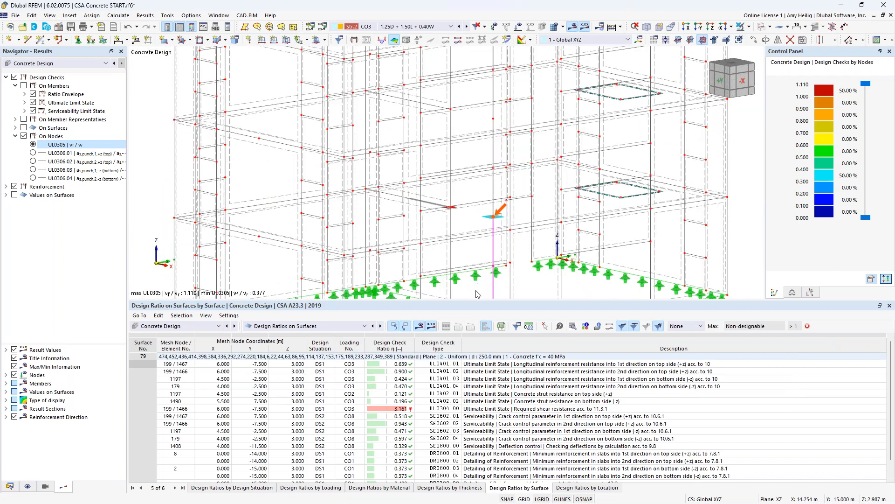
left_click_drag(478, 288, 478, 257)
middle_click_drag(576, 216, 534, 220, "ctrl")
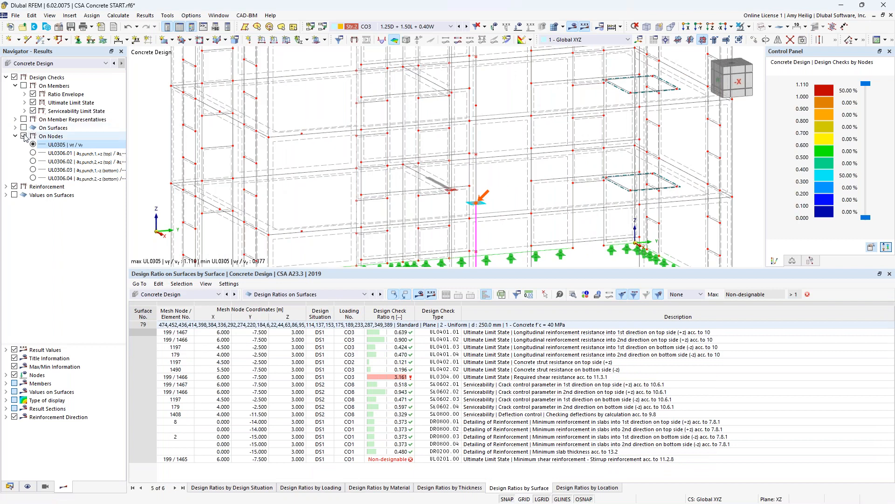
- Replace the node checks with the design checks on surfaces in the model and show their color scale
left_click(24, 136)
left_click(24, 127)
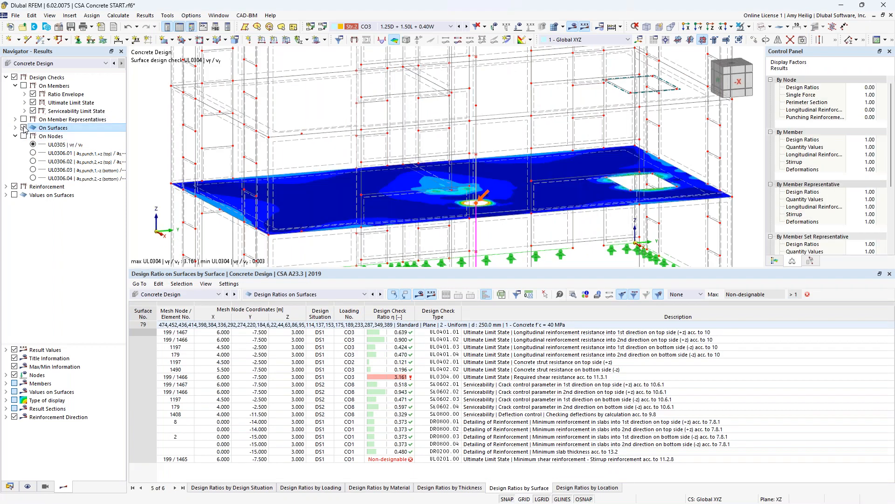
left_click_drag(866, 96, 866, 83)
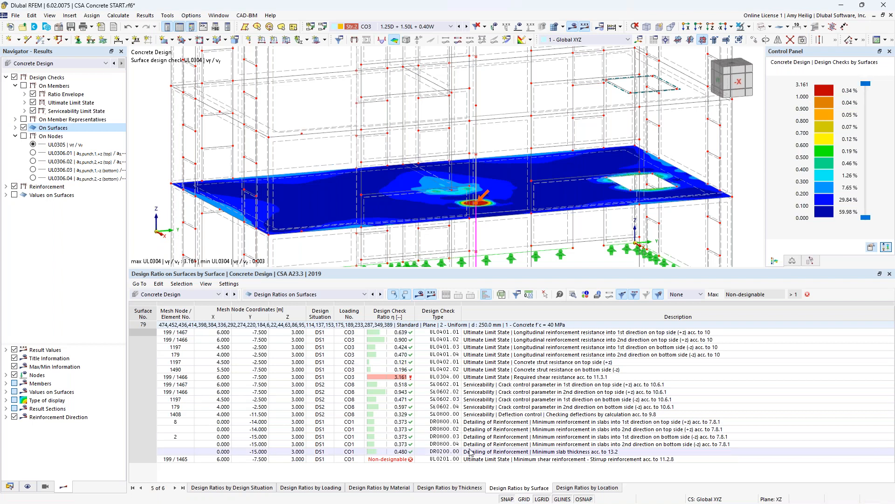
- Select the slab's required shear resistance check UL0304 and examine its ratio distribution around the column, with the table area reduced
left_click(473, 378)
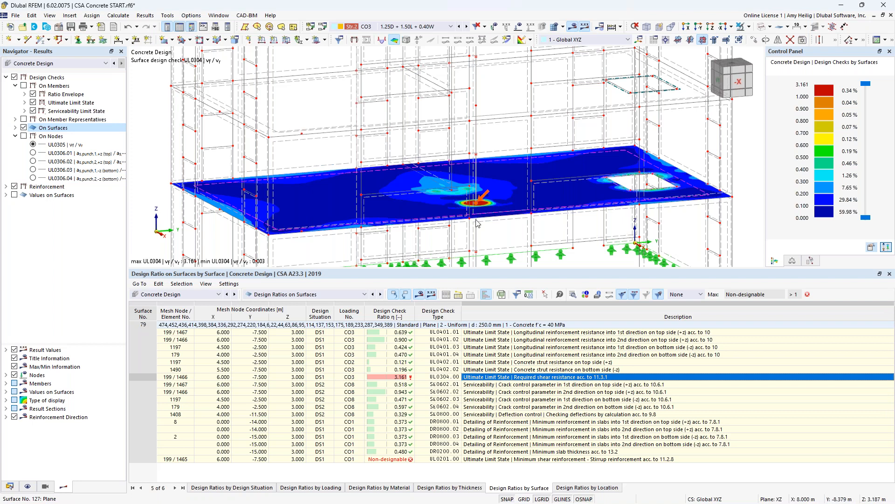
middle_click_drag(483, 230, 522, 230, "ctrl")
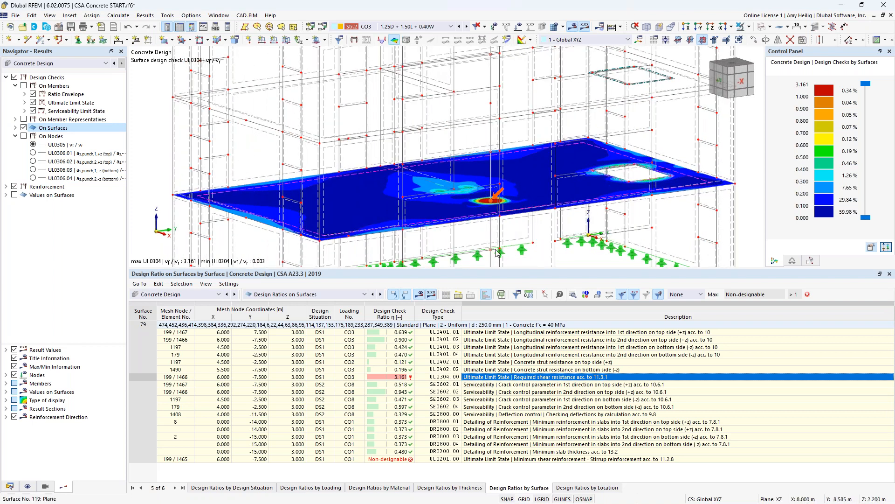
scroll(492, 211, "up", 4)
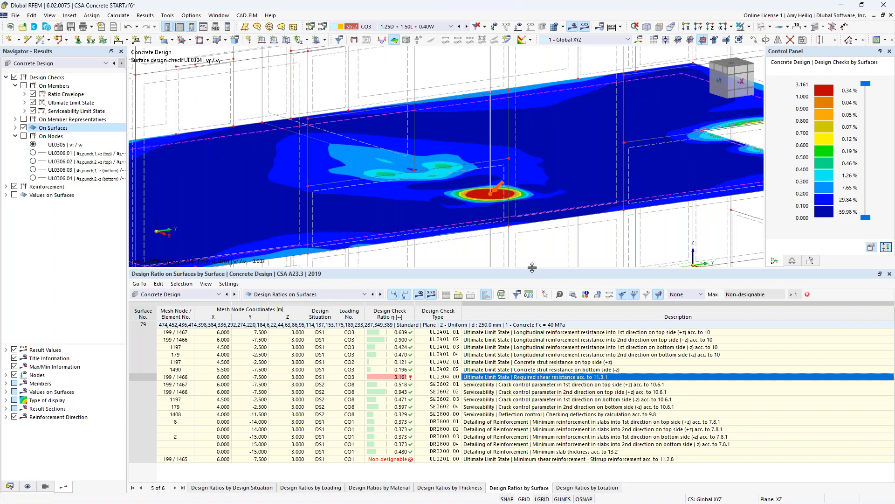
left_click_drag(533, 271, 533, 320)
middle_click_drag(540, 278, 461, 242)
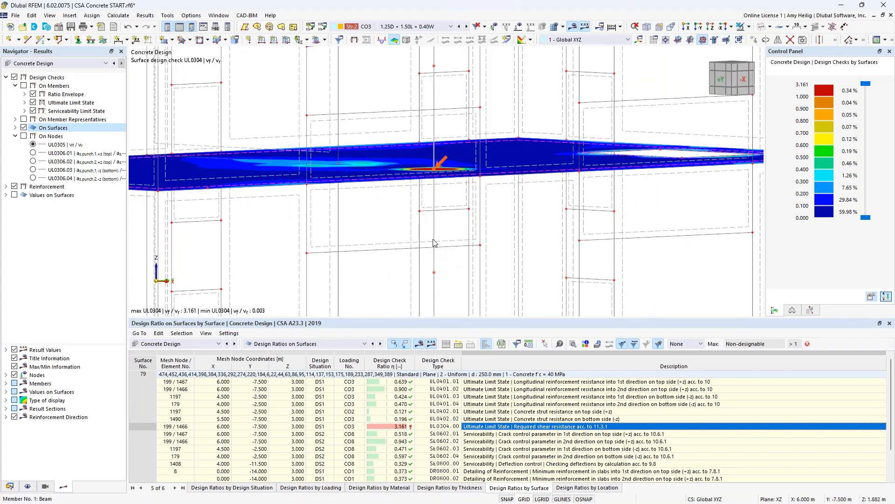
middle_click_drag(523, 228, 505, 248, "ctrl")
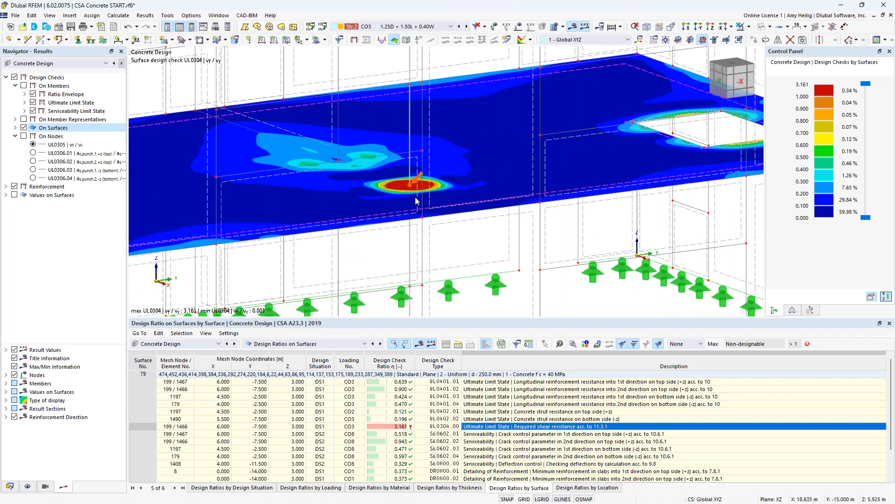
mouse_move(411, 188)
scroll(456, 241, "down", 3)
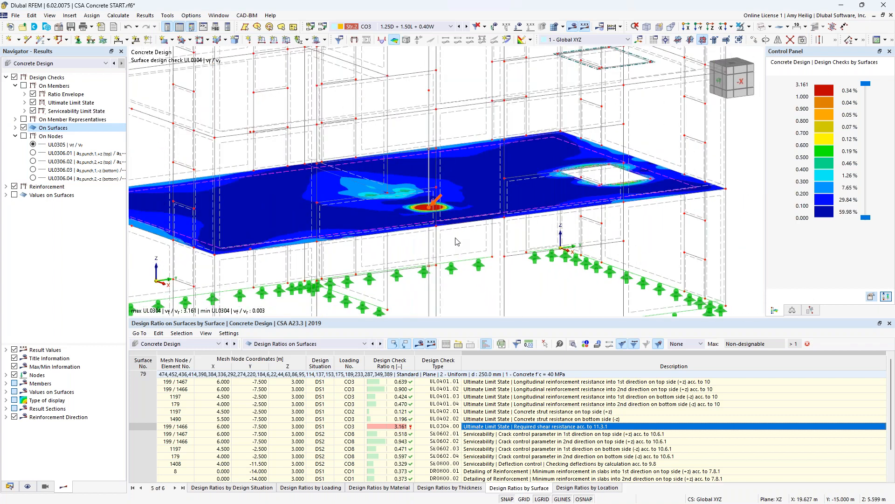
- Hide the results and isolate the selected slab in visibility mode
left_click(574, 28)
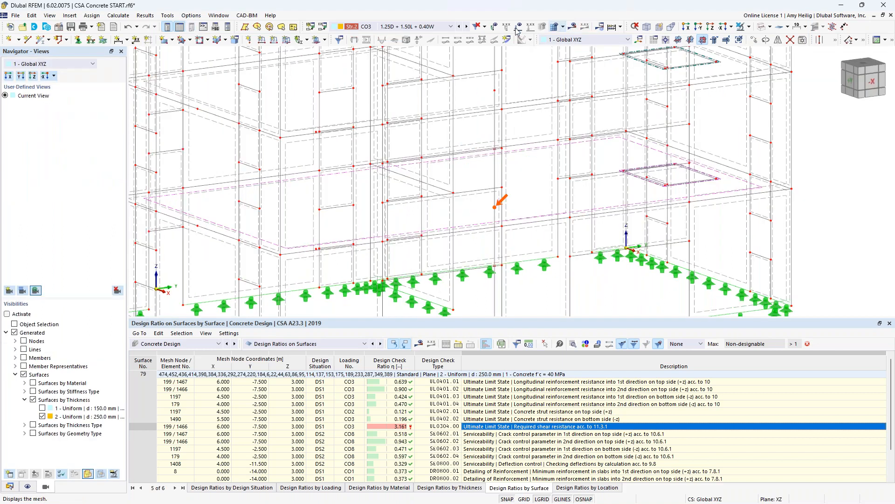
left_click(749, 28)
left_click(769, 35)
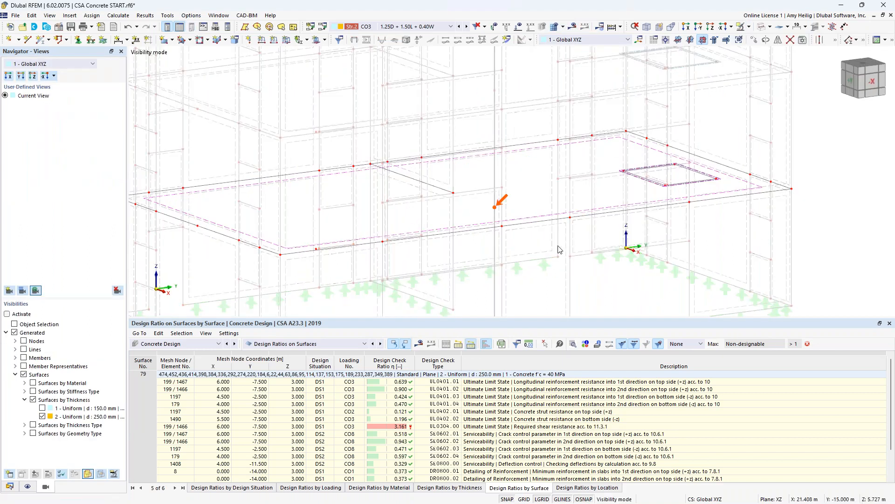
- Activate mesh refinement for node 199 at the column in the slab and start a new nodal mesh refinement
middle_click_drag(556, 244, 497, 227)
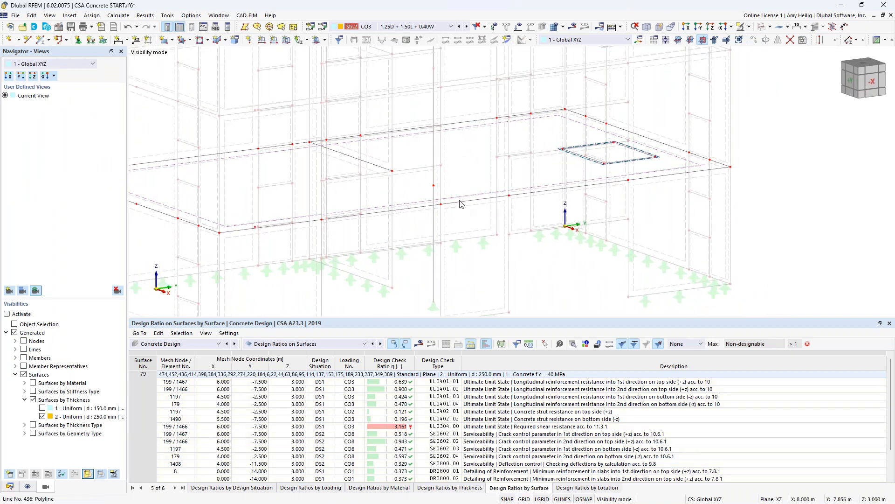
double_click(434, 186)
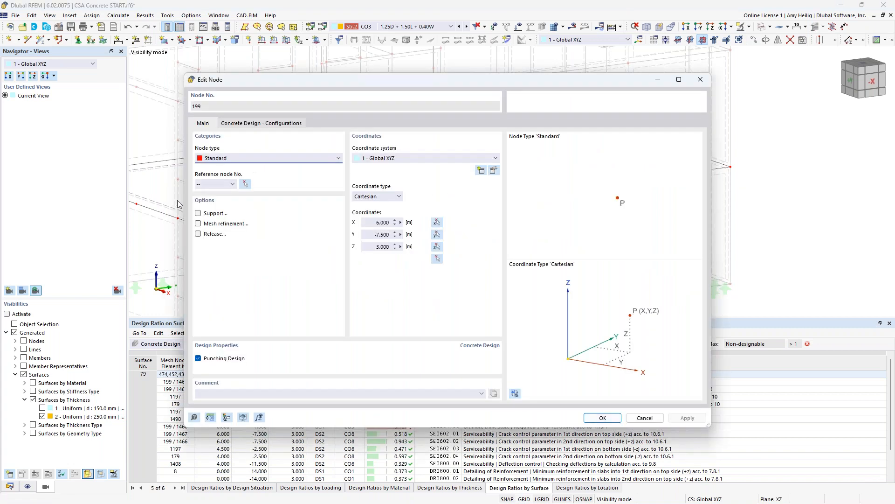
left_click(199, 223)
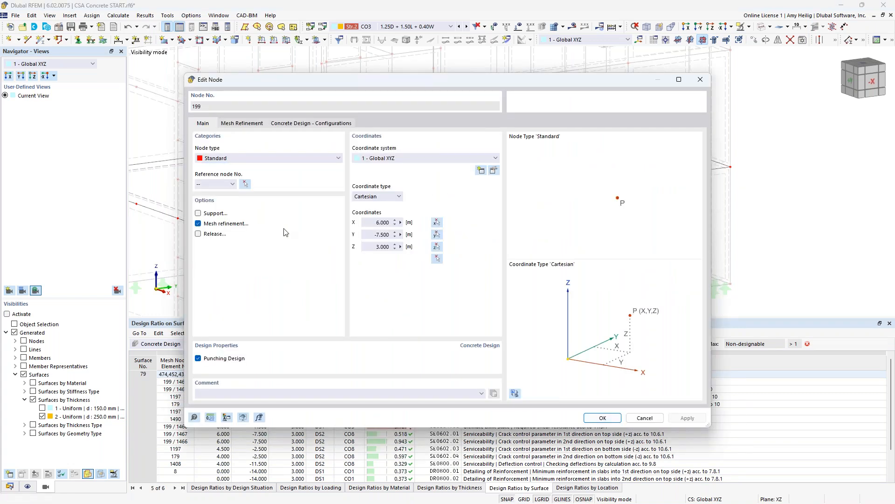
left_click(254, 126)
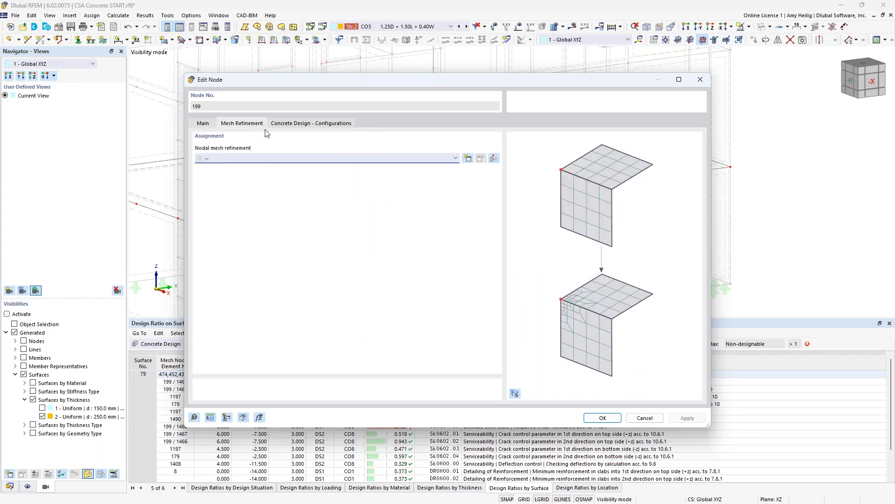
left_click(467, 158)
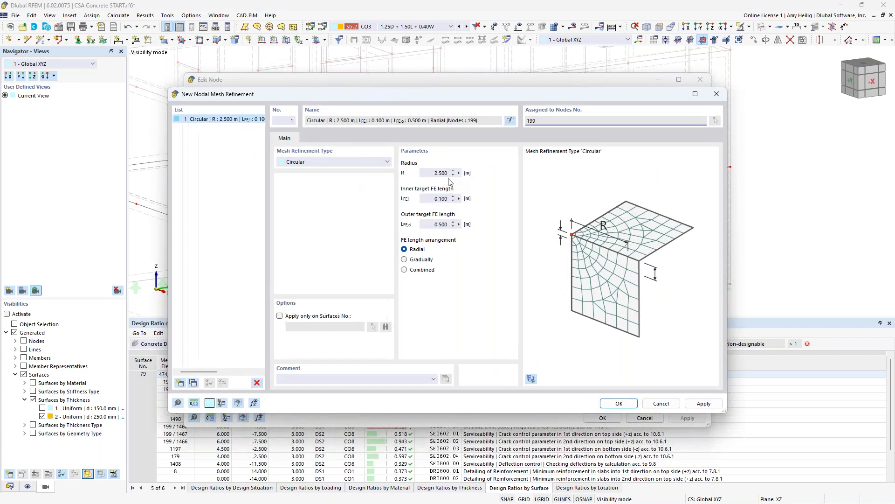
- Define the circular nodal mesh refinement with a 1.5 m radius and 0.3 m outer target FE length, accepting deletion of the results
left_click(458, 179)
type("1.5")
key("Tab")
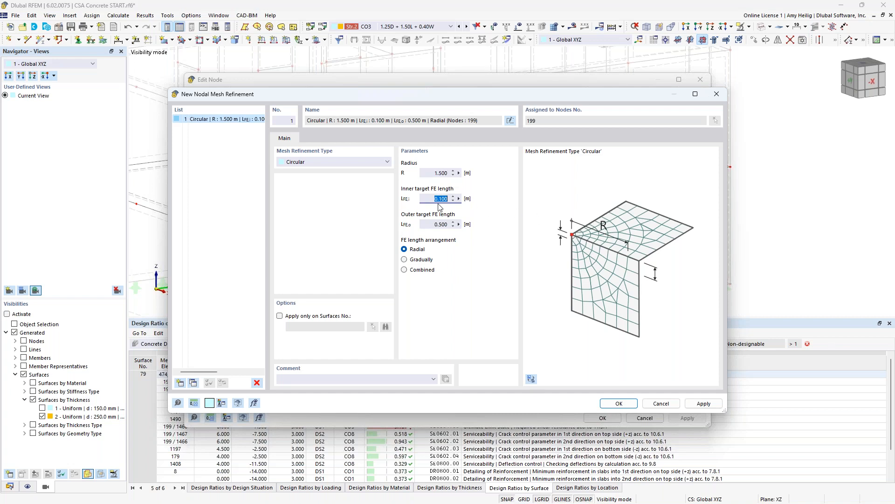
key("Tab")
type("0.3")
left_click(619, 405)
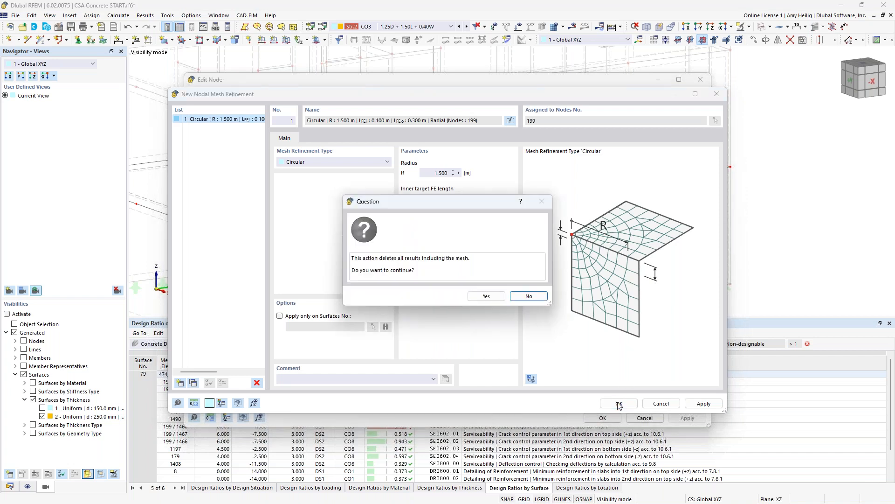
left_click(500, 299)
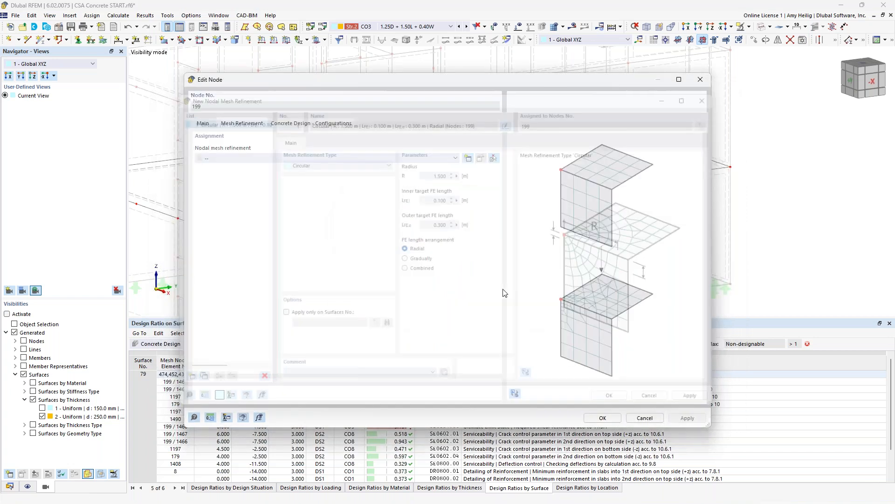
left_click(603, 417)
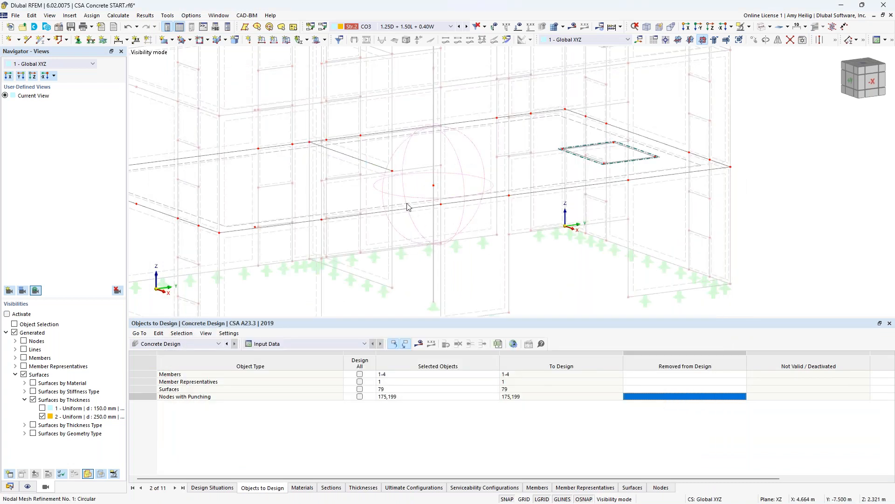
- Create a new rectangular surface results adjustment with dimensions a and b of 0.8 m each
mouse_move(407, 206)
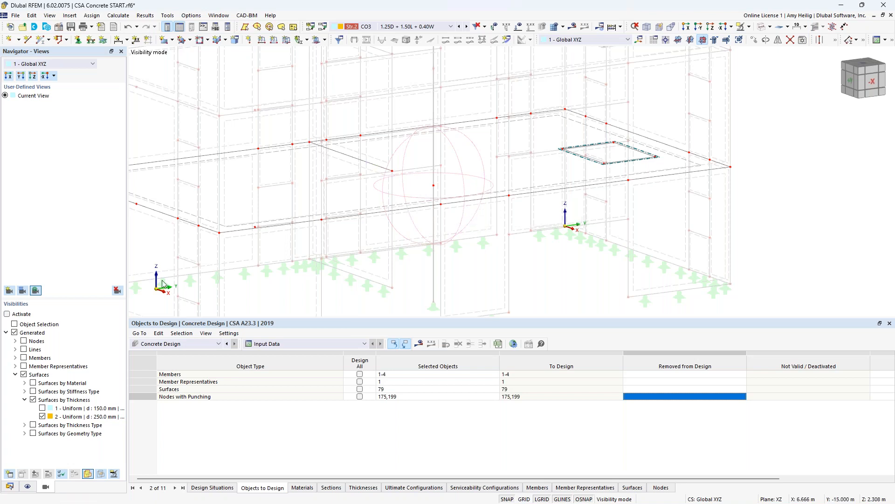
left_click(9, 486)
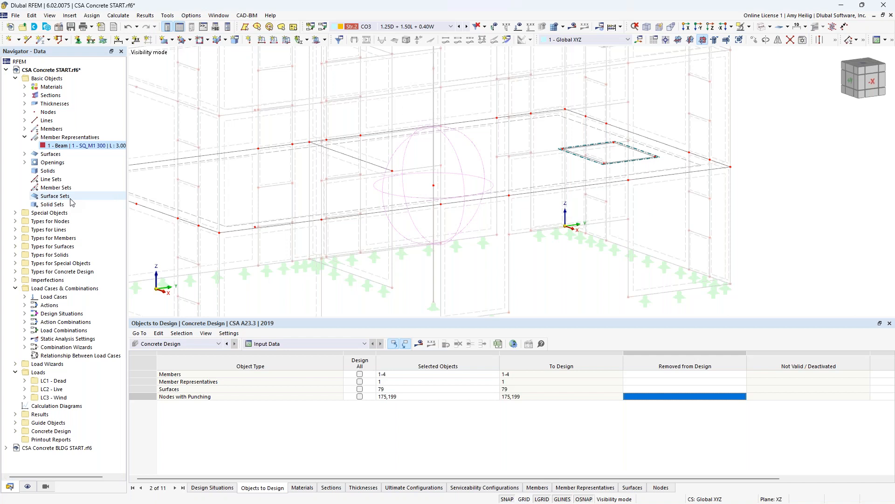
left_click(24, 137)
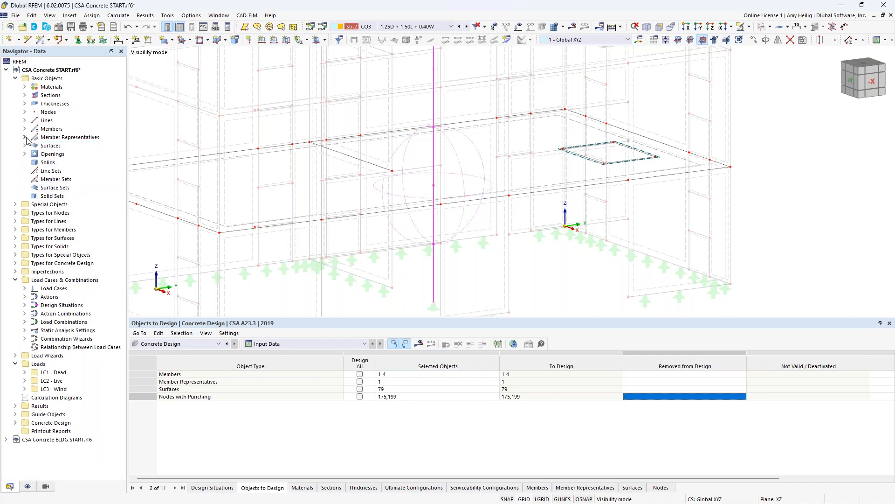
left_click(15, 204)
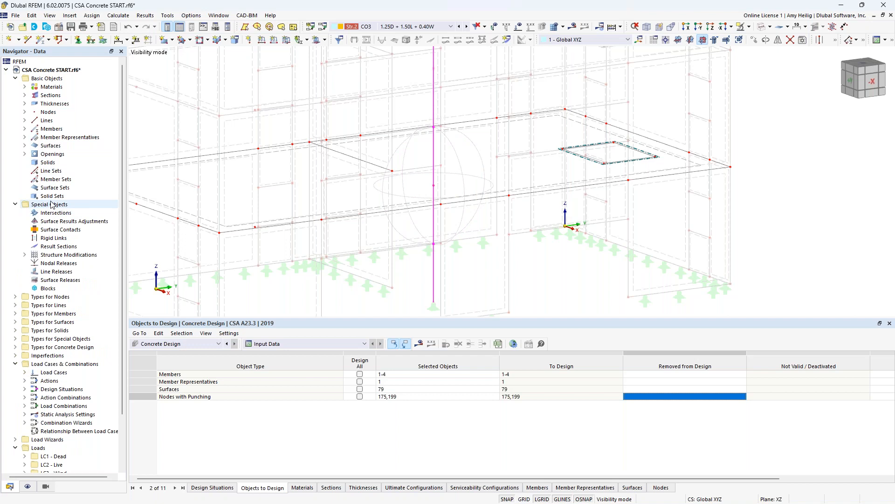
right_click(59, 224)
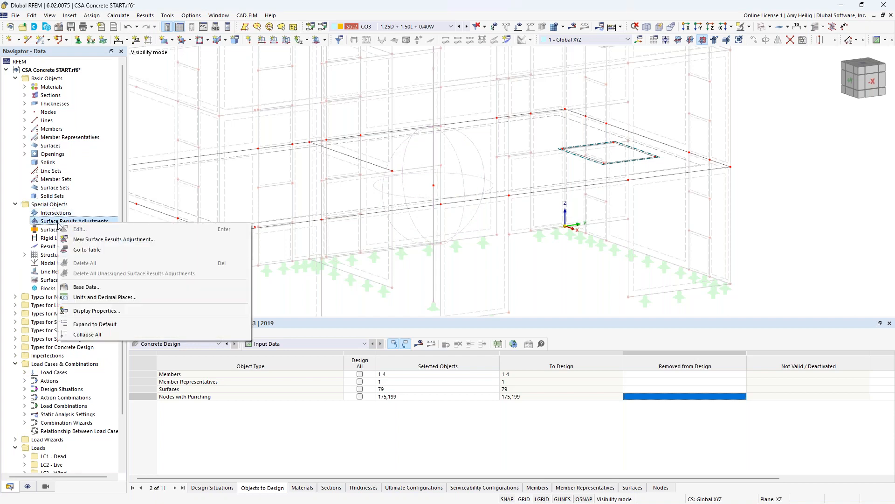
left_click(84, 240)
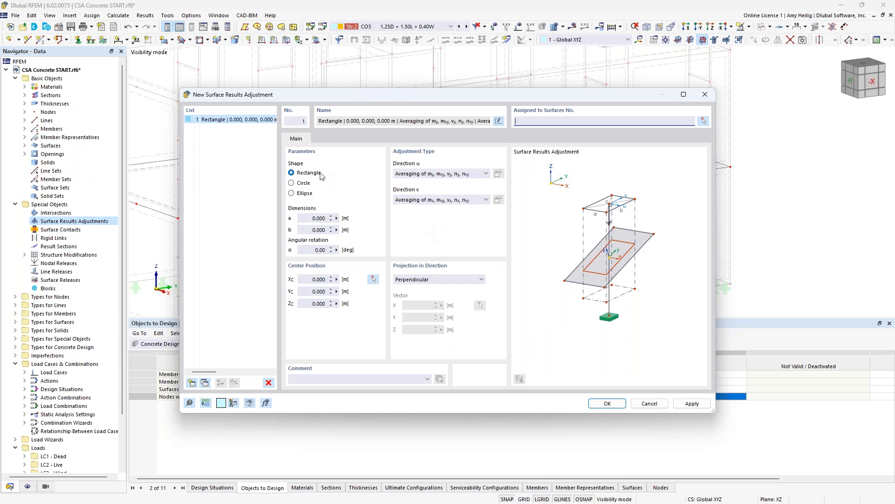
left_click(320, 218)
type("0.8")
key("Tab")
type("0.8")
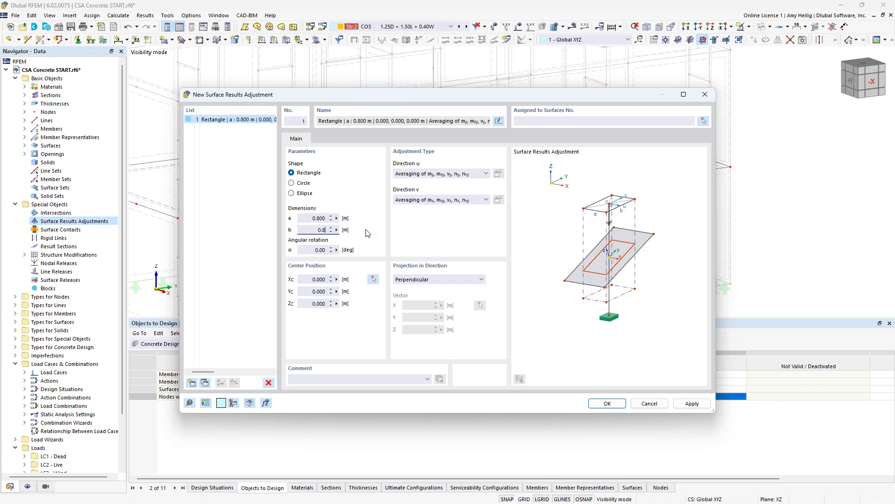
- Center the results adjustment on column node 199 and assign it to slab surface 79
left_click(373, 279)
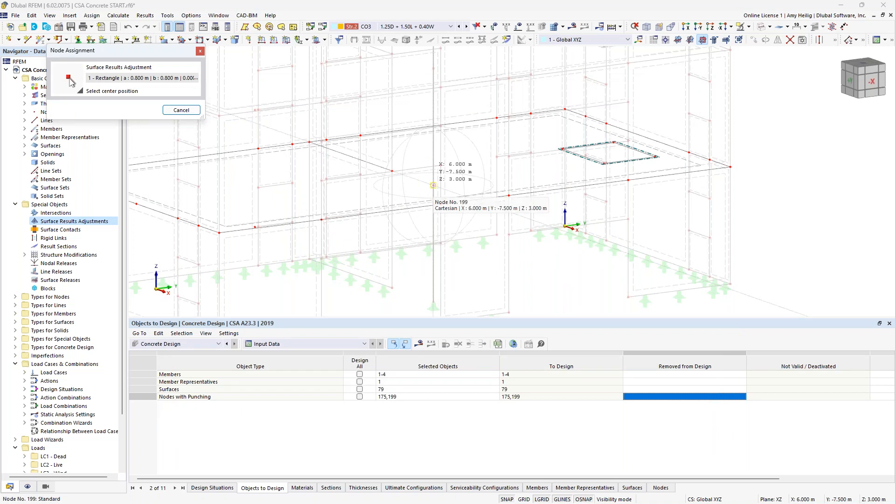
left_click(433, 185)
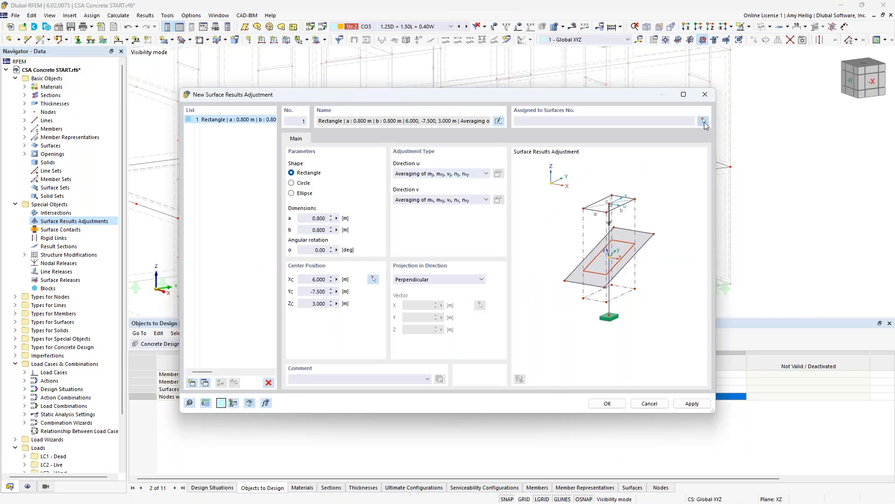
left_click(703, 121)
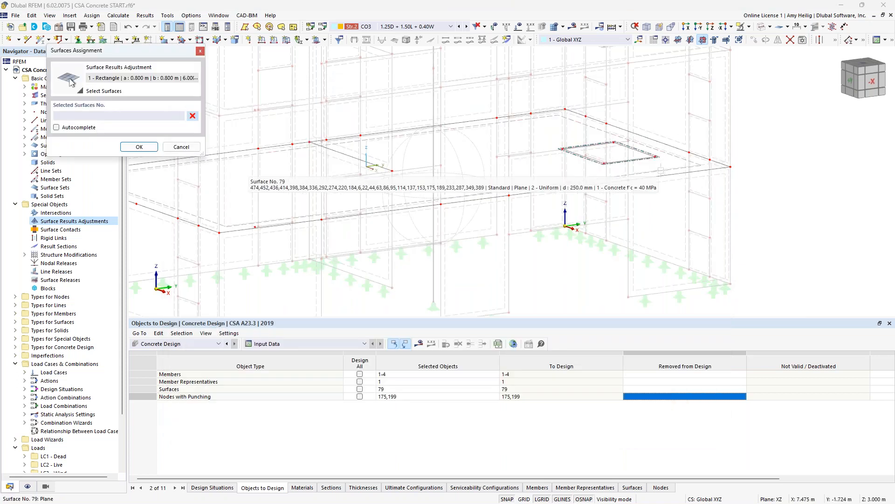
left_click(259, 176)
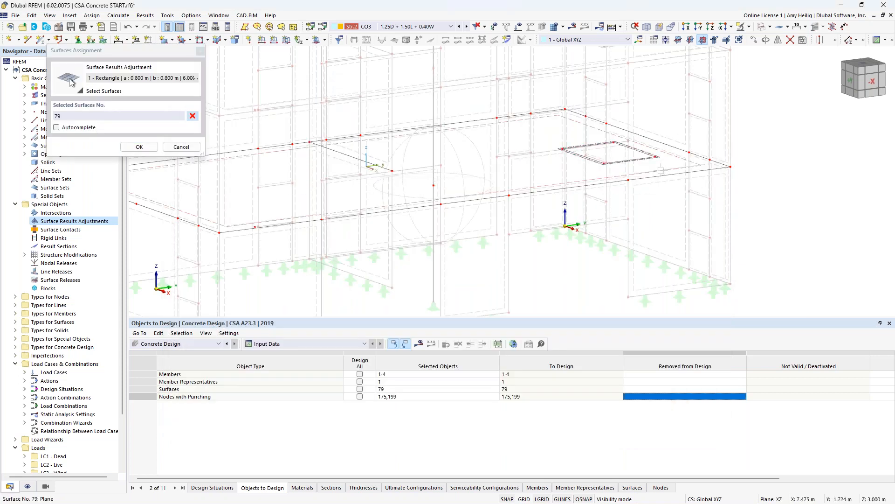
left_click(139, 147)
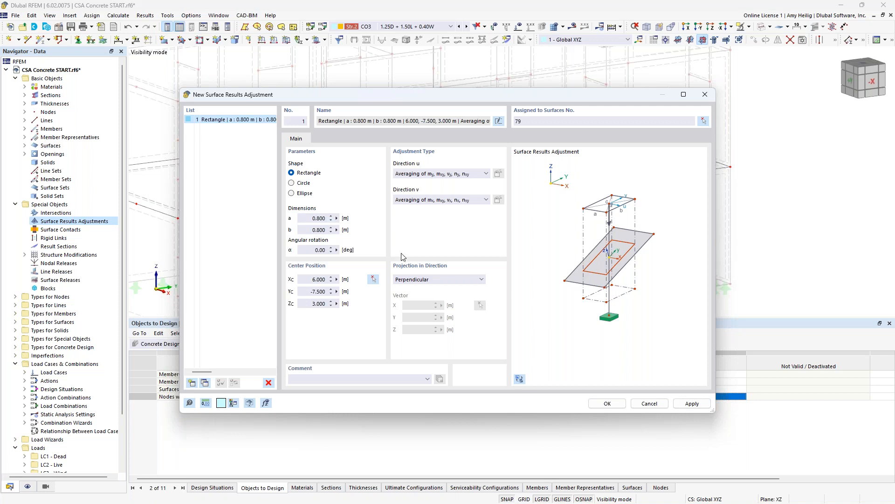
left_click(607, 403)
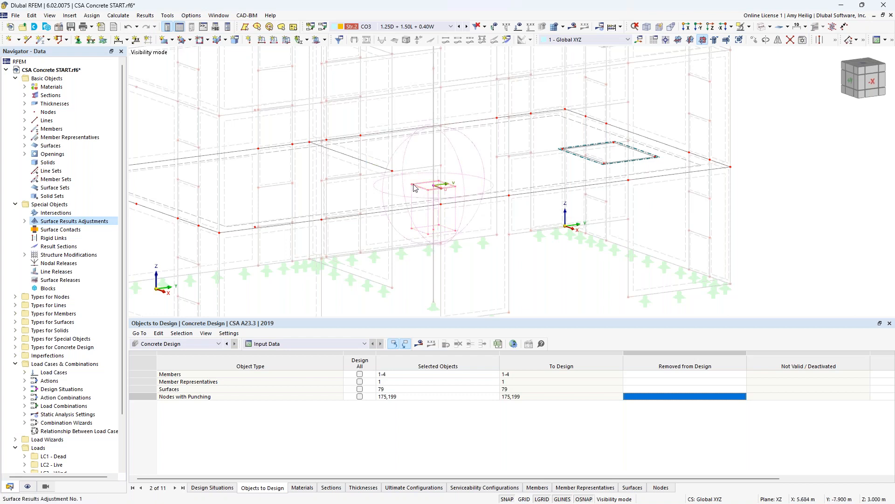
- Copy the mesh refinement and results adjustment to the neighbouring column node in the slab and rerun the concrete design
scroll(414, 185, "up", 2)
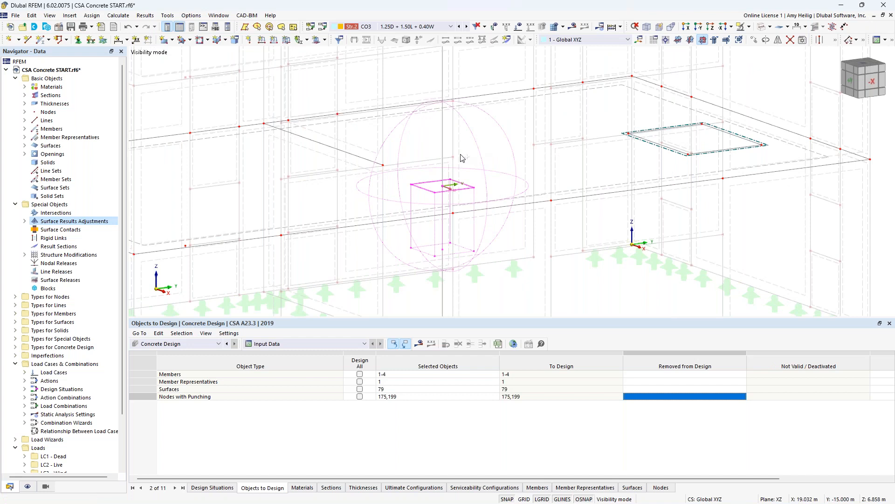
left_click_drag(443, 189, 383, 166)
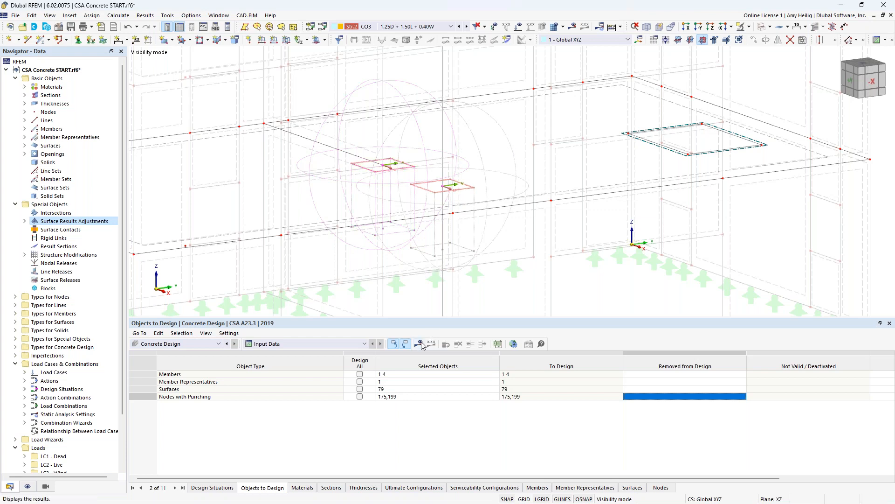
left_click(486, 296)
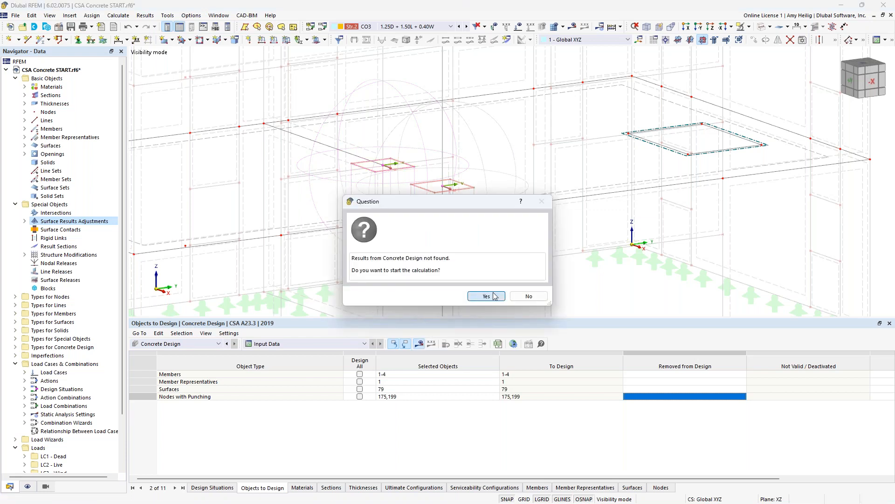
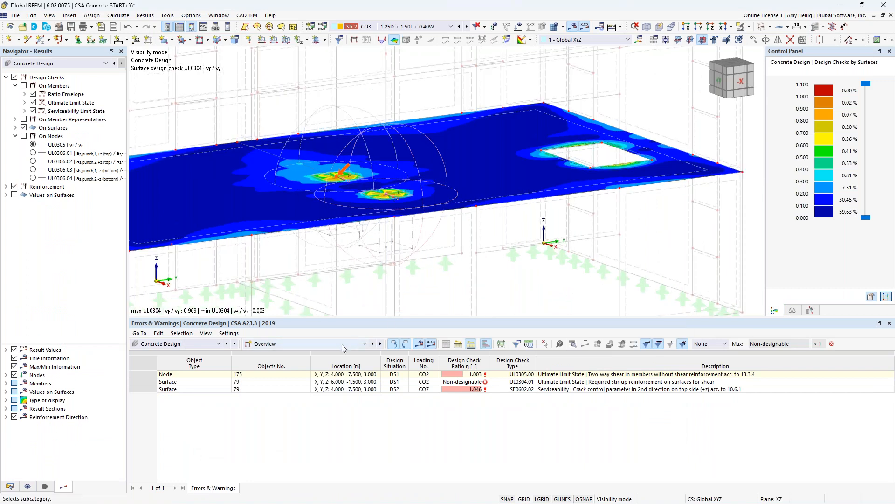
- Show the design ratios on surfaces in an enlarged table and select the top-side crack control check SE0602.02 in the 2nd direction
left_click(342, 345)
left_click(315, 400)
left_click_drag(473, 310, 474, 255)
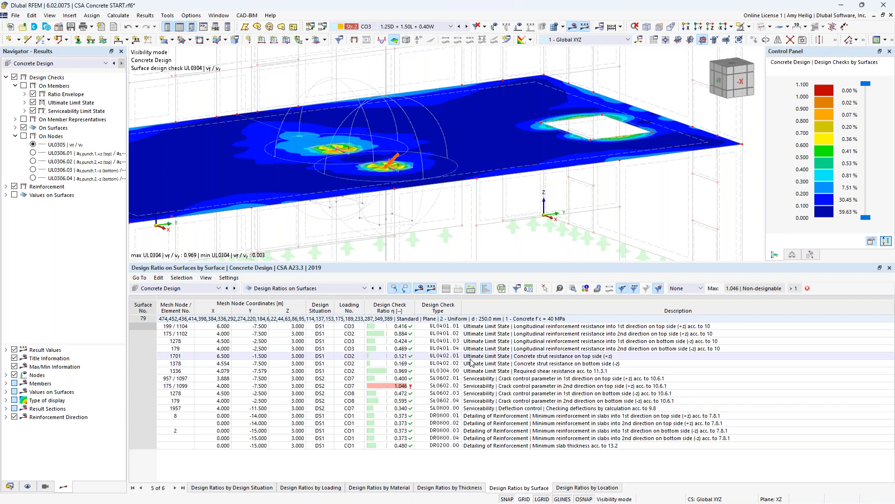
left_click(483, 386)
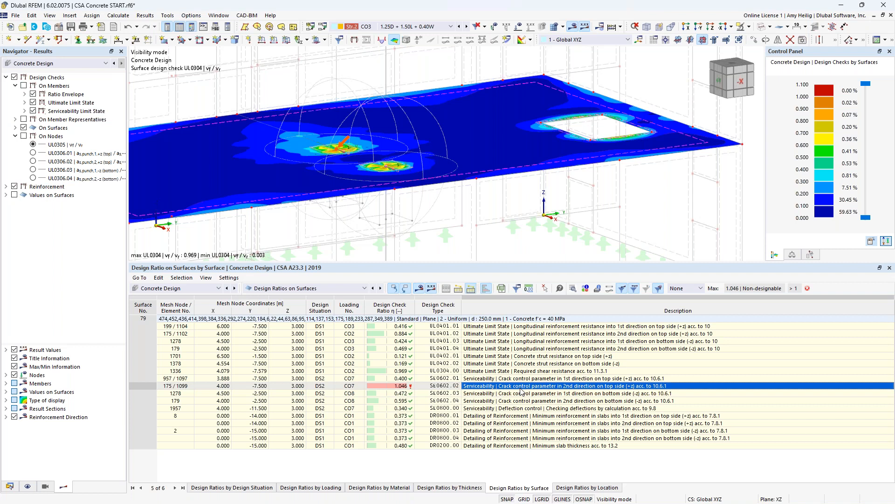
- Show the design ratios on nodes in the results table to review the punching checks alongside the slab
left_click(301, 288)
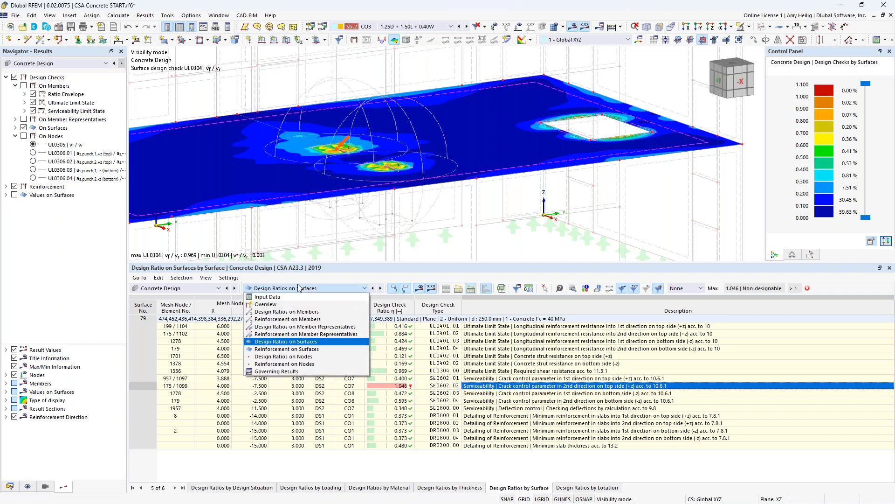
left_click(284, 356)
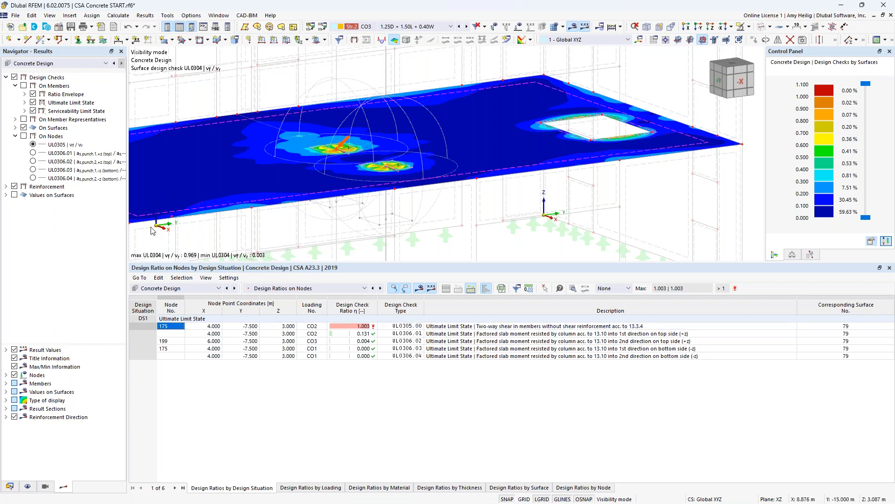
middle_click_drag(410, 208, 482, 216, "ctrl")
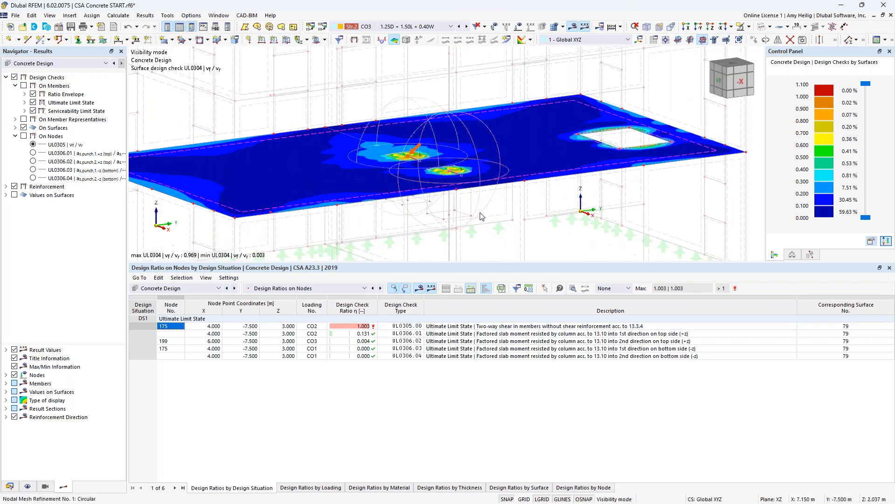
- Replace the design checks with the slab's required longitudinal reinforcement, viewing top directions 1 and 2 and bottom direction 1
left_click(6, 78)
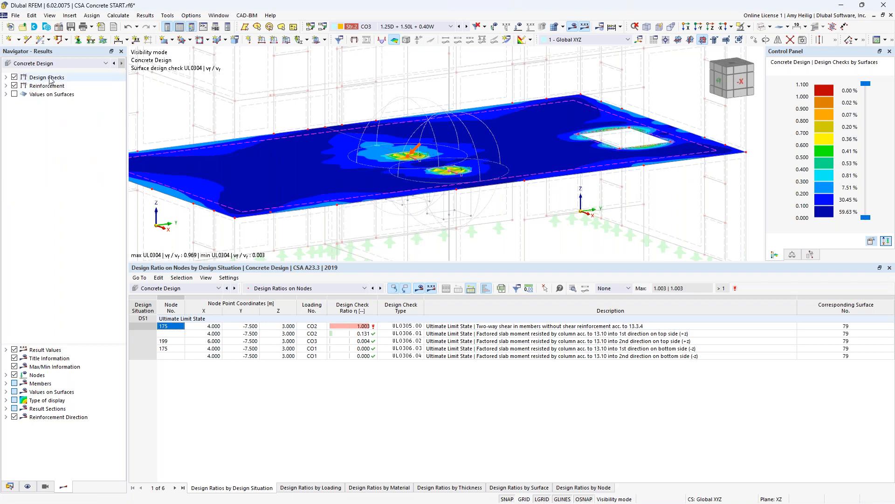
left_click(15, 86)
left_click(6, 86)
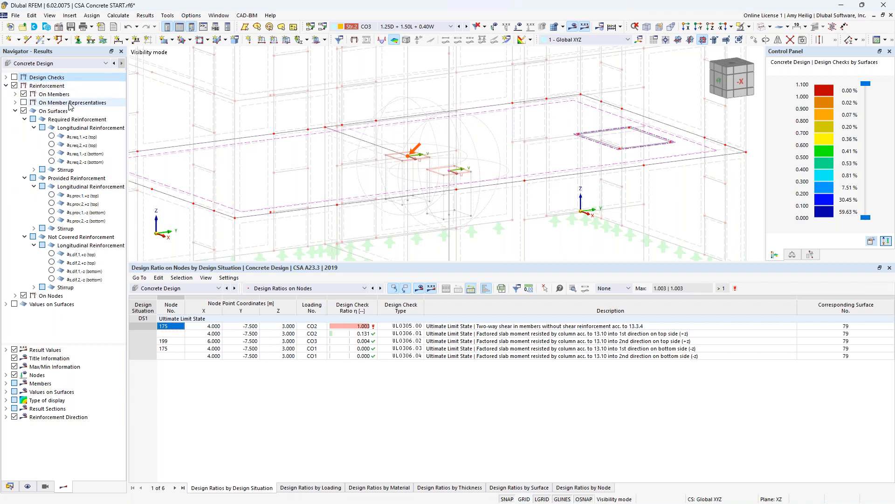
left_click(51, 136)
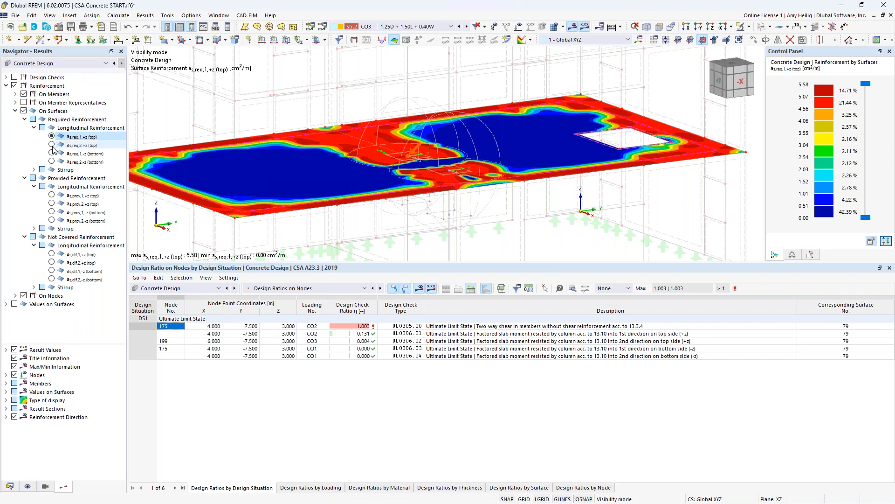
left_click(51, 144)
left_click(51, 153)
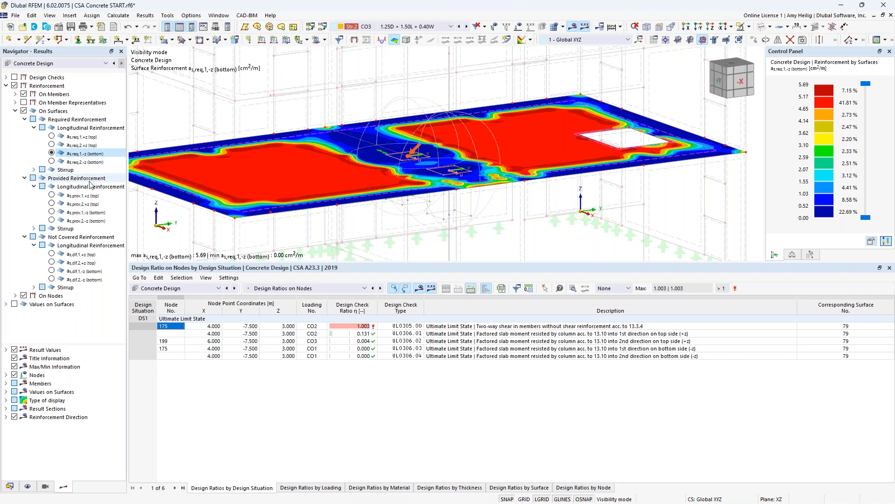
- Show the slab's provided top reinforcement in direction 1, and the not covered top reinforcement in directions 1 and 2
left_click(52, 195)
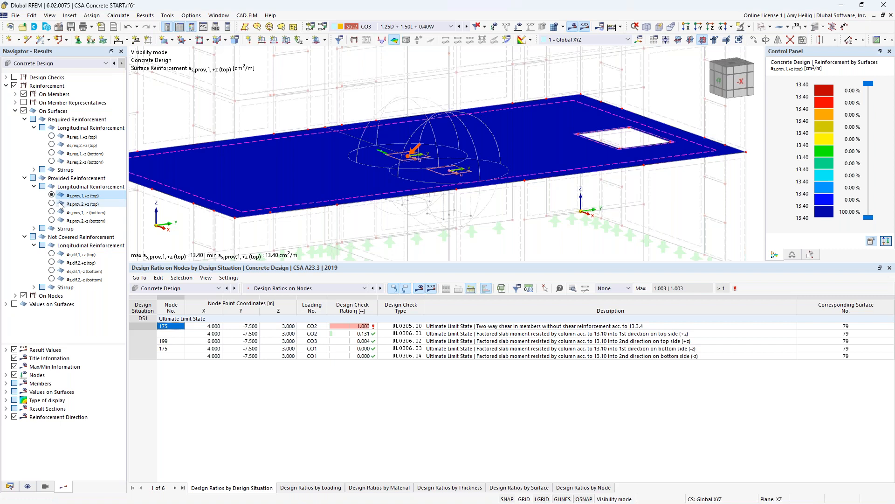
left_click(52, 254)
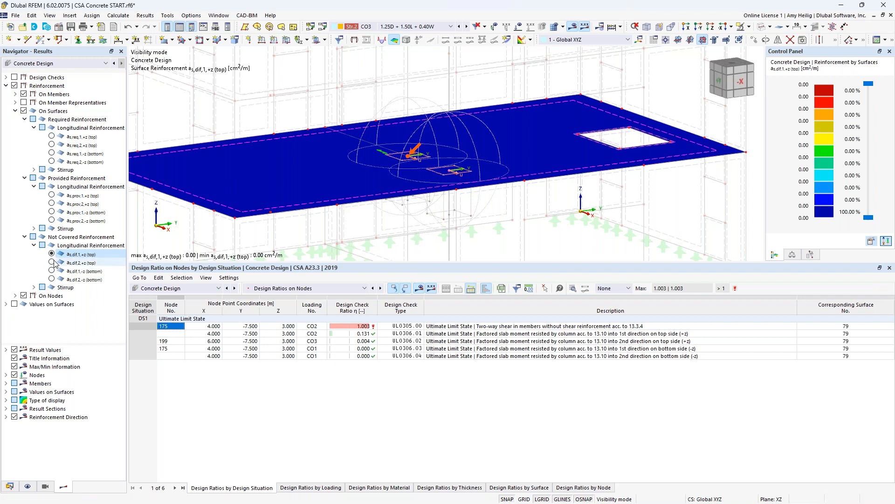
left_click(52, 262)
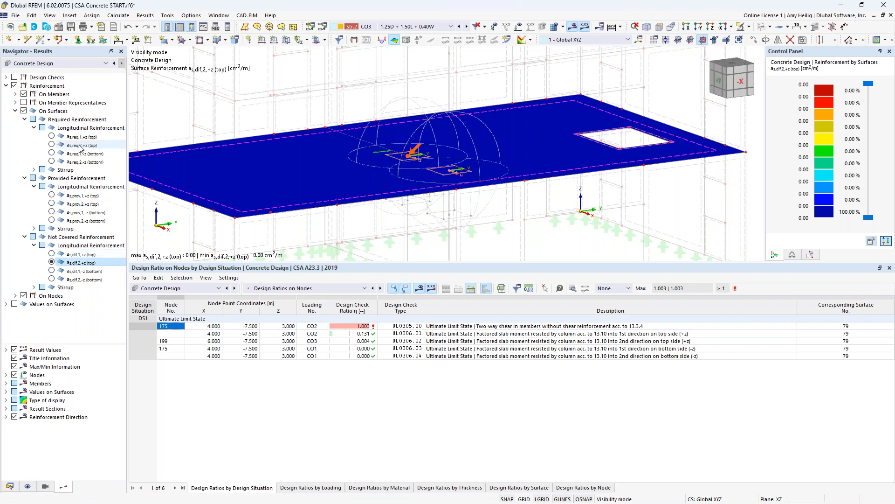
- Collapse the reinforcement results, view the whole structure with a smaller results table, and switch to the model CSA Concrete BLDG START.rf6
left_click(6, 86)
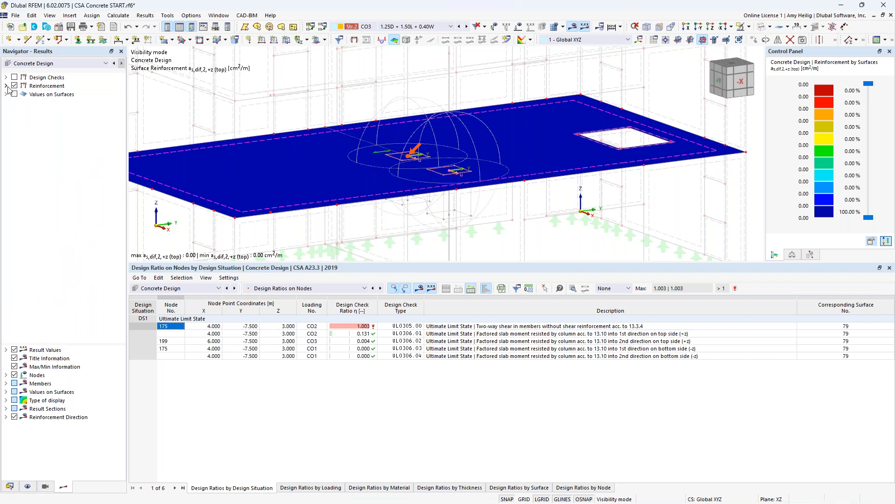
scroll(452, 186, "down", 5)
middle_click_drag(493, 191, 495, 214)
left_click_drag(503, 262, 508, 331)
left_click(218, 15)
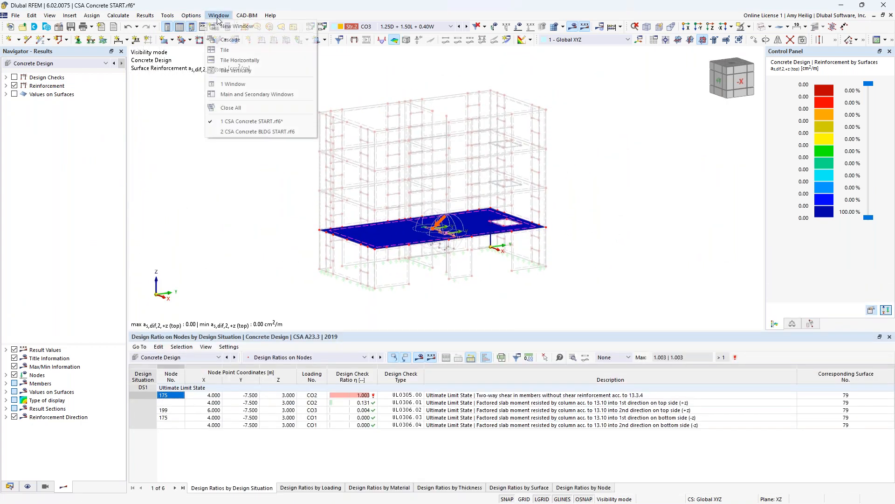
left_click(246, 130)
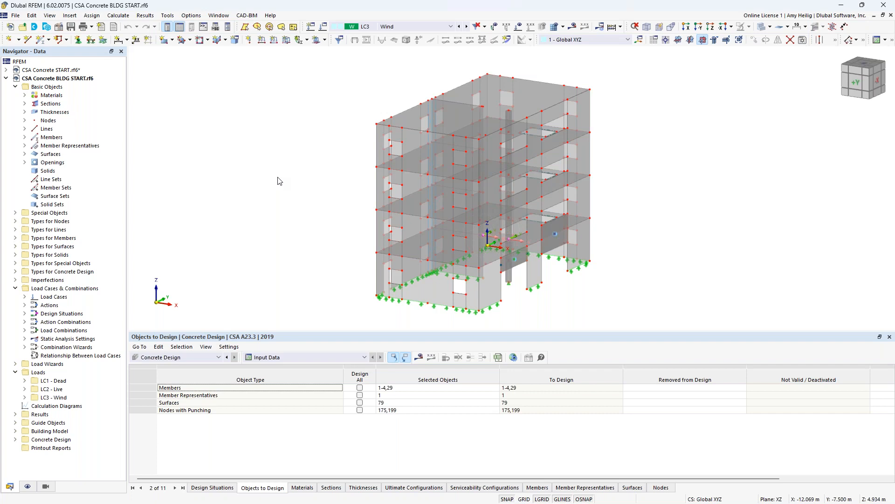
- Check the Building Model add-on in the base data of the CSA Concrete BLDG START model
right_click(89, 79)
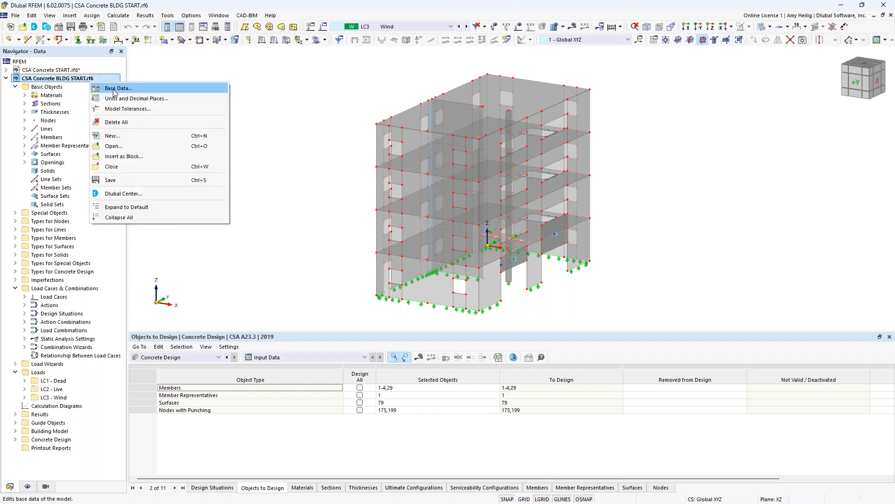
left_click(114, 88)
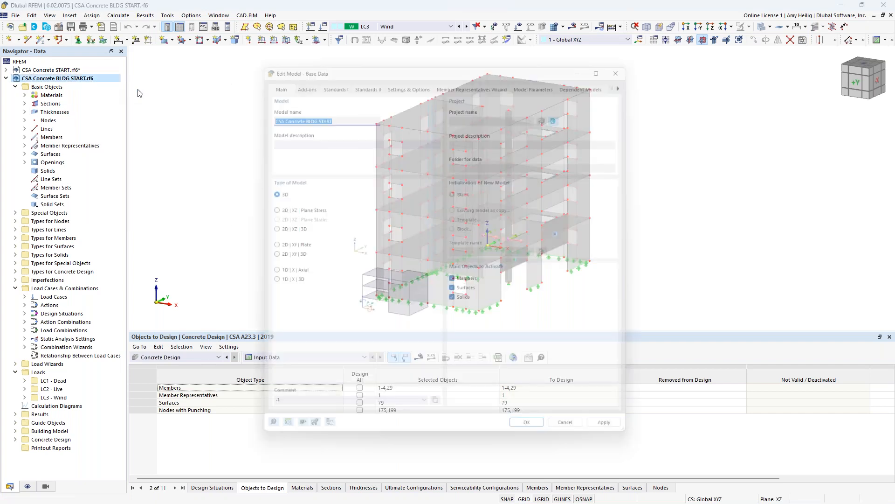
left_click_drag(511, 58, 503, 232)
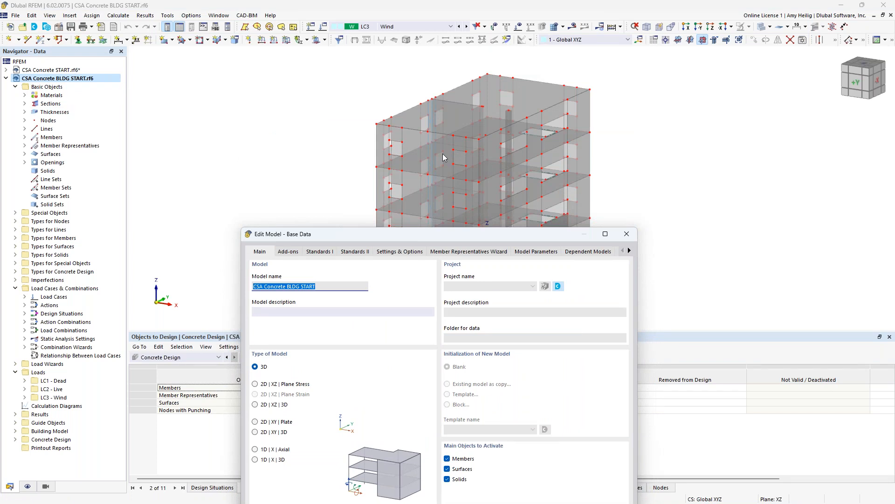
left_click_drag(413, 233, 395, 64)
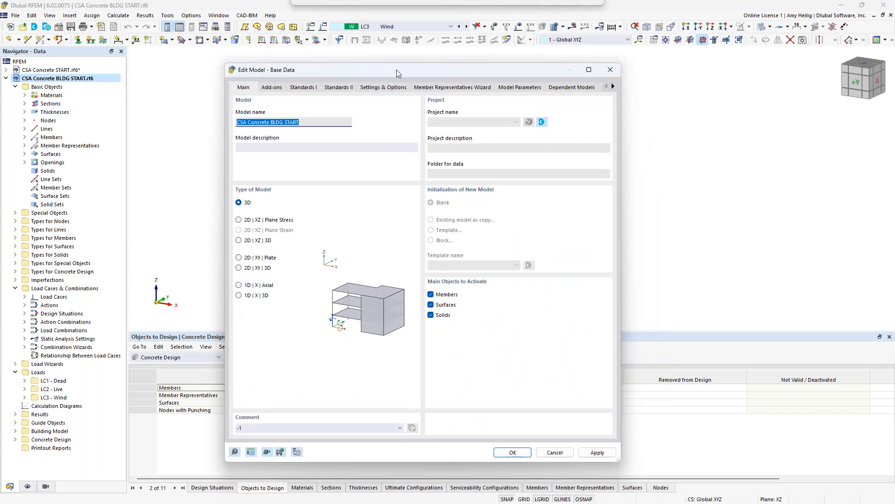
left_click(271, 83)
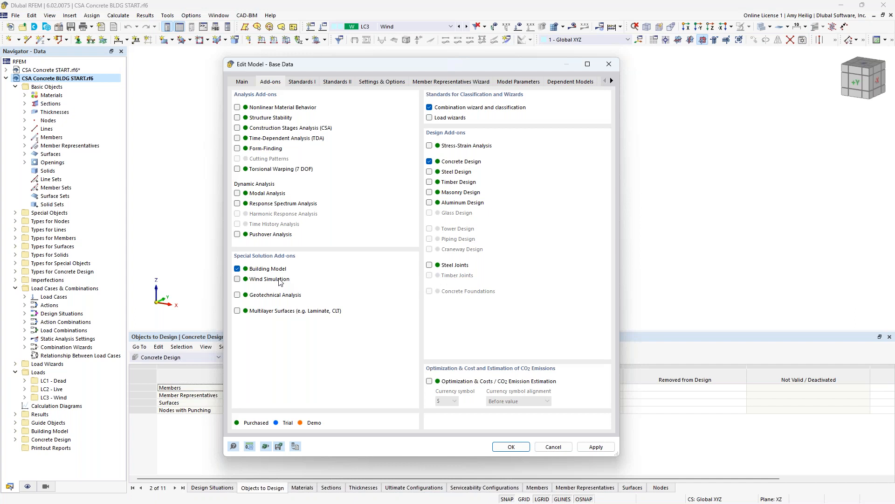
left_click(508, 447)
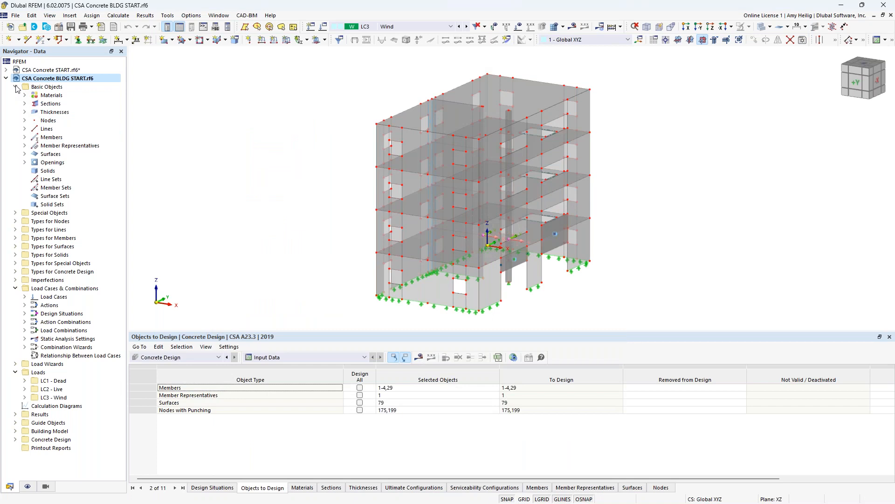
- Start a new building story and set its height to 3.000 m by picking two points on the building
left_click(15, 87)
left_click(15, 171)
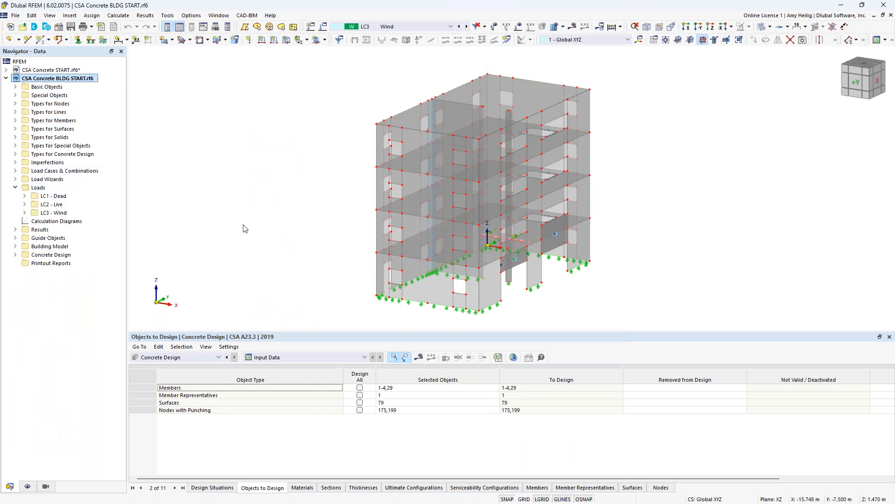
left_click(15, 187)
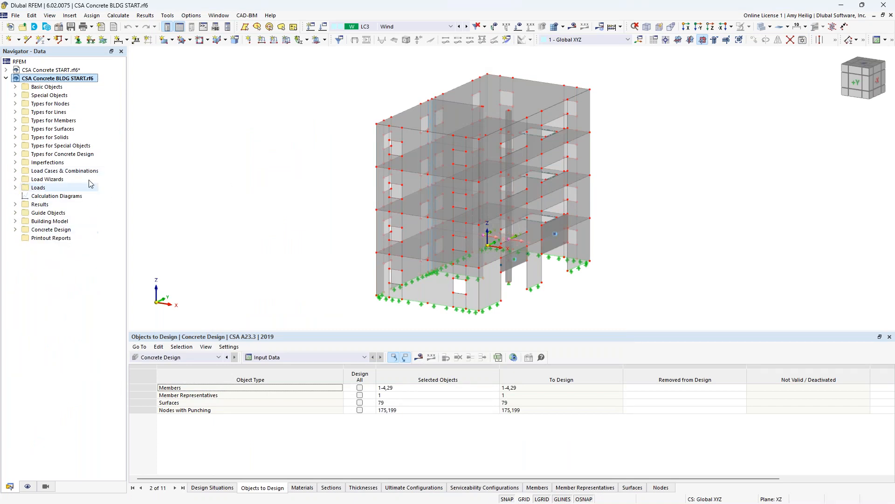
left_click(16, 221)
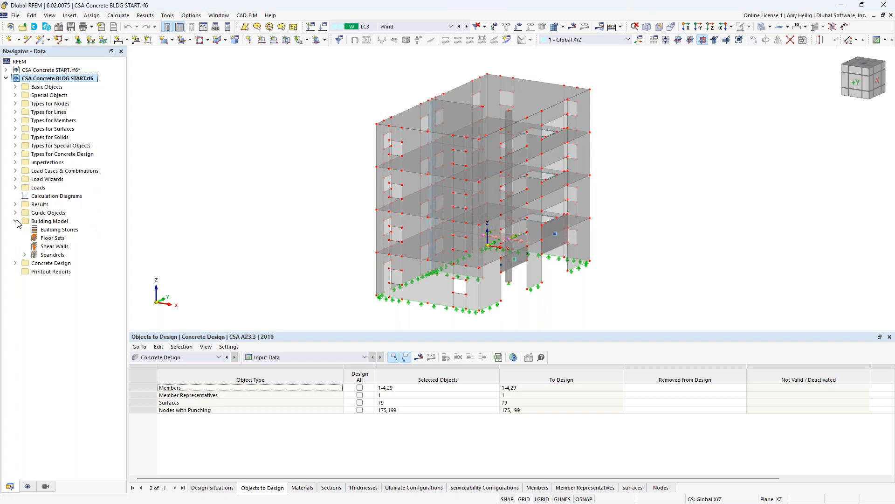
right_click(47, 229)
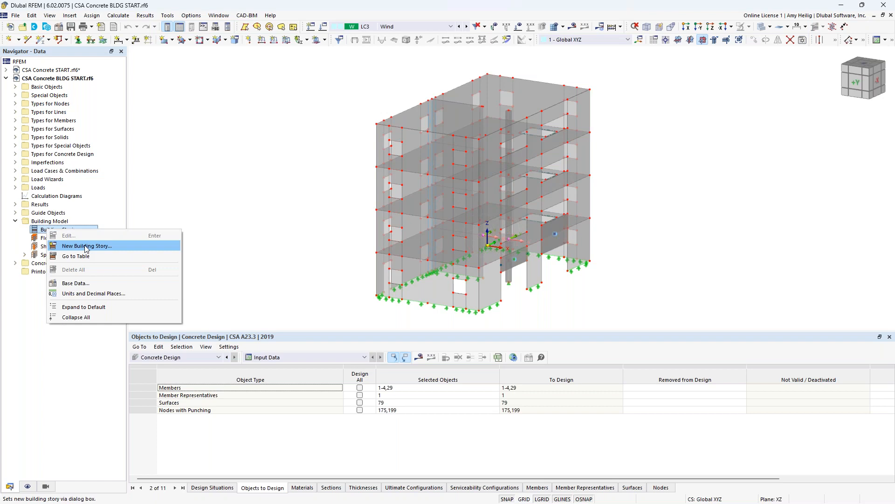
left_click(86, 246)
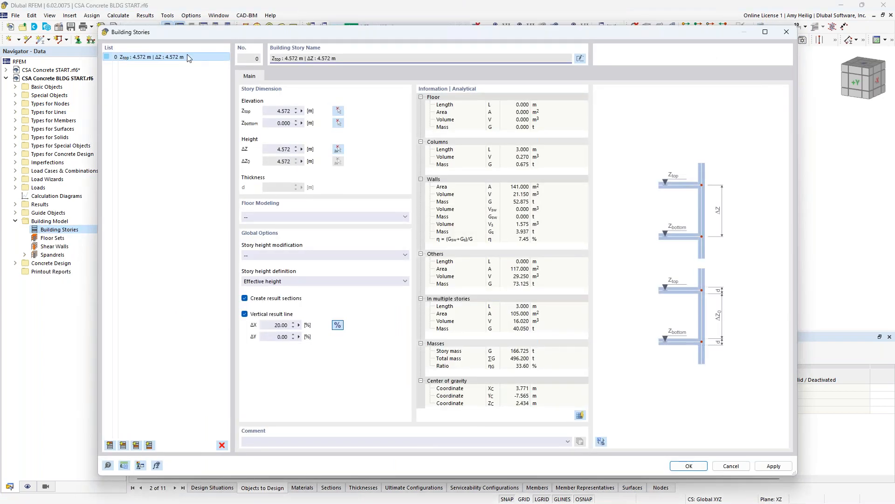
left_click(338, 150)
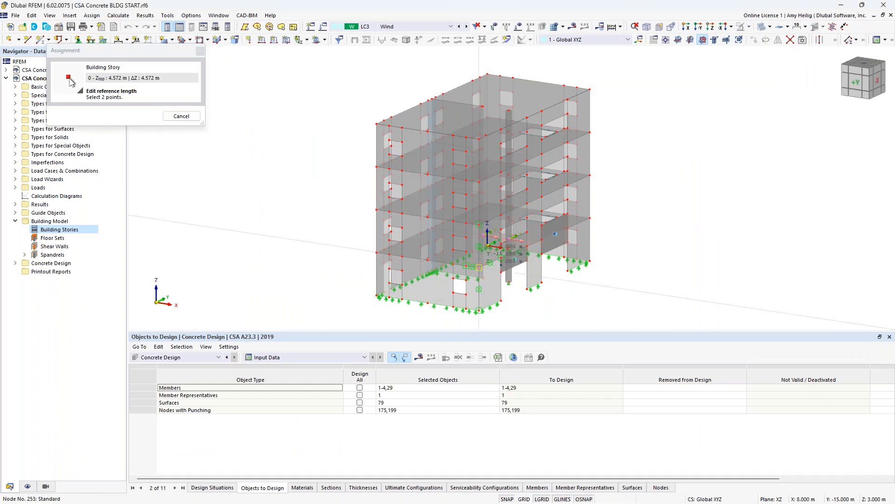
left_click(488, 246)
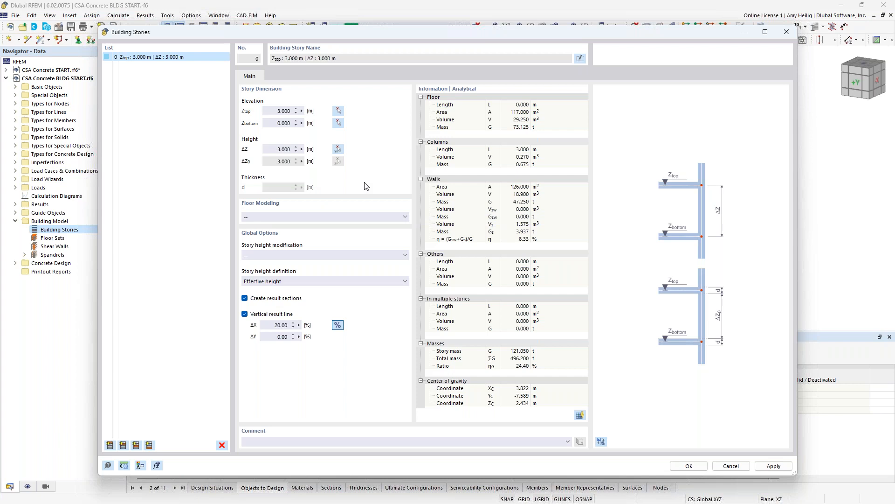
- Model the story's floor as Rigid Diaphragm and add three more 3.000 m stories above it, up to 12.000 m
left_click(358, 217)
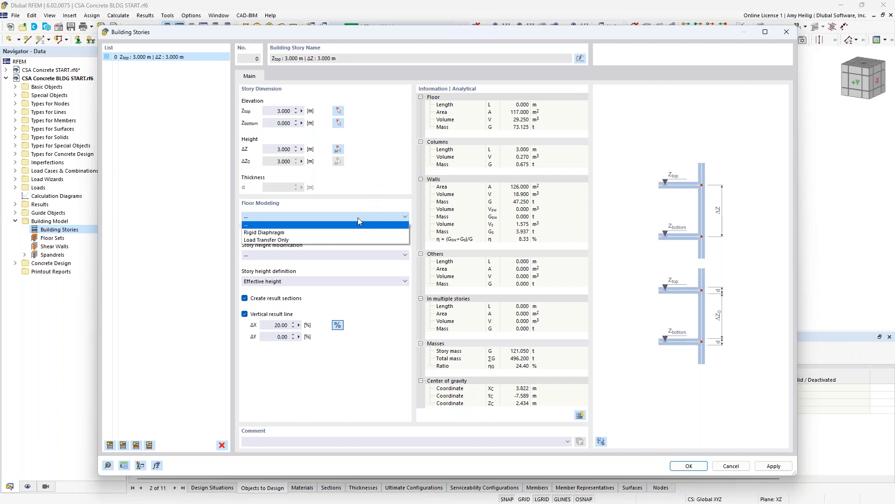
left_click(311, 236)
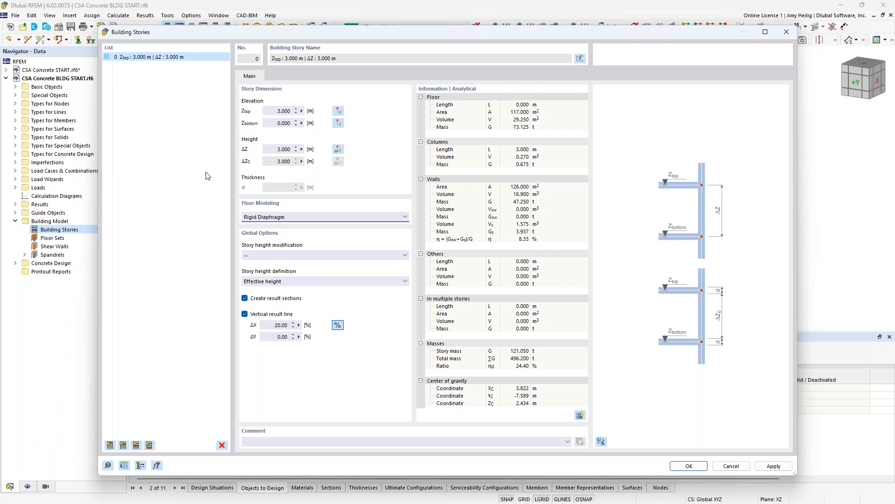
left_click(110, 445)
left_click(110, 445)
left_click(110, 445)
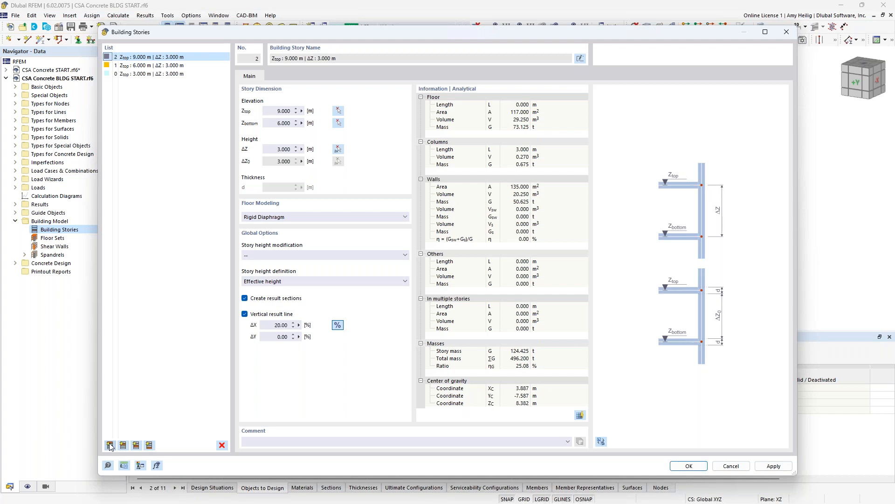
left_click(110, 445)
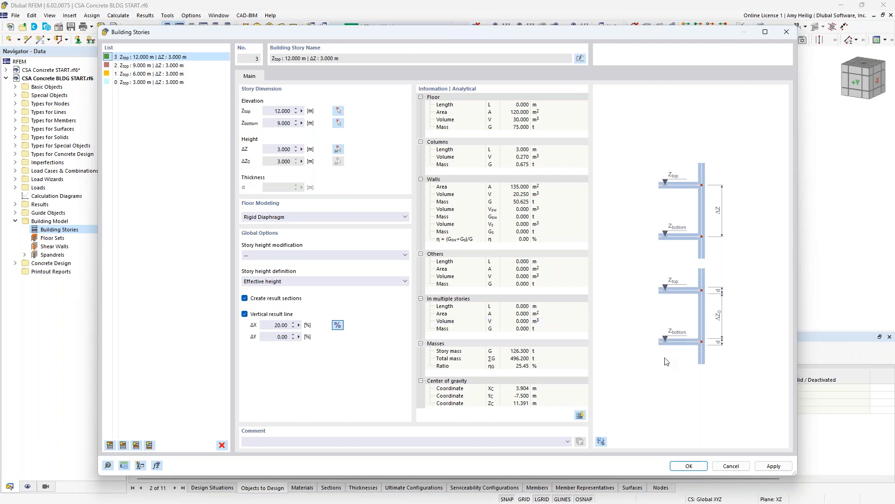
left_click(689, 466)
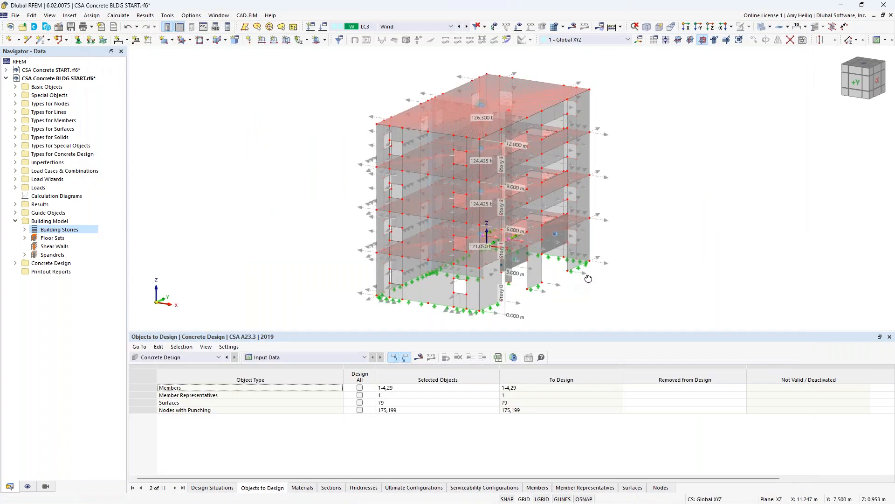
- Display the building as a wireframe to inspect the rigid diaphragm links at the floor slabs
middle_click_drag(613, 275, 649, 276, "ctrl")
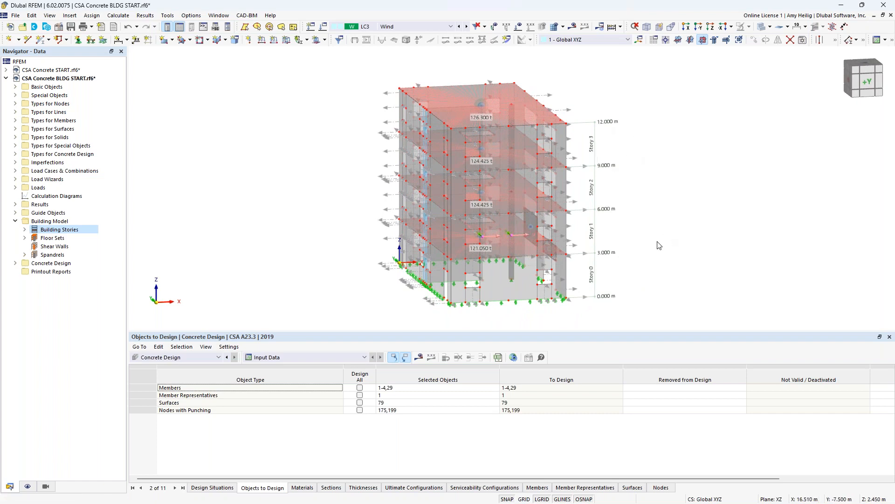
middle_click_drag(701, 235, 579, 236, "ctrl")
scroll(580, 236, "down", 2)
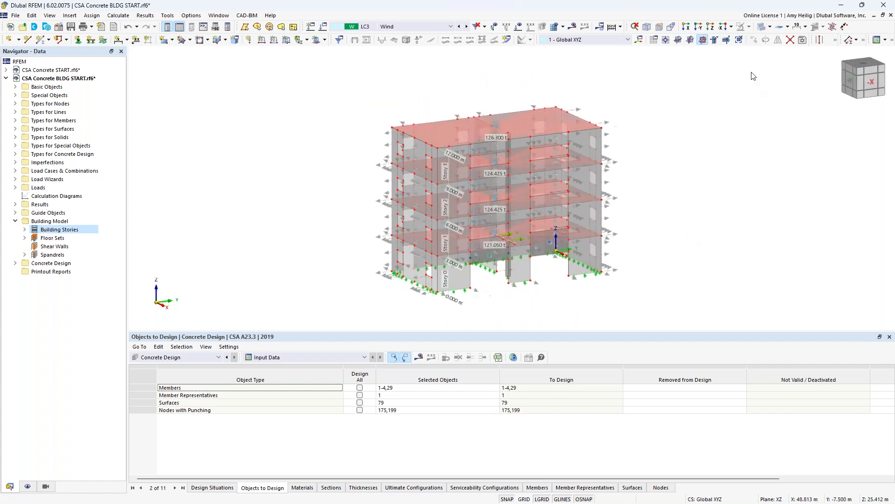
left_click(760, 30)
middle_click_drag(666, 172, 456, 180, "ctrl")
scroll(456, 181, "up", 5)
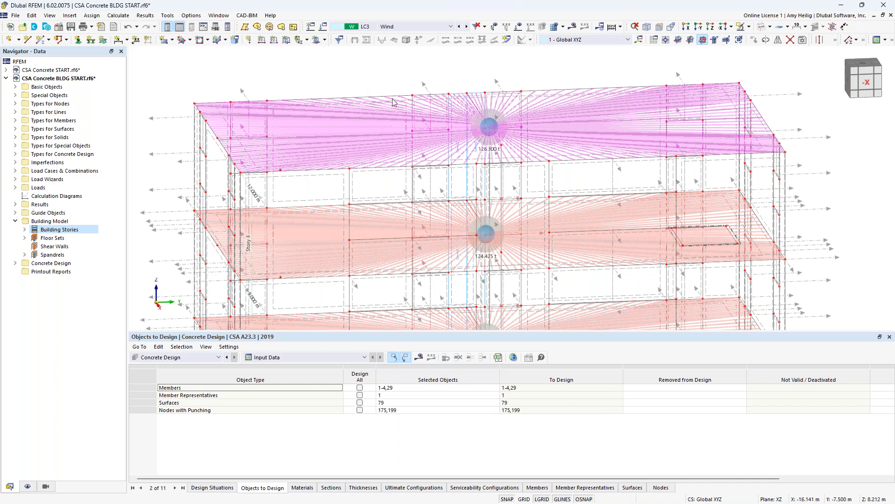
- Examine the stiffness type options of roof surface No. 86 without changing the surface
scroll(410, 98, "up", 3)
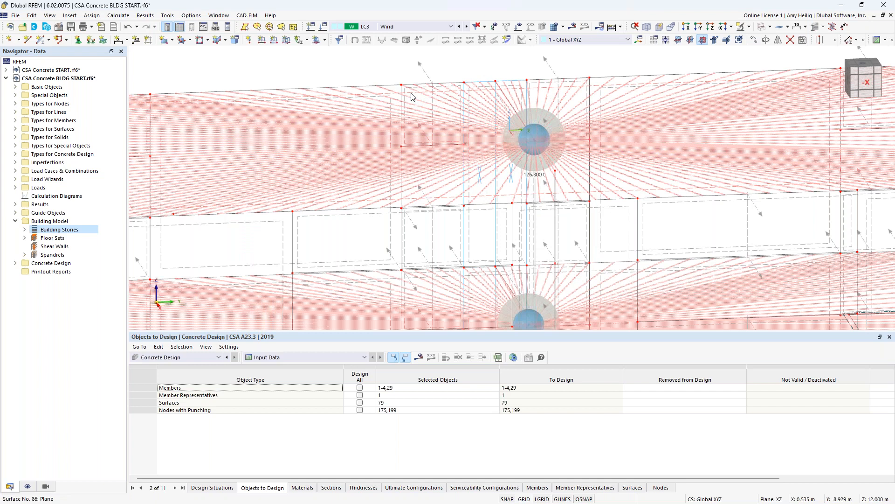
double_click(413, 97)
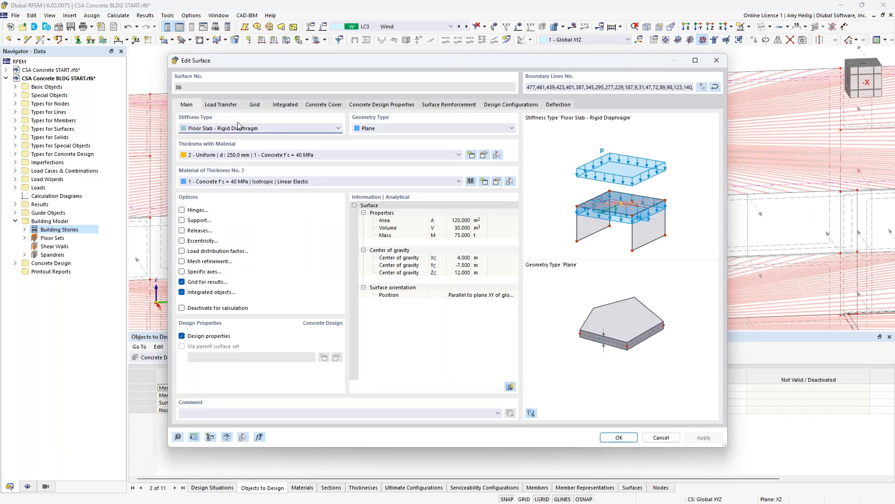
left_click(273, 128)
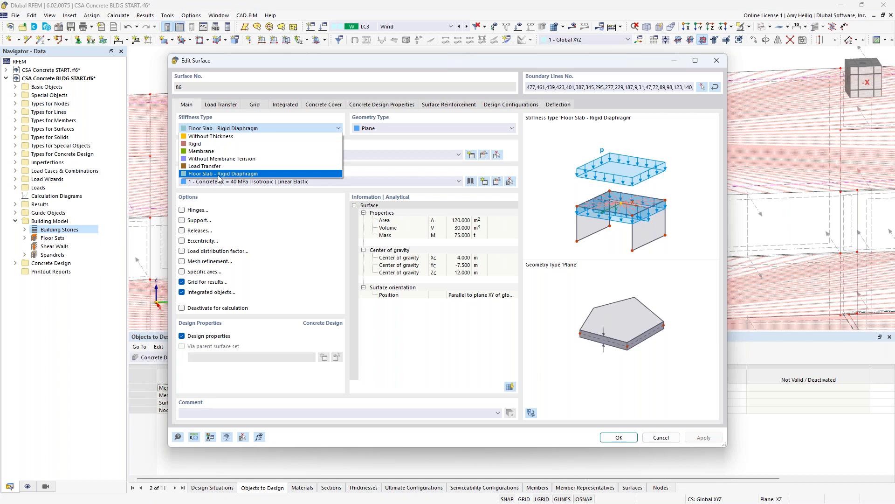
left_click(373, 148)
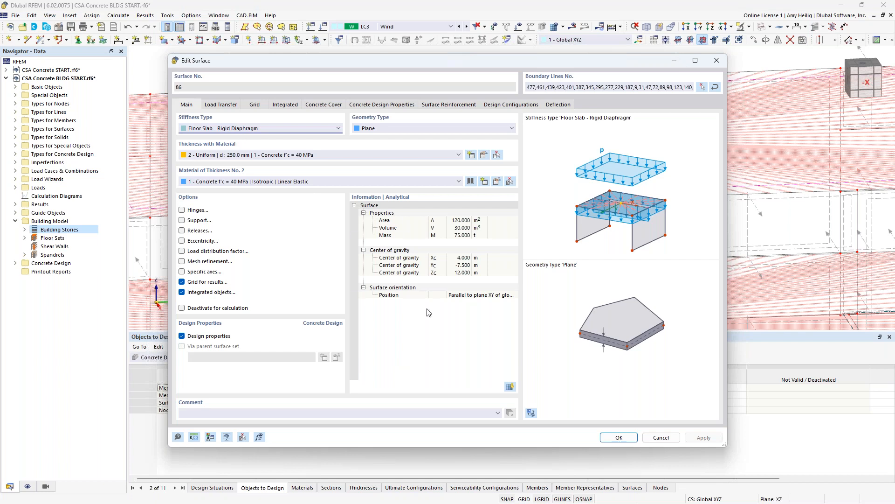
left_click(656, 440)
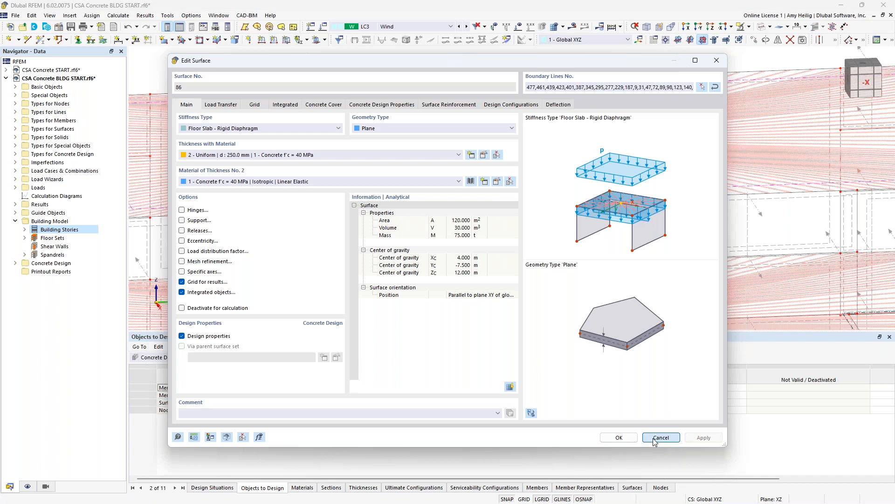
- Hide the rigid links of the floor diaphragms in the model display
scroll(418, 187, "down", 5)
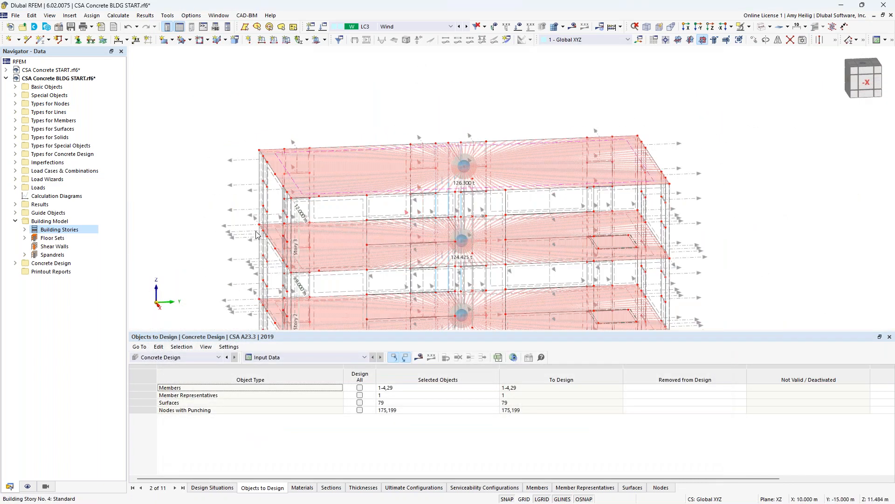
left_click(28, 486)
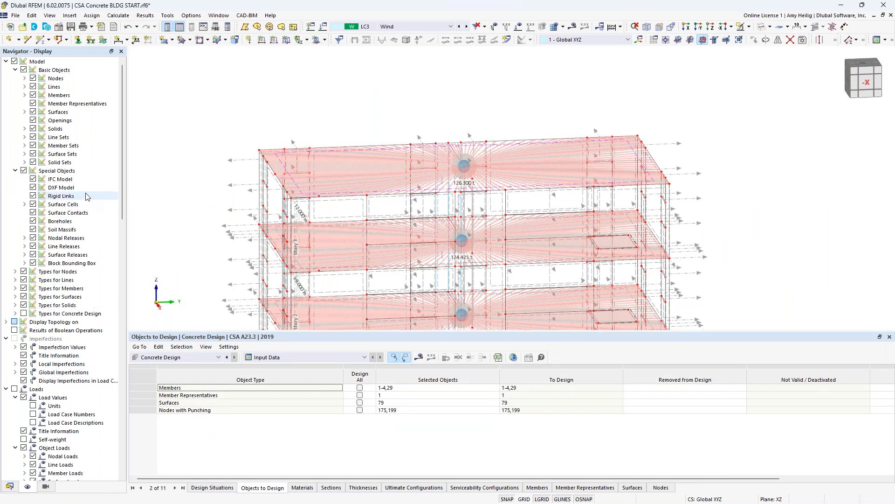
left_click(33, 196)
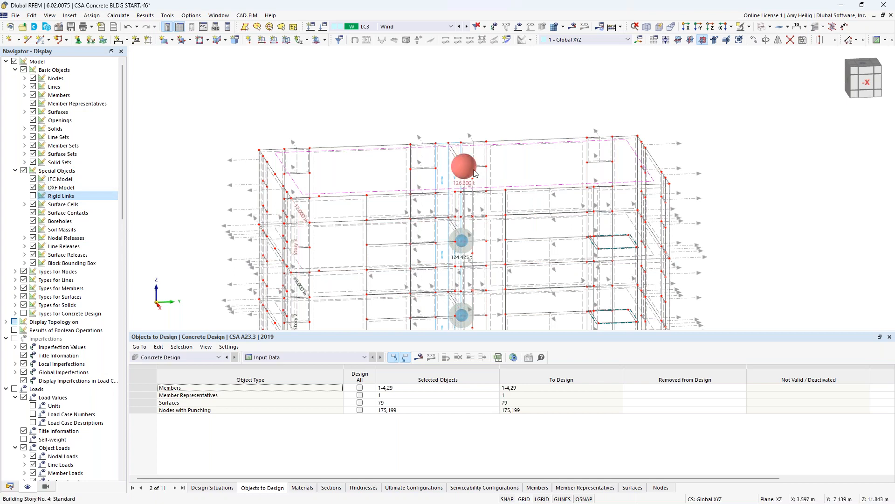
- Inspect the mass and center of gravity properties of the top story's floor set
scroll(471, 172, "up", 4)
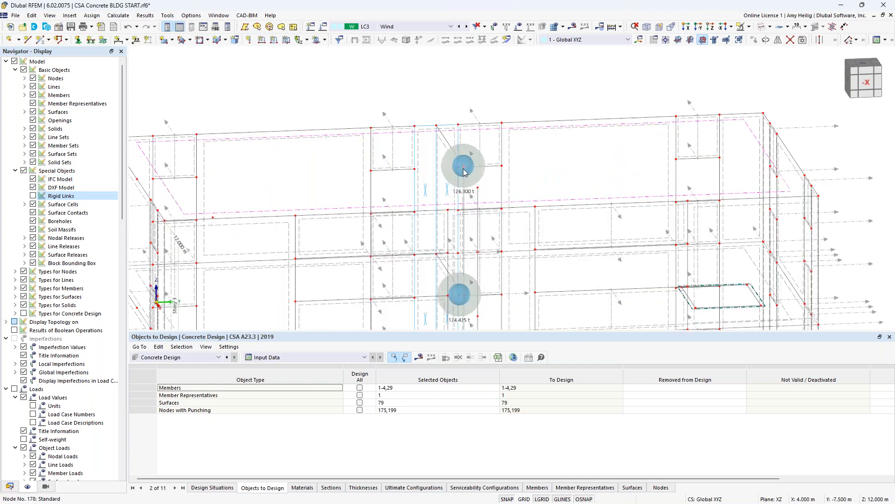
mouse_move(447, 172)
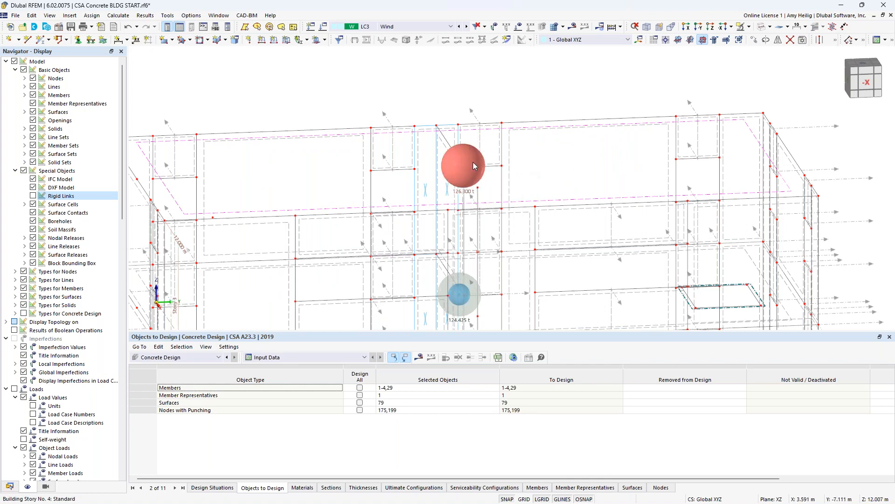
double_click(469, 165)
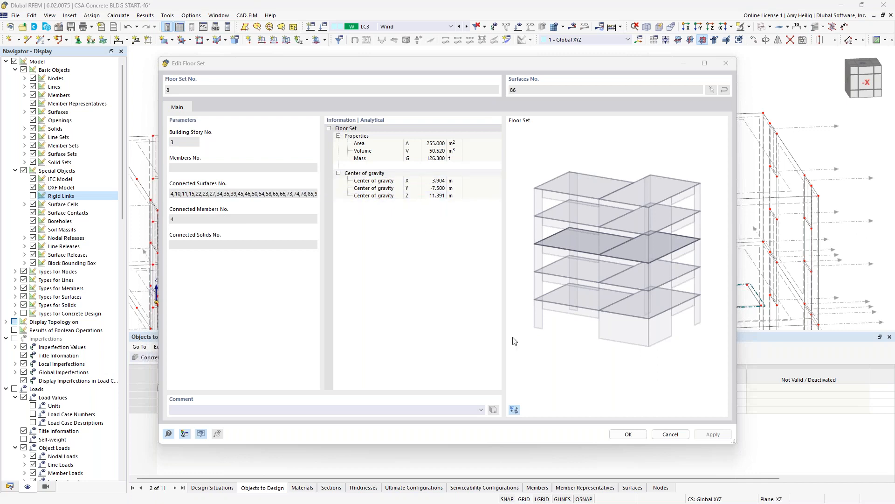
left_click(667, 434)
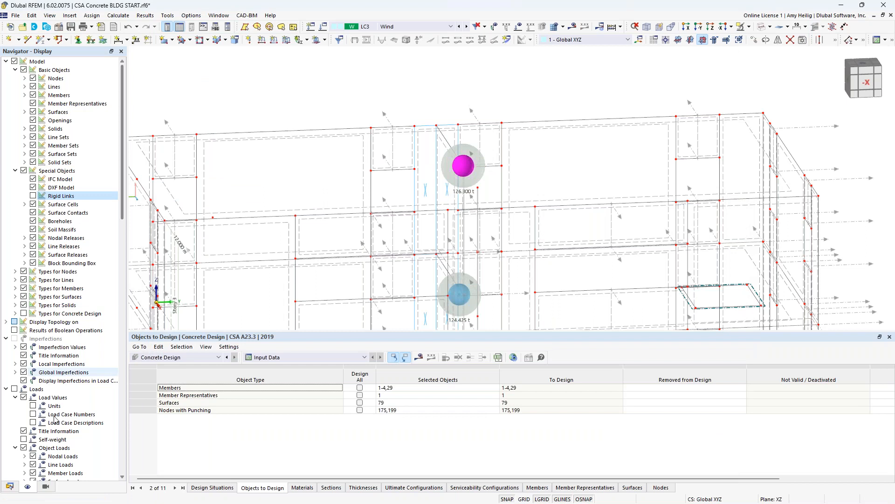
- Return to the model data tree and display the whole building with solid surfaces
left_click(9, 486)
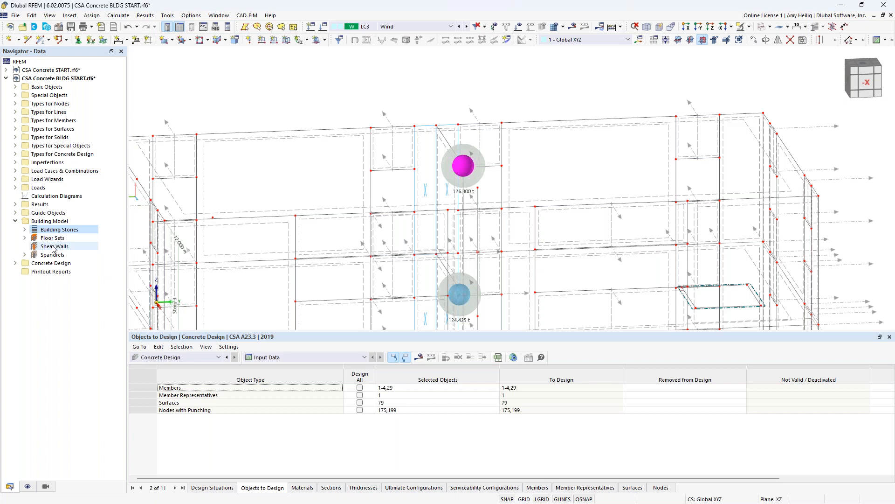
left_click(762, 27)
scroll(531, 89, "down", 5)
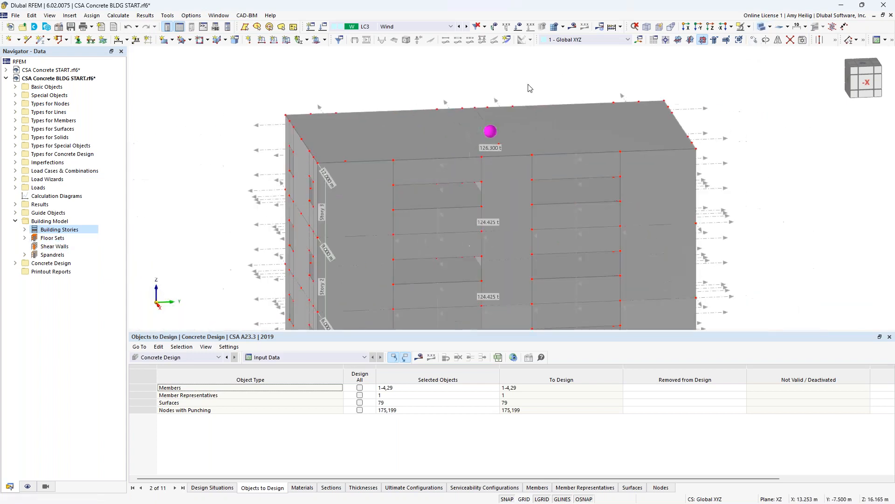
middle_click_drag(451, 176, 407, 178, "ctrl")
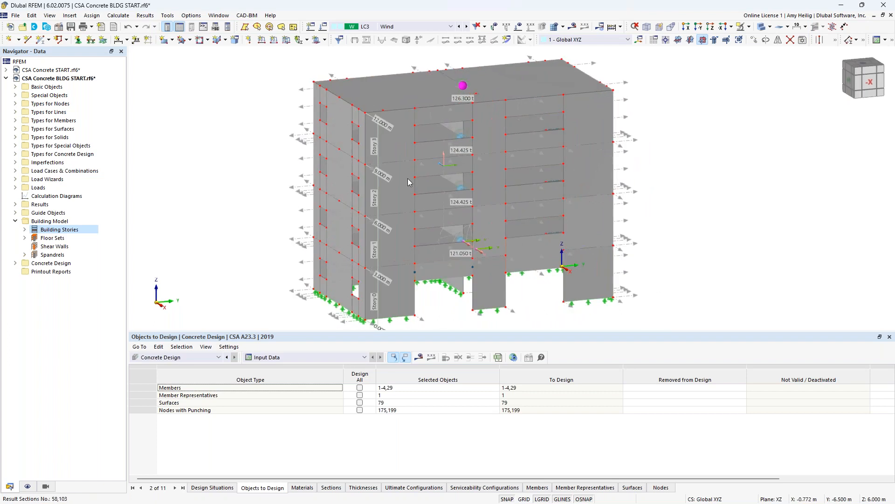
- Create a new shear wall from surfaces 82-85, stacked over all four stories between the window openings of the side wall
right_click(59, 249)
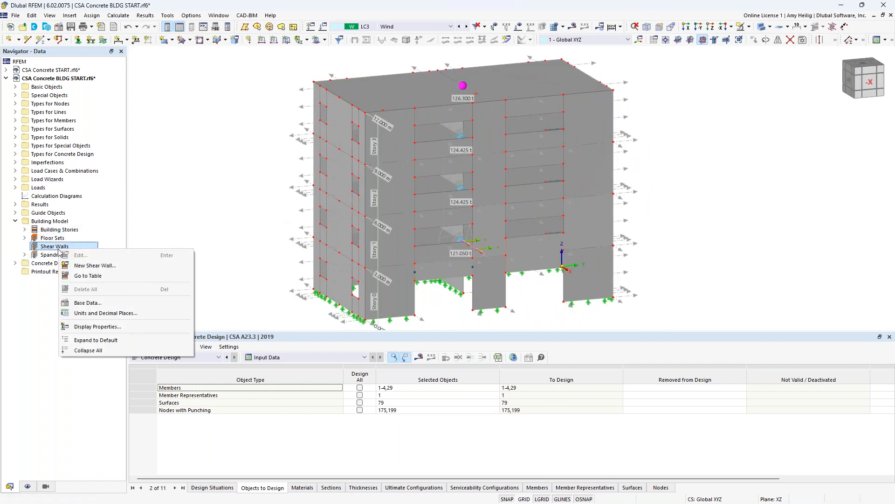
left_click(96, 265)
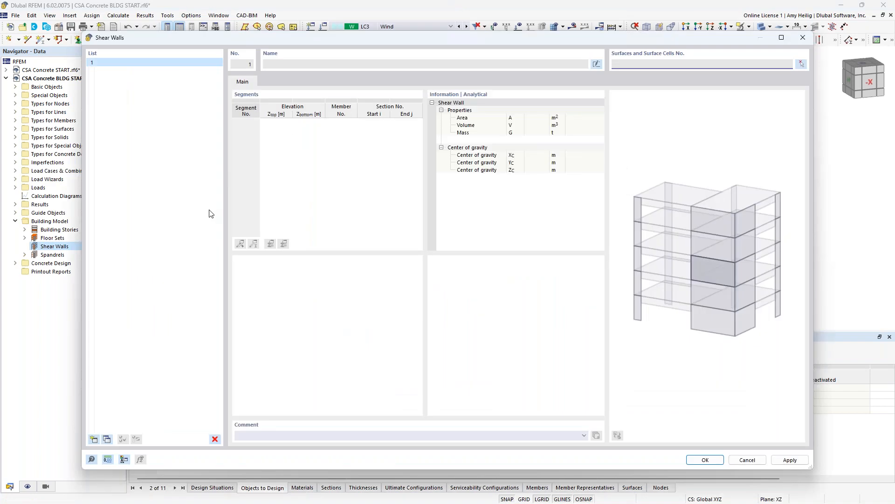
left_click(800, 64)
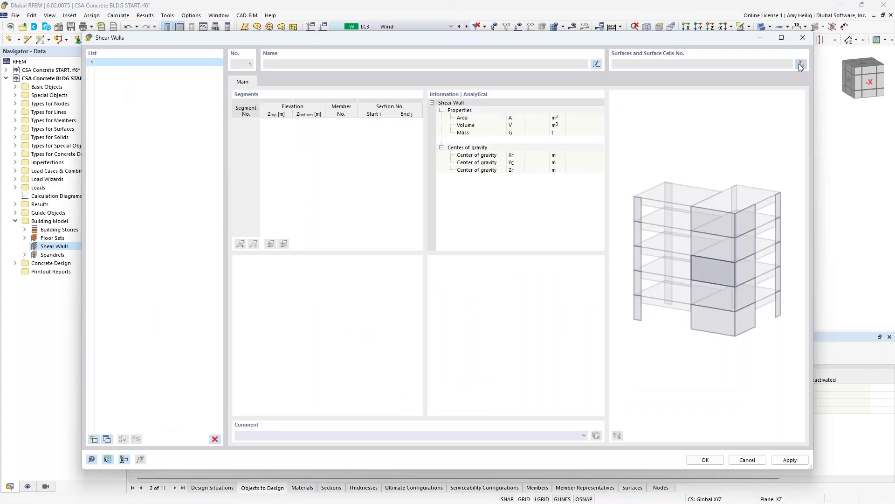
middle_click_drag(239, 264, 261, 268, "ctrl")
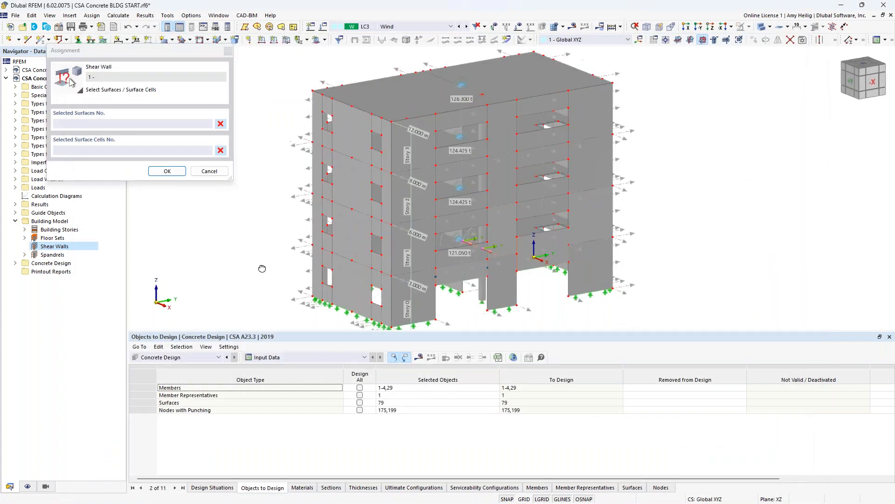
left_click(348, 276)
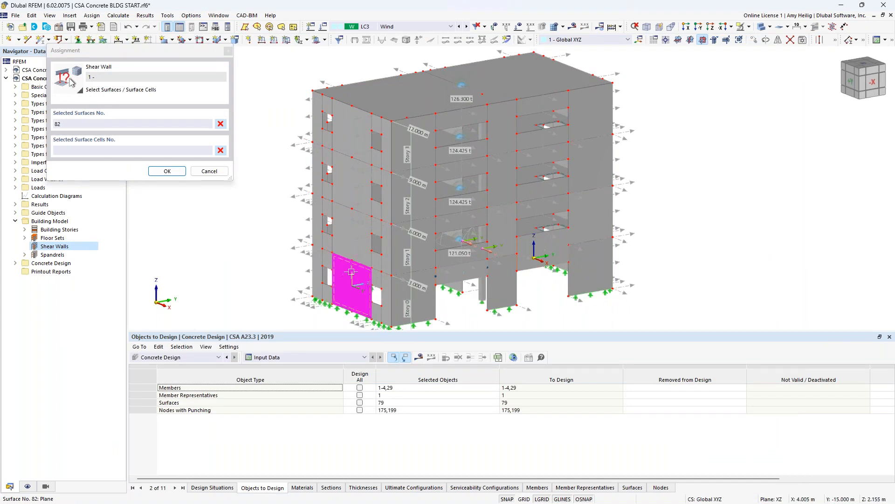
left_click(356, 244)
left_click(360, 200)
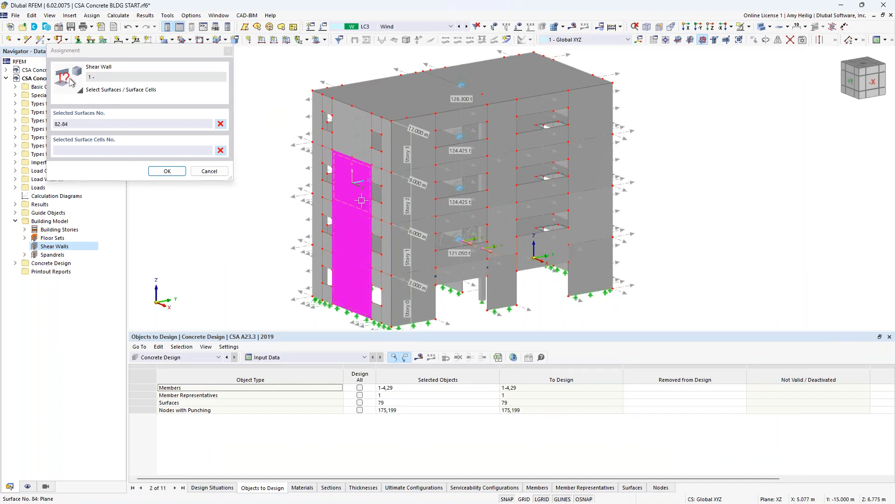
left_click(359, 149)
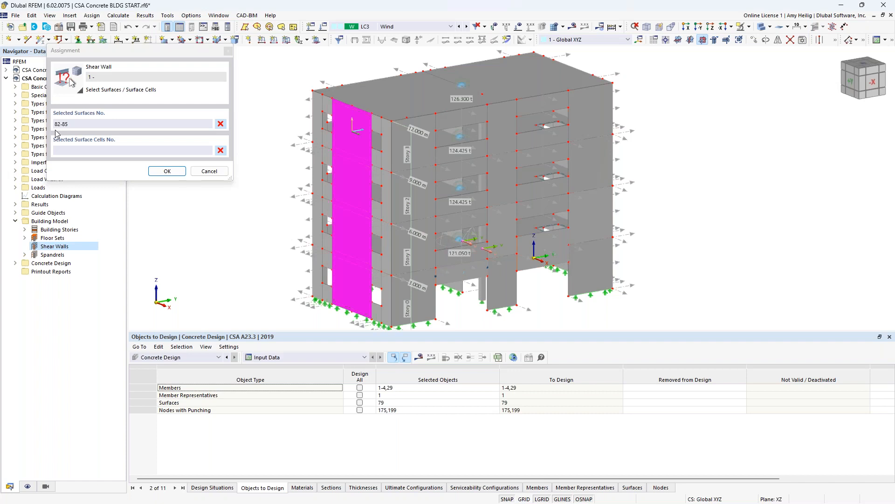
left_click(164, 171)
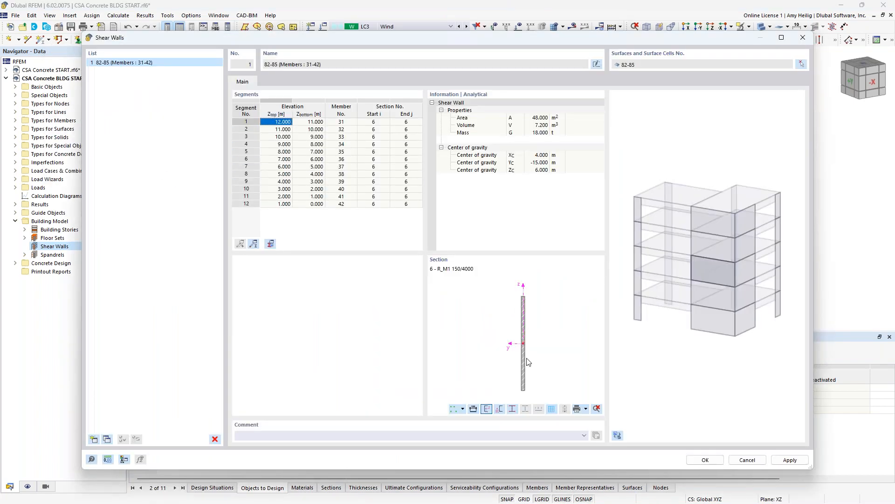
- Add a second shear wall and pick corner surfaces 47, 48, 55 and 56 on the two lowest stories
left_click(94, 439)
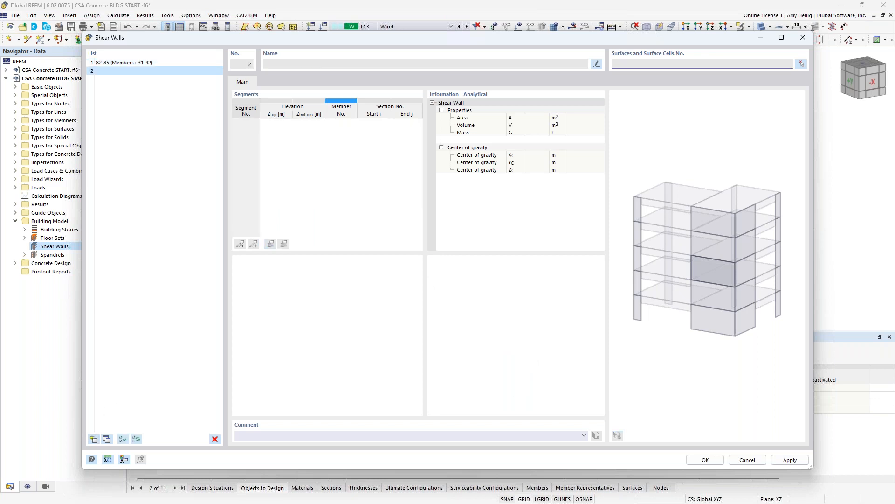
left_click(803, 64)
middle_click_drag(693, 221, 480, 242, "ctrl")
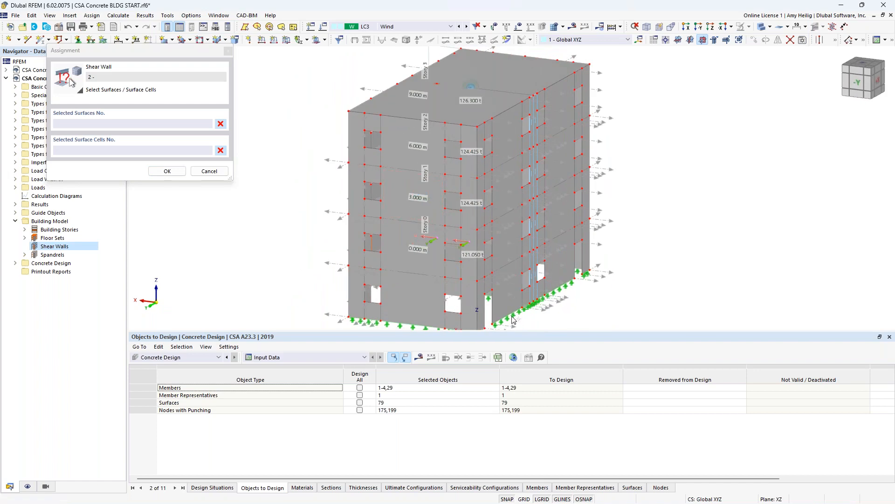
middle_click_drag(549, 319, 546, 274)
scroll(547, 273, "up", 1)
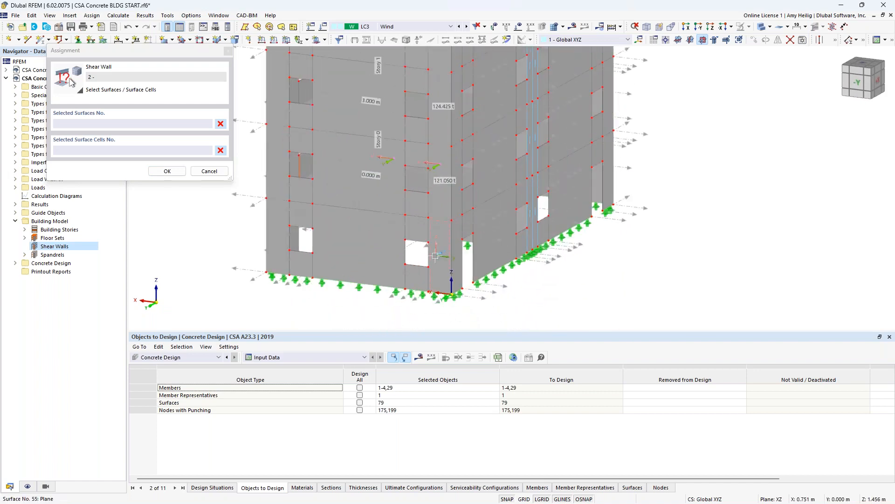
left_click(437, 255)
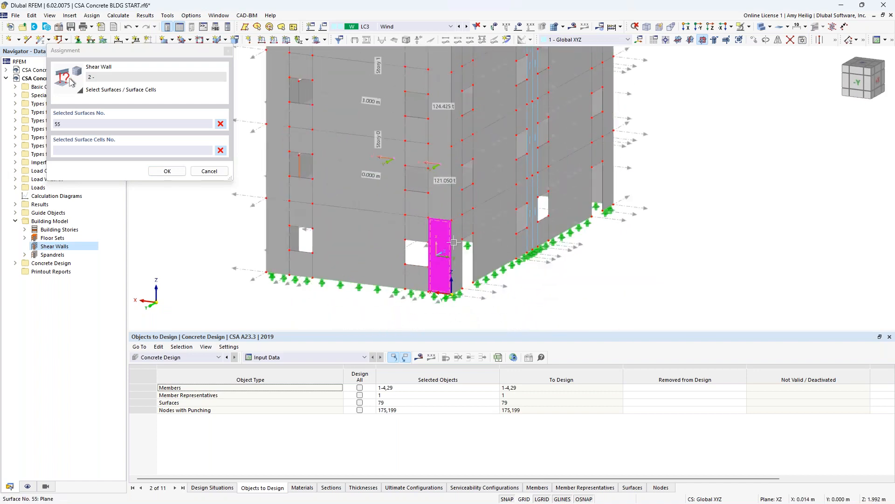
left_click(459, 239)
left_click(441, 207)
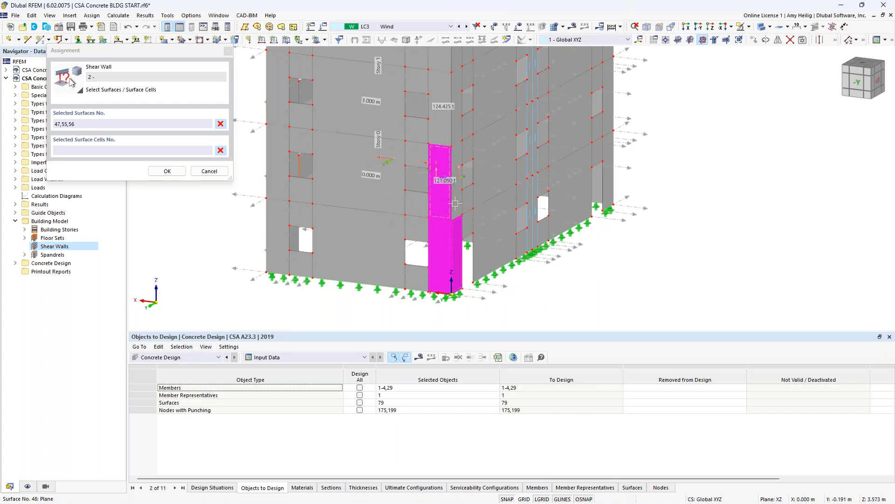
left_click(458, 199)
- Complete the L-shaped corner shear wall by adding surfaces 49, 50, 57 and 58 on the two upper stories
middle_click_drag(469, 189, 458, 280)
left_click(439, 226)
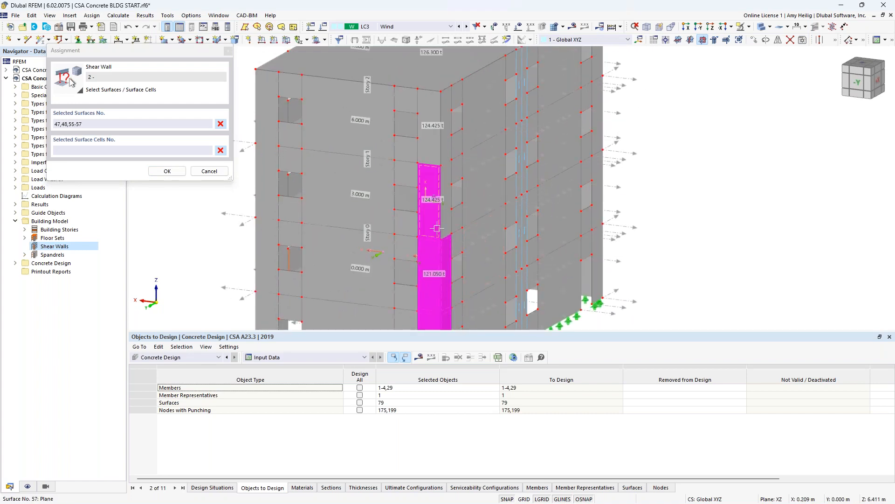
left_click(448, 220)
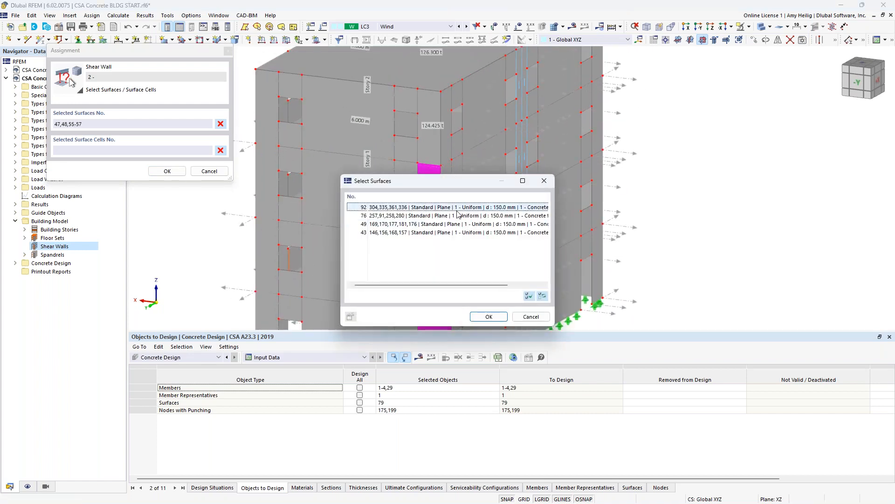
left_click(520, 314)
left_click(446, 224)
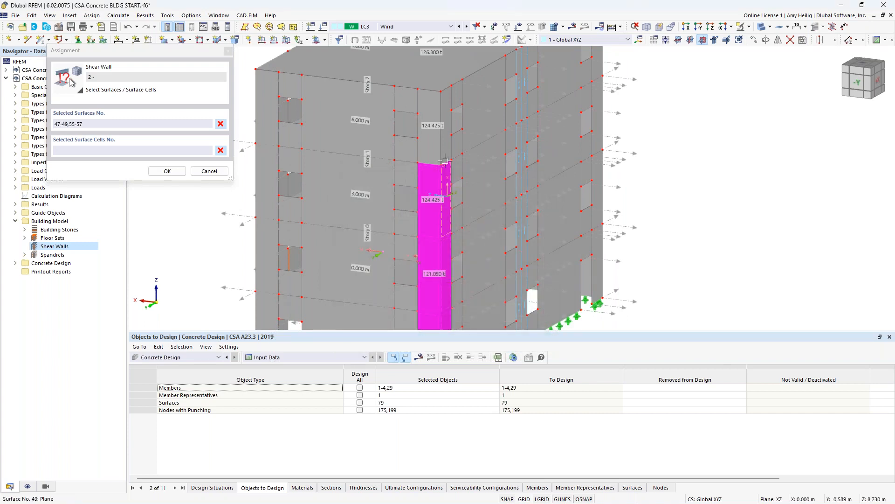
left_click(433, 149)
left_click(445, 146)
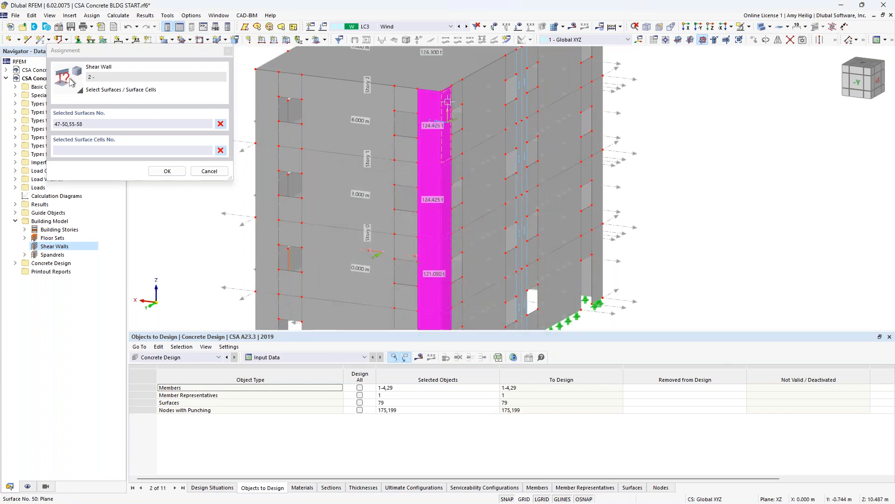
left_click(167, 172)
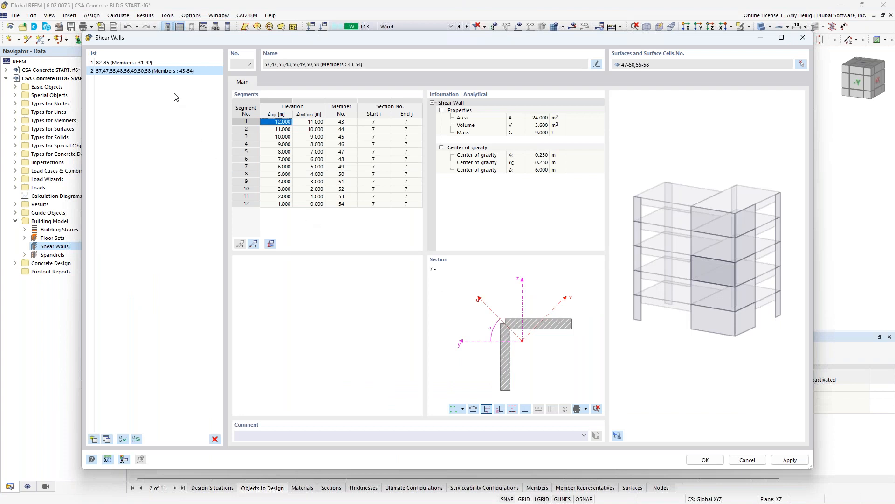
- Compare the segments and sections of the straight and L-shaped shear walls, then save both walls
left_click(156, 64)
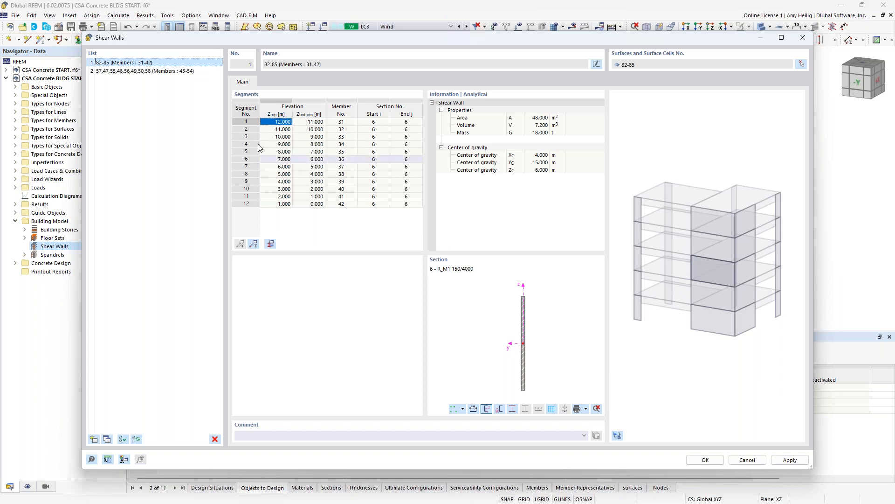
left_click(163, 72)
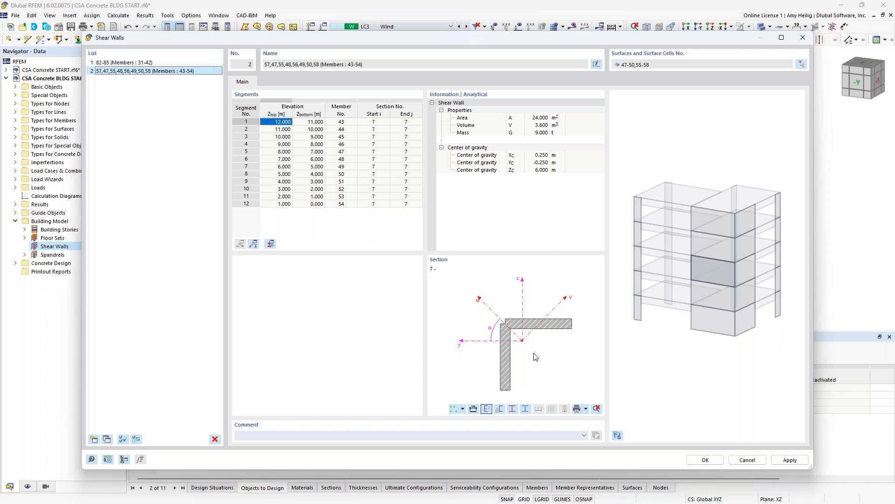
left_click(705, 459)
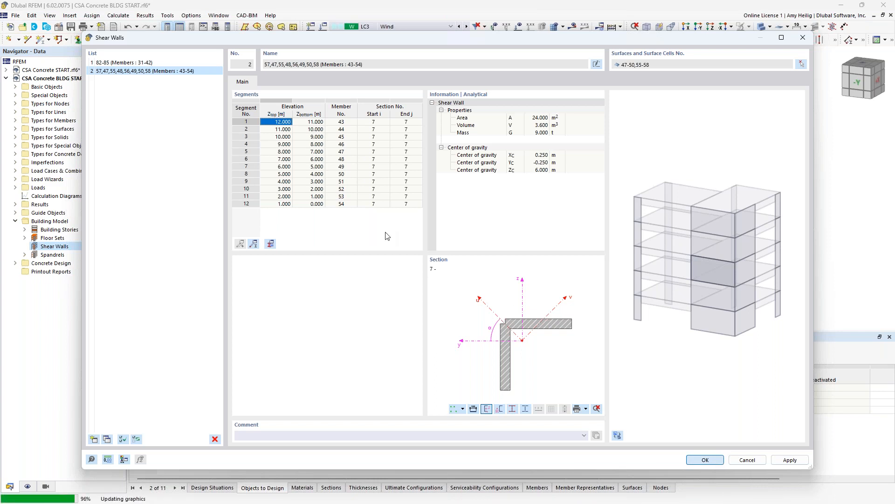
key("Return")
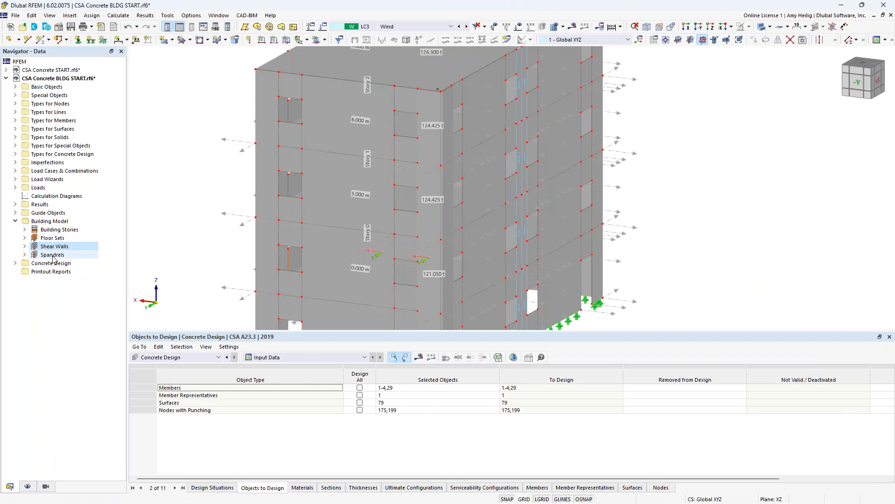
- Examine the existing spandrels' sections and their assigned surfaces in the model: 119 for the first, 130 and 131 for the second
left_click(53, 255)
right_click(50, 255)
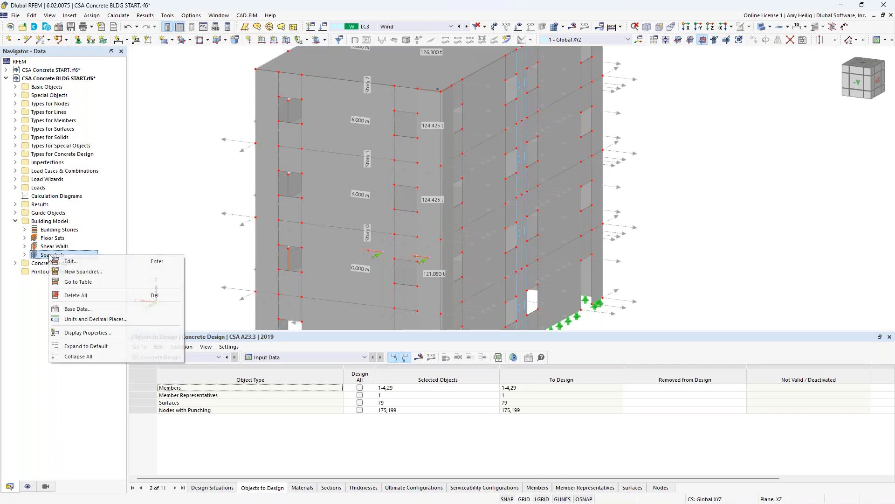
left_click(69, 262)
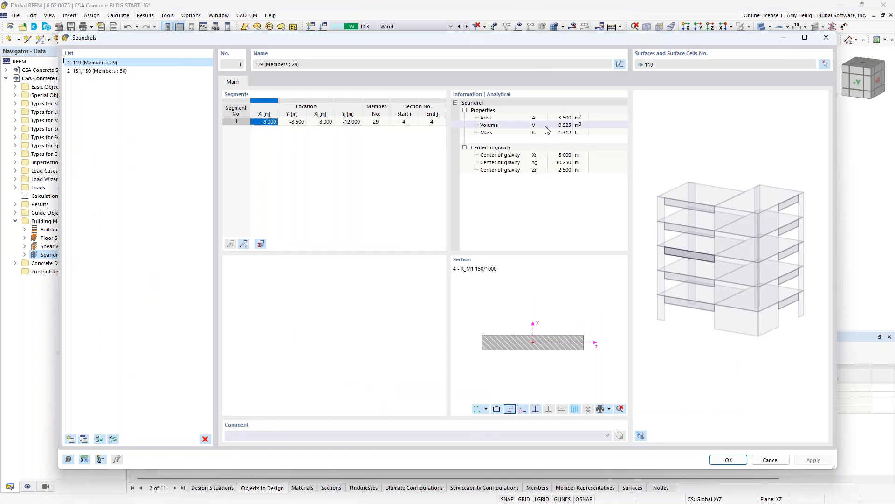
left_click(825, 64)
scroll(386, 261, "down", 3)
middle_click_drag(342, 272, 605, 264, "ctrl")
middle_click_drag(537, 275, 608, 210)
middle_click_drag(609, 210, 592, 240, "ctrl")
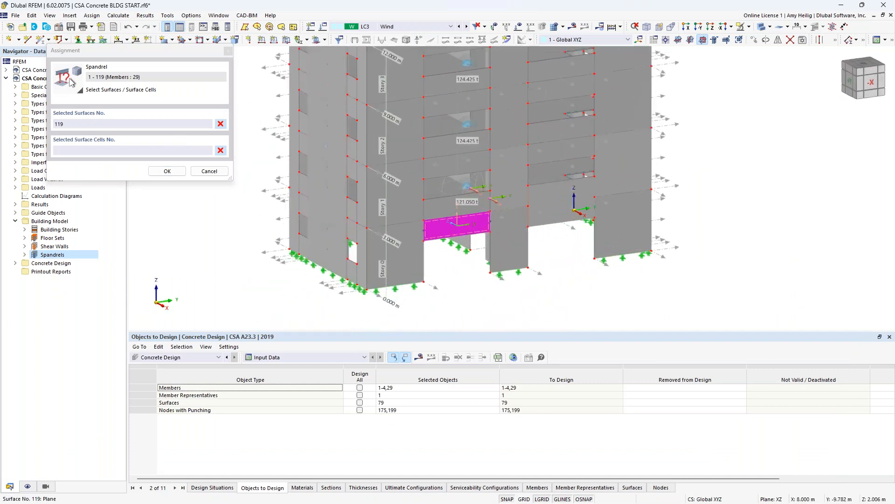
scroll(462, 233, "up", 3)
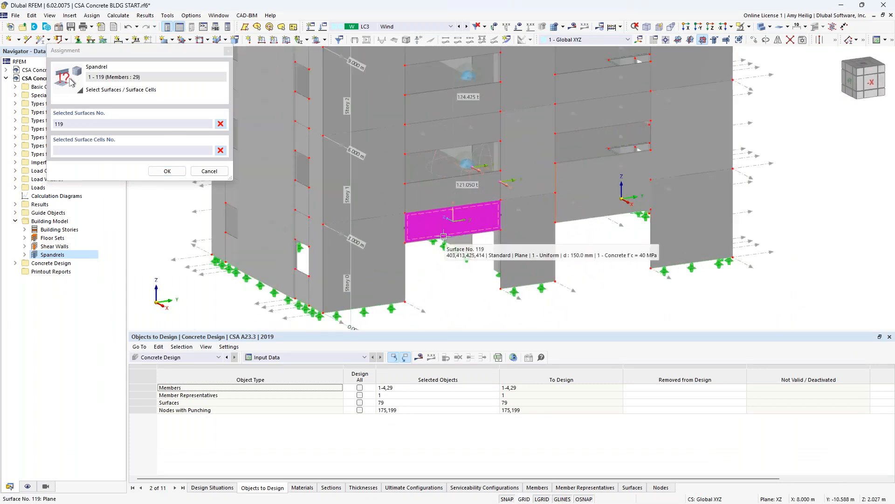
left_click(166, 171)
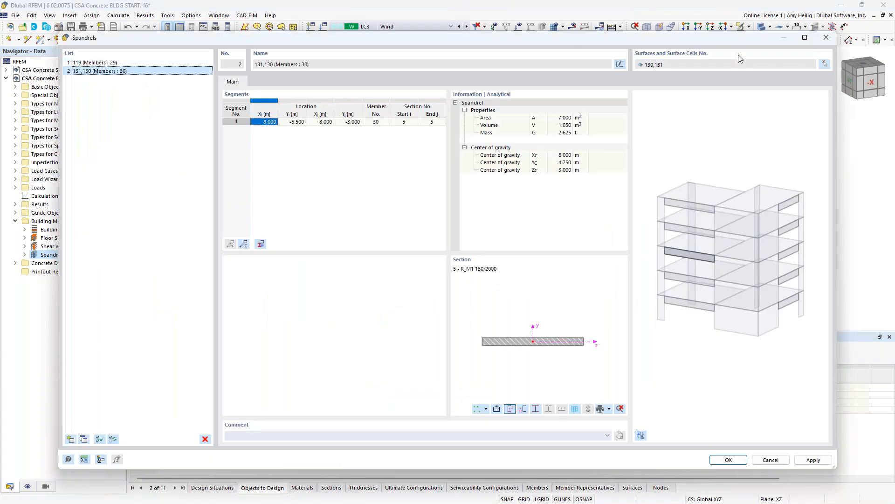
left_click(824, 65)
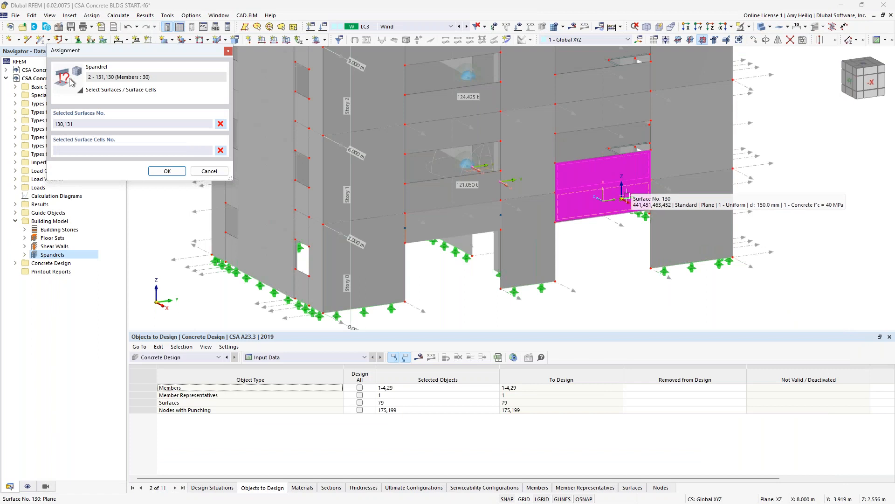
- Accept the second spandrel's surfaces 130 and 131 and save the spandrel definitions
scroll(626, 196, "up", 2)
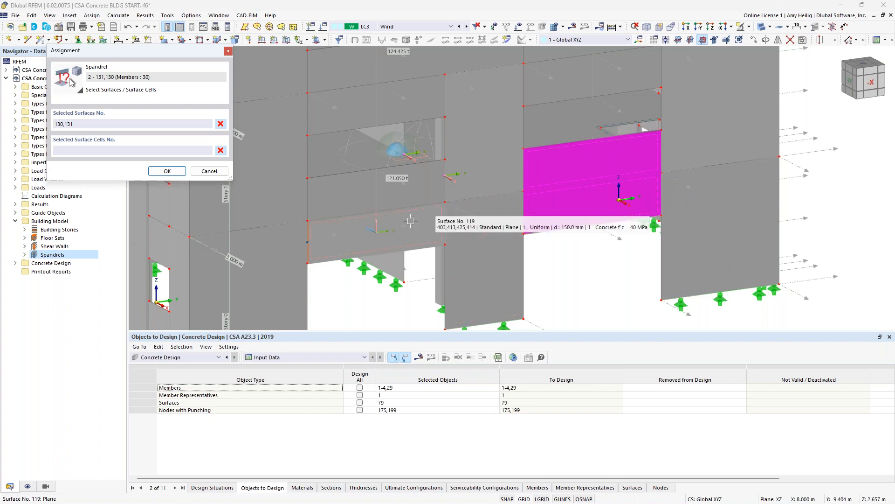
left_click(168, 171)
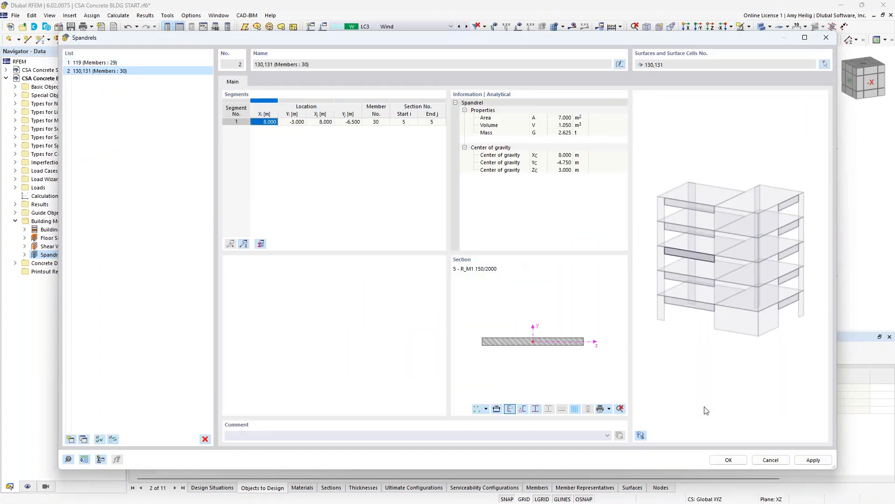
left_click(728, 460)
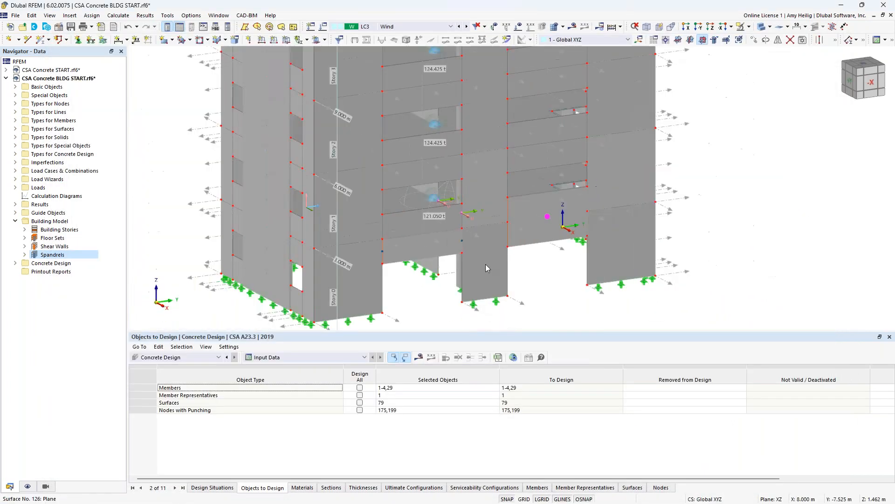
- Calculate load combination CO4 (1.25D + 0.50L + 1.40W) and display its results
scroll(485, 264, "down", 2)
left_click(416, 26)
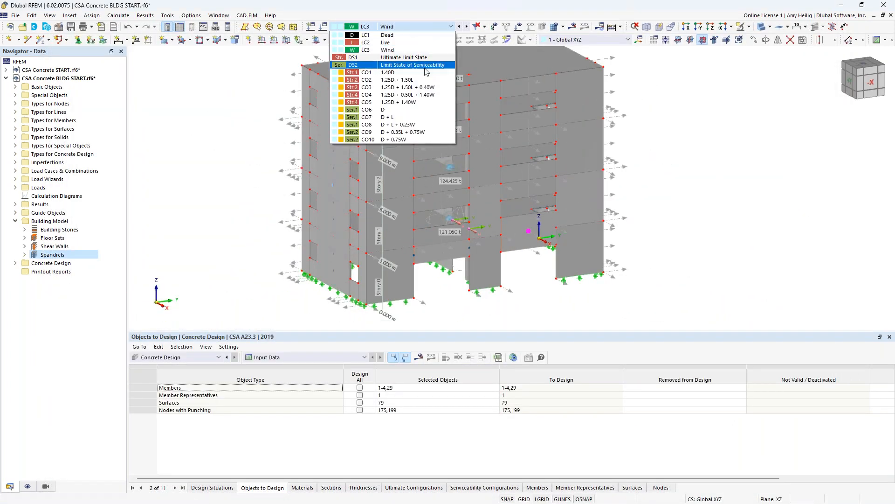
left_click(434, 95)
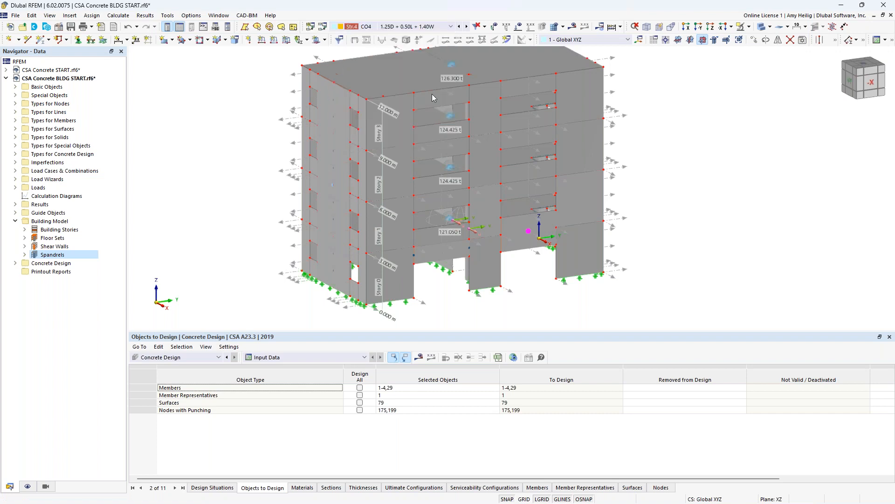
left_click(573, 28)
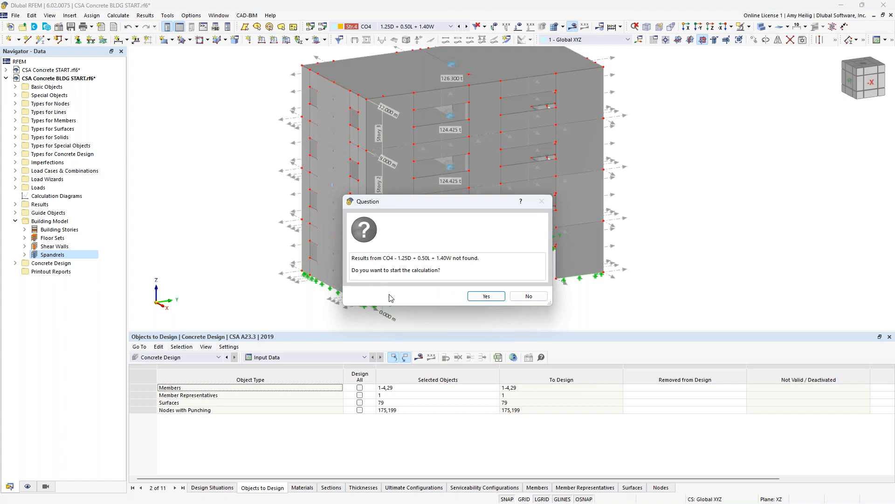
left_click(483, 296)
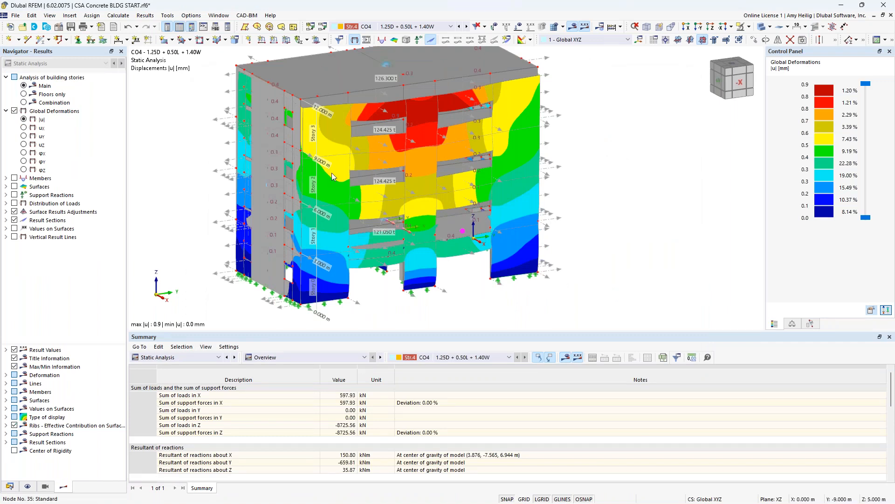
- Compare the building's total global deformations between the Main, Floors only and Combination story analyses
left_click(762, 30)
left_click(762, 31)
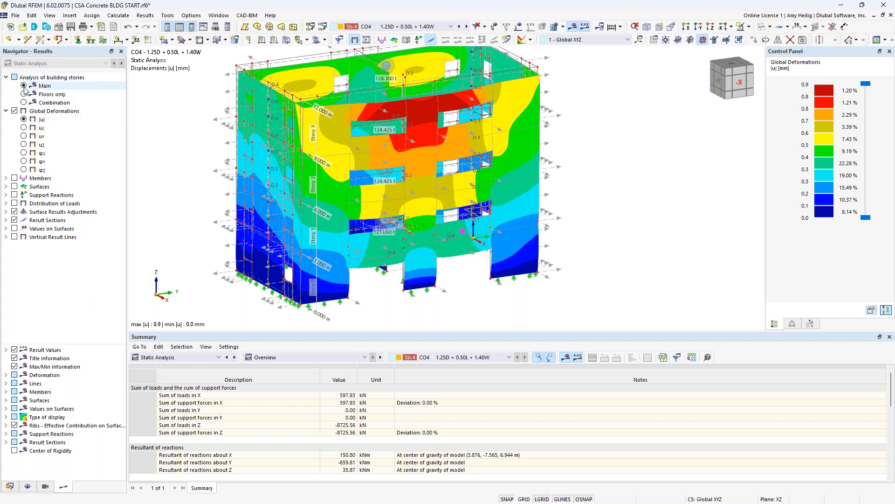
middle_click_drag(192, 166, 252, 187)
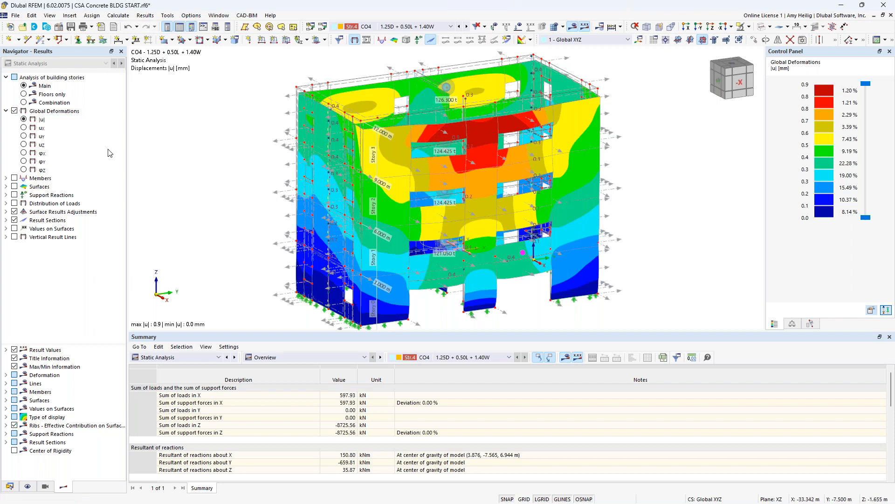
left_click(25, 95)
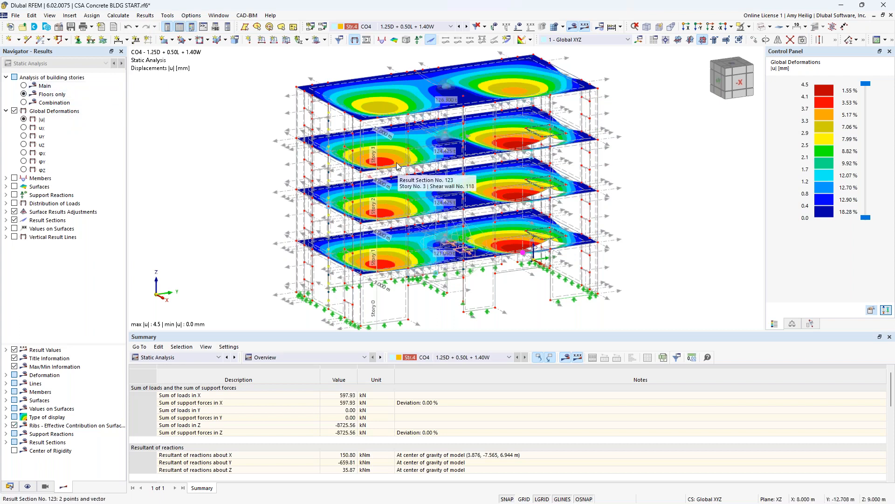
left_click(24, 102)
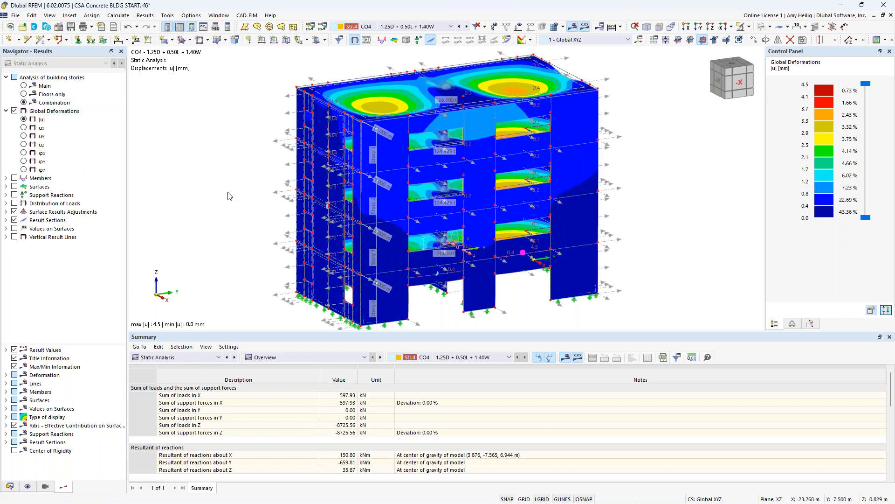
left_click(24, 95)
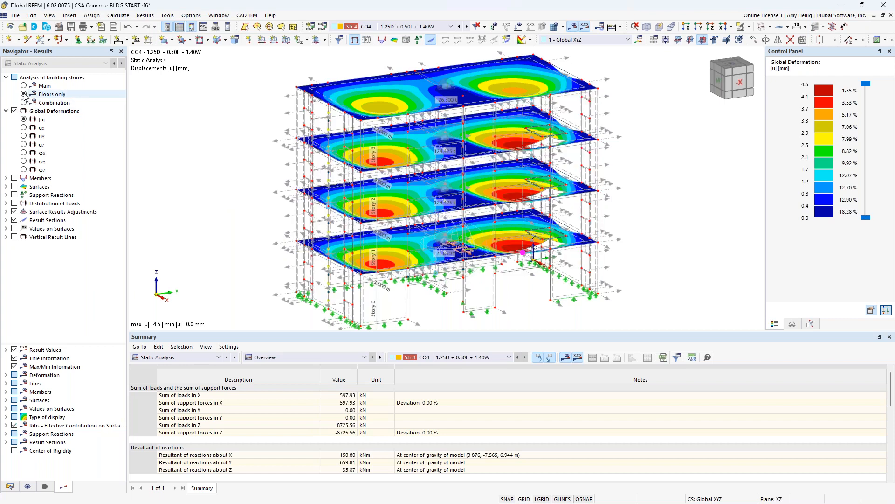
- Examine the floor slabs' moments mx and my and axial forces nx and ny in the Floors only analysis
left_click(14, 186)
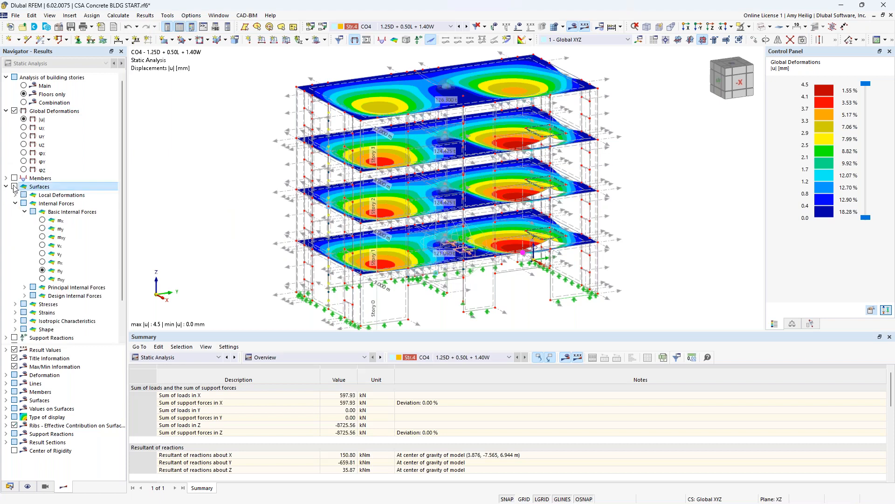
left_click(43, 220)
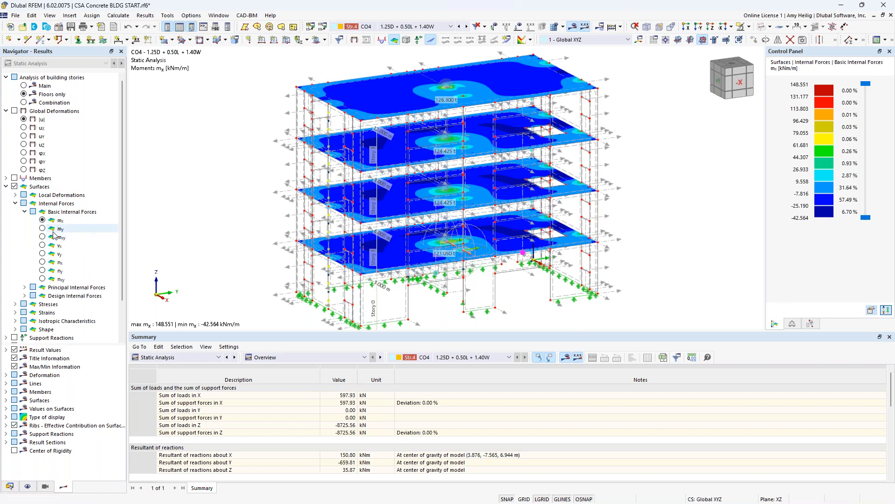
left_click(42, 229)
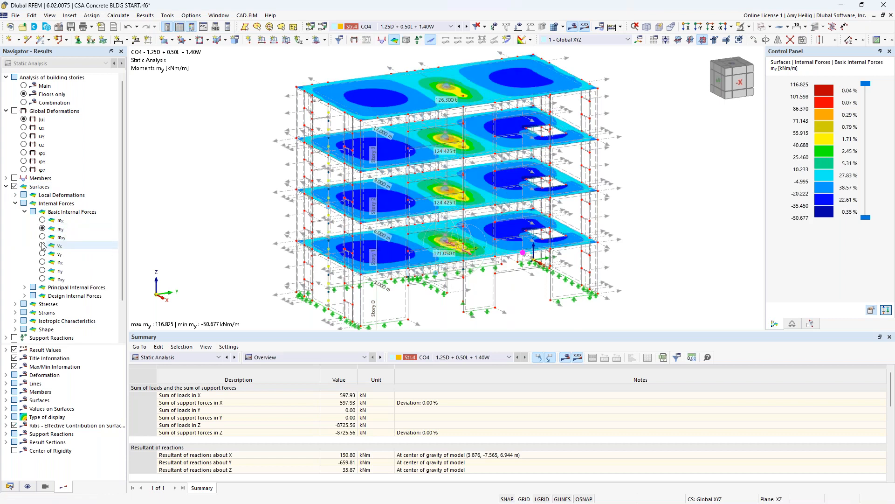
left_click(43, 262)
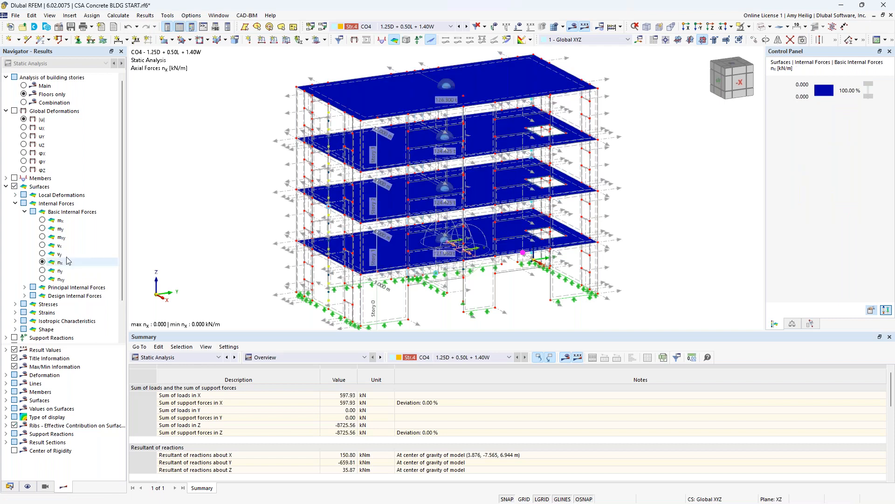
left_click(42, 271)
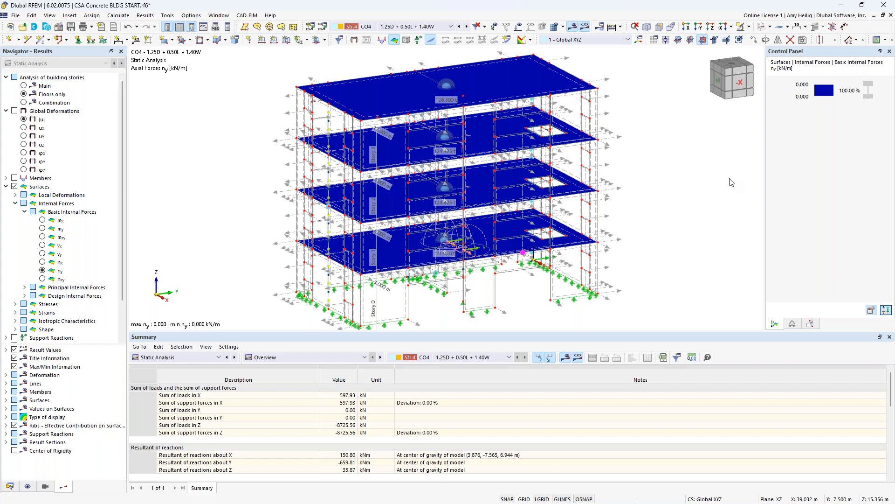
left_click(5, 187)
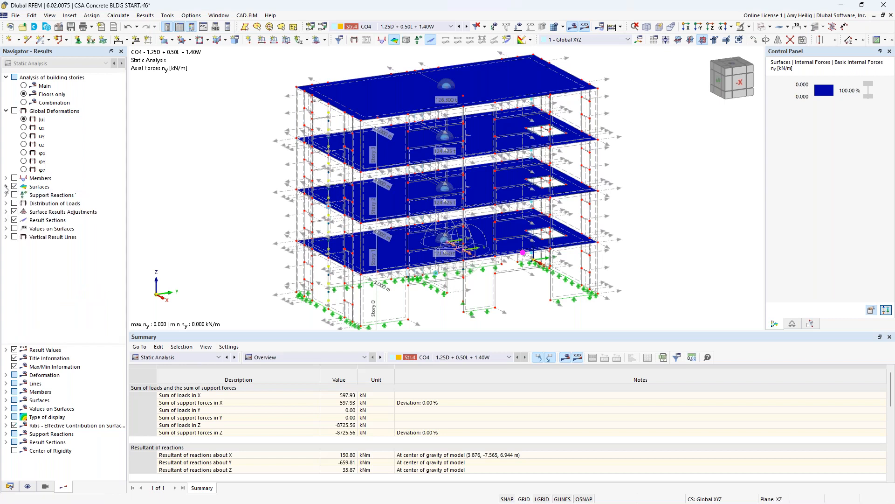
- Switch the story analysis to Main and display the member shear forces Vz/Vv
left_click(23, 85)
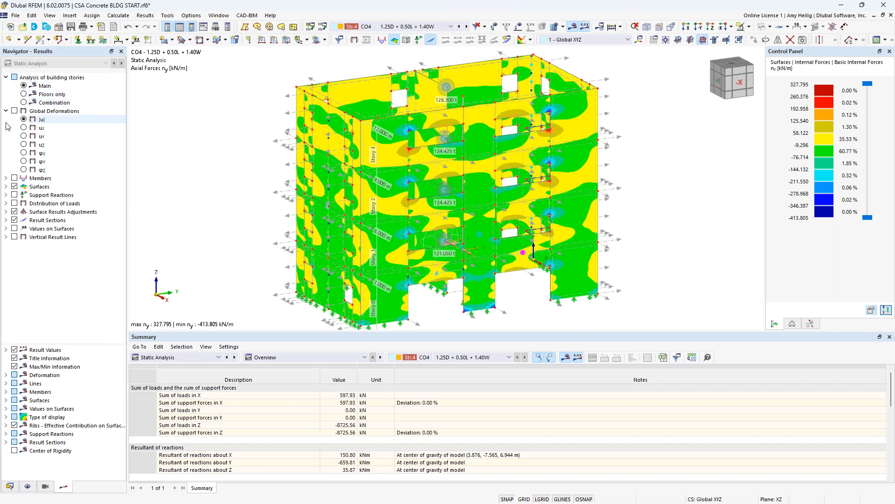
left_click(14, 178)
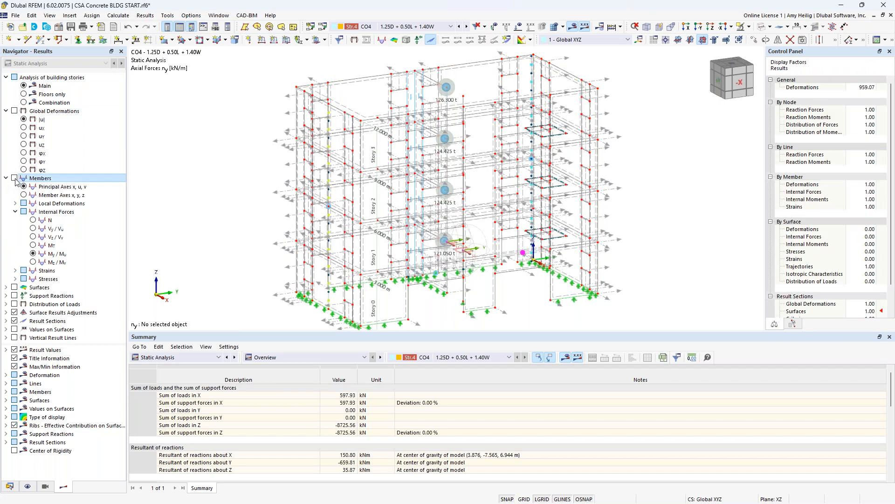
left_click(14, 178)
left_click(33, 236)
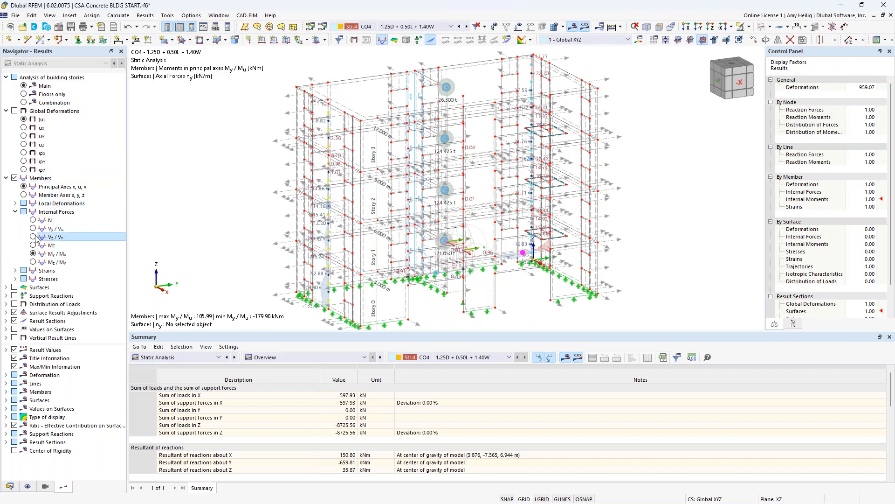
- Limit the visible objects to members of type Result Beam, leaving out the Beam type
left_click(45, 487)
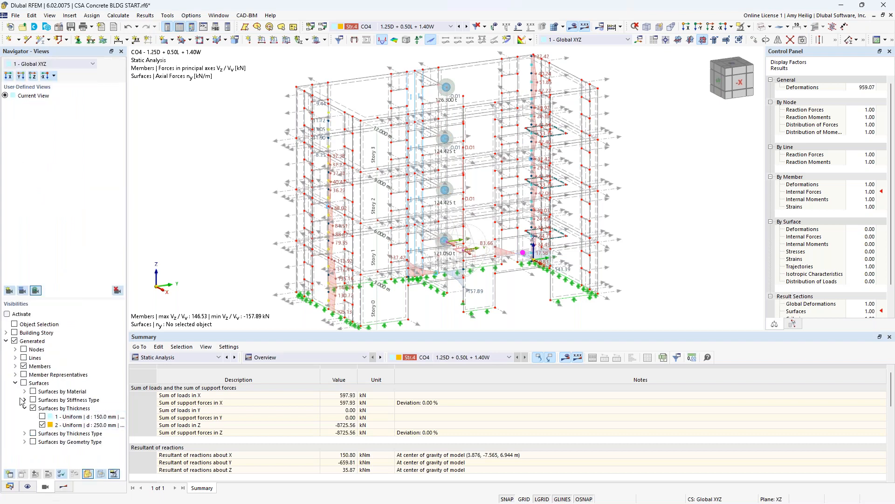
left_click(16, 366)
left_click(25, 391)
left_click(42, 400)
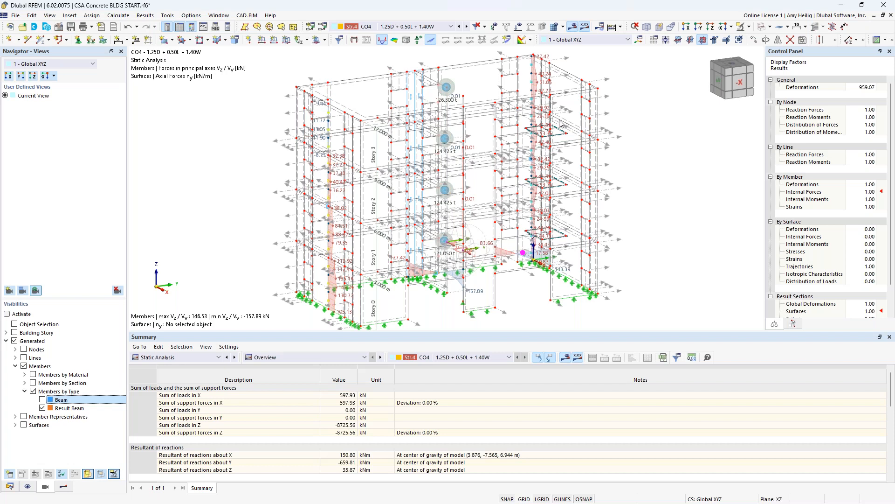
left_click(751, 29)
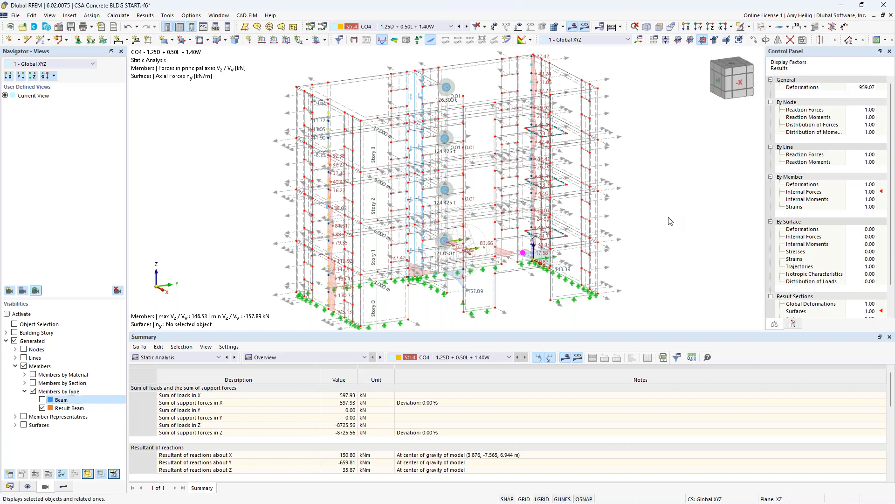
left_click(43, 409)
left_click(43, 409)
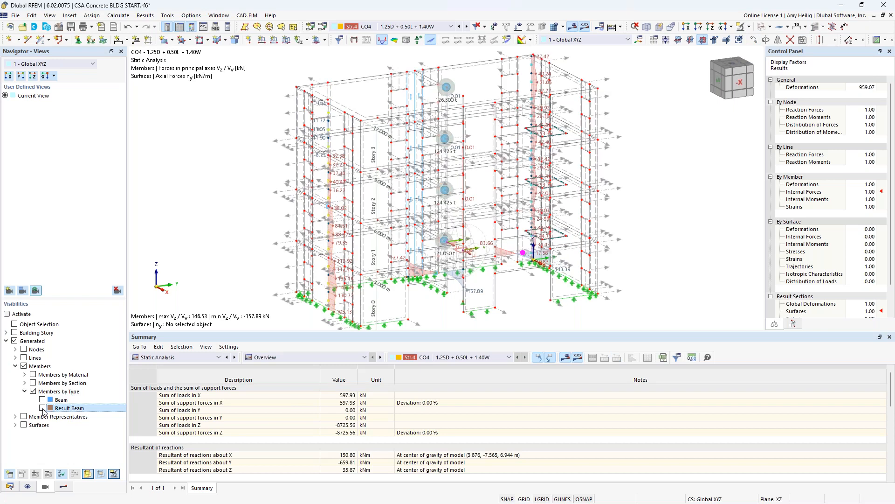
middle_click_drag(252, 257, 281, 246, "ctrl")
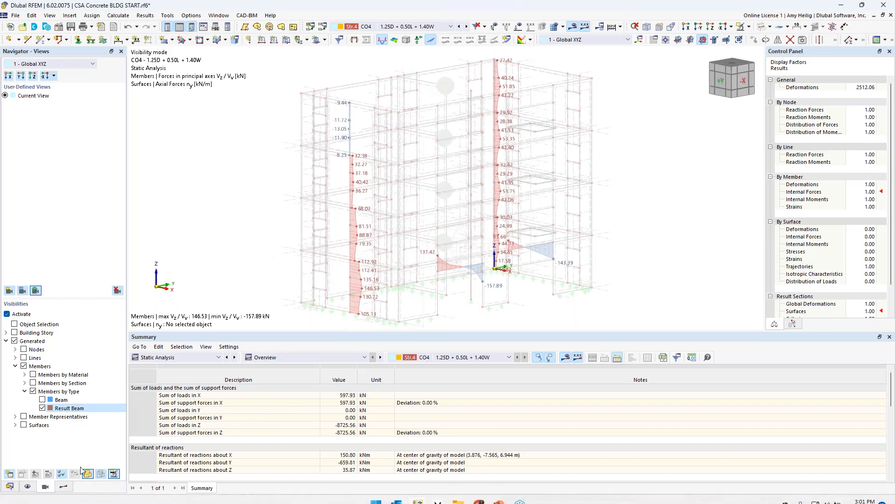
- Compare the result beams' moments My/Mu, axial forces N and shear forces Vz/Vv
left_click(65, 486)
scroll(357, 295, "up", 1)
scroll(357, 295, "up", 1)
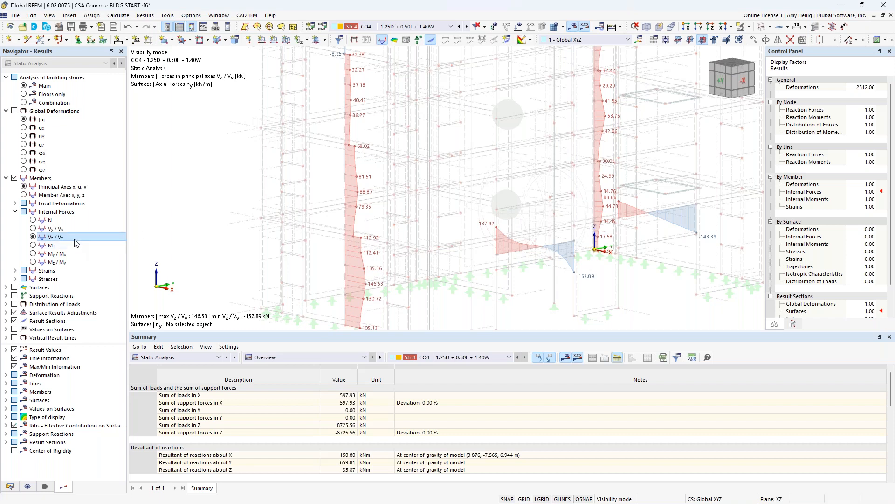
left_click(33, 254)
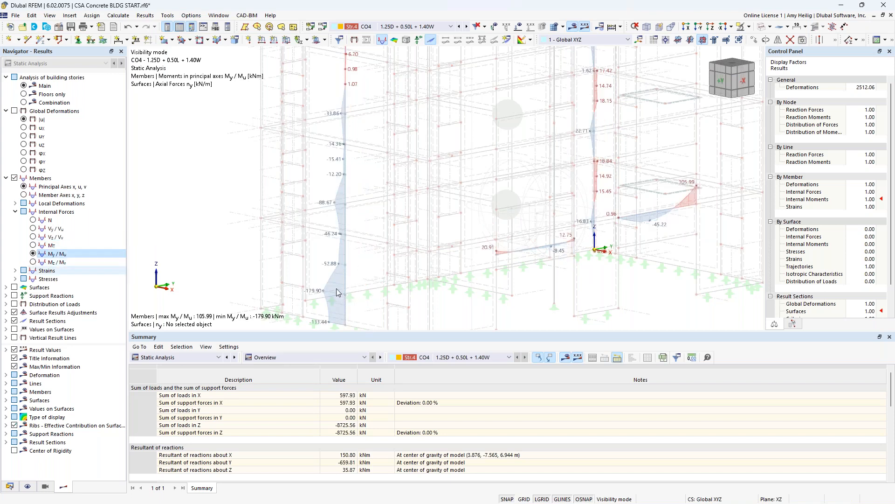
left_click(37, 222)
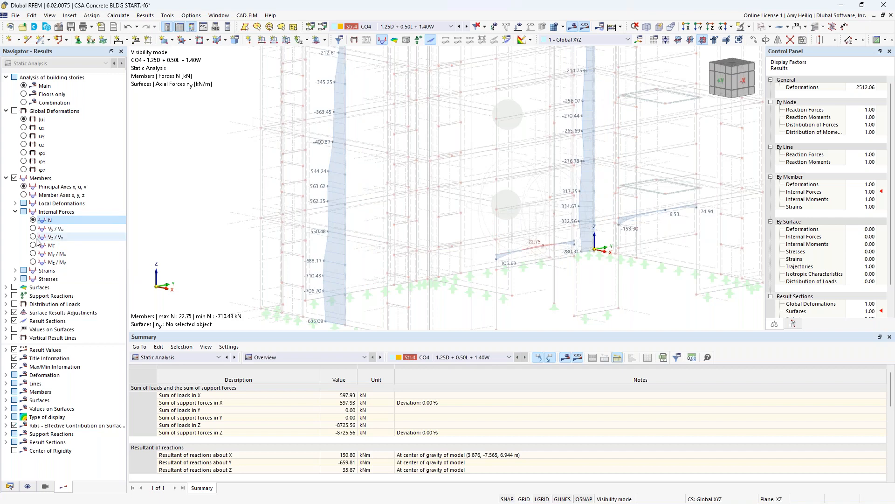
left_click(36, 238)
- Examine the shear Vz/Vv diagrams of the shear walls and spandrels, plus the spandrels' moments My/Mu
middle_click_drag(680, 209, 430, 218, "ctrl")
middle_click_drag(509, 247, 430, 206)
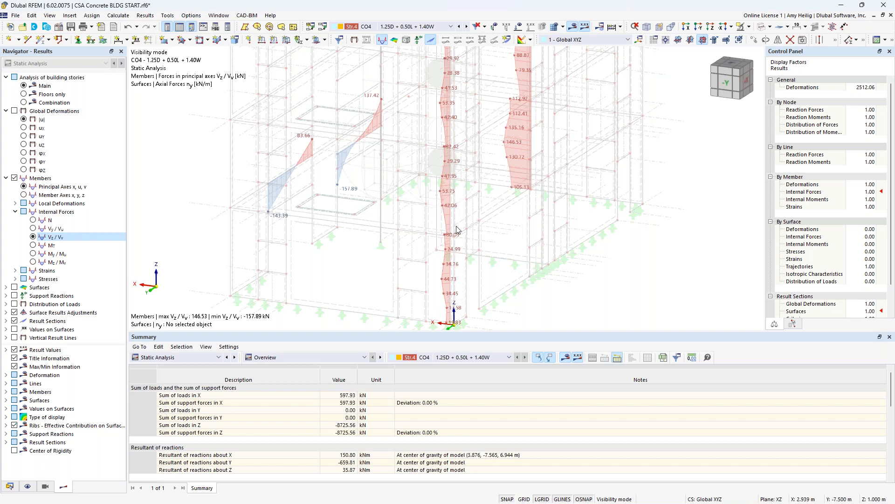
middle_click_drag(236, 216, 446, 204, "ctrl")
scroll(425, 214, "up", 1)
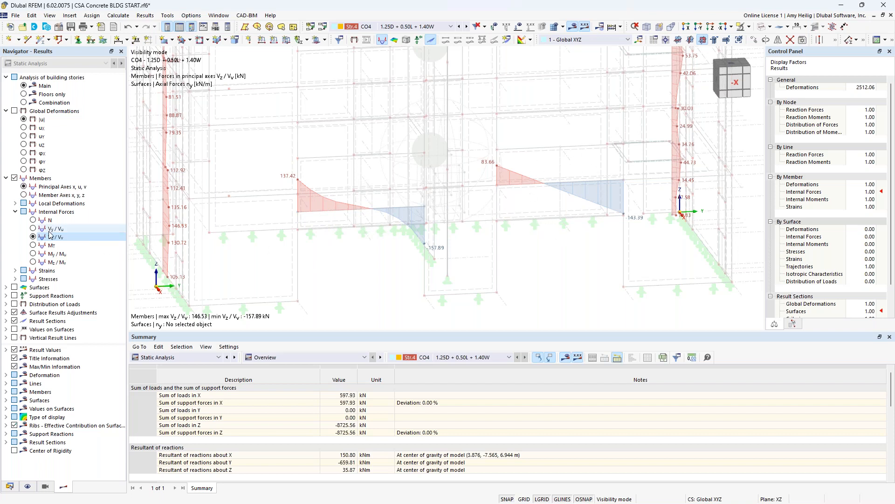
left_click(33, 254)
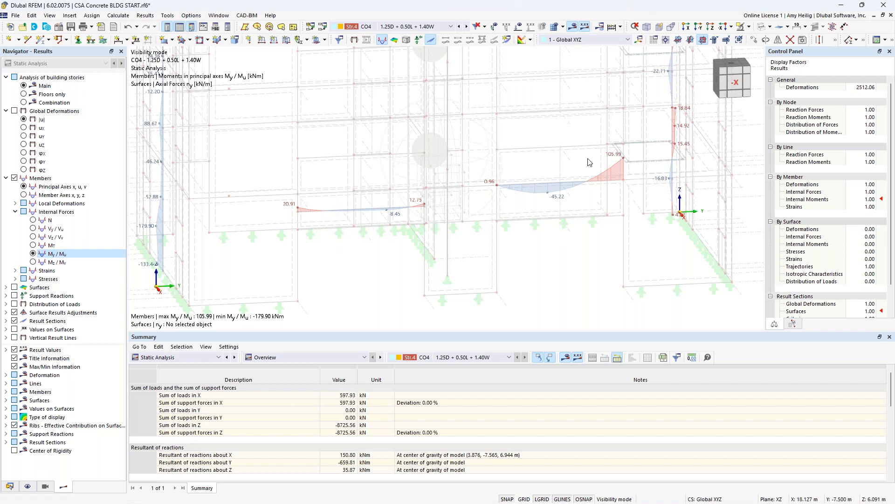
- Restore all objects to view, then isolate the spandrel above the lower opening together with its related objects
left_click(751, 28)
left_click(784, 86)
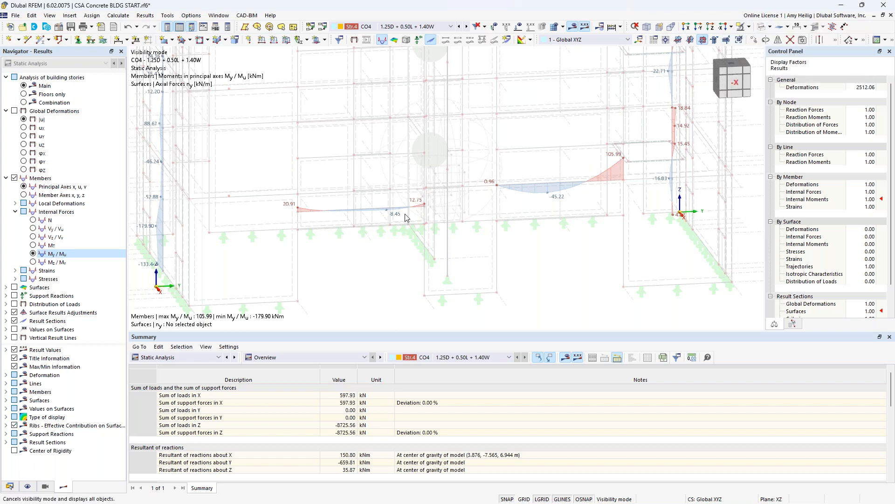
left_click(762, 27)
left_click(348, 223)
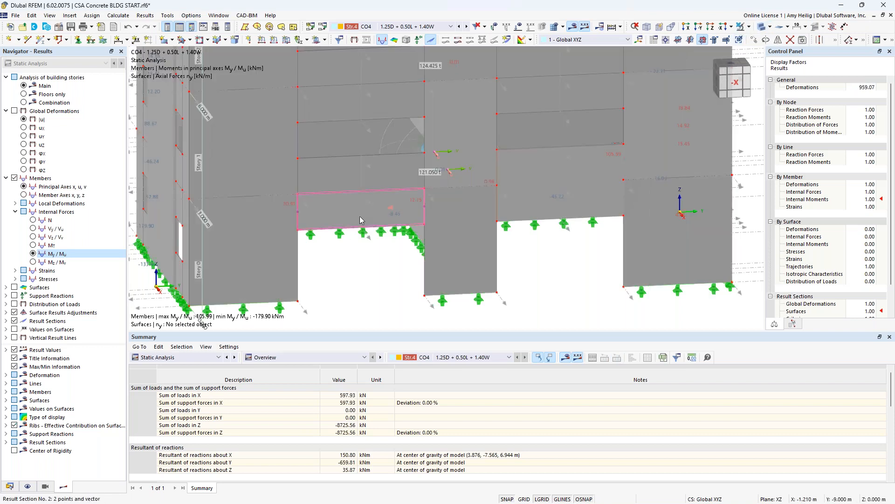
left_click(749, 28)
left_click(750, 40)
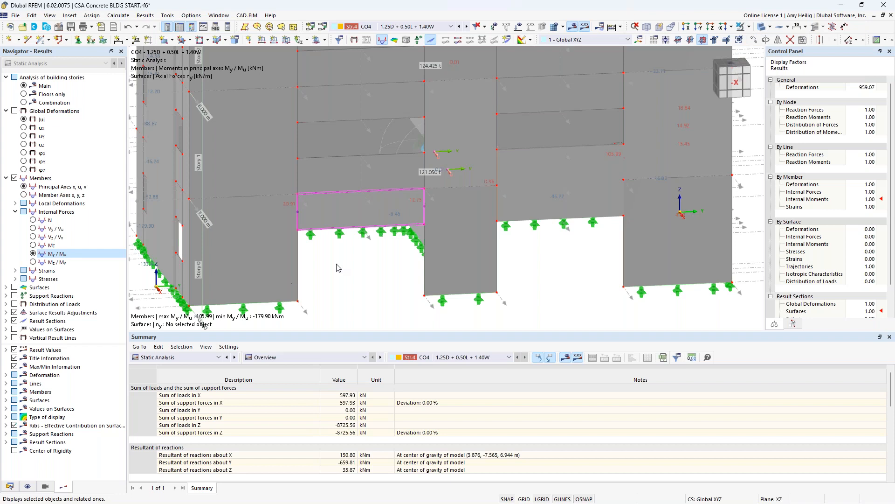
- Open the spandrel's result beam for editing and examine its concrete cover and shear reinforcement
double_click(343, 210)
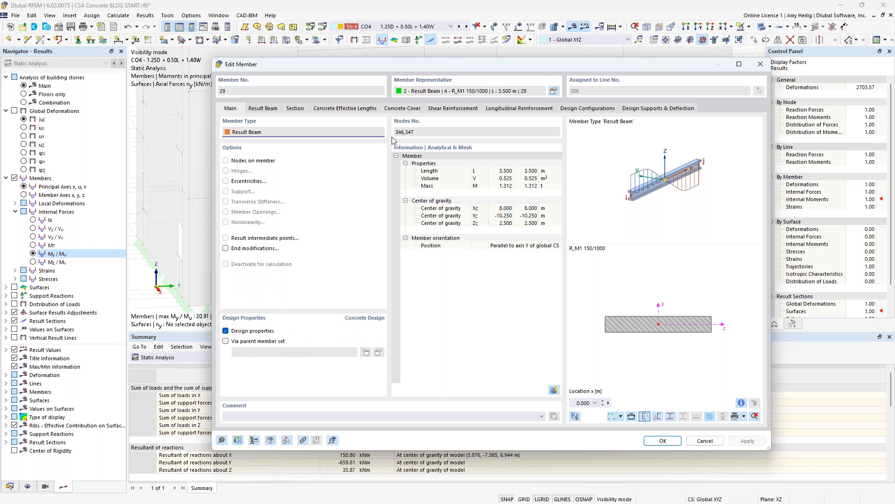
left_click(403, 109)
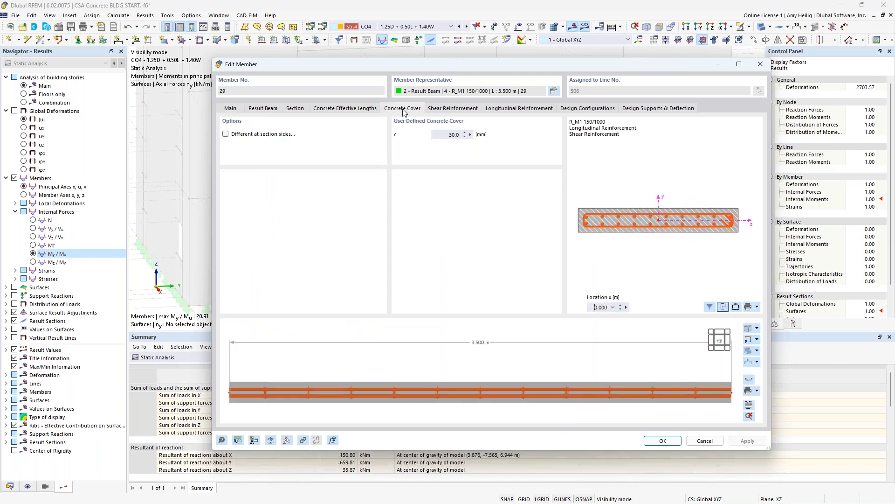
middle_click_drag(522, 379, 527, 401)
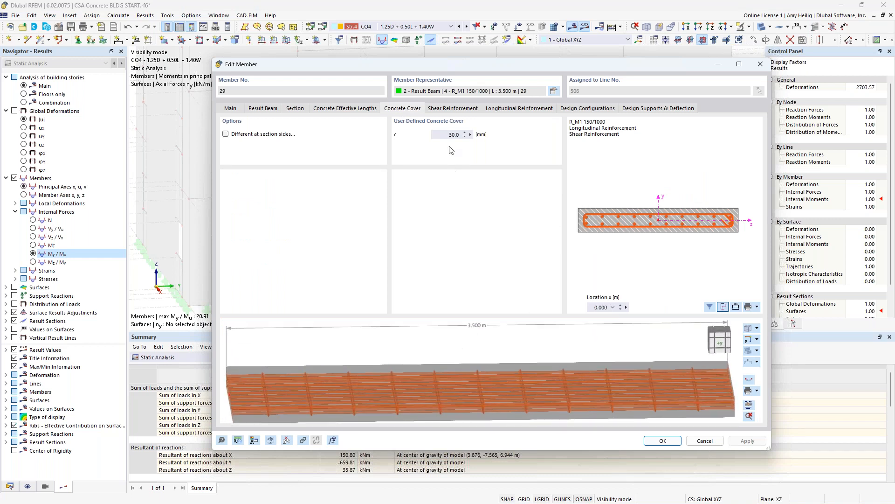
left_click(461, 109)
middle_click_drag(552, 407, 584, 400)
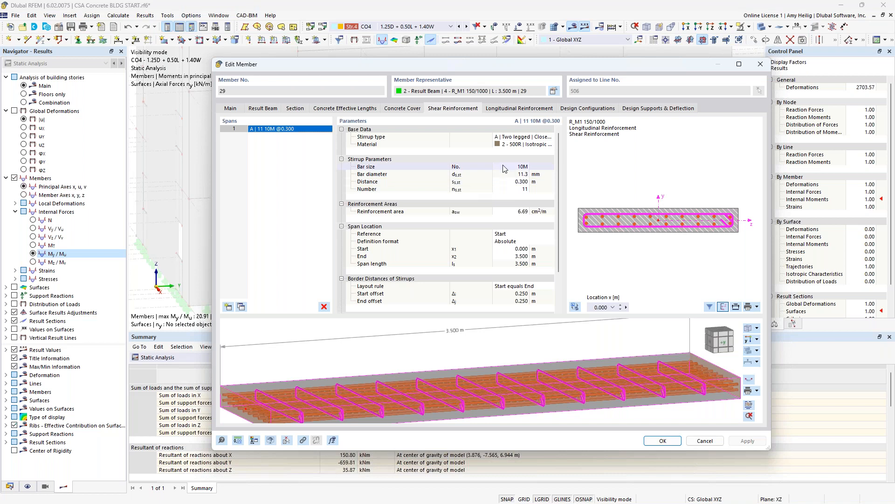
- Examine the result beam's three longitudinal reinforcement items, including the line-type rebar, and close the member properties
left_click(517, 109)
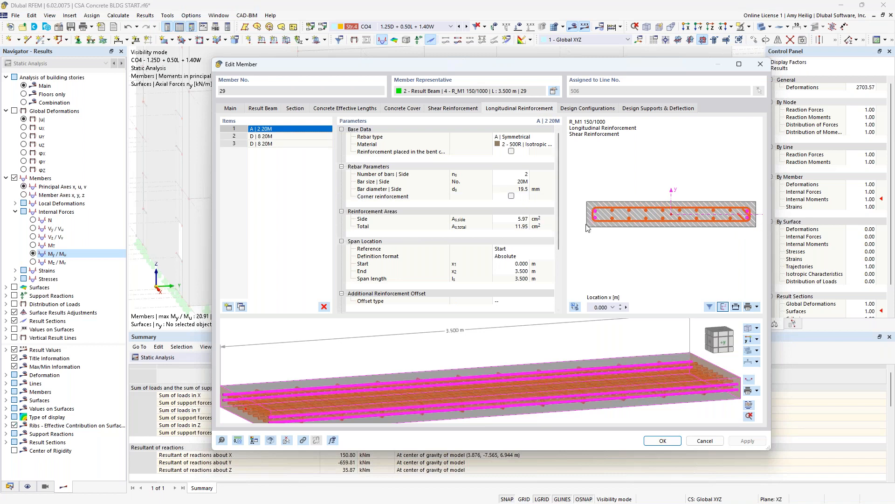
left_click(309, 137)
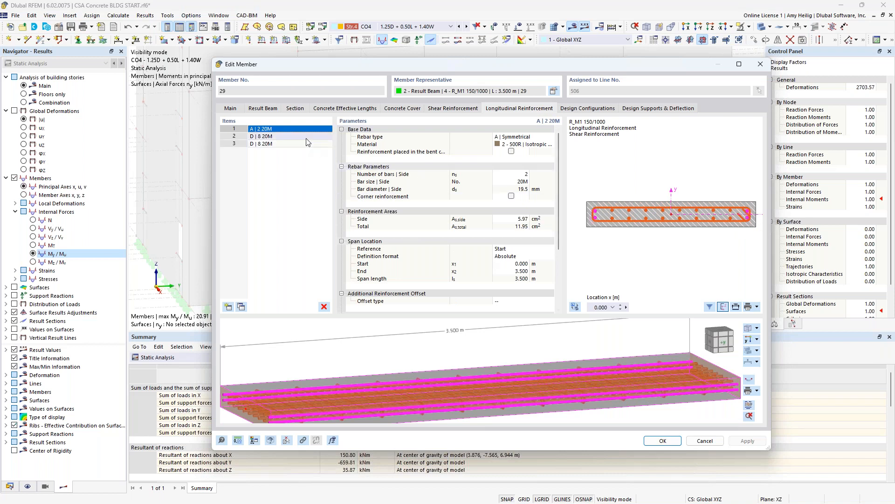
left_click(521, 137)
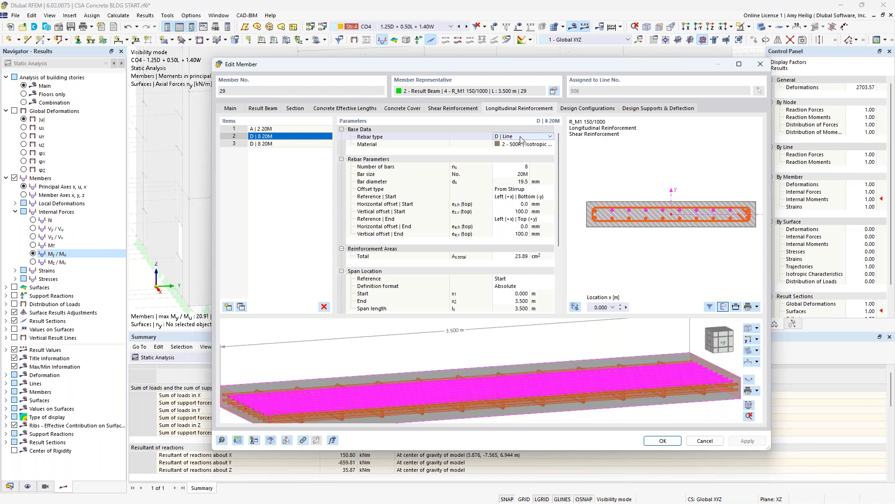
left_click(521, 137)
left_click(521, 137)
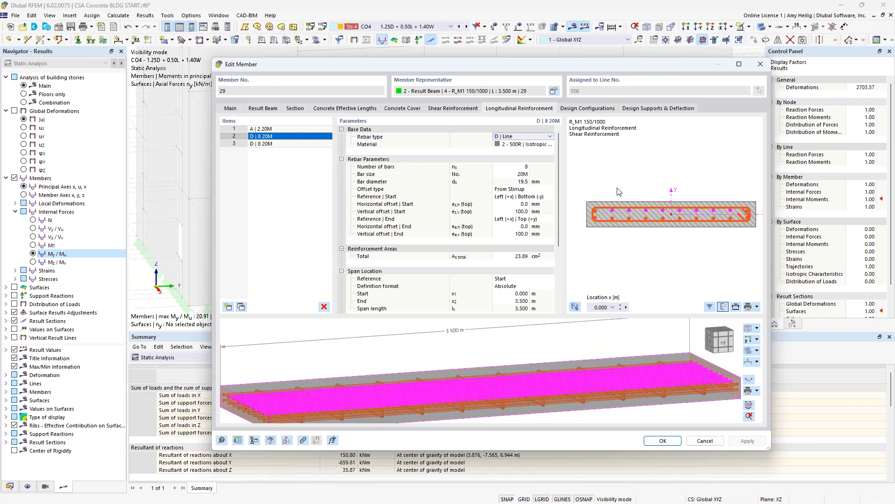
left_click(289, 143)
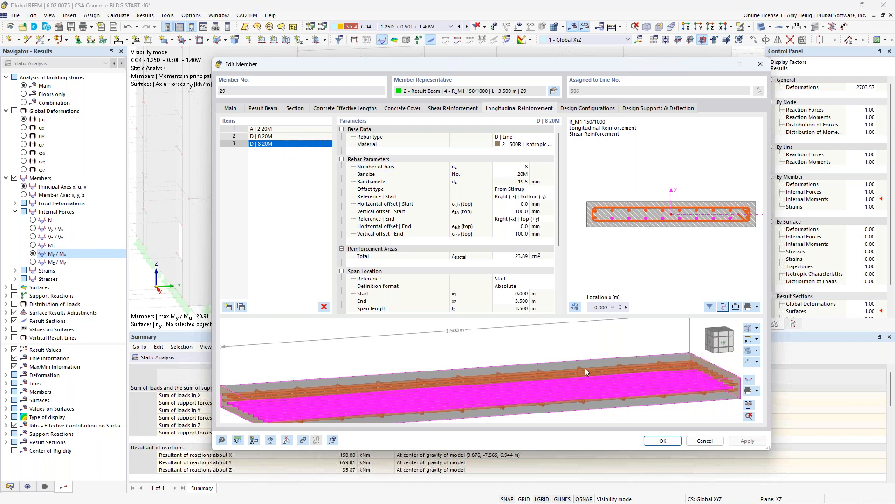
mouse_move(585, 368)
left_click(663, 441)
- Check the Concrete Design objects to design, then calculate and display the design results
left_click(177, 358)
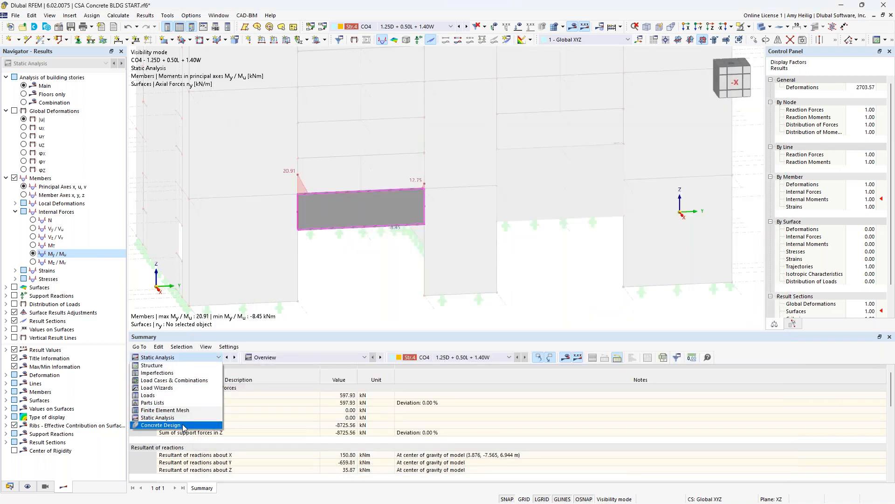
left_click(161, 425)
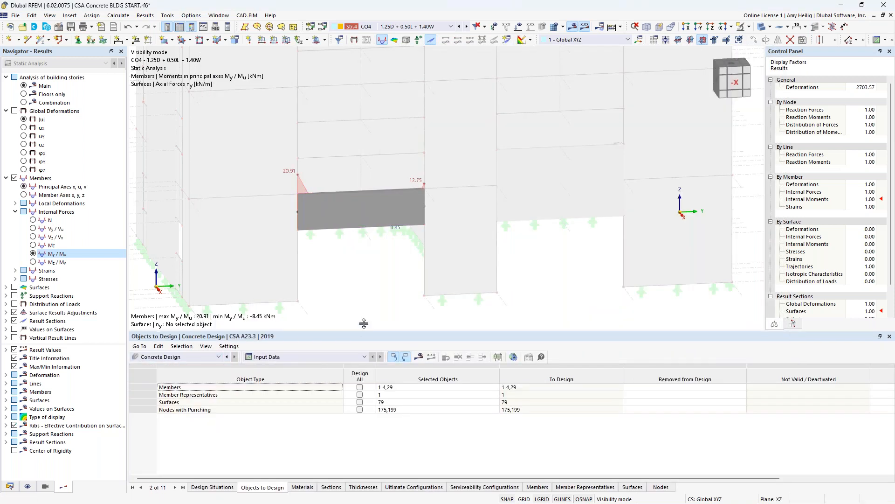
left_click_drag(364, 323, 364, 278)
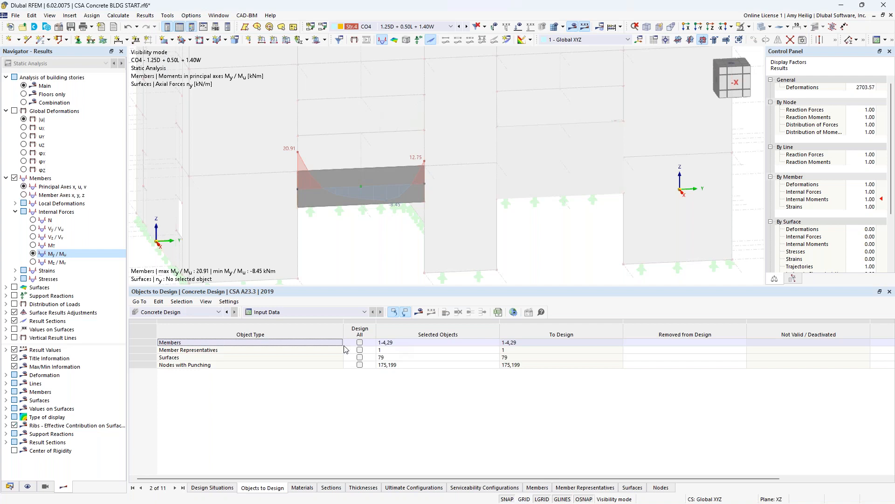
left_click(421, 312)
left_click(485, 294)
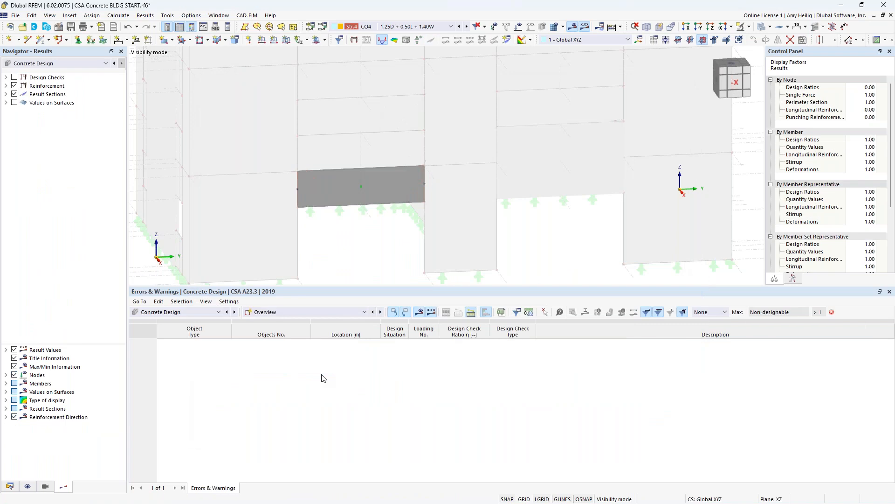
- Select the spandrel, list its design ratios on members, and highlight the factored section resistance check
left_click(375, 189)
left_click(337, 312)
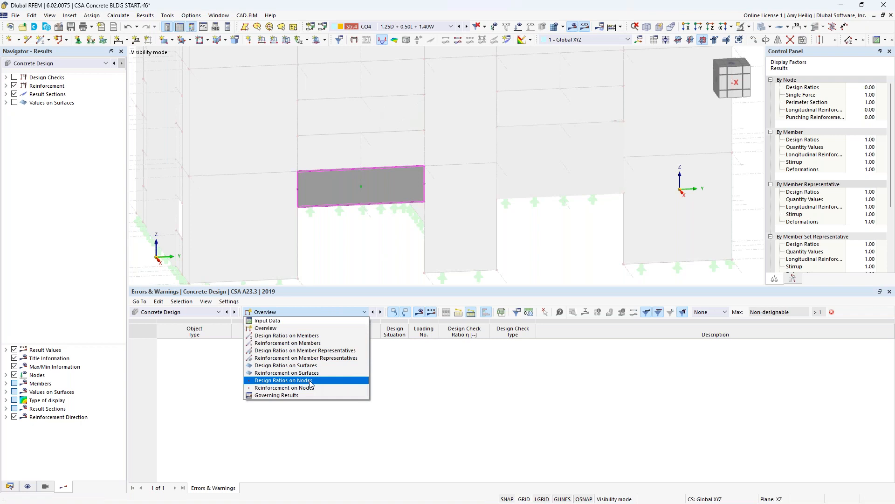
left_click(313, 335)
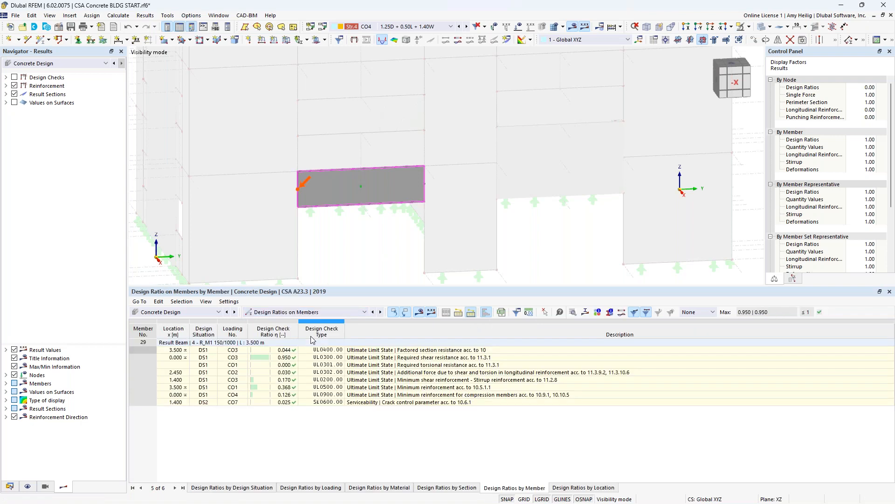
left_click(359, 352)
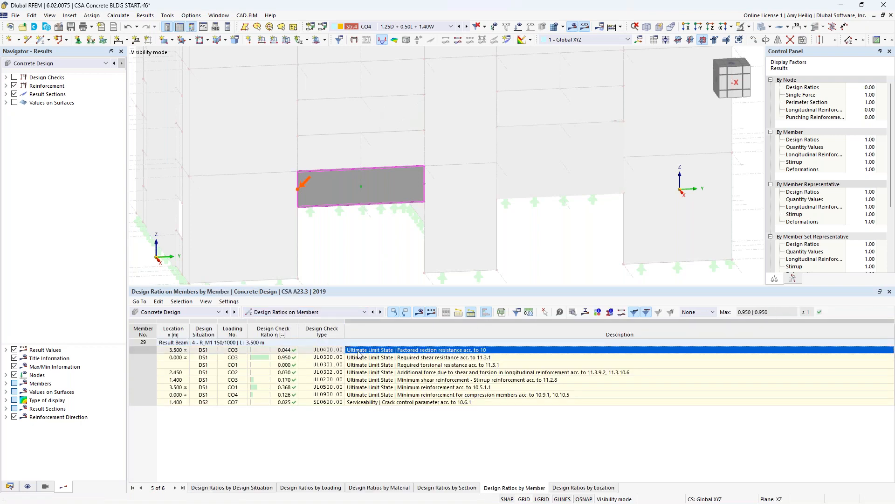
- Display the design check ratios on the spandrel's result beam and switch the model to wireframe display
left_click(15, 76)
left_click(5, 77)
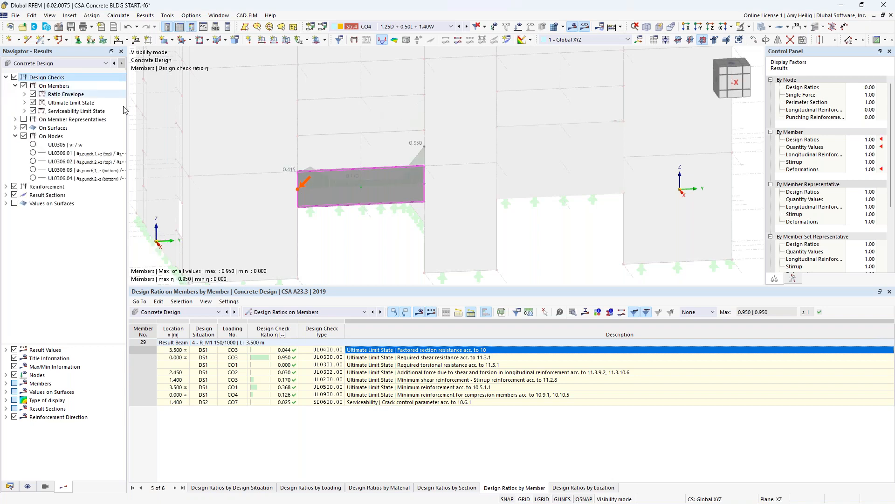
left_click(767, 39)
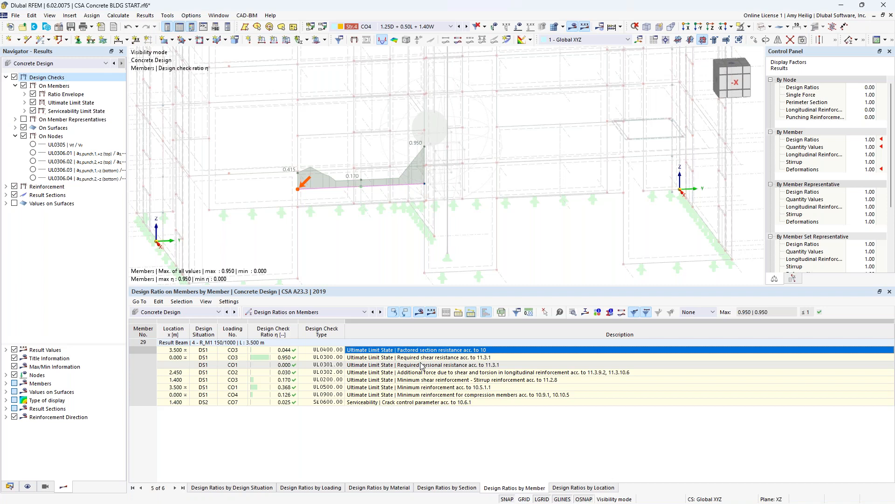
- Switch to the webinar presentation at the Content slide
key("super+Tab")
left_click(506, 261)
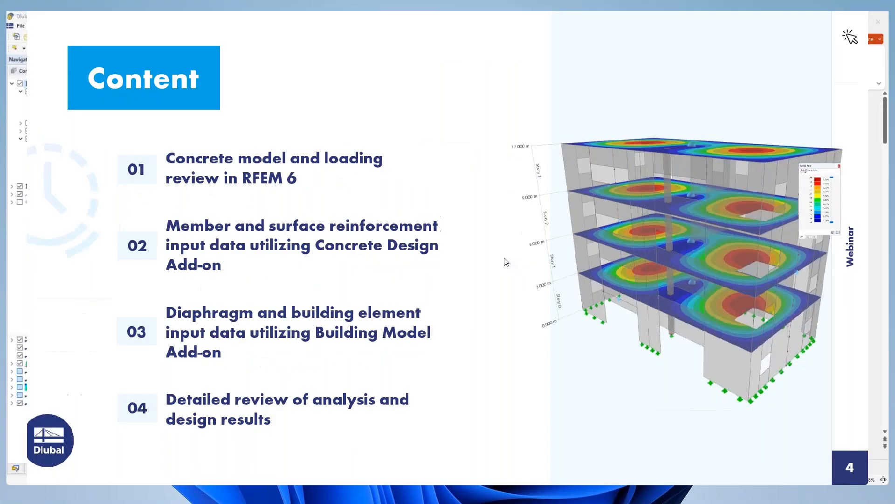